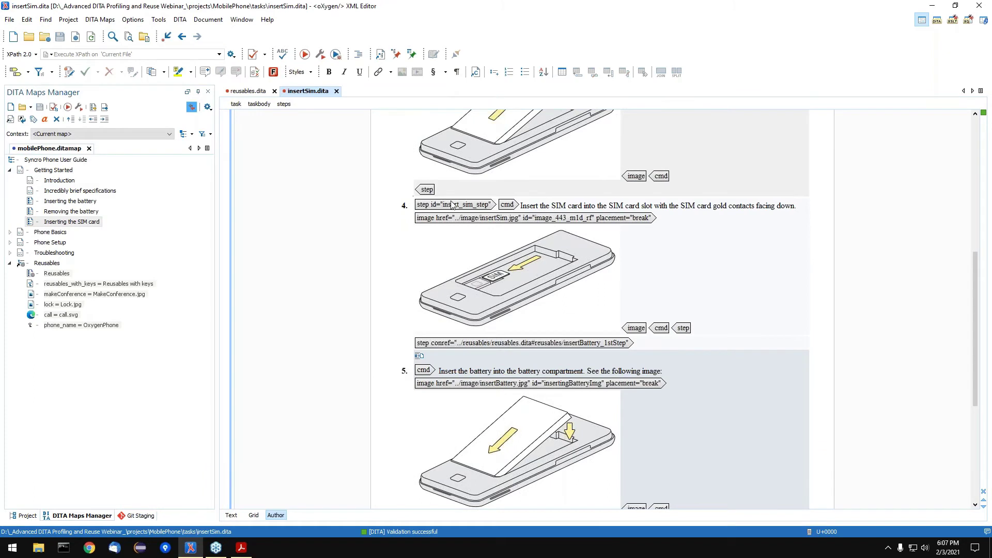
- Inspect the insert_sim_step element in insertSim.dita, and locate the clean_sim_slot step in reusables.dita
{"action": "left_click", "coordinate": [442, 206]}
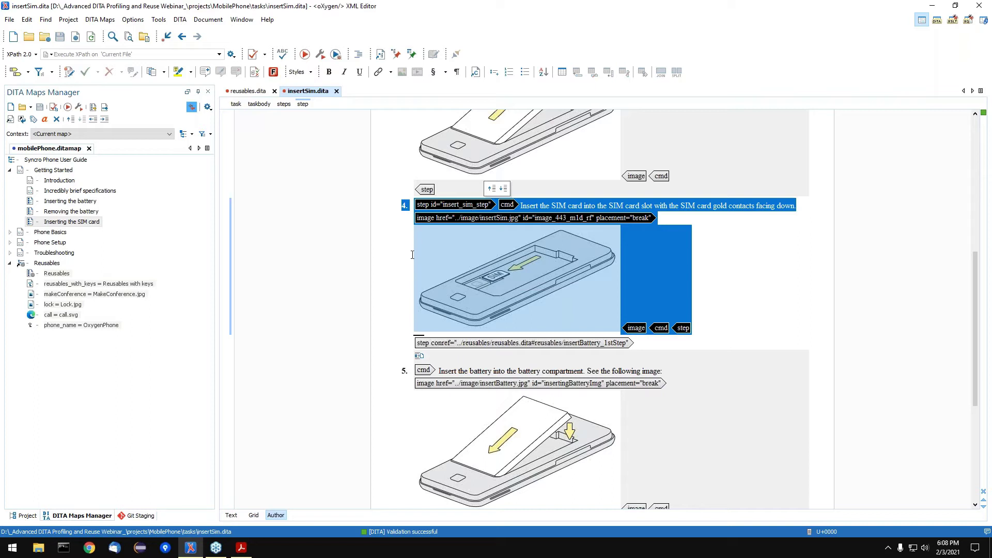
{"action": "left_click", "coordinate": [579, 226]}
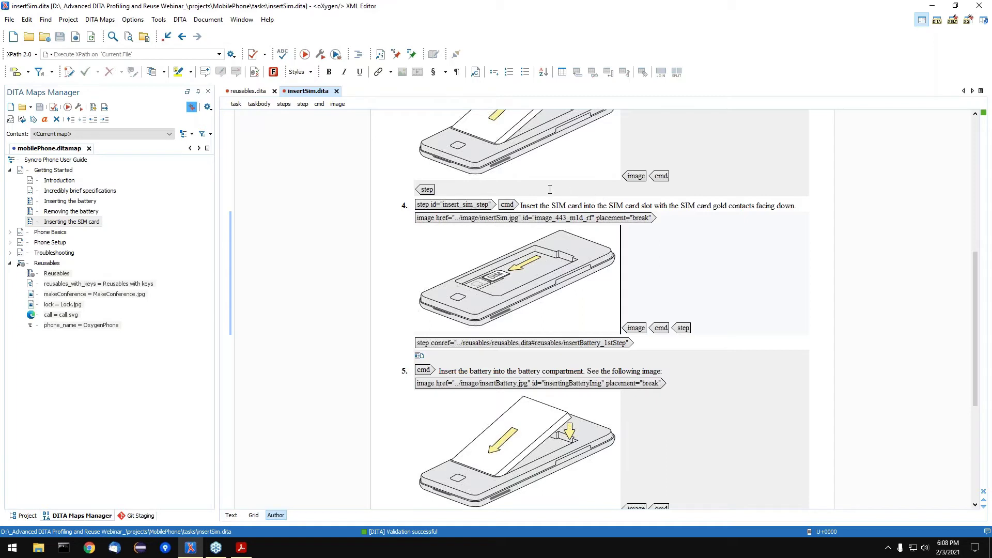
{"action": "left_click", "coordinate": [245, 92]}
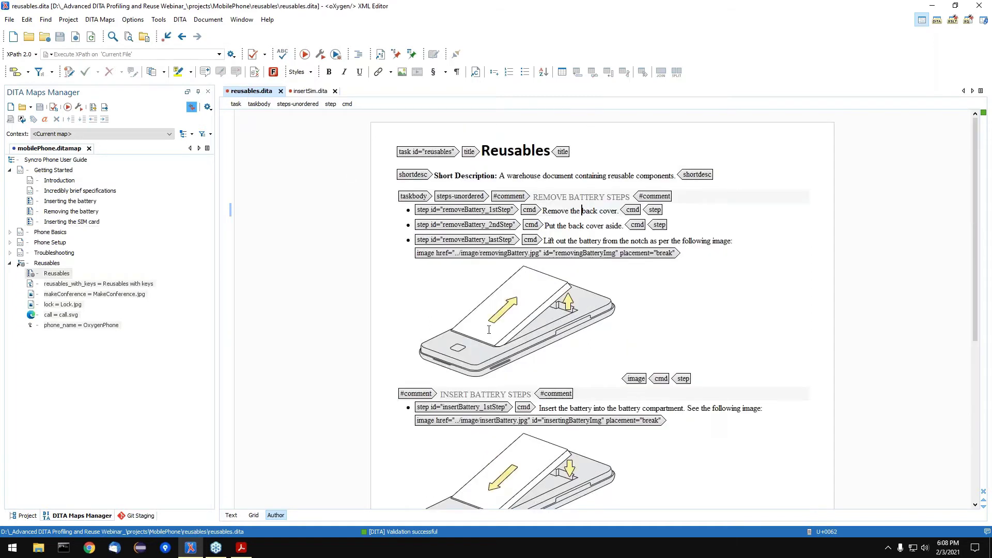
{"action": "scroll", "coordinate": [489, 328], "scroll_direction": "down", "scroll_amount": 5}
{"action": "scroll", "coordinate": [490, 329], "scroll_direction": "down", "scroll_amount": 3}
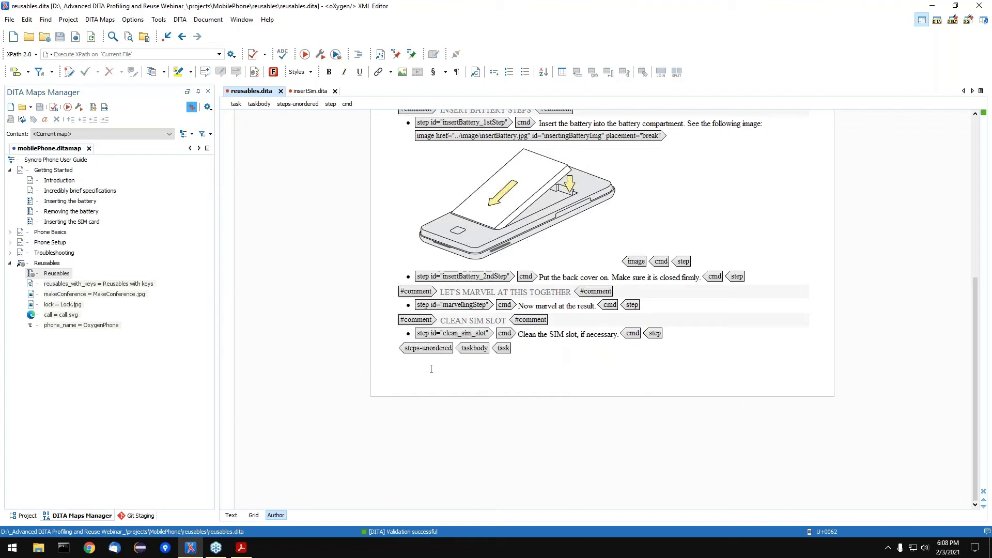
- Push the clean_sim_slot step before the insert_sim_step element of tasks/insertSim.dita, and save the reusables topic
{"action": "right_click", "coordinate": [448, 335]}
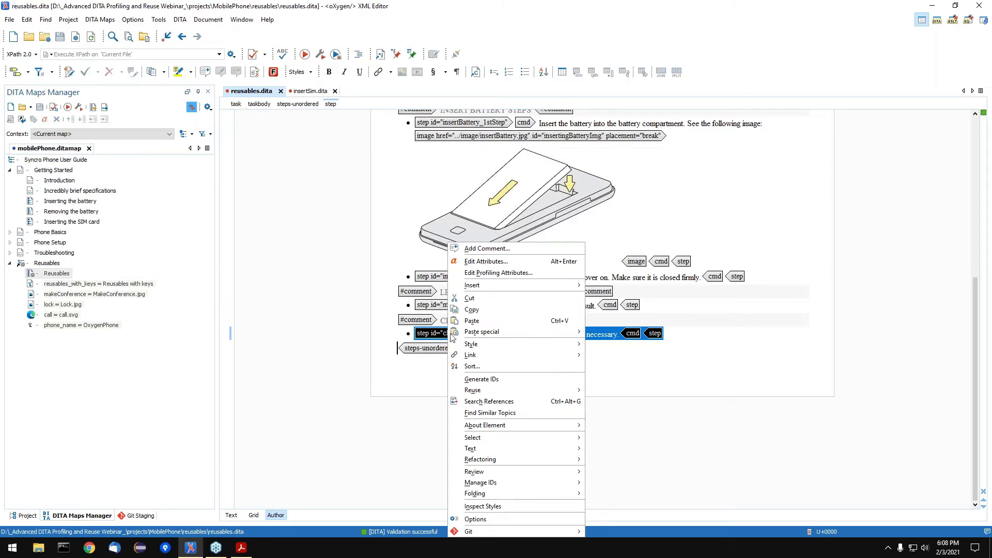
{"action": "mouse_move", "coordinate": [531, 392]}
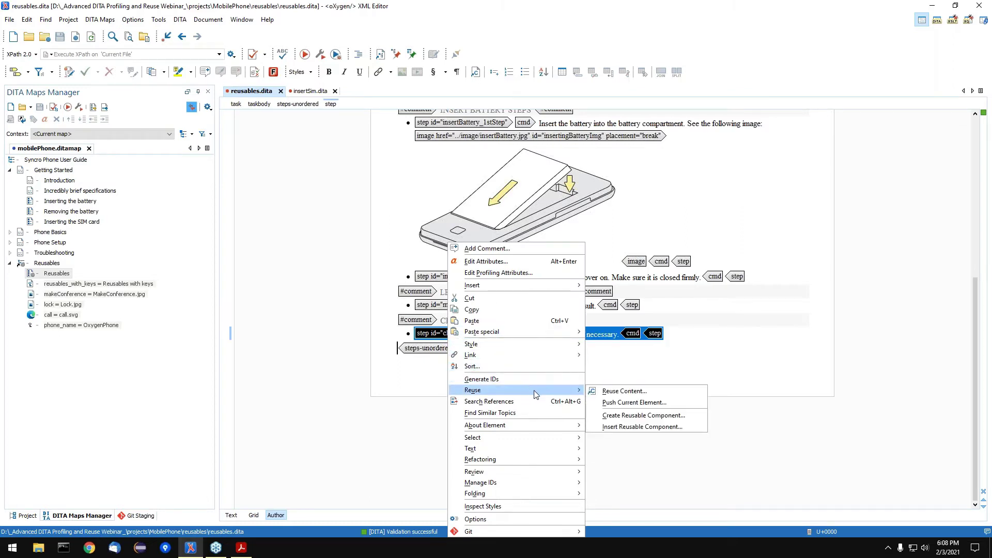
{"action": "left_click", "coordinate": [674, 404]}
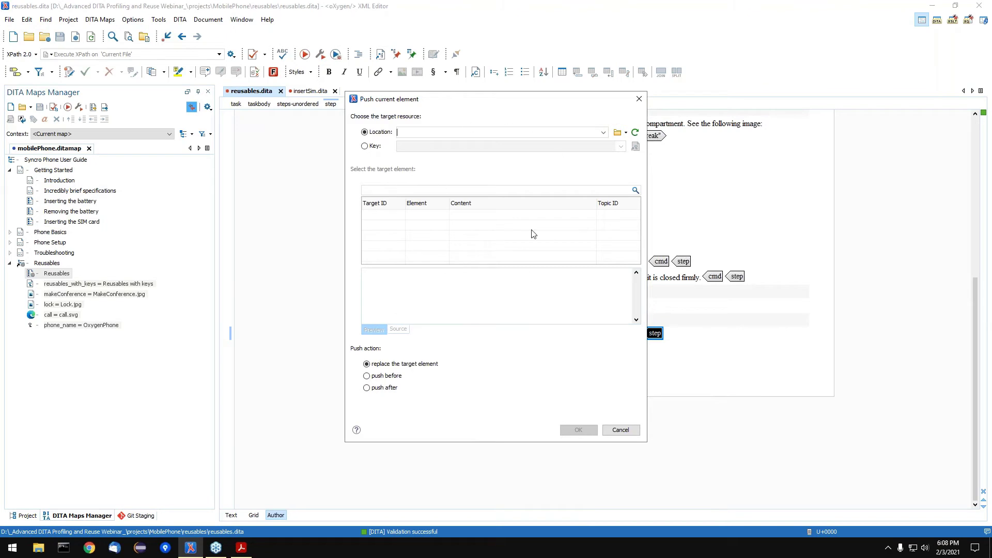
{"action": "left_click", "coordinate": [603, 133]}
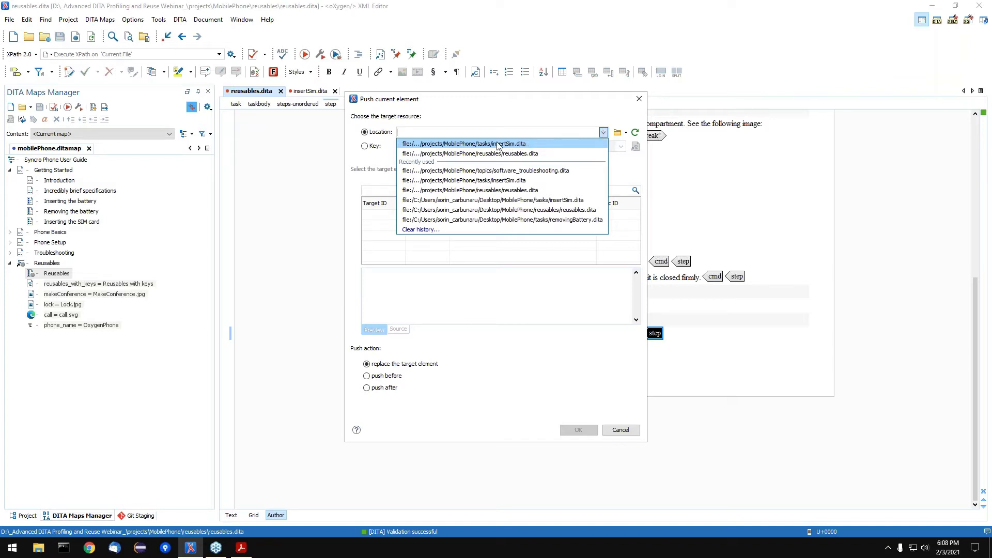
{"action": "left_click", "coordinate": [514, 144]}
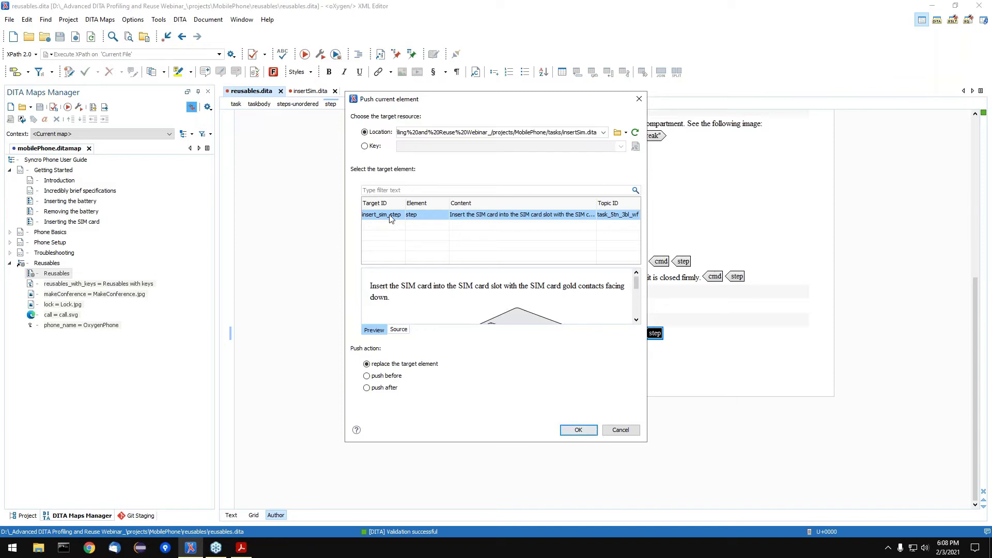
{"action": "left_click", "coordinate": [373, 376]}
{"action": "left_click", "coordinate": [577, 430]}
{"action": "key", "text": "ctrl+s"}
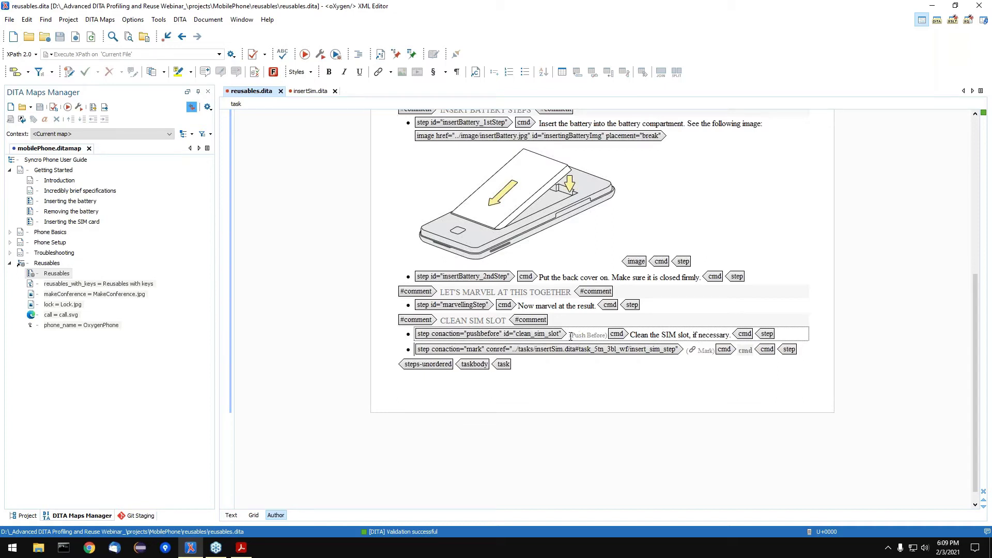
{"action": "left_click", "coordinate": [607, 335]}
{"action": "mouse_move", "coordinate": [521, 352]}
{"action": "key", "text": "alt+Tab"}
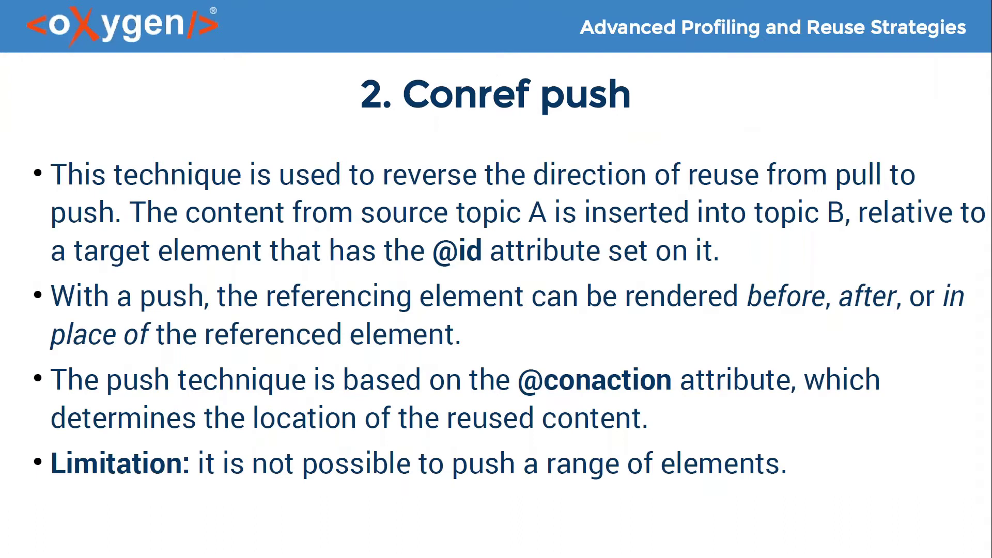
{"action": "key", "text": "Right"}
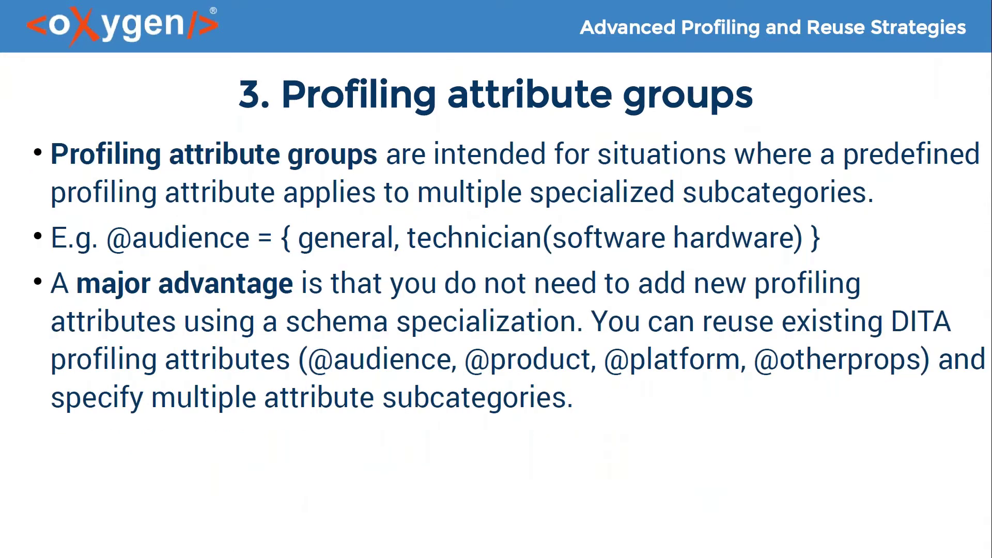
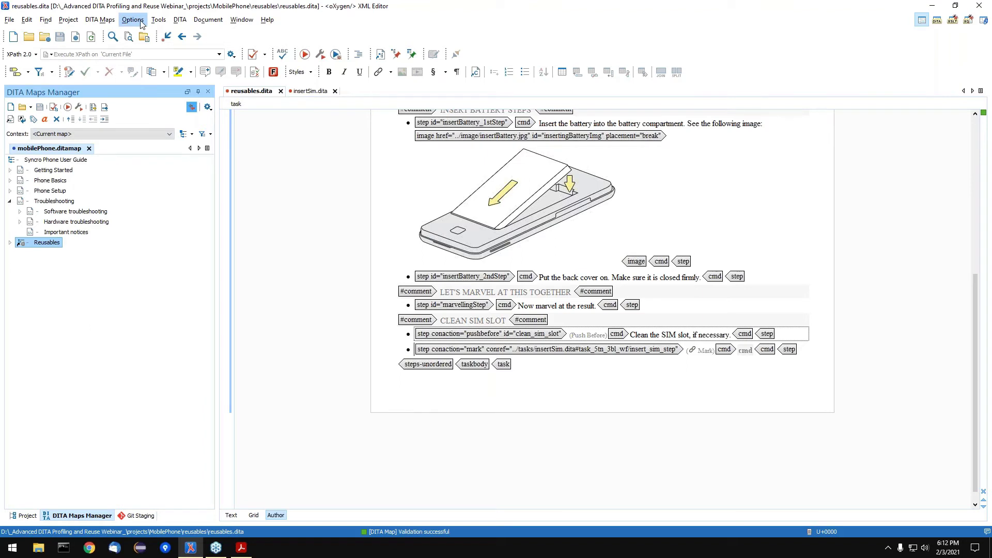
- Open the profiling Attributes and Condition Sets preferences by filtering the preferences for "profi"
{"action": "left_click", "coordinate": [139, 21]}
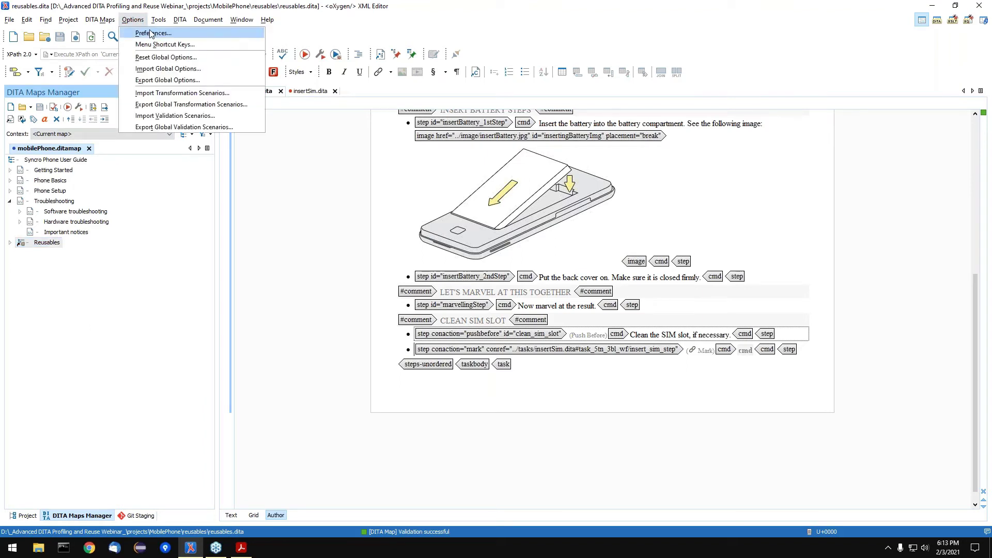
{"action": "key", "text": "Return"}
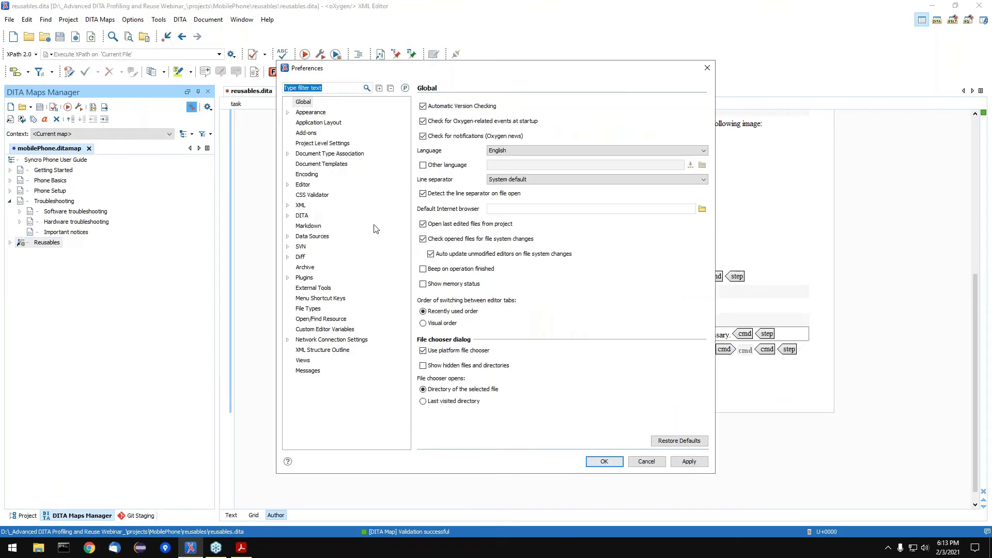
{"action": "type", "text": "pr"}
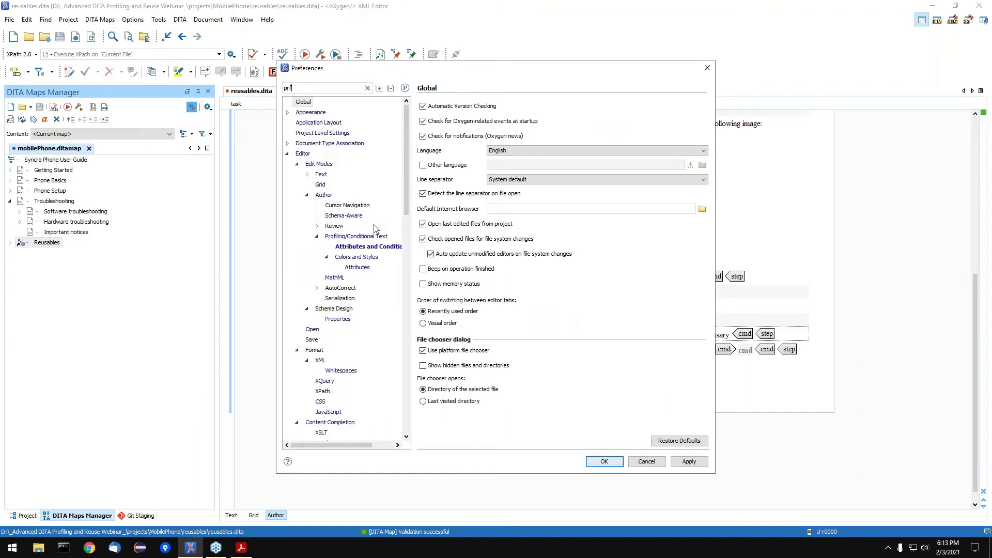
{"action": "type", "text": "ofi"}
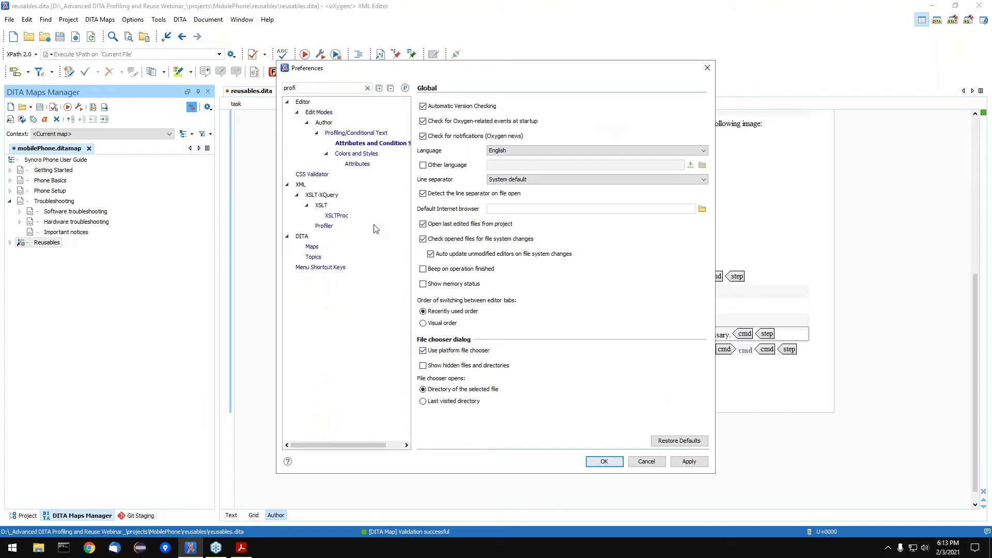
{"action": "left_click", "coordinate": [367, 144]}
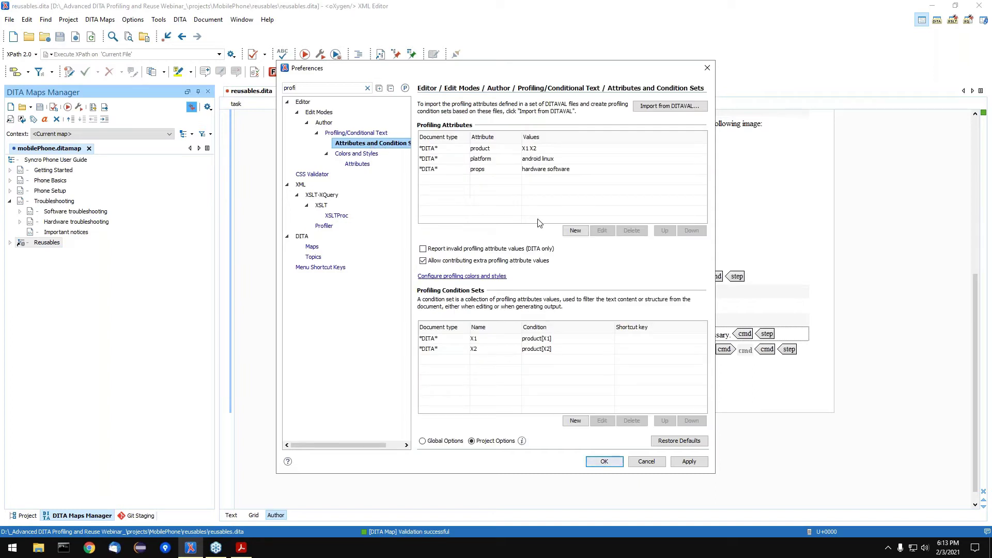
- Create a profiling attribute named audience for document type *DITA* and add the value general
{"action": "left_click", "coordinate": [573, 231]}
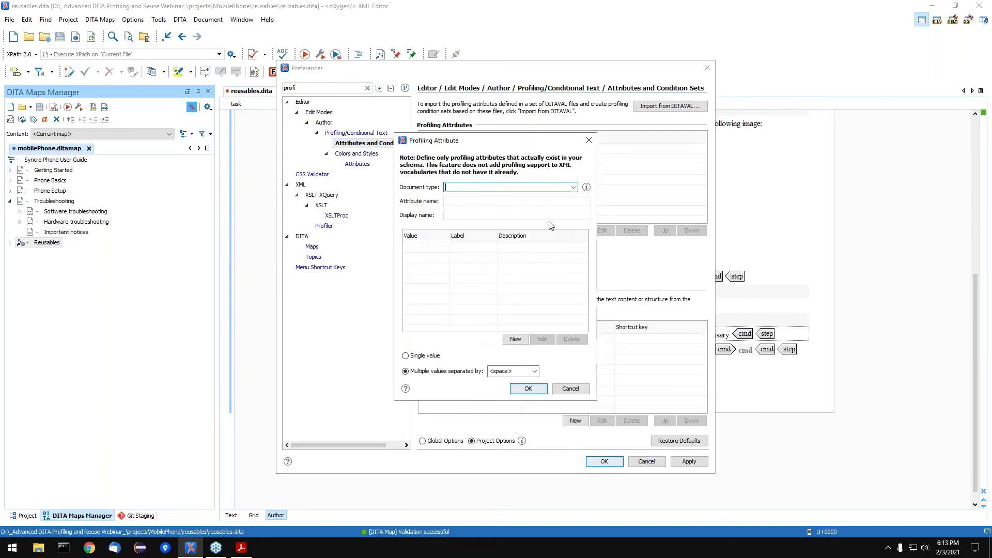
{"action": "type", "text": "*DITA*"}
{"action": "left_click", "coordinate": [506, 201]}
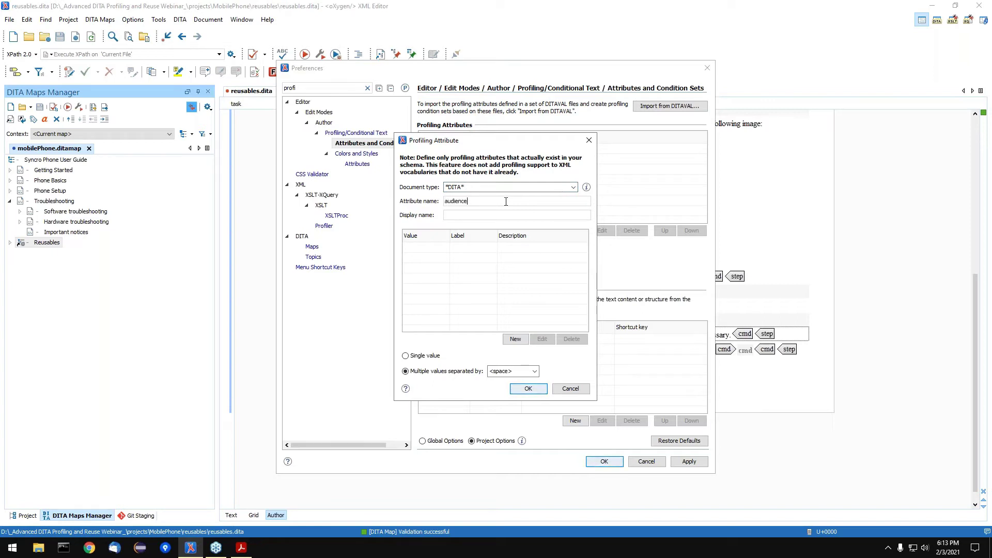
{"action": "left_click", "coordinate": [515, 338]}
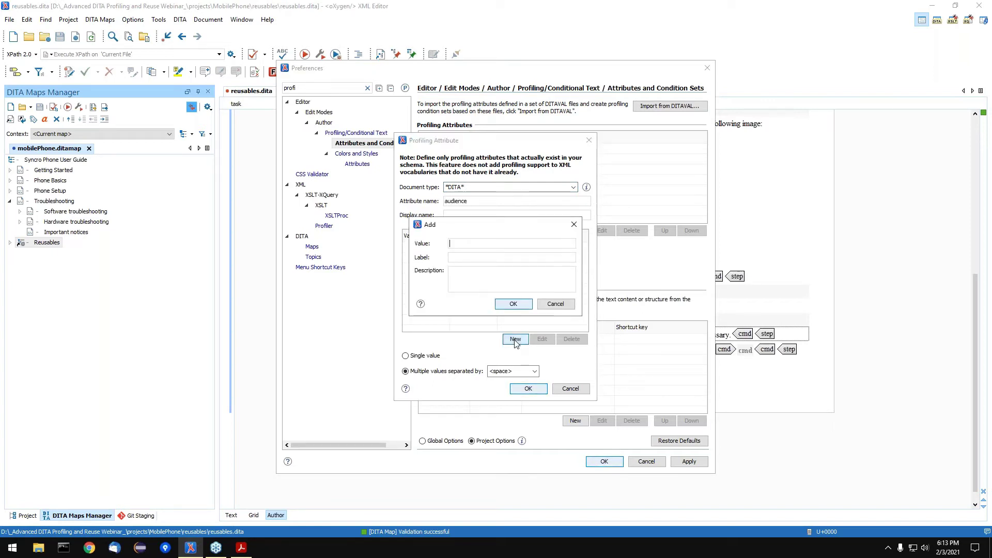
{"action": "type", "text": "general"}
{"action": "left_click", "coordinate": [514, 303]}
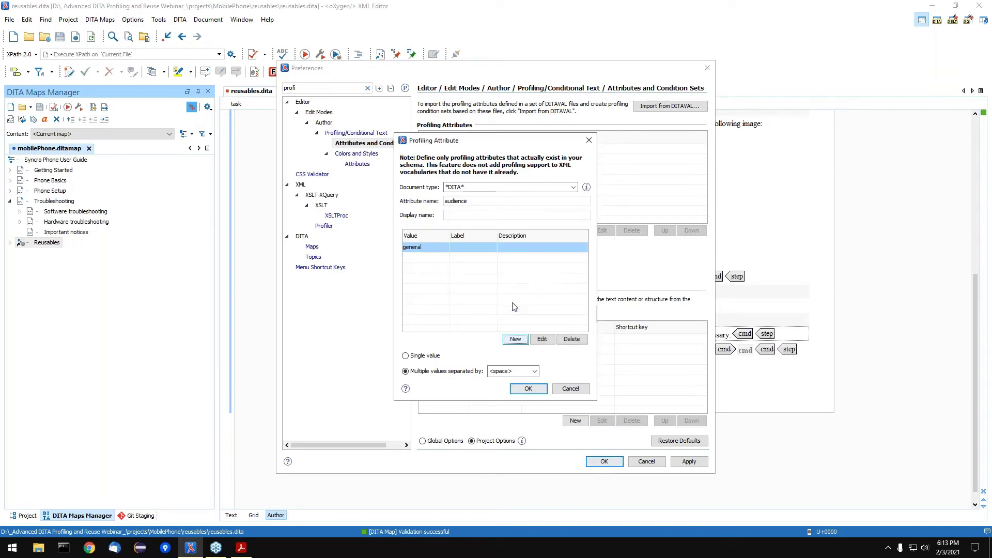
- Add the grouped value technician(software hardware) to the audience attribute and accept the profiling preferences
{"action": "left_click", "coordinate": [511, 342]}
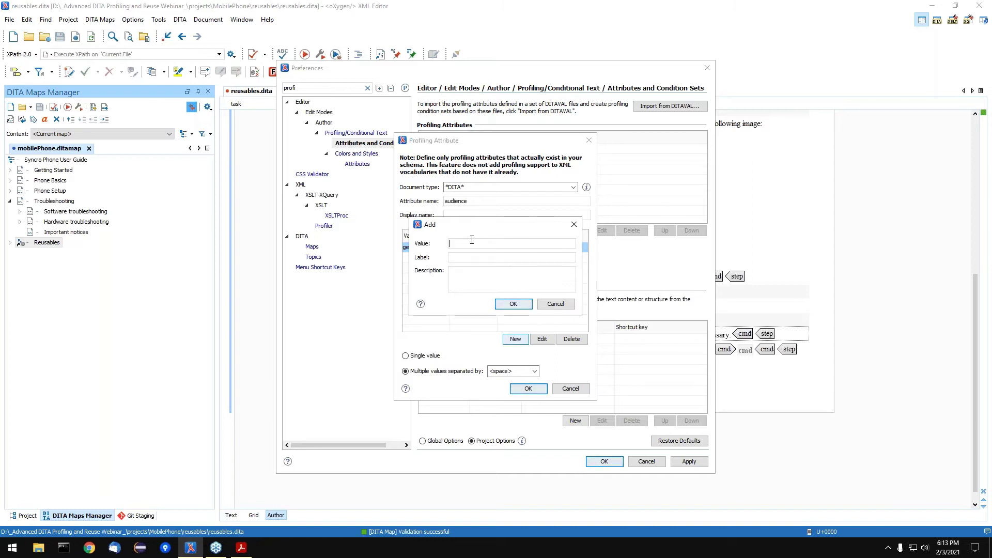
{"action": "type", "text": "technician("}
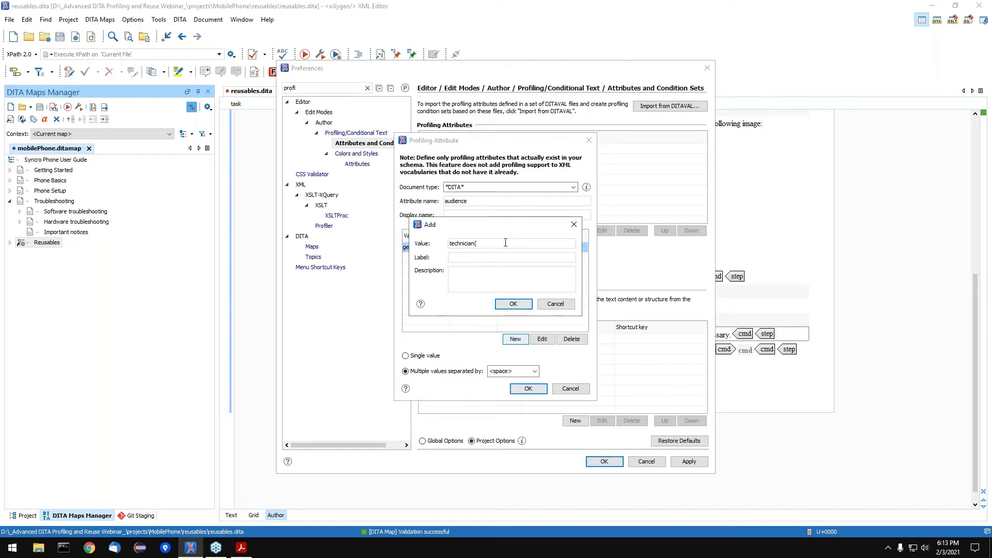
{"action": "type", "text": "ftware hardware)"}
{"action": "left_click", "coordinate": [514, 303]}
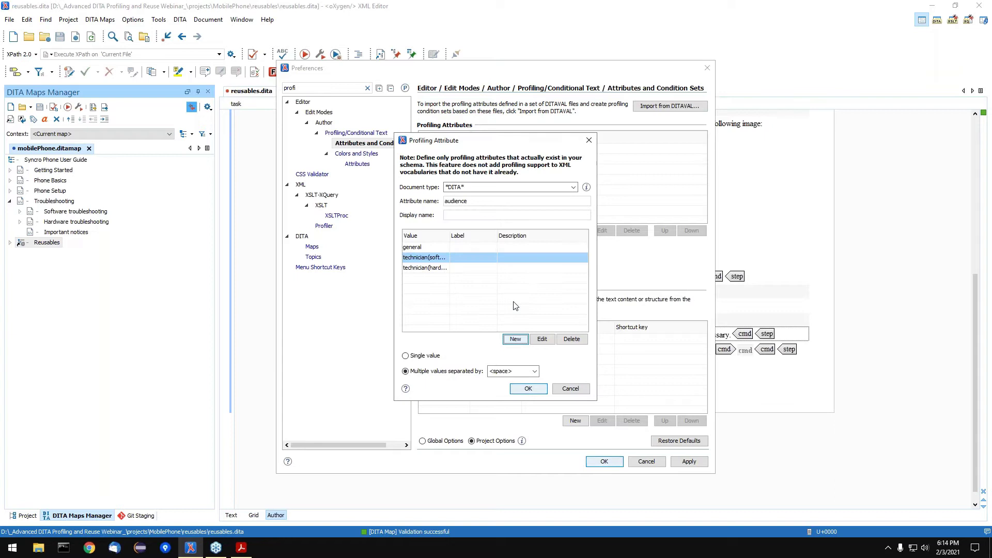
{"action": "left_click", "coordinate": [523, 391]}
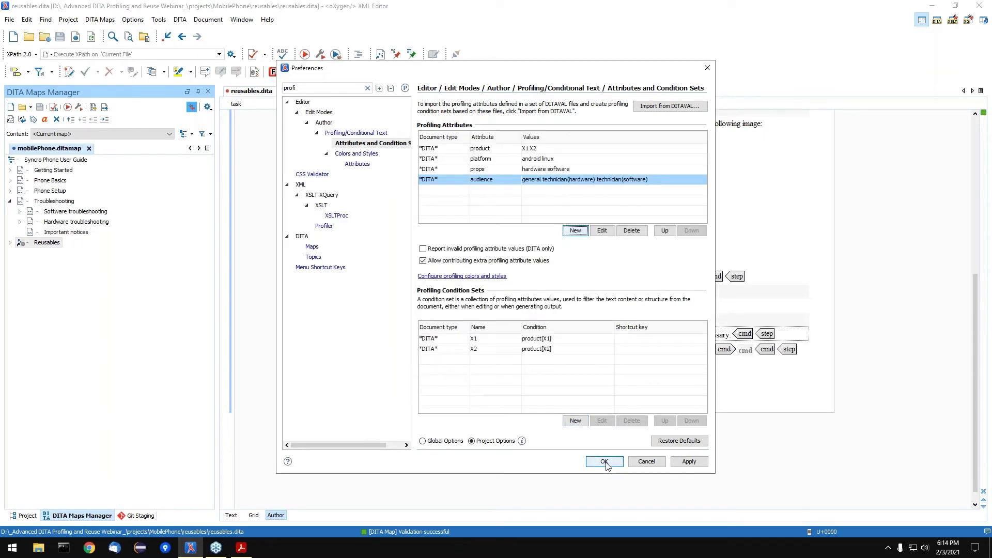
{"action": "left_click", "coordinate": [605, 462]}
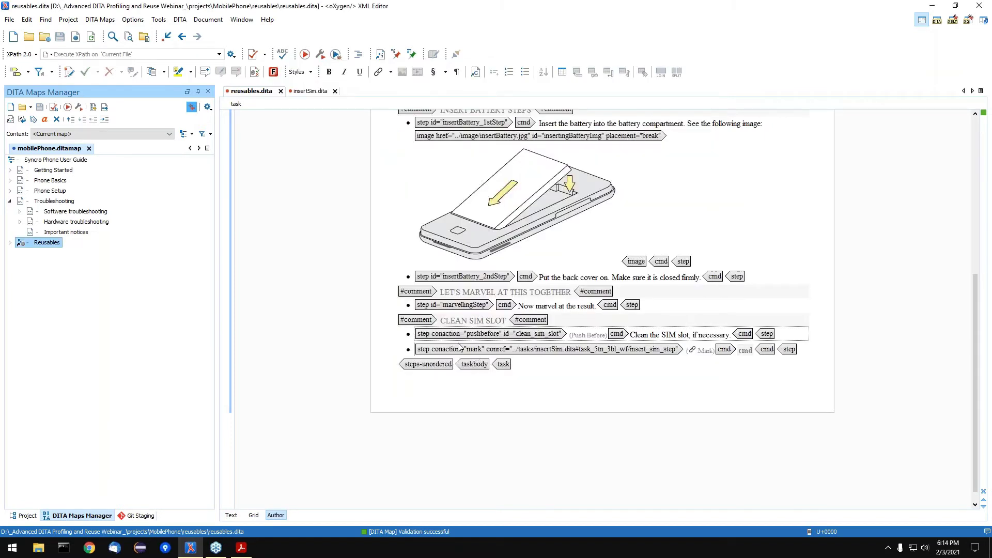
{"action": "right_click", "coordinate": [72, 212]}
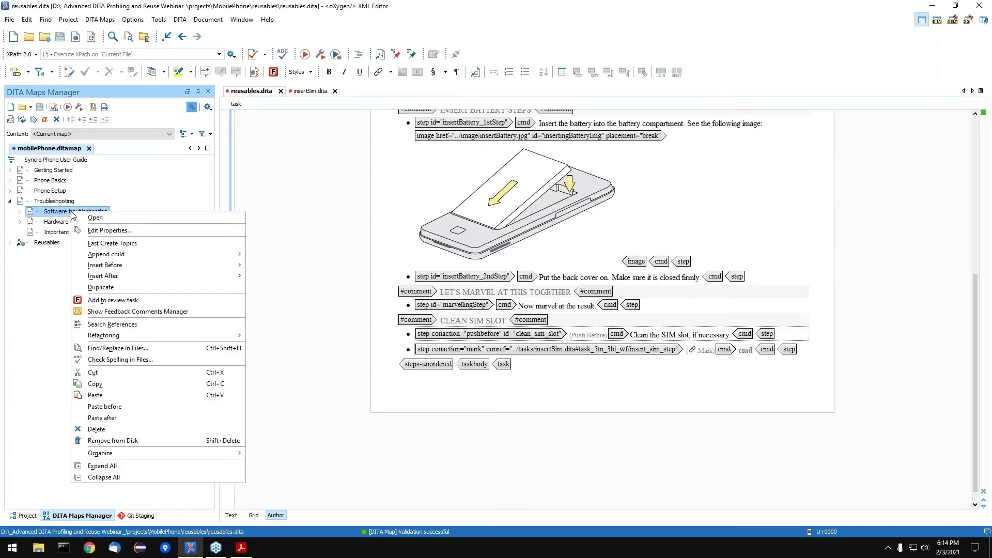
{"action": "left_click", "coordinate": [115, 233]}
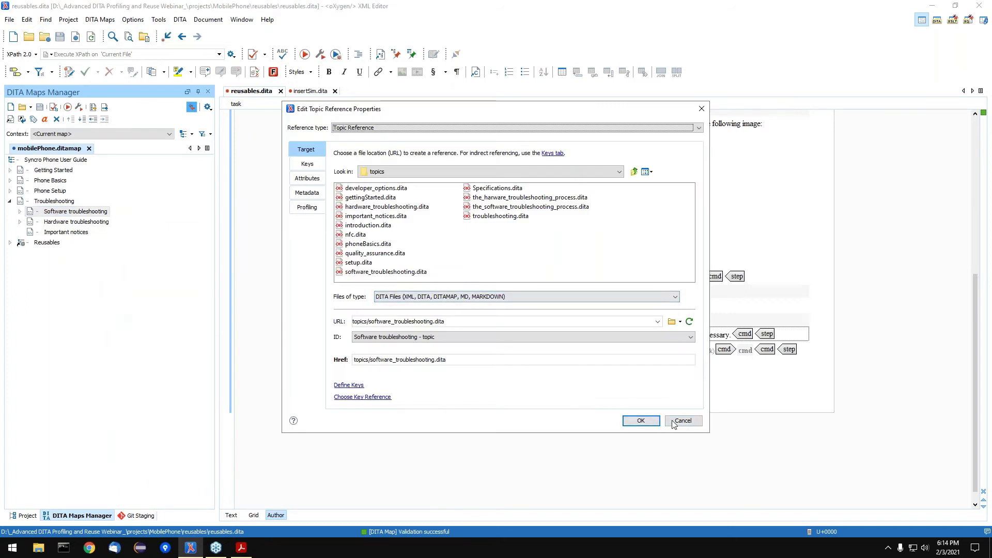
{"action": "left_click", "coordinate": [688, 420]}
- Profile the Software troubleshooting topic reference with the audience value software under technician
{"action": "right_click", "coordinate": [86, 214]}
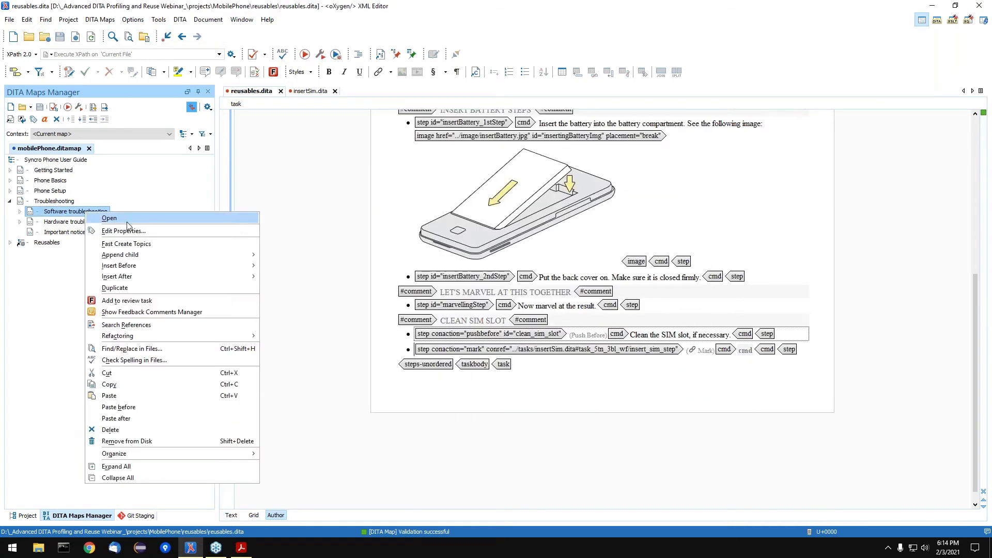
{"action": "left_click", "coordinate": [135, 232]}
{"action": "left_click", "coordinate": [303, 209]}
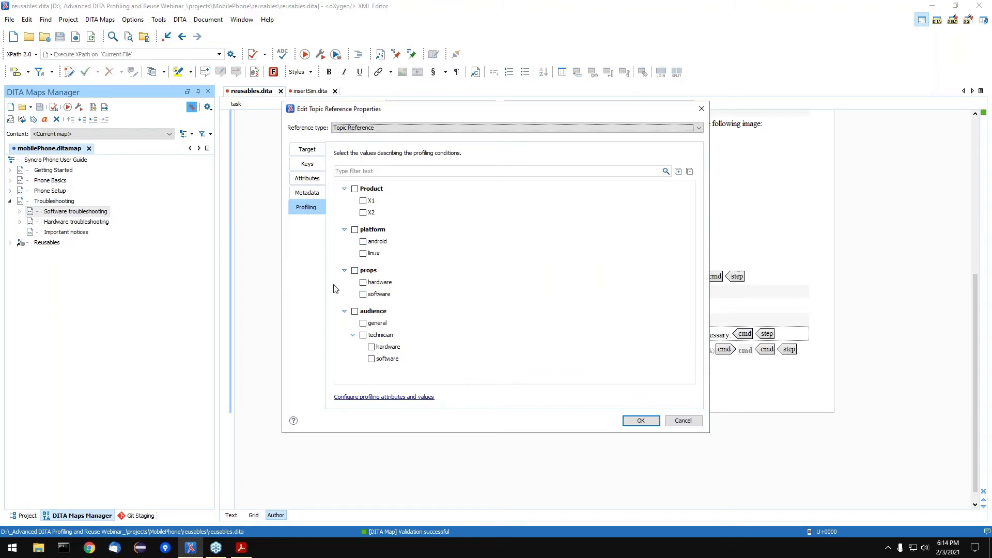
{"action": "left_click", "coordinate": [371, 360]}
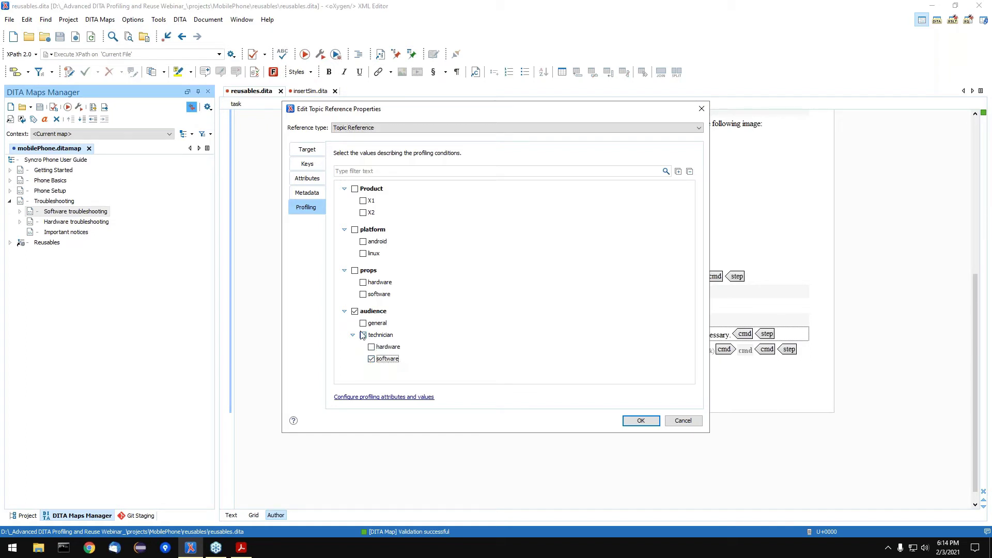
{"action": "left_click", "coordinate": [641, 421]}
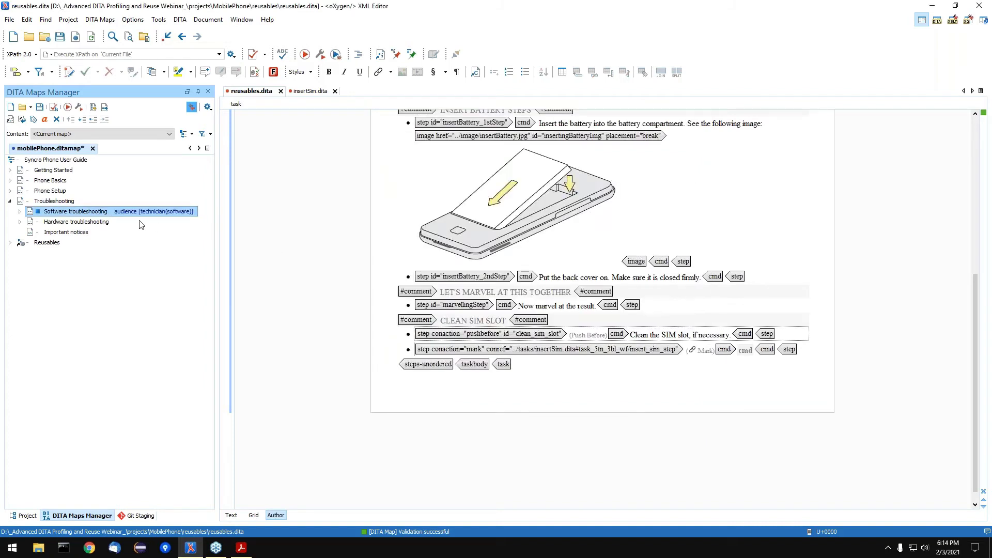
- Profile the Hardware troubleshooting topic reference with the audience value hardware under technician
{"action": "right_click", "coordinate": [105, 221]}
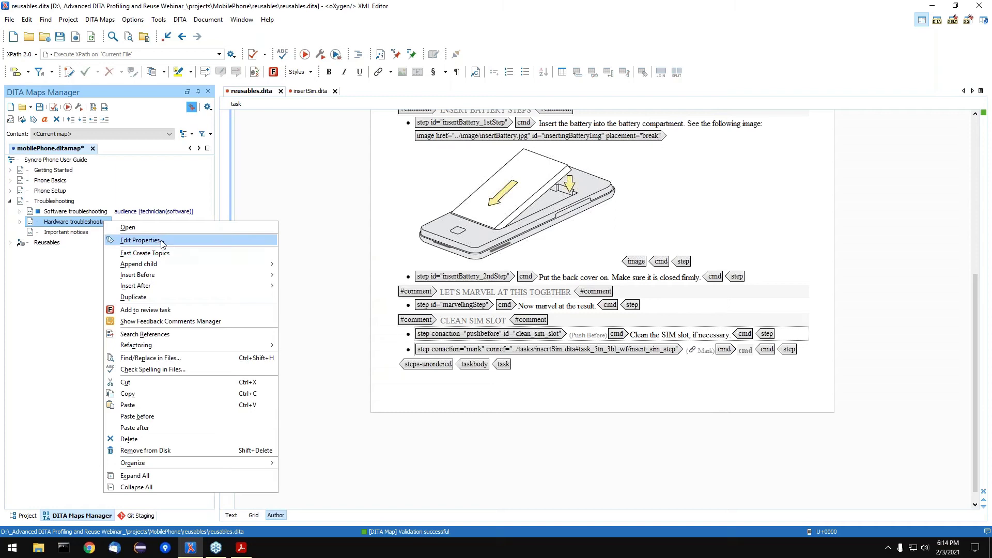
{"action": "left_click", "coordinate": [155, 240]}
{"action": "left_click", "coordinate": [372, 347]}
{"action": "left_click", "coordinate": [640, 420]}
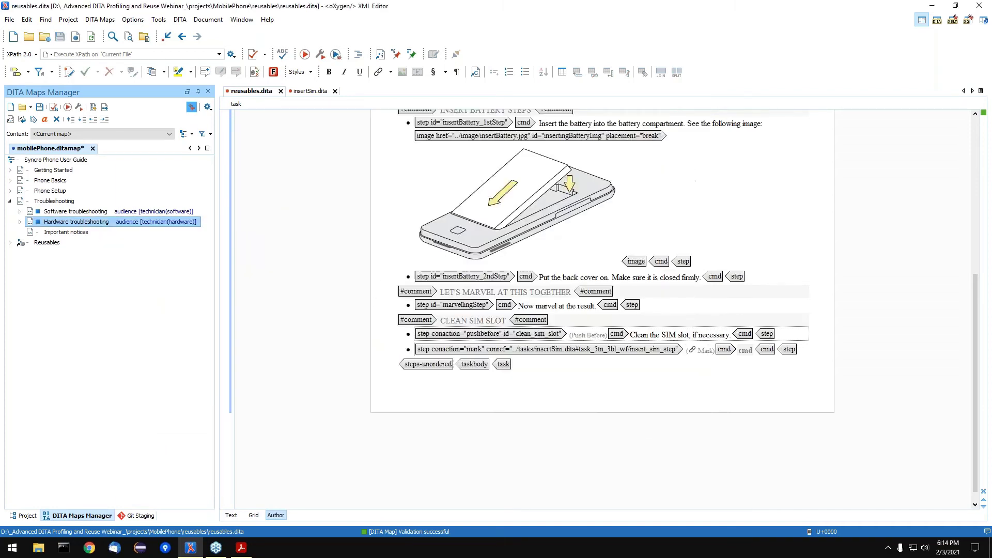
- Profile the parent Troubleshooting topic reference with audience technician, including both hardware and software, and save the map
{"action": "right_click", "coordinate": [64, 204]}
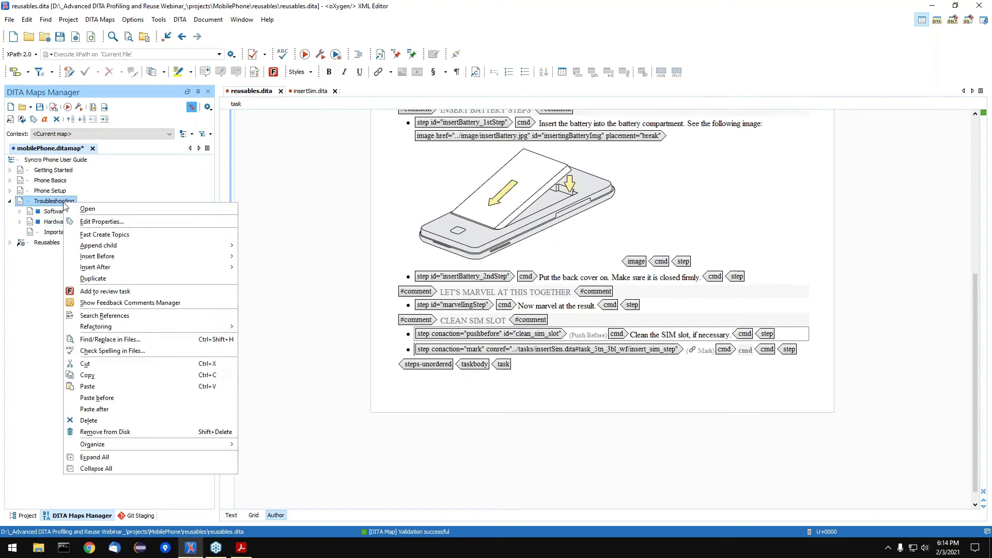
{"action": "left_click", "coordinate": [153, 227]}
{"action": "left_click", "coordinate": [364, 335]}
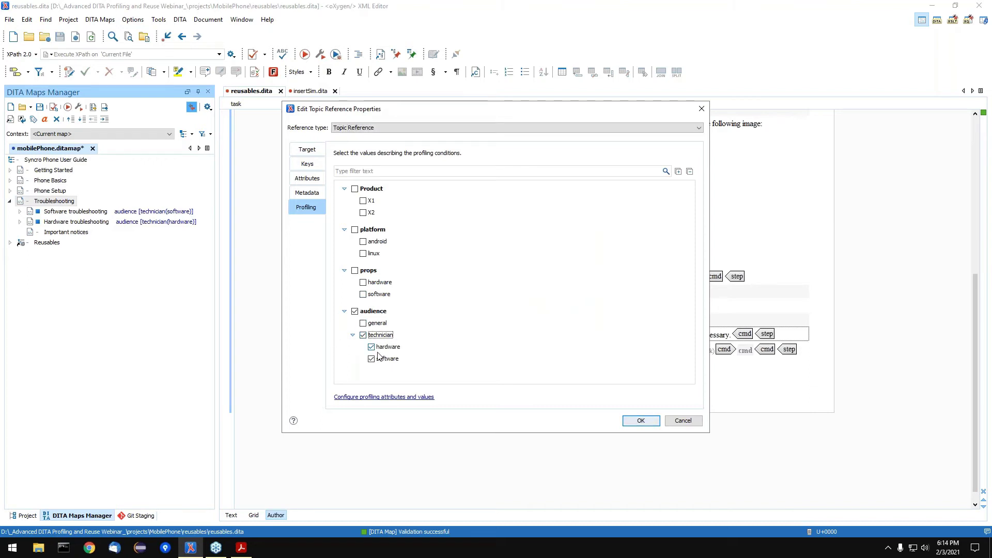
{"action": "left_click", "coordinate": [640, 421]}
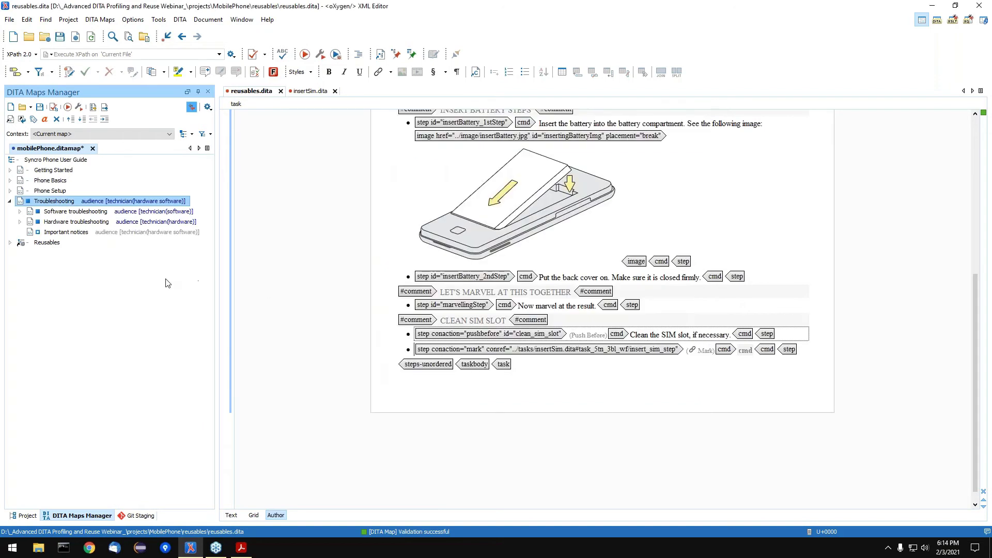
{"action": "key", "text": "ctrl+s"}
- Create a DITAVAL file named exclude_techs.ditaval in the project's ditaval folder from the Filter template
{"action": "left_click", "coordinate": [24, 515]}
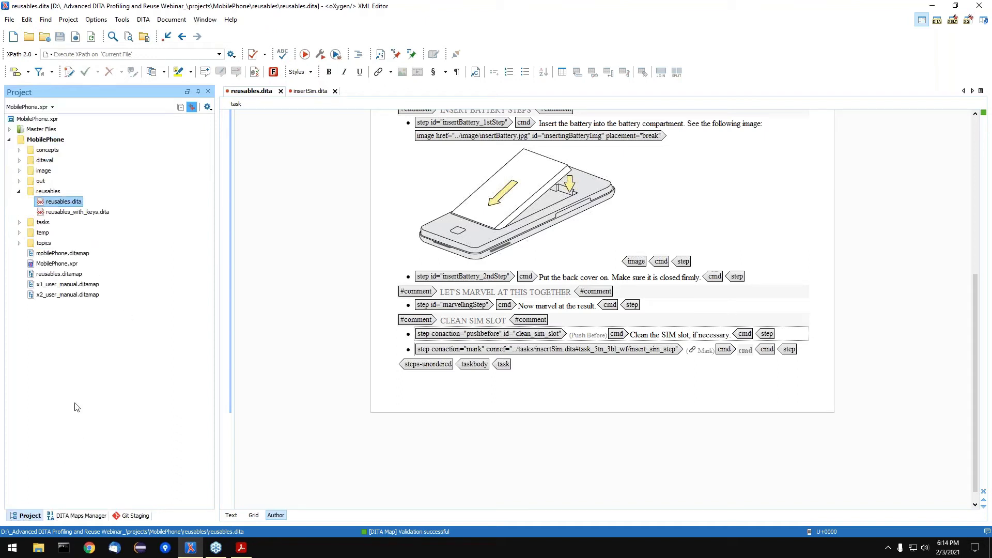
{"action": "left_click", "coordinate": [20, 191]}
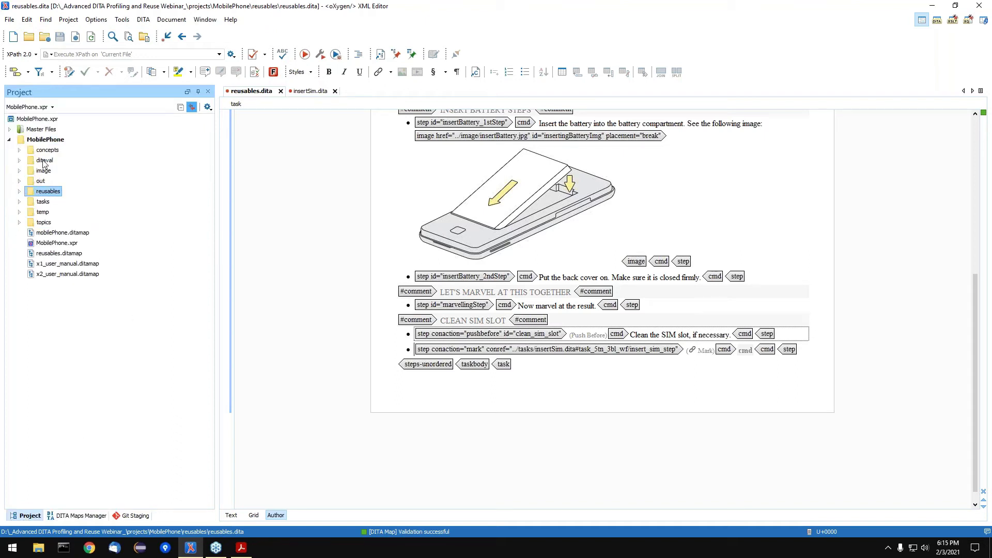
{"action": "right_click", "coordinate": [49, 162]}
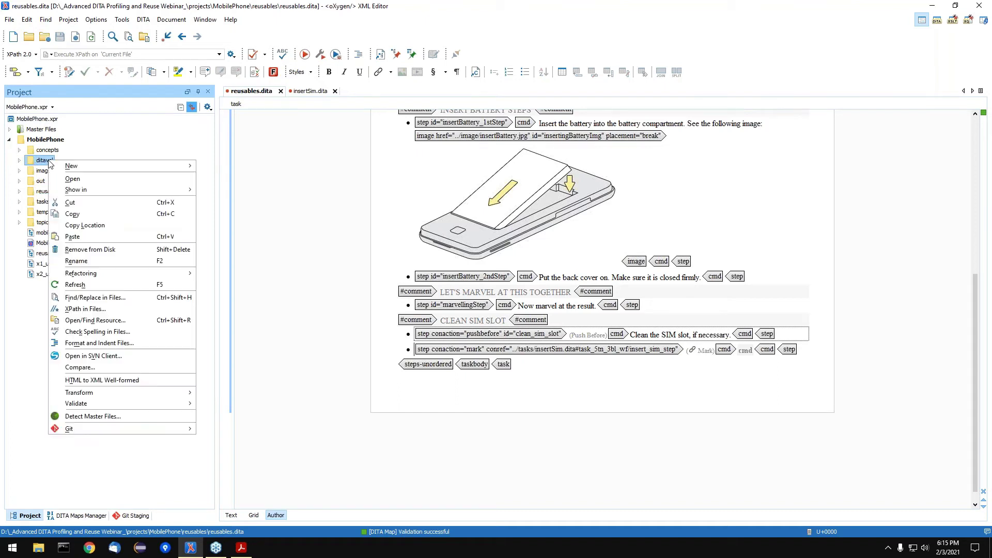
{"action": "mouse_move", "coordinate": [89, 168]}
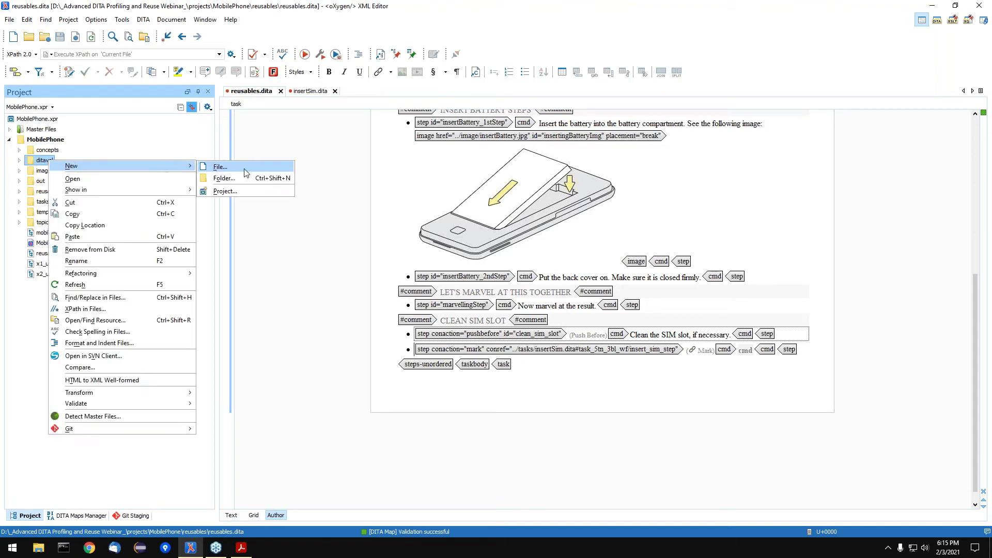
{"action": "left_click", "coordinate": [217, 166]}
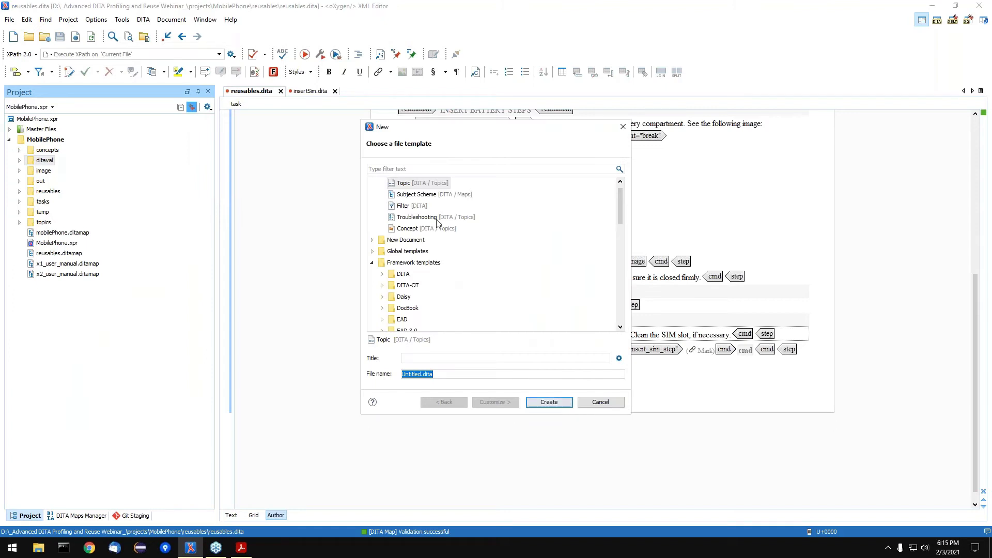
{"action": "left_click", "coordinate": [406, 206]}
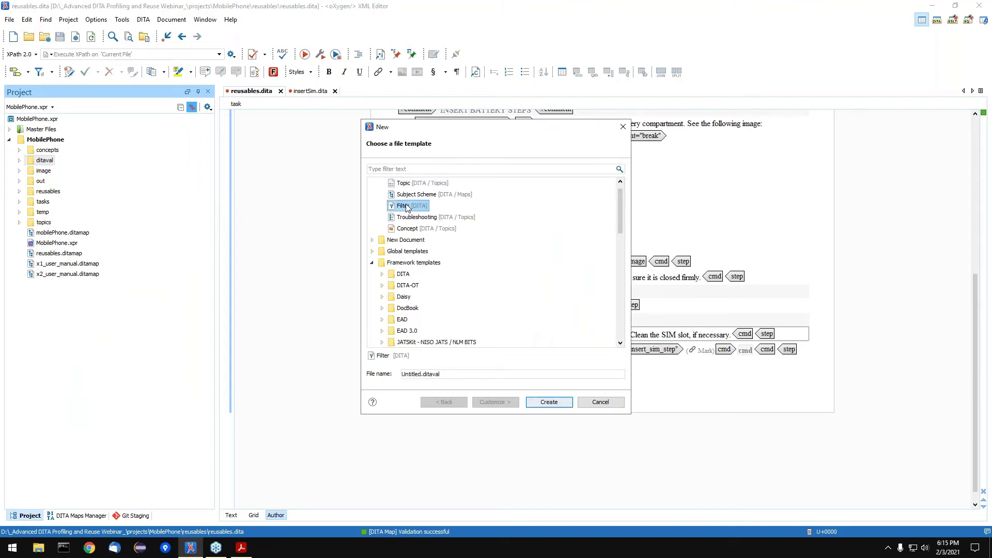
{"action": "double_click", "coordinate": [421, 371]}
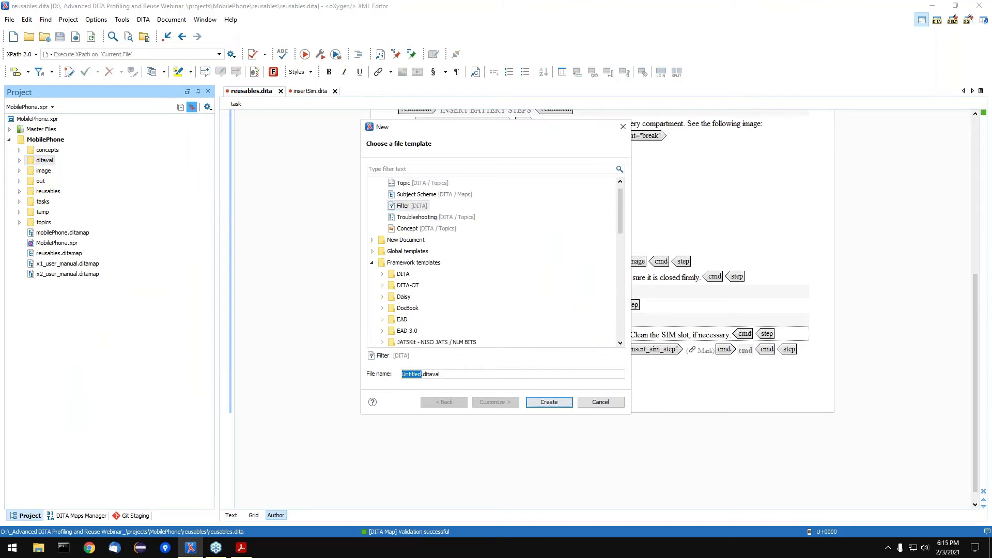
{"action": "type", "text": "exclude+"}
{"action": "key", "text": "BackSpace"}
{"action": "type", "text": "_techs"}
{"action": "key", "text": "Return"}
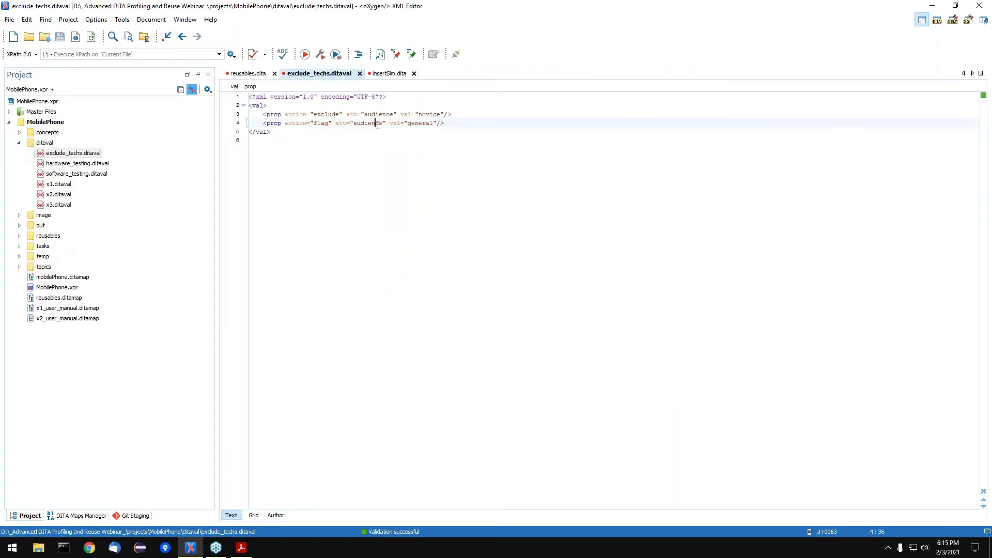
- Delete the flag rule, reduce the exclude rule to att="technician" without a val attribute, and save the DITAVAL file
{"action": "key", "text": "ctrl+d"}
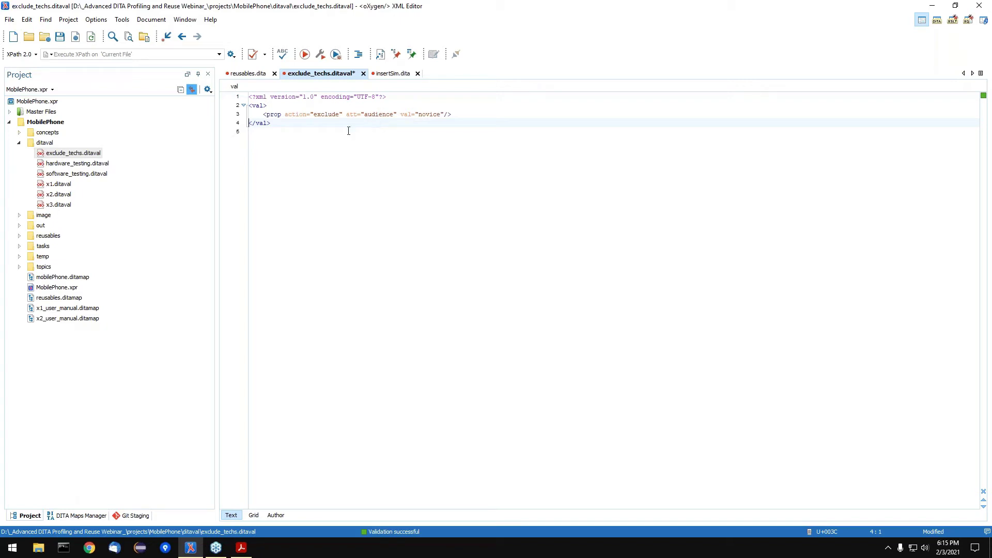
{"action": "left_click_drag", "start_coordinate": [443, 111], "coordinate": [409, 107]}
{"action": "key", "text": "BackSpace"}
{"action": "key", "text": "BackSpace"}
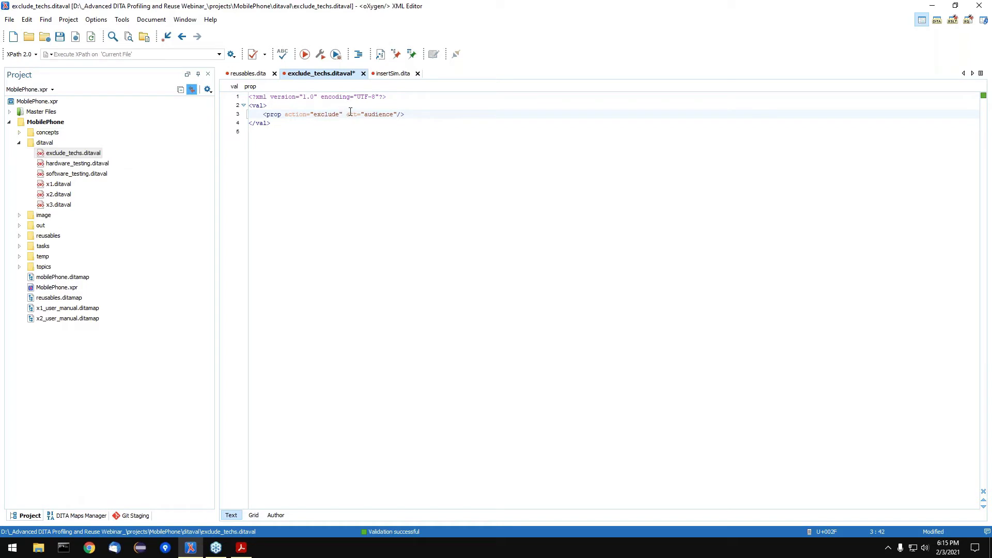
{"action": "double_click", "coordinate": [377, 114]}
{"action": "type", "text": "techni"}
{"action": "key", "text": "BackSpace"}
{"action": "key", "text": "BackSpace"}
{"action": "type", "text": "nician"}
{"action": "key", "text": "ctrl+s"}
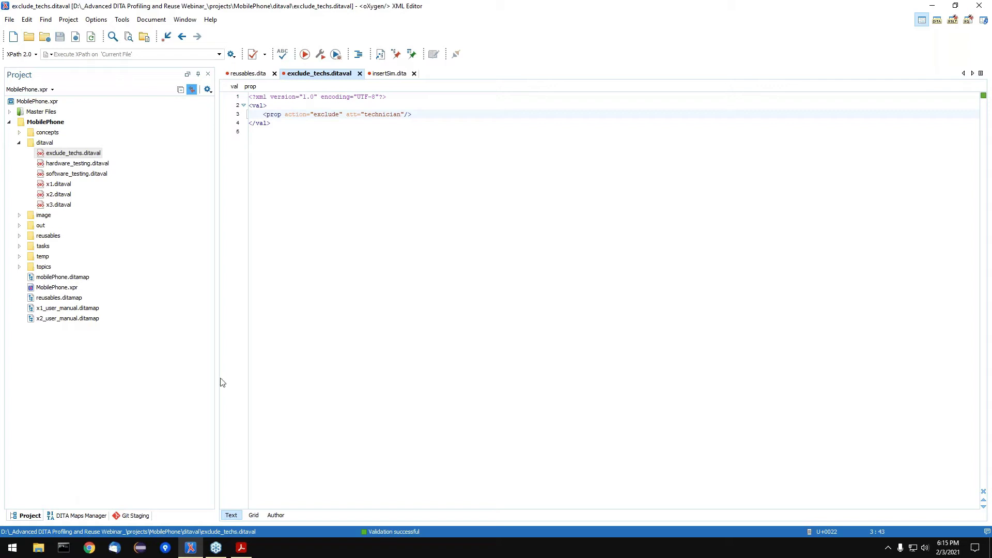
- Start a new profiling condition set for the map in the profiling settings and name it Exclude Technicians
{"action": "left_click", "coordinate": [73, 516]}
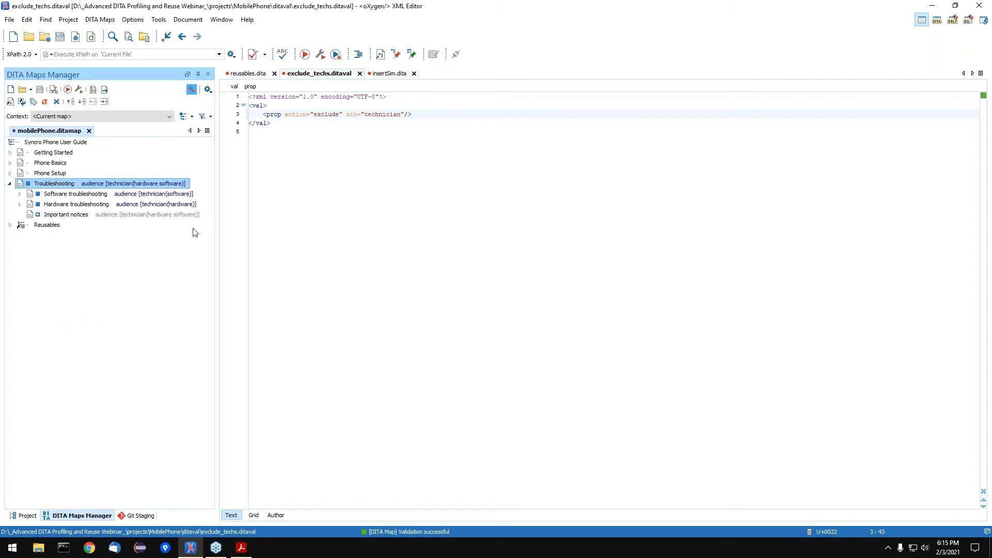
{"action": "left_click", "coordinate": [208, 117]}
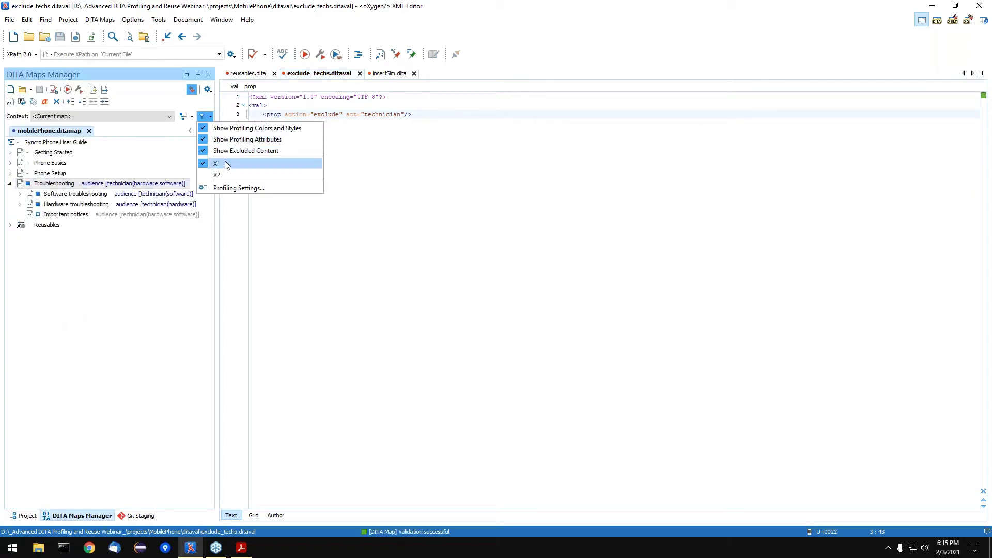
{"action": "left_click", "coordinate": [249, 189]}
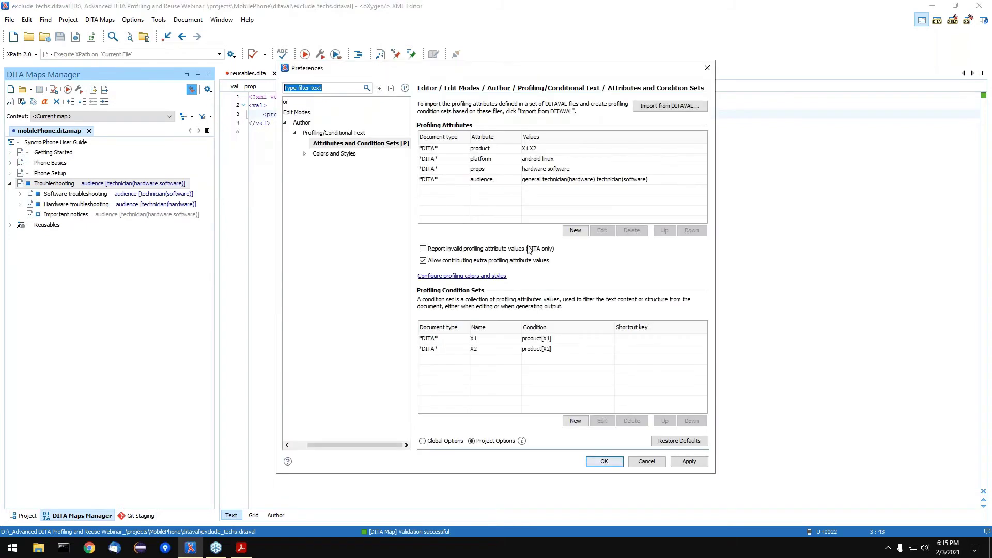
{"action": "left_click", "coordinate": [575, 420]}
{"action": "type", "text": "Exclude "}
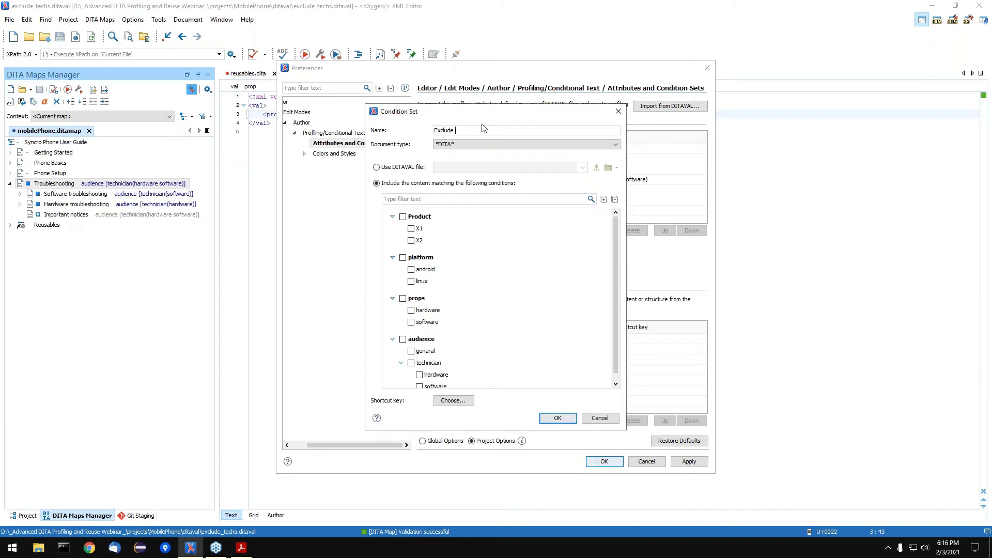
{"action": "type", "text": "TEchnicians"}
{"action": "left_click", "coordinate": [461, 130]}
{"action": "key", "text": "BackSpace"}
{"action": "type", "text": "e"}
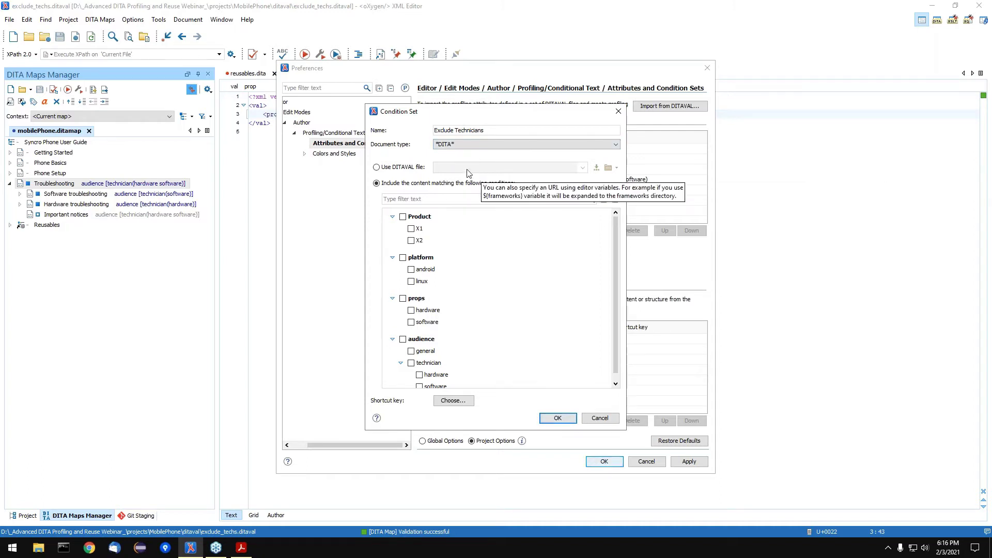
- Base the condition set on exclude_techs.ditaval, accept the preferences, and apply Exclude Technicians to the map
{"action": "left_click", "coordinate": [377, 167]}
{"action": "left_click", "coordinate": [583, 168]}
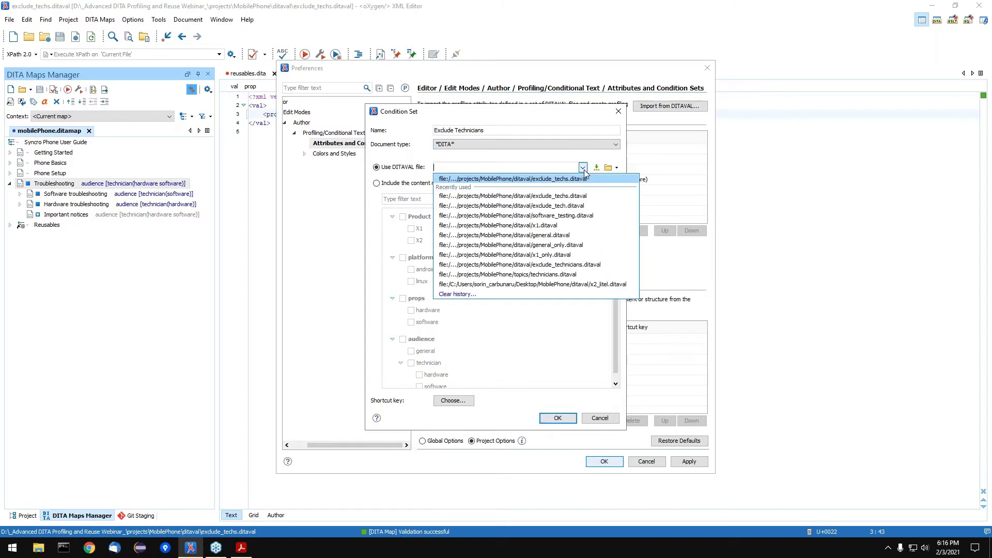
{"action": "left_click", "coordinate": [560, 179]}
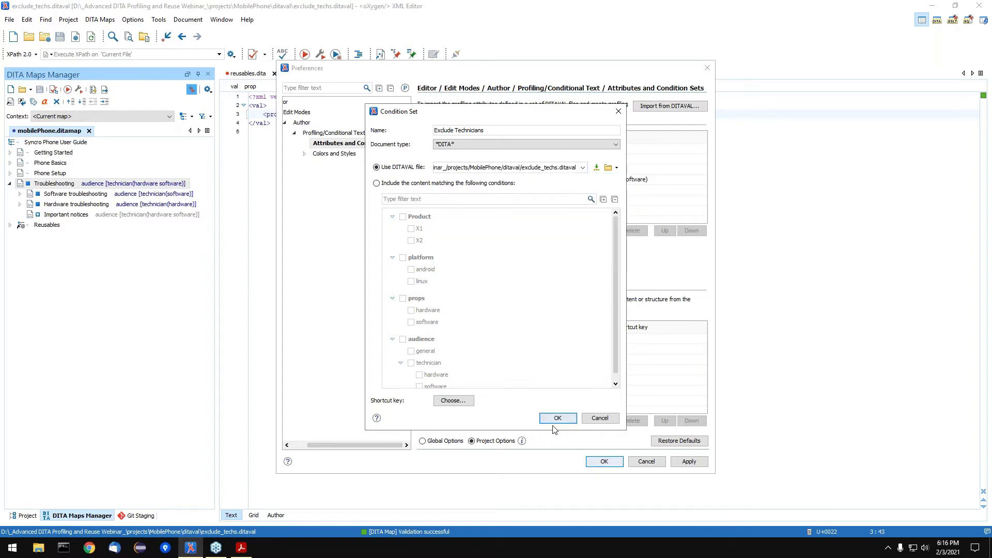
{"action": "left_click", "coordinate": [557, 419]}
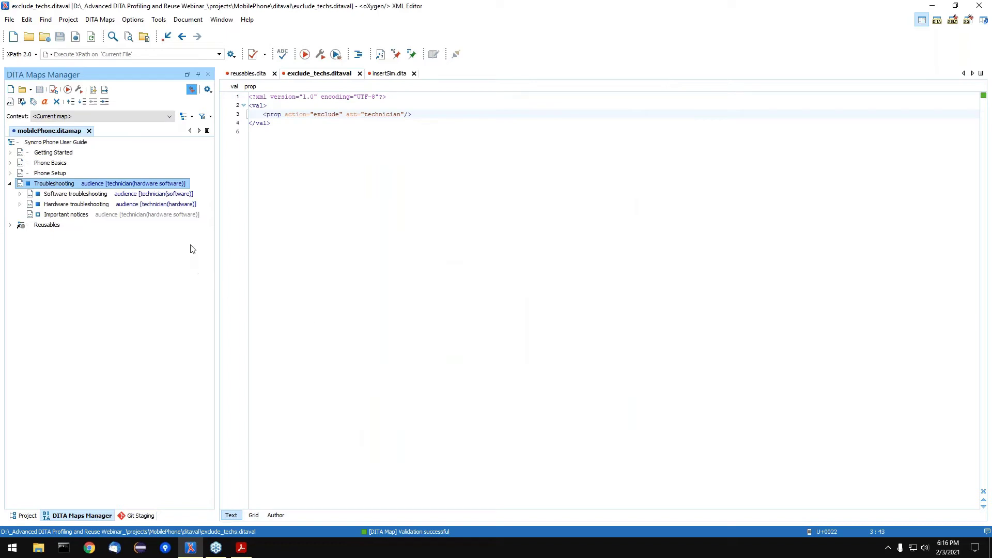
{"action": "left_click", "coordinate": [210, 116]}
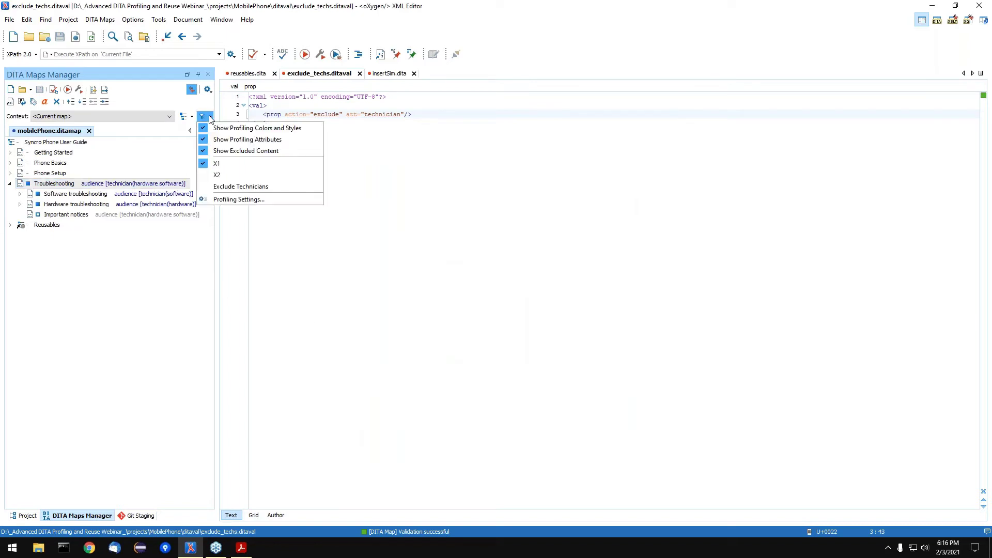
{"action": "left_click", "coordinate": [275, 187]}
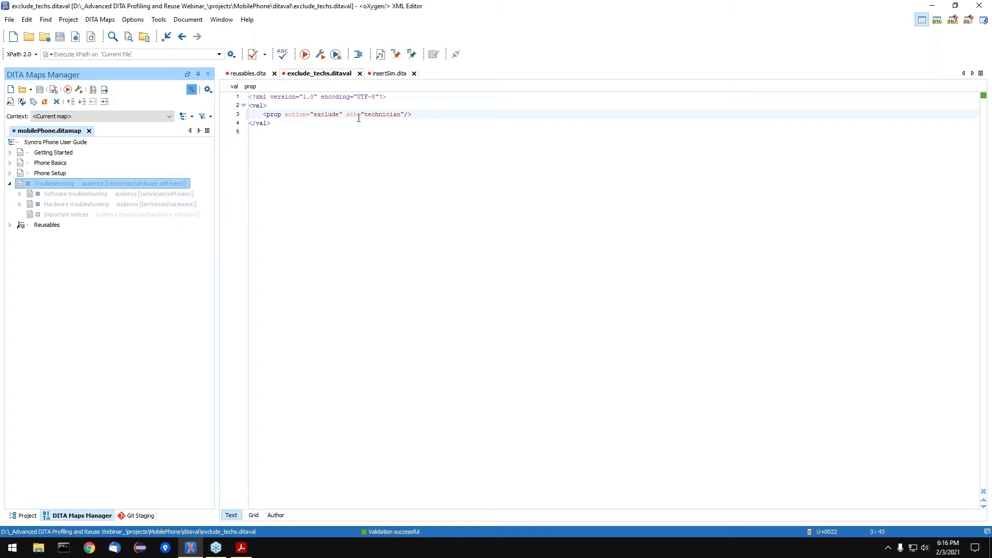
- Add the attribute val="software" to the technician exclude rule and save exclude_techs.ditaval
{"action": "left_click", "coordinate": [405, 114]}
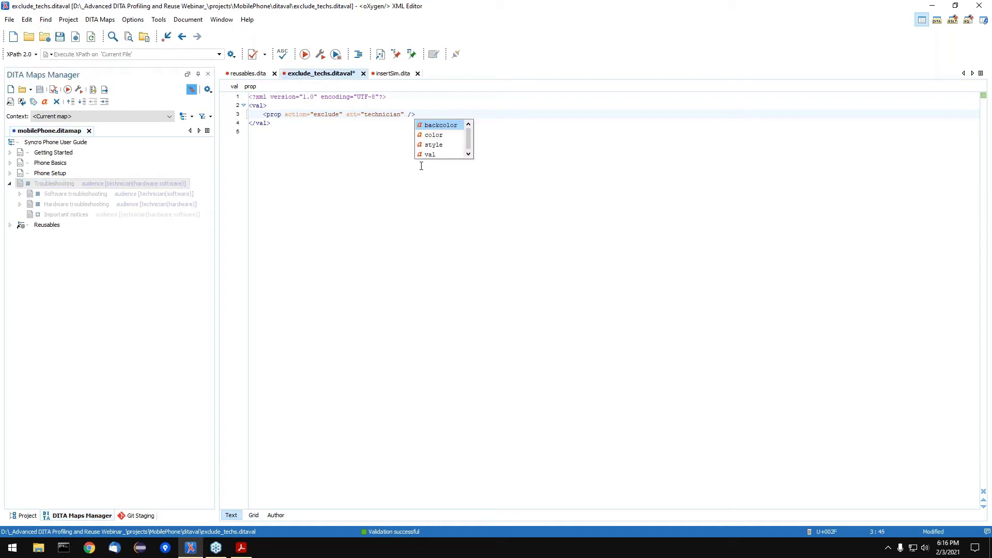
{"action": "type", "text": "val"}
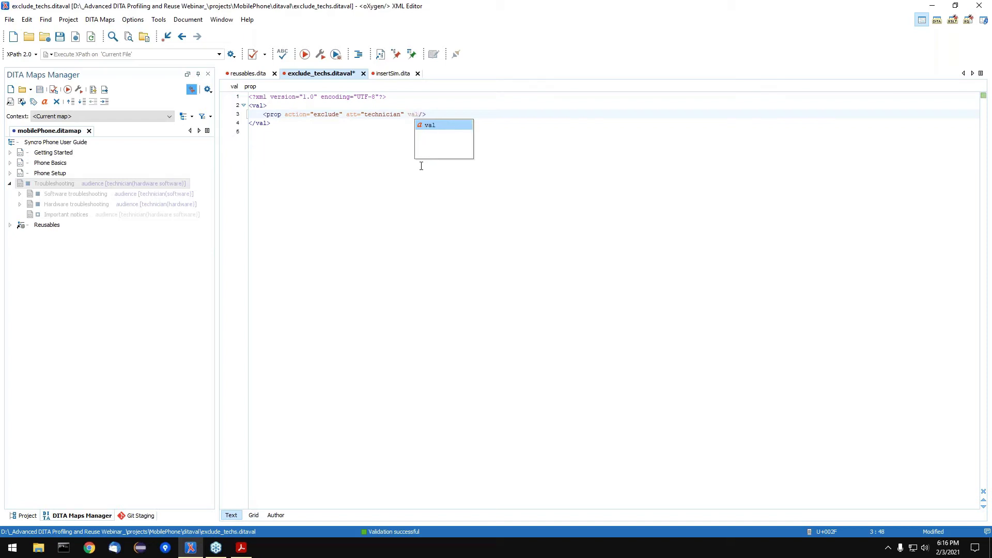
{"action": "key", "text": "Return"}
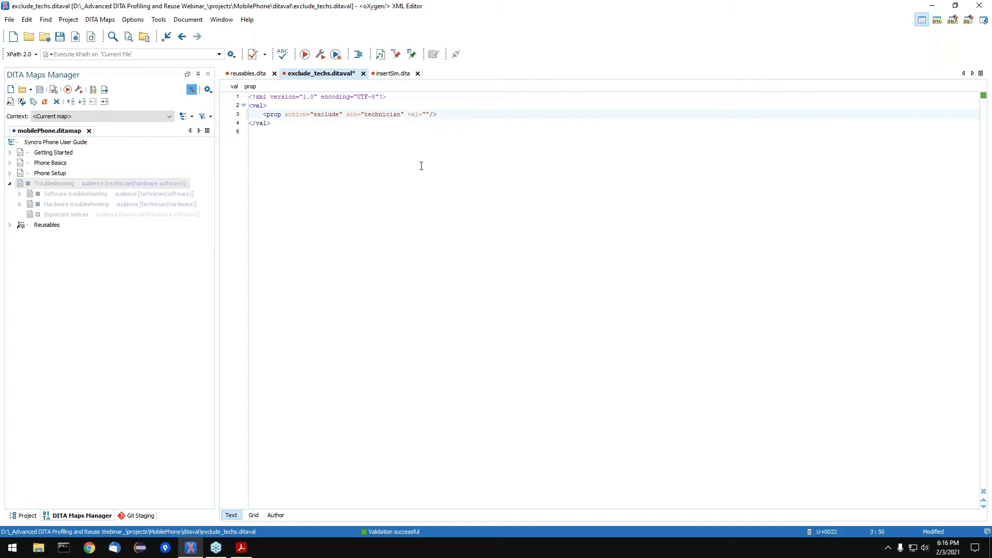
{"action": "type", "text": "software"}
{"action": "key", "text": "ctrl+s"}
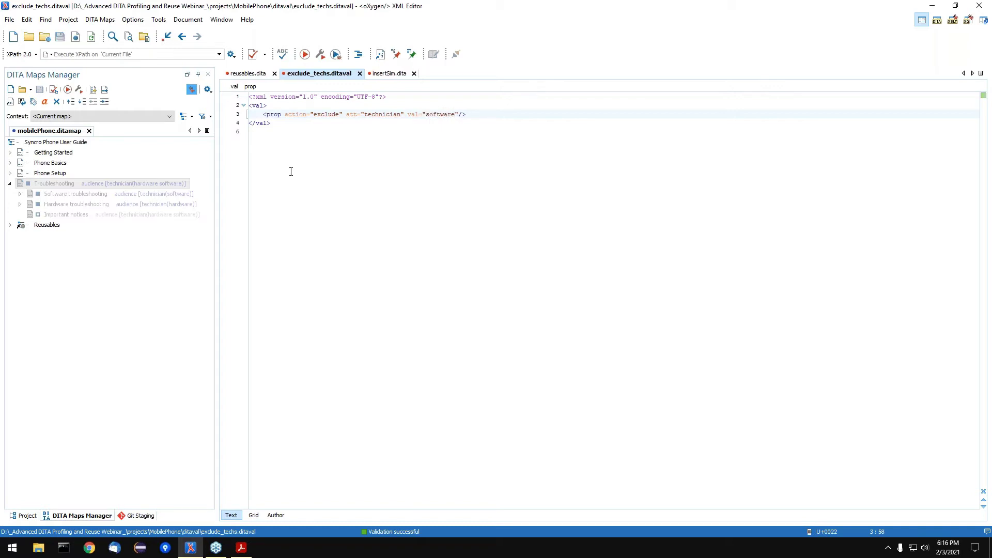
- Reload the mobilePhone.ditamap map and expand its Troubleshooting branch to examine which topic references are filtered
{"action": "left_click", "coordinate": [141, 241]}
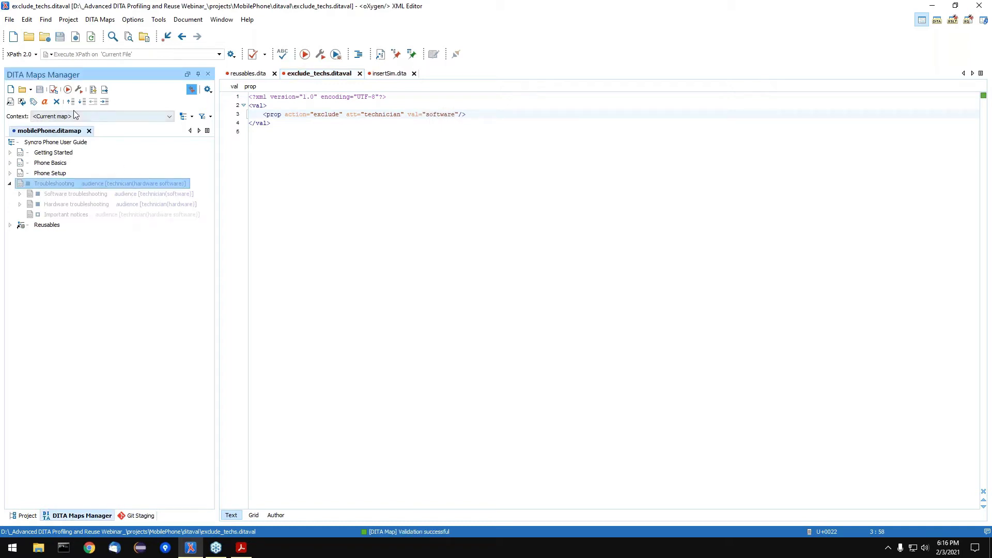
{"action": "left_click", "coordinate": [92, 38]}
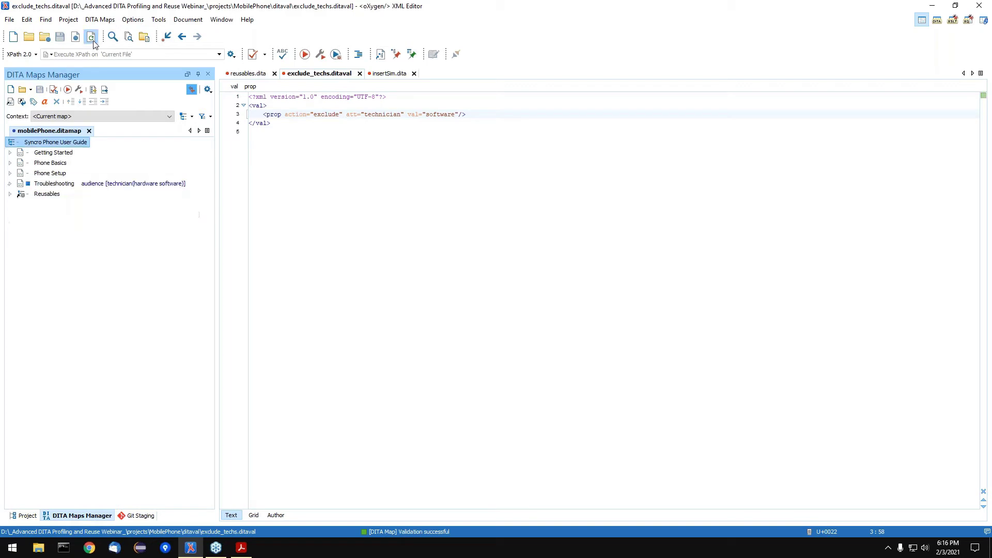
{"action": "left_click", "coordinate": [11, 184]}
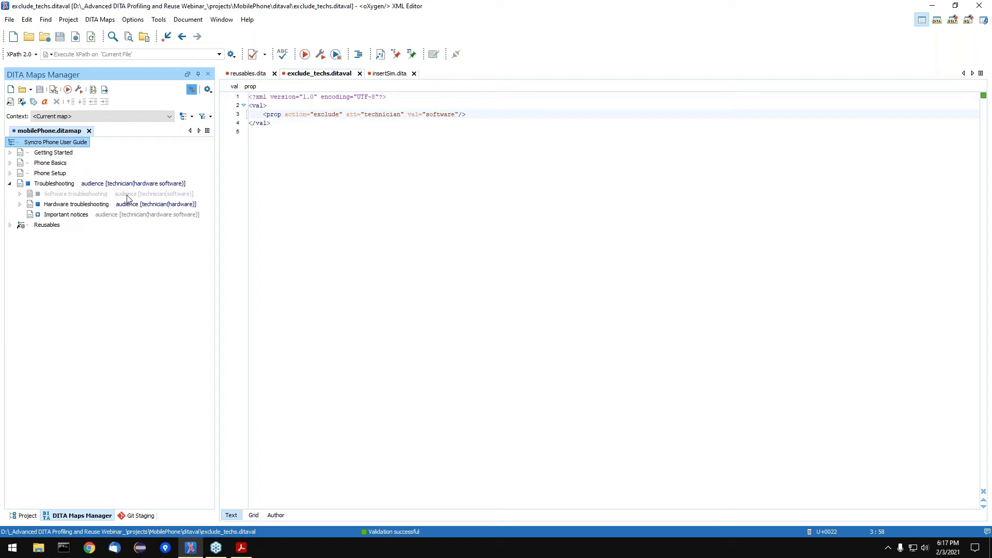
- Run the completeness check on the map with the current condition set as filter and open the topic behind the reported reference problem
{"action": "mouse_move", "coordinate": [78, 197]}
{"action": "left_click", "coordinate": [54, 90]}
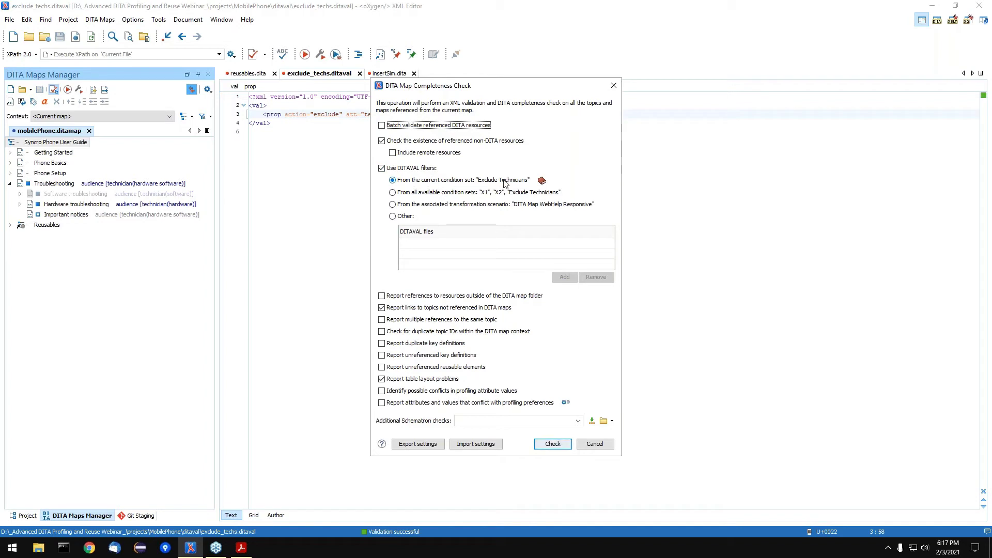
{"action": "left_click_drag", "start_coordinate": [469, 87], "coordinate": [461, 132]}
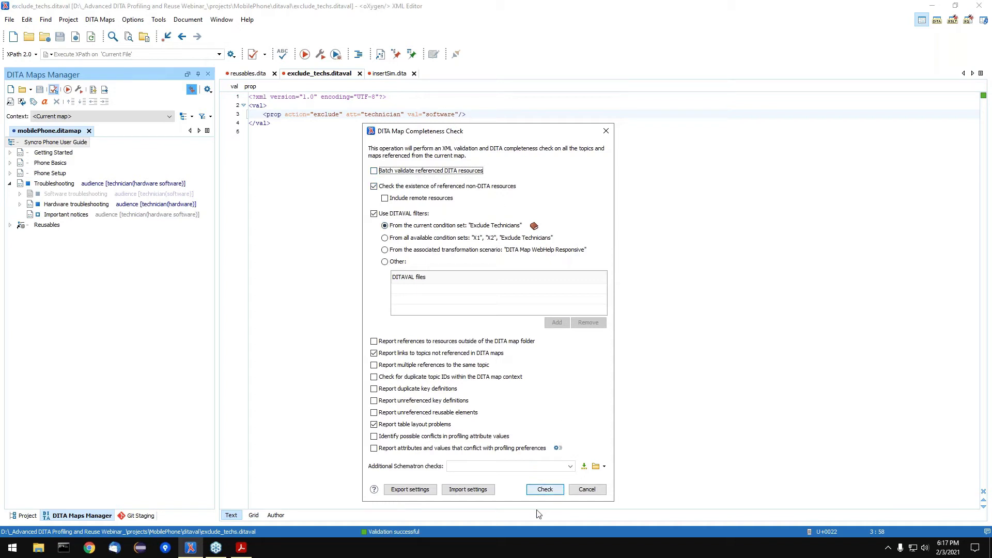
{"action": "left_click", "coordinate": [542, 489]}
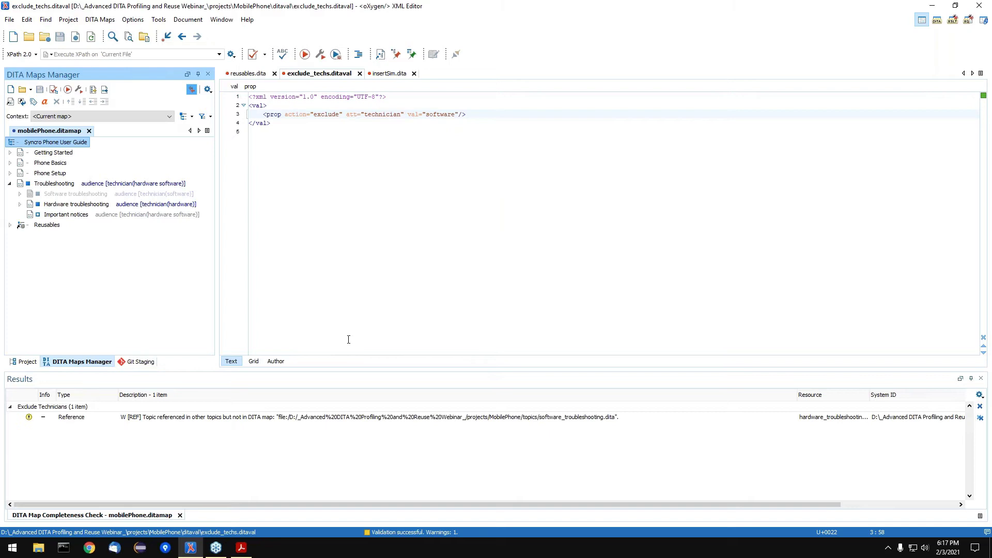
{"action": "double_click", "coordinate": [354, 418]}
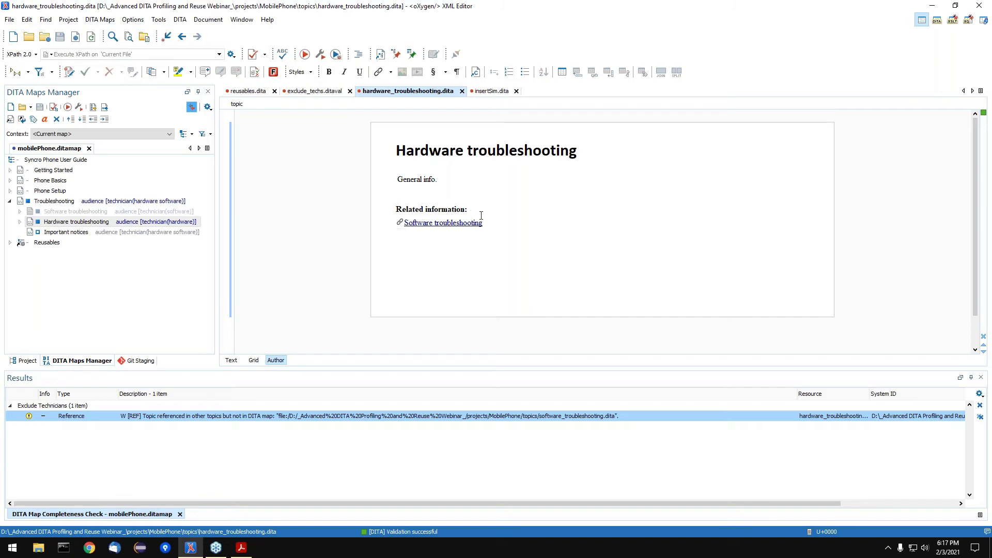
- Delete the Software troubleshooting related link from the Hardware troubleshooting topic, save the topic, and close the completeness check results
{"action": "left_click", "coordinate": [211, 135]}
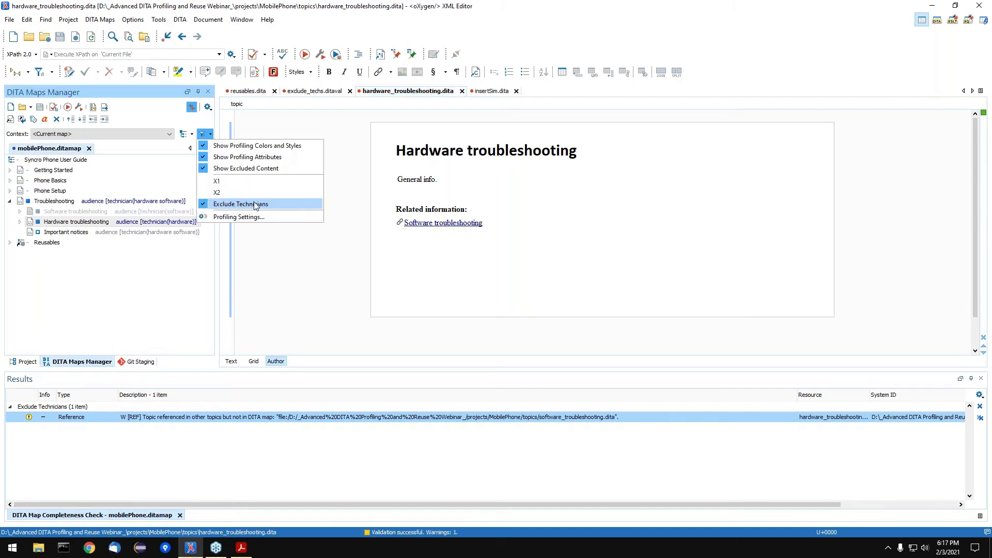
{"action": "left_click", "coordinate": [445, 256]}
{"action": "left_click_drag", "start_coordinate": [482, 223], "coordinate": [394, 206]}
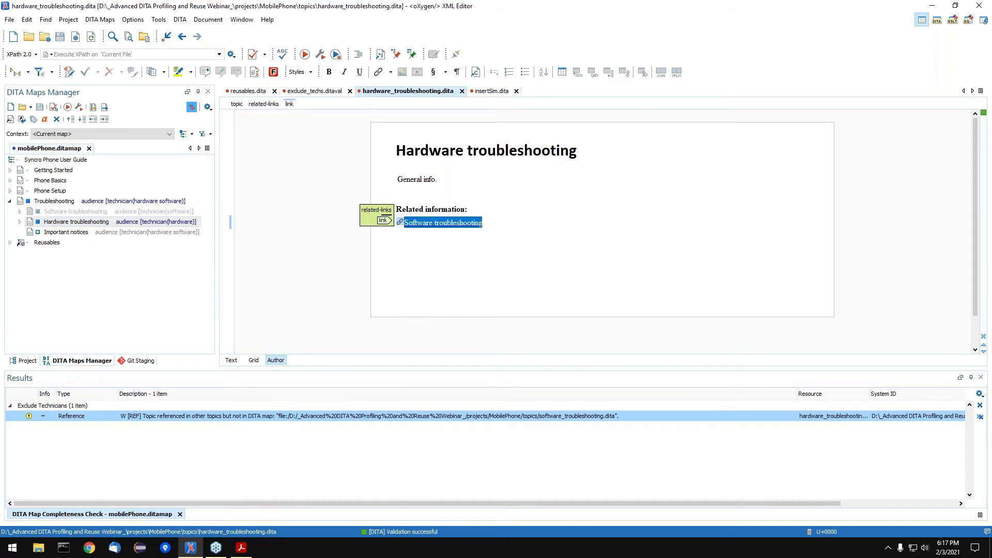
{"action": "key", "text": "BackSpace"}
{"action": "key", "text": "BackSpace"}
{"action": "key", "text": "BackSpace"}
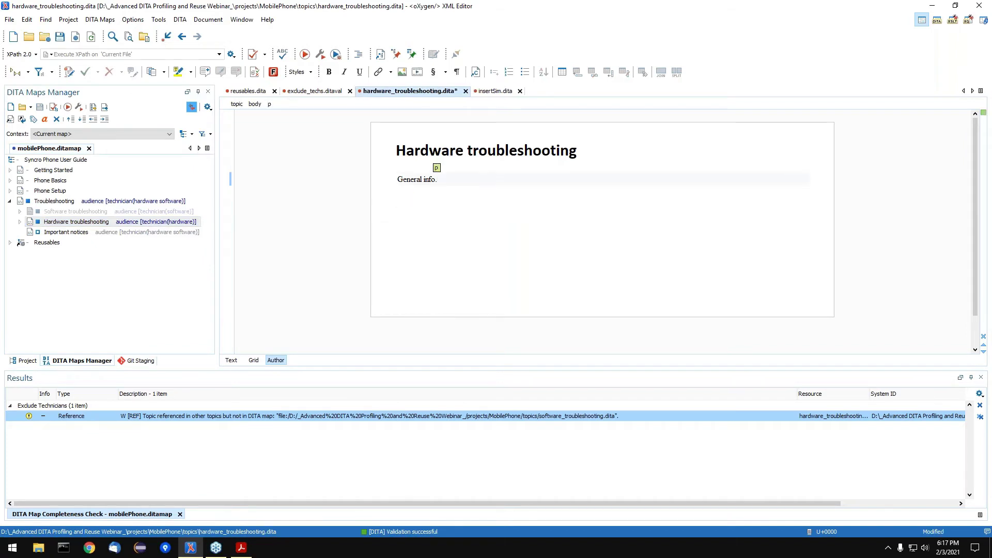
{"action": "key", "text": "ctrl+s"}
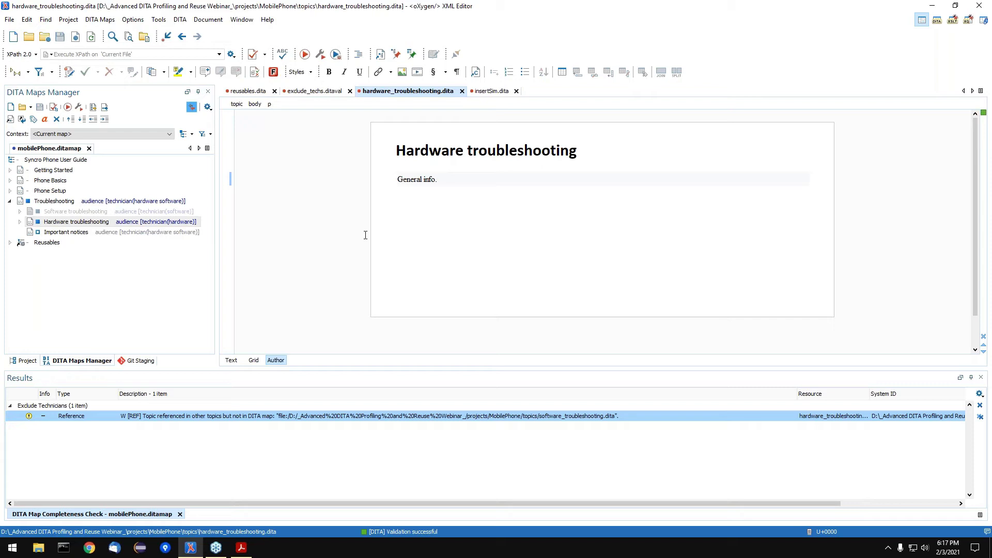
{"action": "middle_click", "coordinate": [122, 514]}
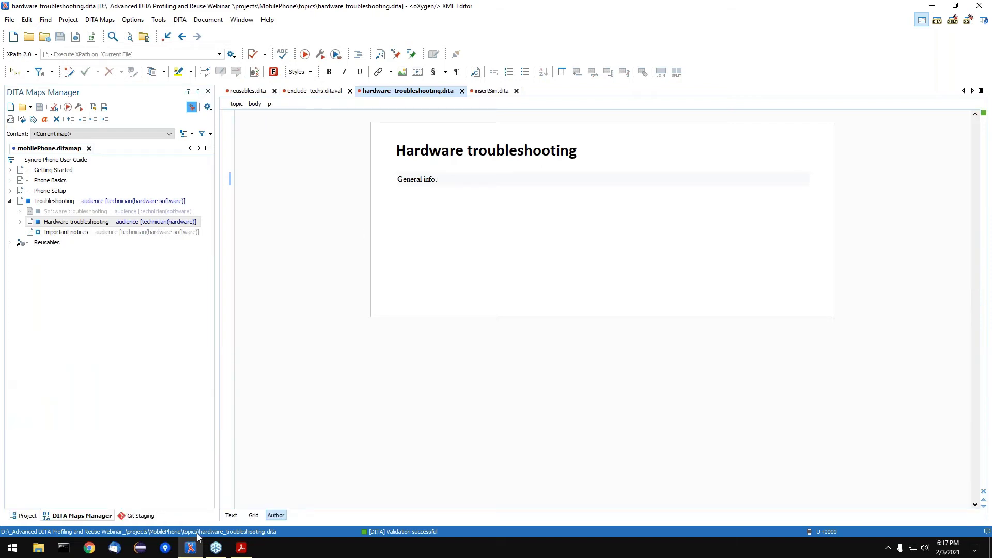
{"action": "left_click", "coordinate": [242, 549]}
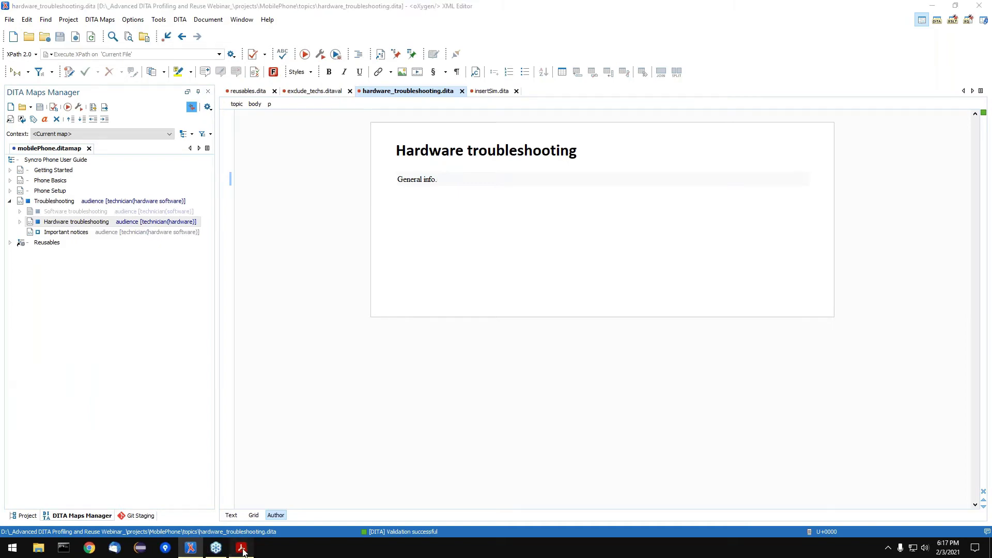
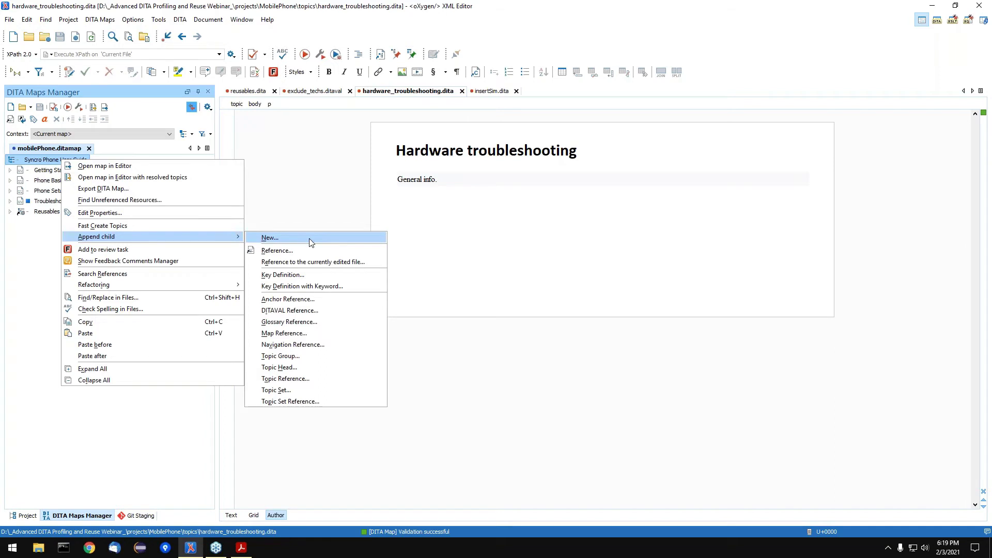
- Append a new Subject Scheme map, saved as sbj.ditamap, as a child of the mobilePhone.ditamap root and save the parent map
{"action": "left_click", "coordinate": [311, 243]}
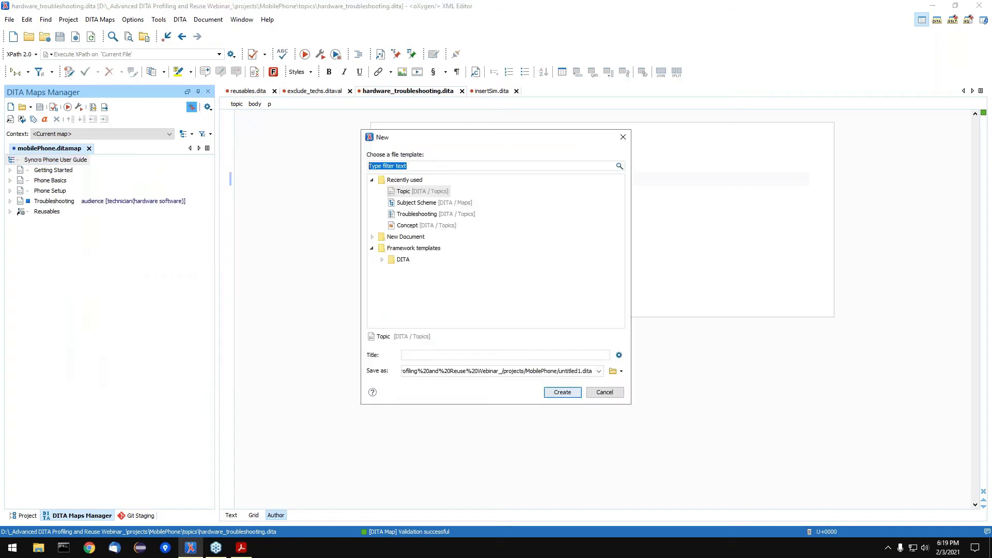
{"action": "left_click", "coordinate": [412, 205]}
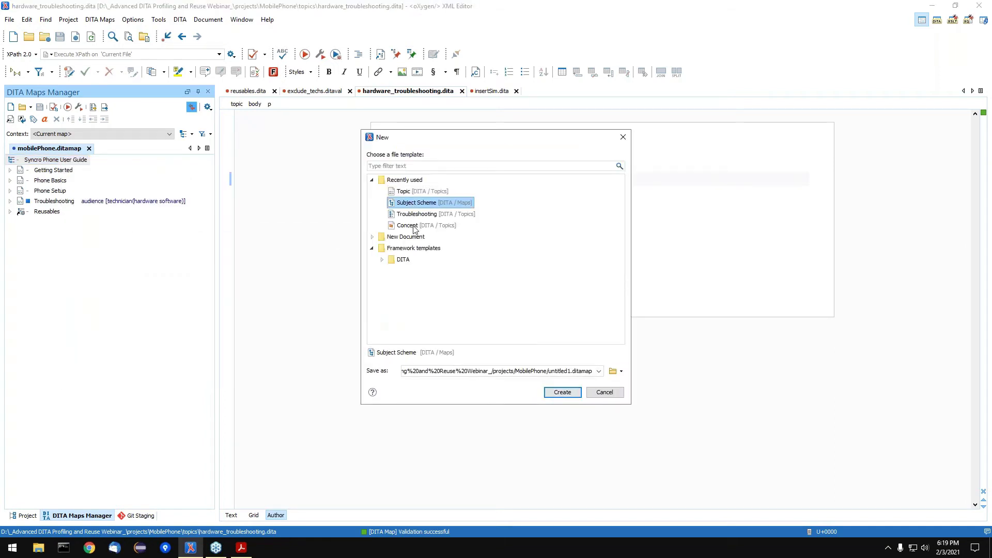
{"action": "left_click", "coordinate": [578, 372]}
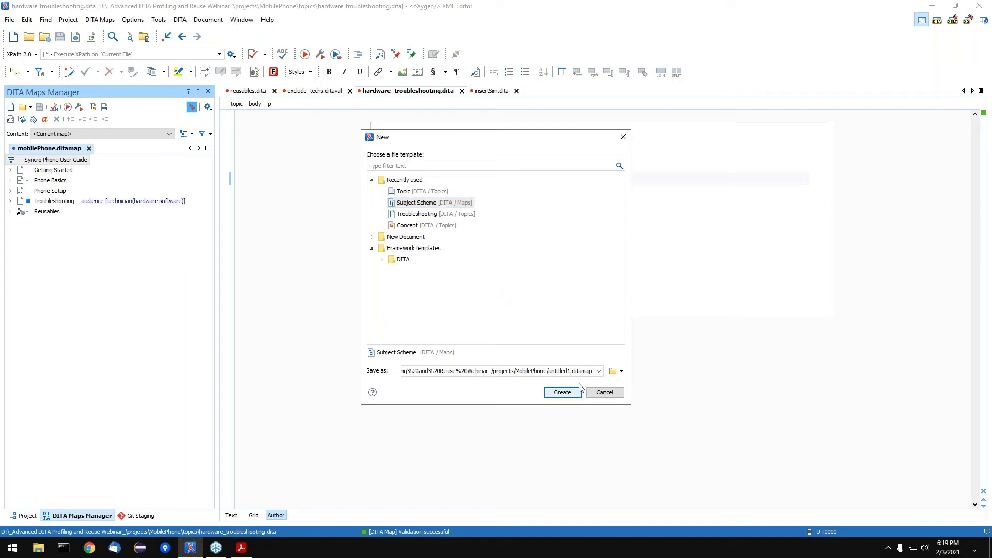
{"action": "key", "text": "BackSpace"}
{"action": "key", "text": "BackSpace"}
{"action": "key", "text": "BackSpace"}
{"action": "key", "text": "BackSpace"}
{"action": "key", "text": "BackSpace"}
{"action": "key", "text": "BackSpace"}
{"action": "key", "text": "BackSpace"}
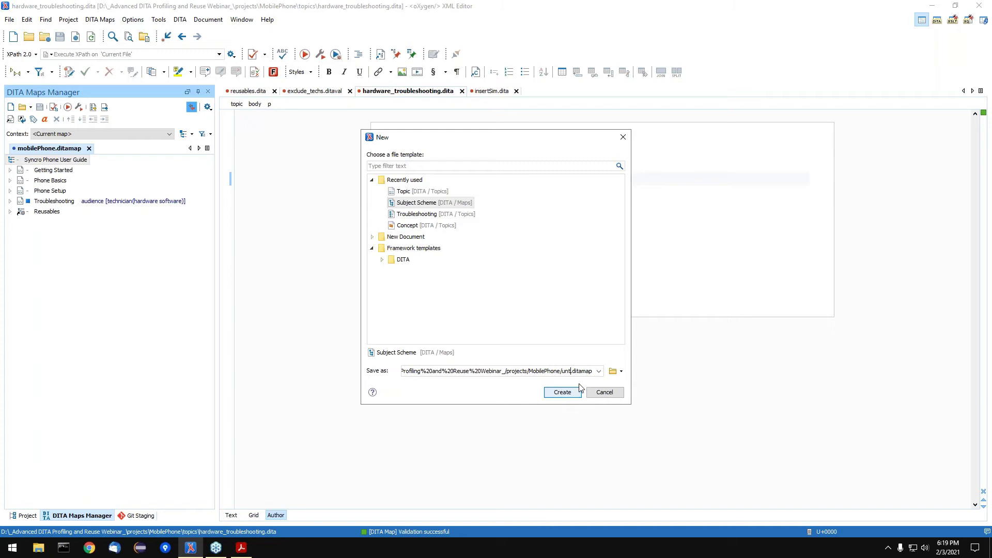
{"action": "key", "text": "BackSpace"}
{"action": "key", "text": "BackSpace"}
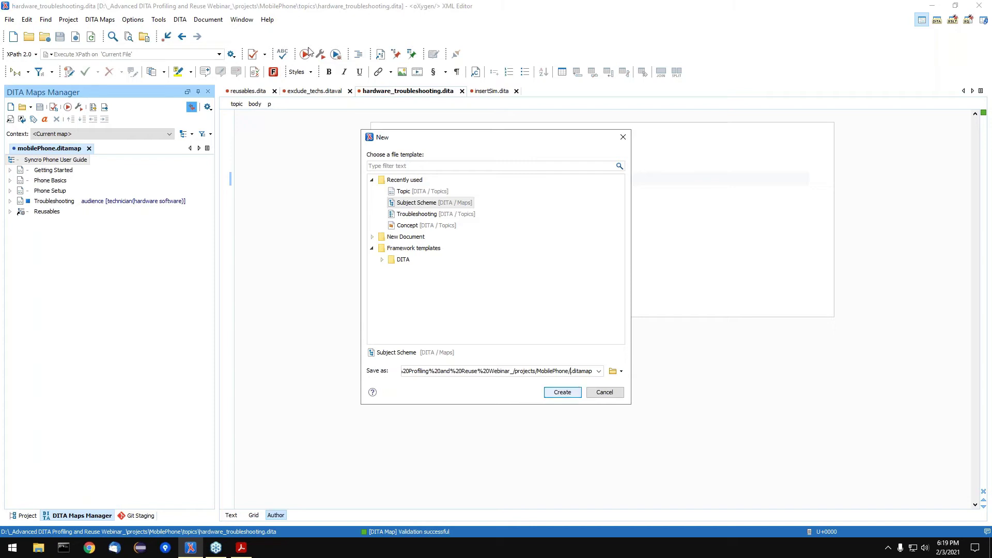
{"action": "type", "text": "sbj"}
{"action": "left_click", "coordinate": [562, 392]}
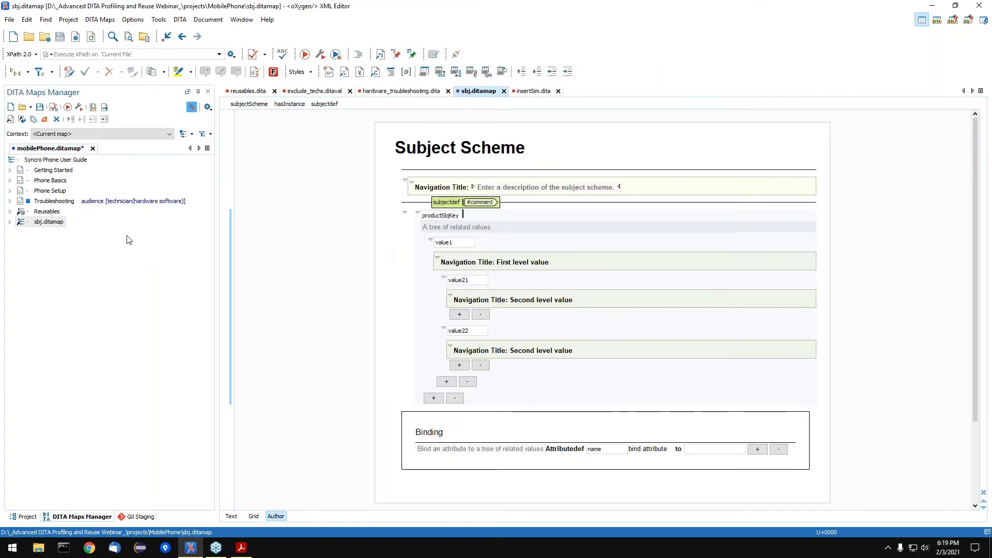
{"action": "left_click", "coordinate": [128, 242]}
{"action": "key", "text": "ctrl+s"}
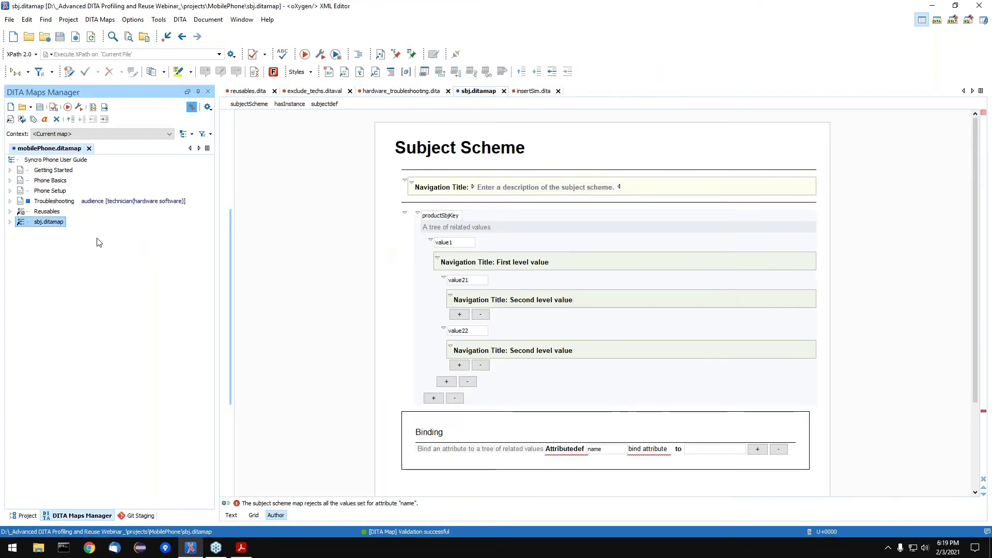
- Set the type attribute of the sbj.ditamap reference to subjectScheme and save the map
{"action": "right_click", "coordinate": [44, 225]}
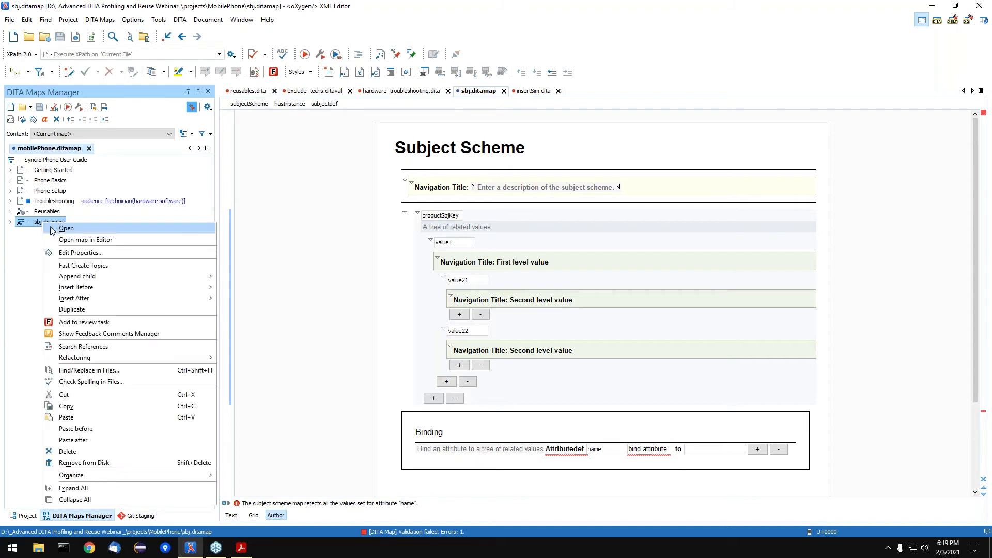
{"action": "left_click", "coordinate": [136, 257]}
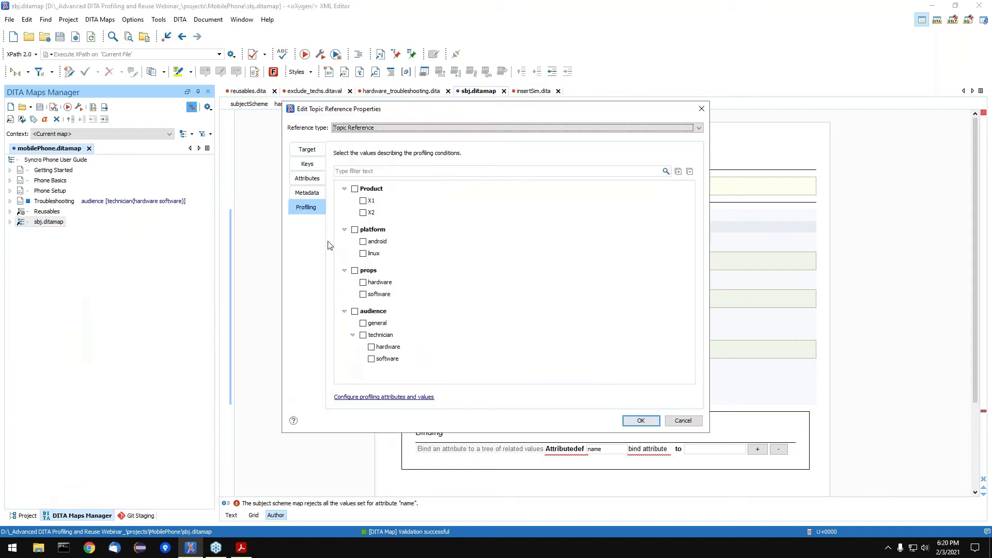
{"action": "left_click", "coordinate": [313, 180]}
{"action": "left_click", "coordinate": [386, 192]}
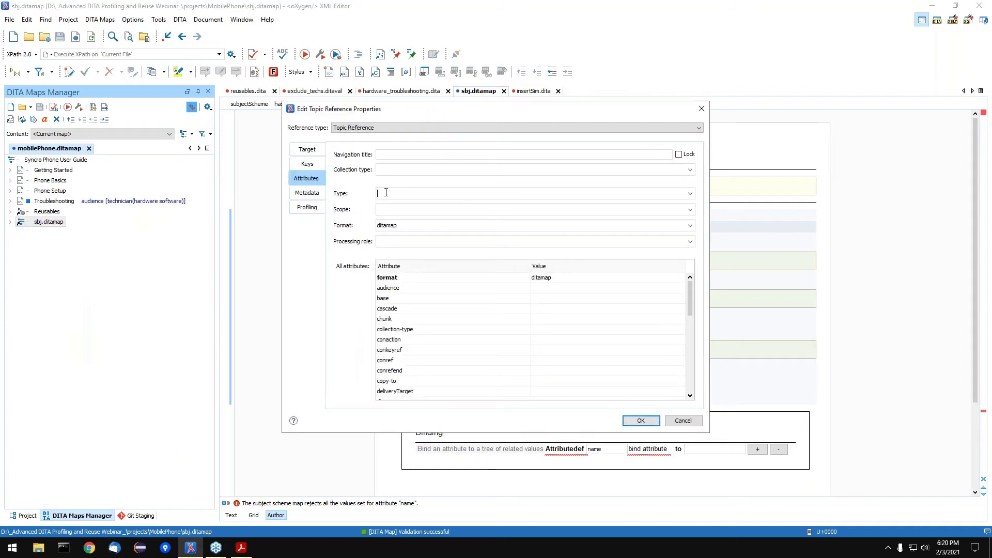
{"action": "type", "text": "subjectScheme"}
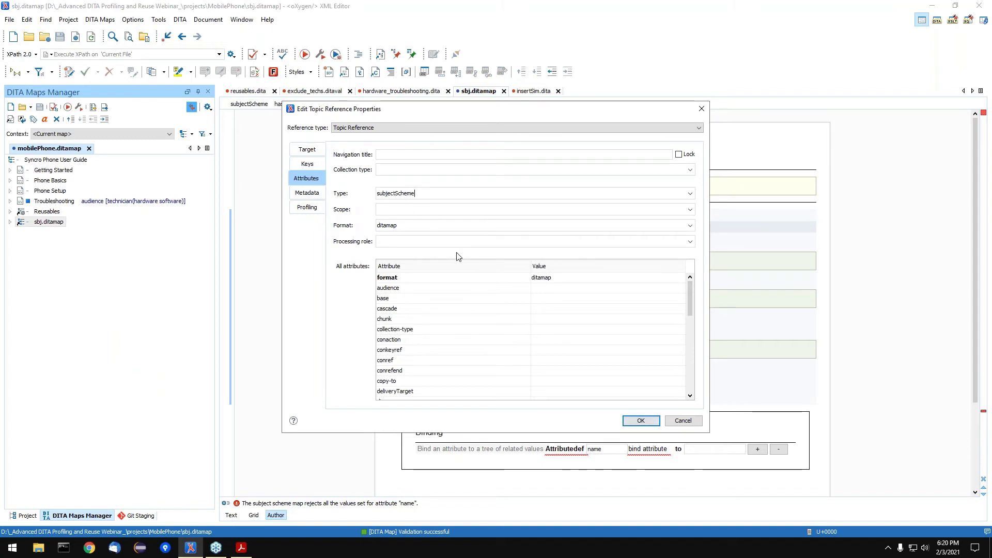
{"action": "left_click", "coordinate": [639, 421]}
{"action": "key", "text": "ctrl+s"}
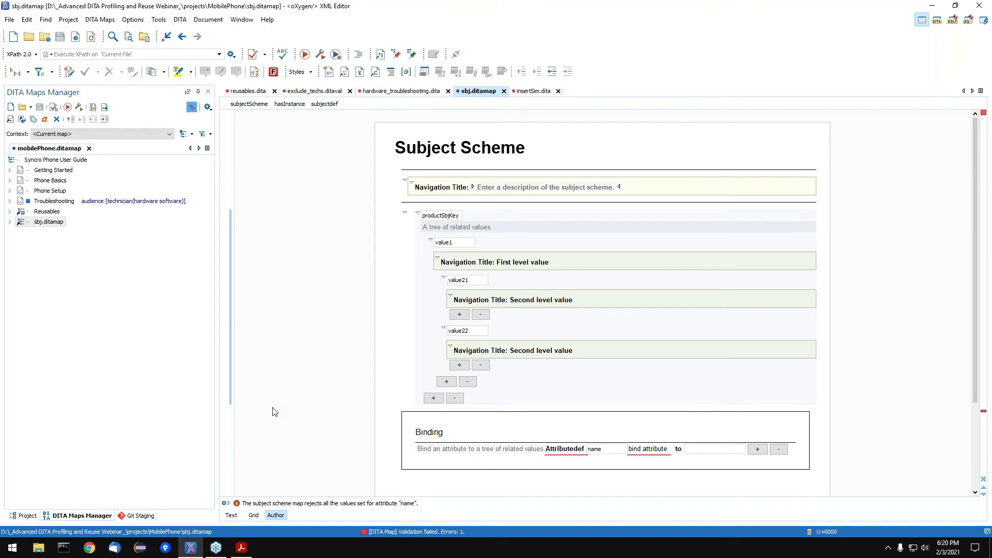
- Examine which profiling attributes and values are offered for the Getting Started topic reference, leaving its properties unchanged
{"action": "right_click", "coordinate": [51, 173]}
{"action": "left_click", "coordinate": [85, 187]}
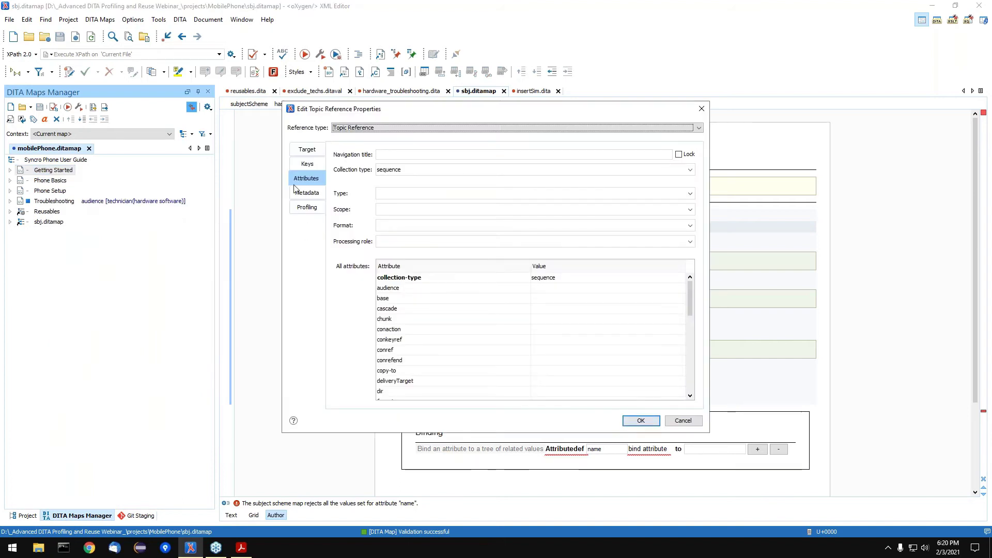
{"action": "left_click", "coordinate": [308, 207]}
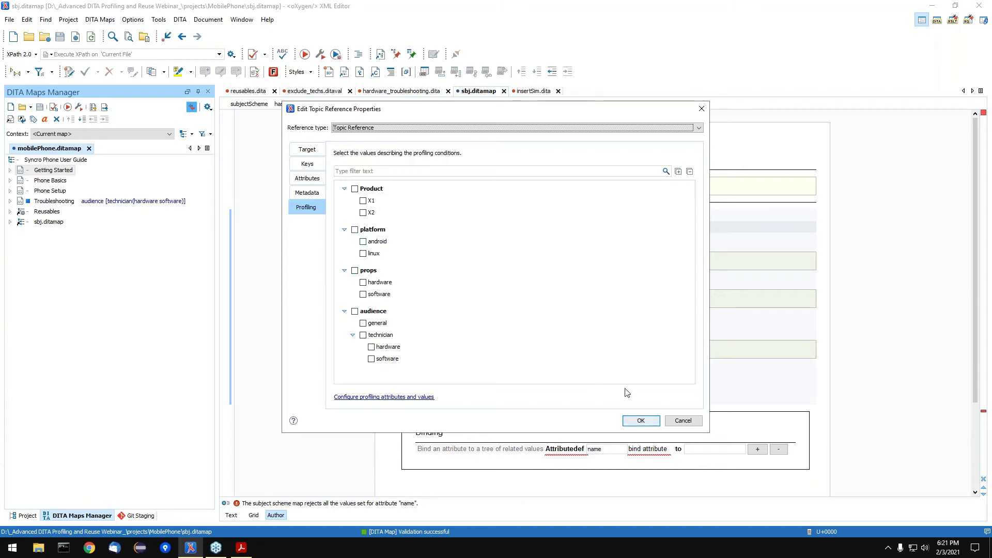
{"action": "left_click", "coordinate": [682, 420]}
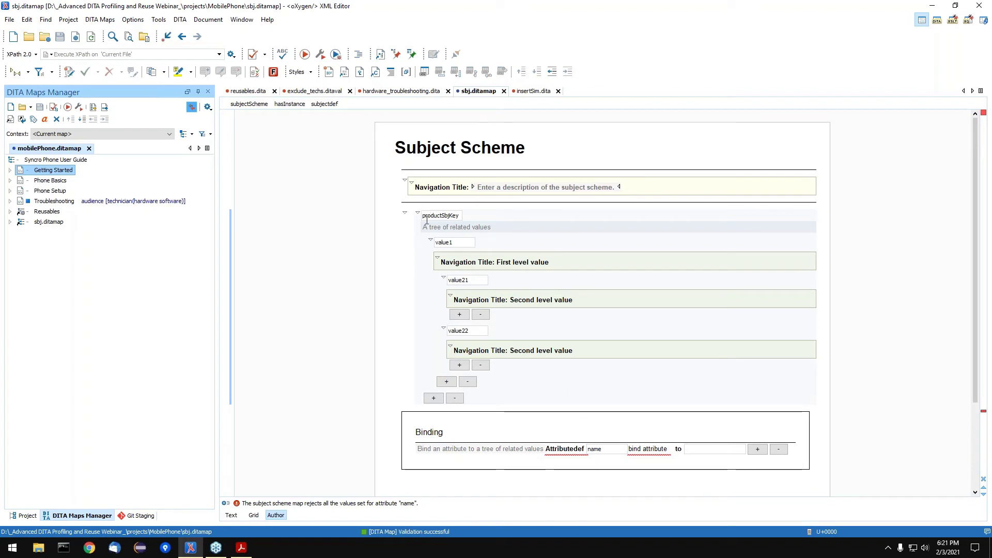
- Bind the product attribute to productSbjKey in the subject scheme, save it, and close the validation problems list
{"action": "double_click", "coordinate": [595, 449]}
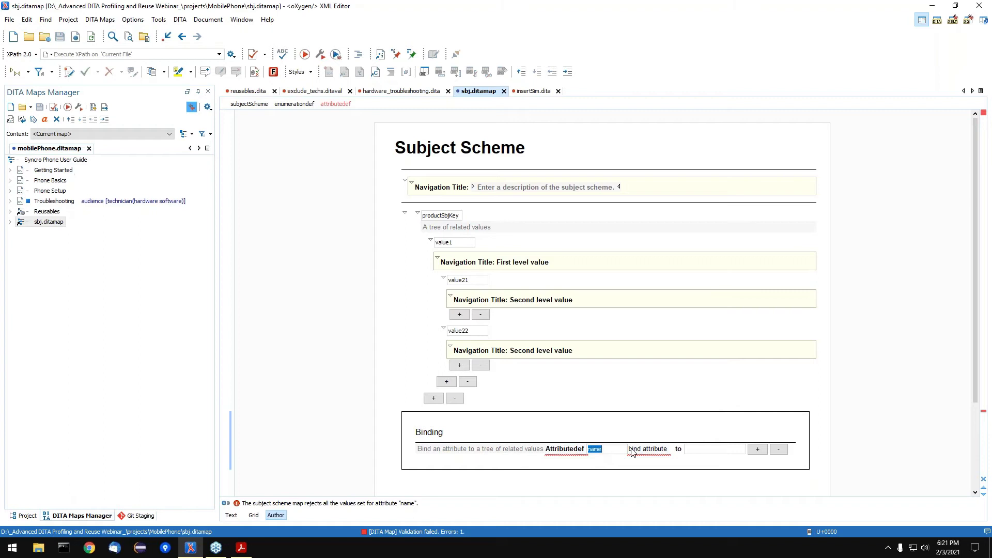
{"action": "key", "text": "Delete"}
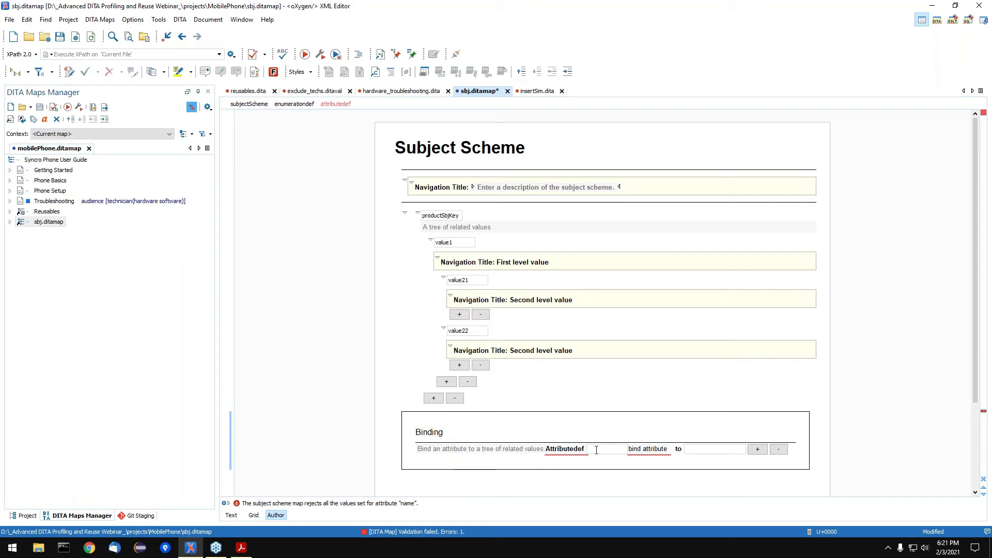
{"action": "type", "text": "product"}
{"action": "double_click", "coordinate": [459, 215]}
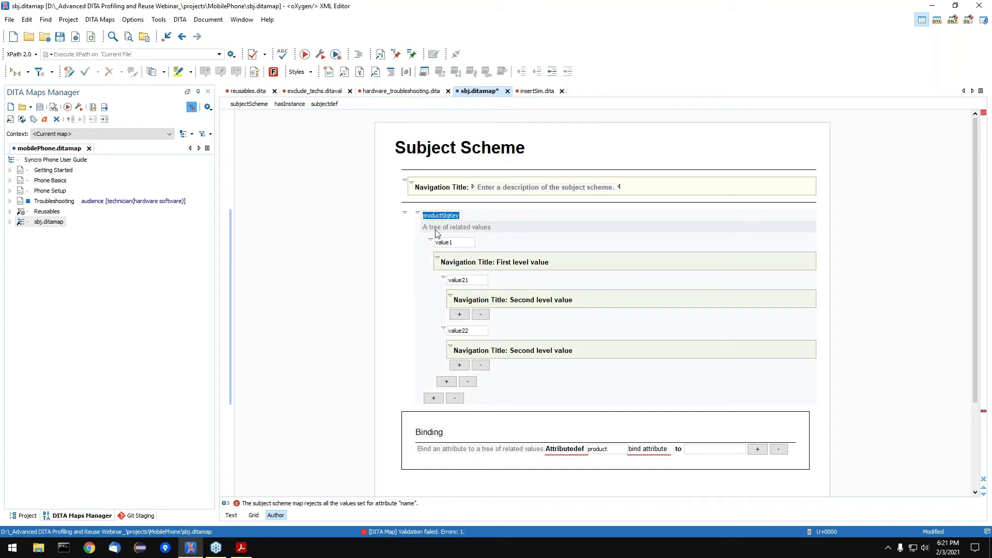
{"action": "left_click", "coordinate": [707, 449]}
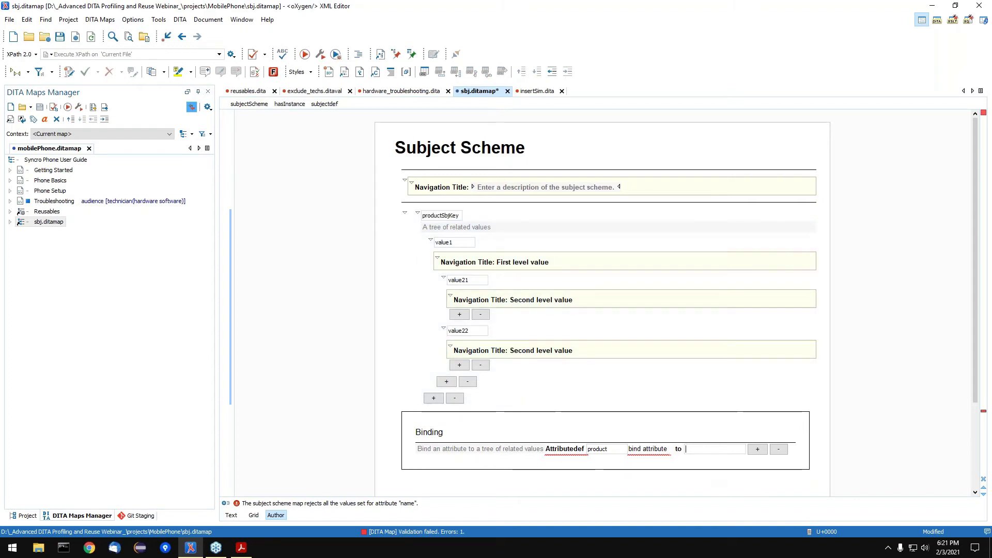
{"action": "type", "text": "productSbjKey"}
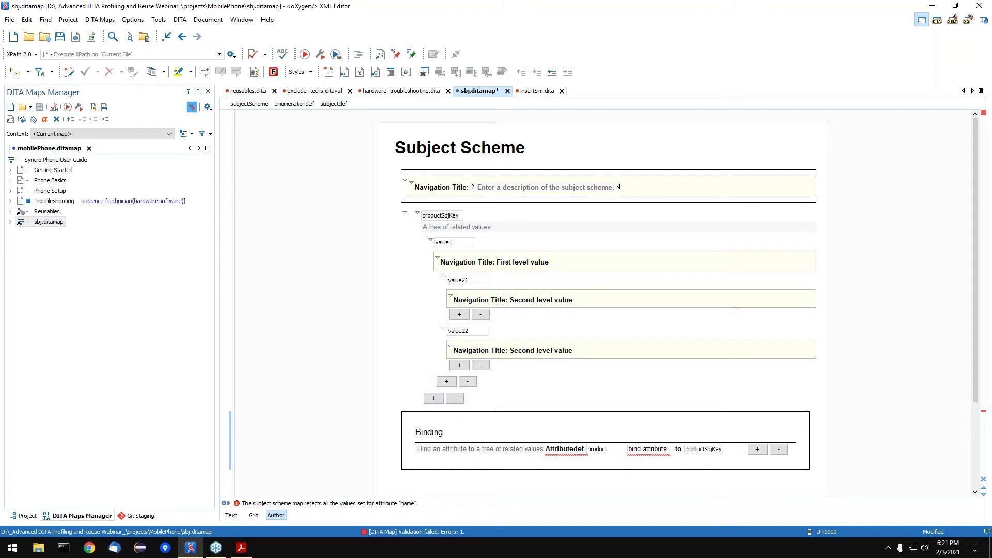
{"action": "left_click", "coordinate": [61, 38]}
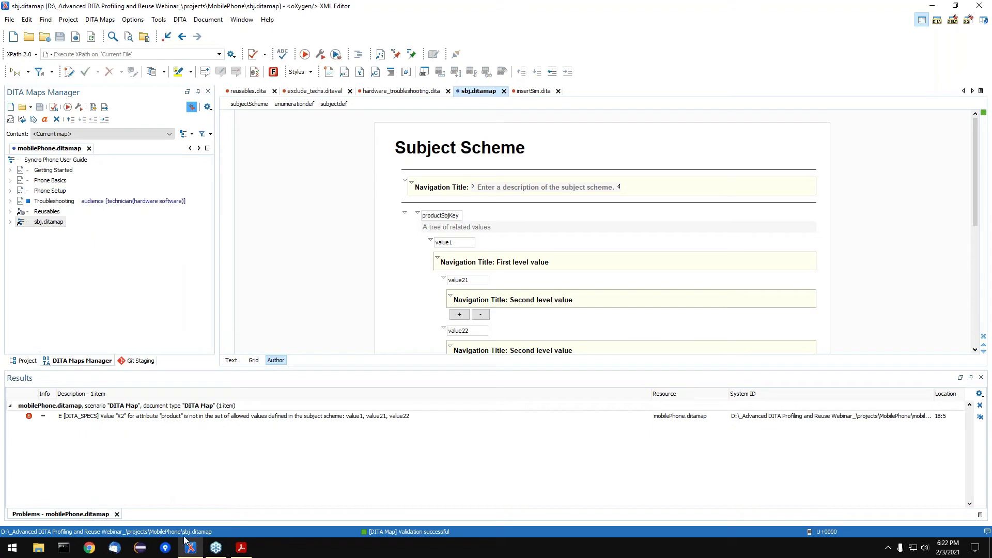
{"action": "left_click", "coordinate": [117, 514]}
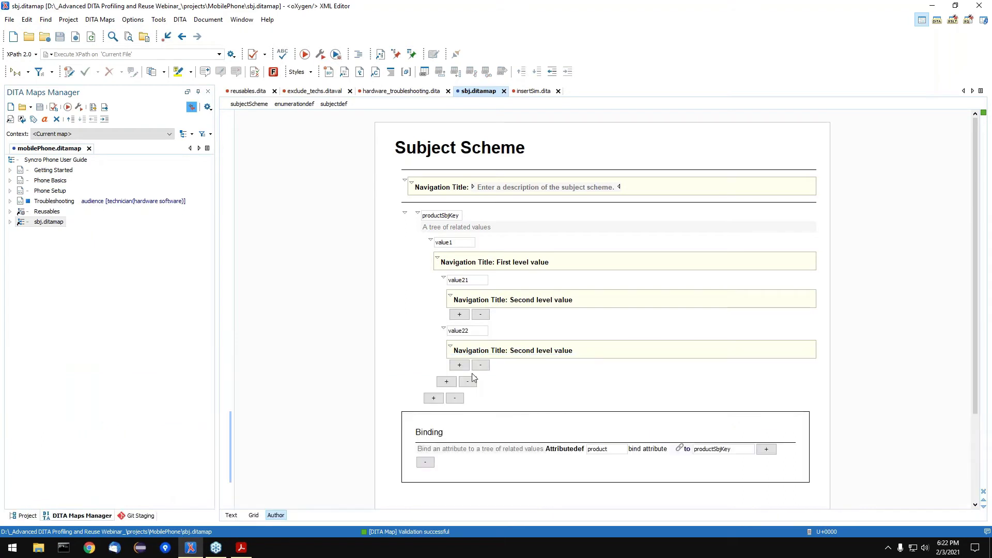
- Promote the value21 and value22 subject definitions to the same level as value1 under productSbjKey
{"action": "left_click", "coordinate": [485, 279]}
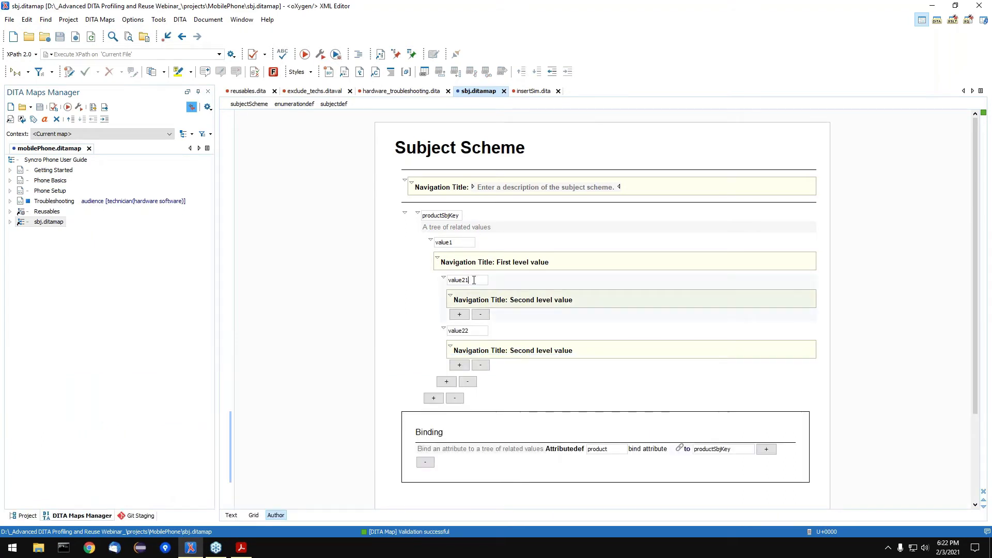
{"action": "left_click", "coordinate": [552, 72]}
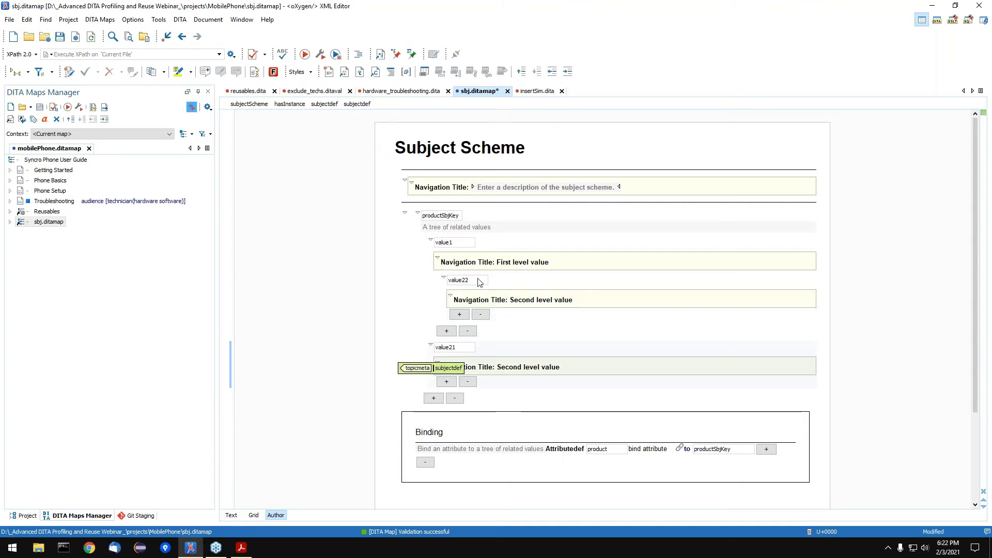
{"action": "left_click", "coordinate": [480, 282]}
{"action": "left_click", "coordinate": [552, 72]}
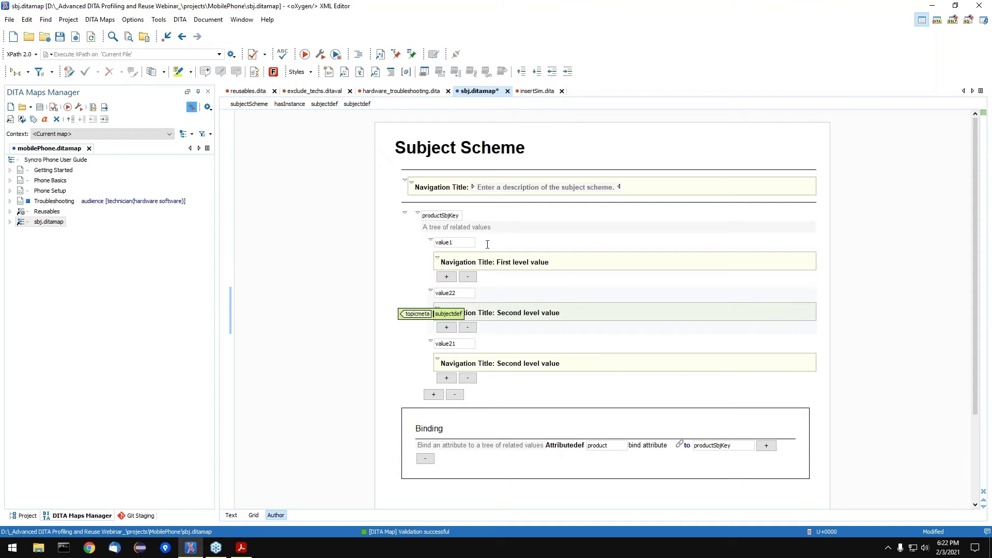
- Set the key of the value1 subject definition to X1 and select its navigation title text
{"action": "left_click", "coordinate": [466, 243]}
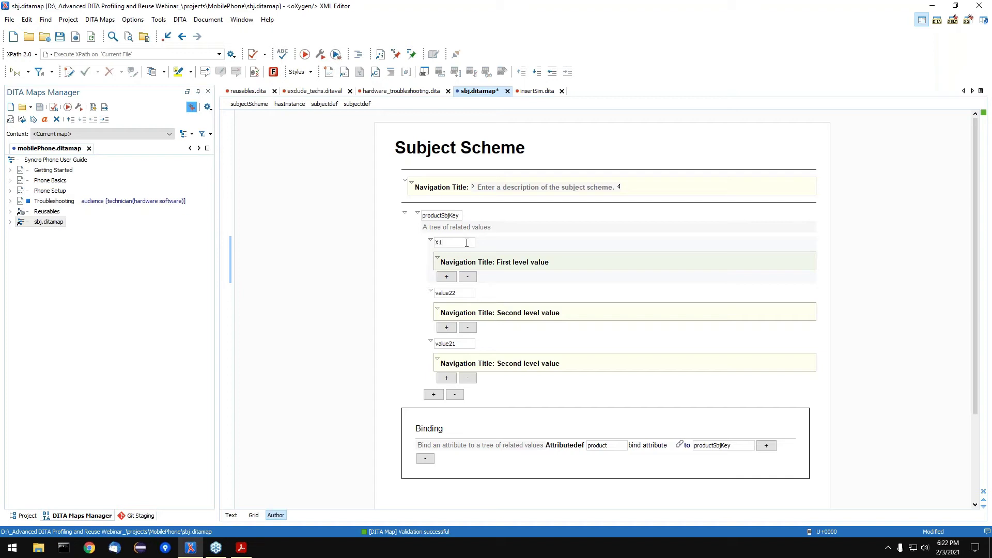
{"action": "double_click", "coordinate": [504, 262]}
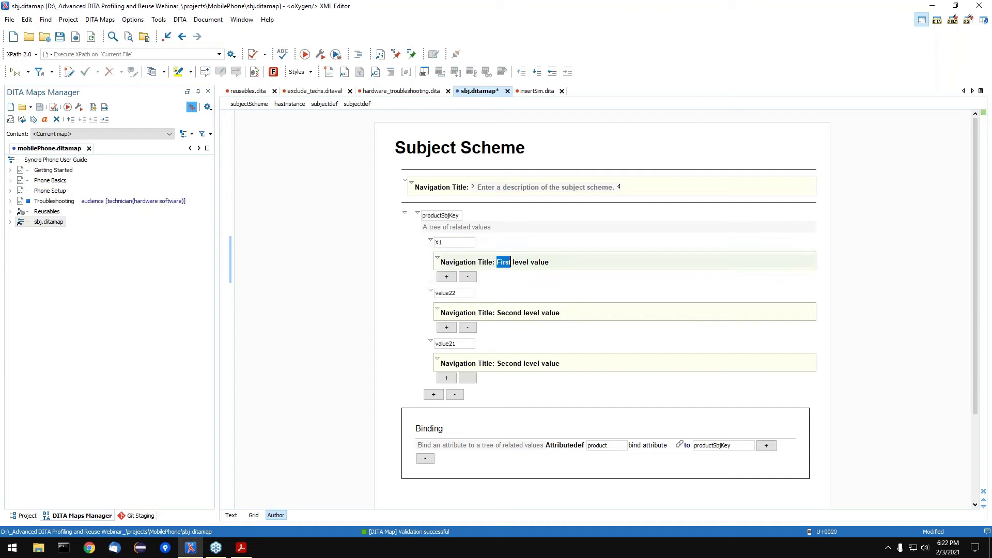
{"action": "left_click", "coordinate": [552, 265], "text": "shift"}
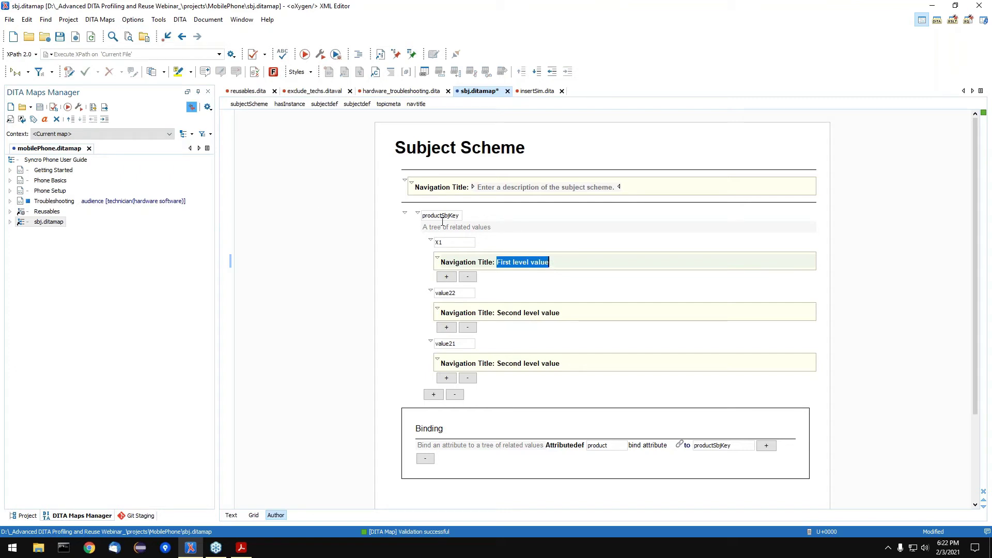
- Examine how the subject scheme's navigation titles are presented among the Getting Started reference's product profiling values, leaving its properties unchanged
{"action": "right_click", "coordinate": [36, 171]}
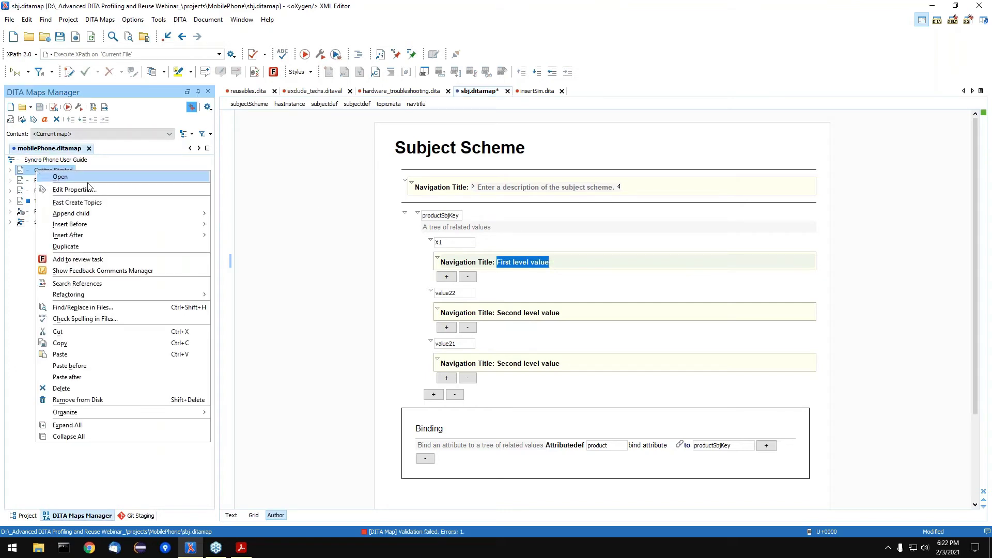
{"action": "left_click", "coordinate": [97, 189]}
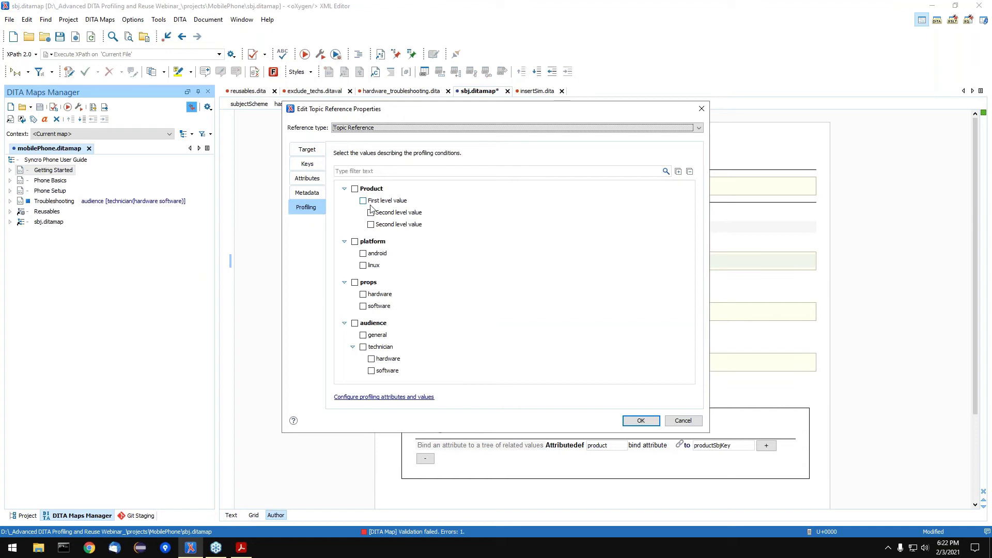
{"action": "left_click", "coordinate": [682, 420]}
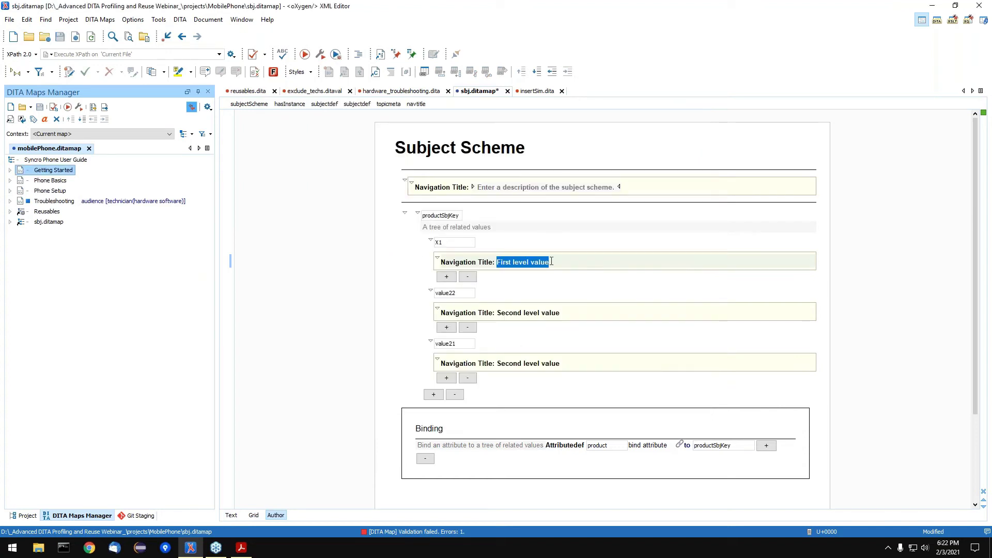
- Replace the navigation title of the X1 subject definition with X1
{"action": "left_click", "coordinate": [525, 264]}
{"action": "double_click", "coordinate": [502, 262]}
{"action": "key", "text": "Delete"}
{"action": "key", "text": "Delete"}
{"action": "key", "text": "ctrl+Delete"}
{"action": "key", "text": "ctrl+Delete"}
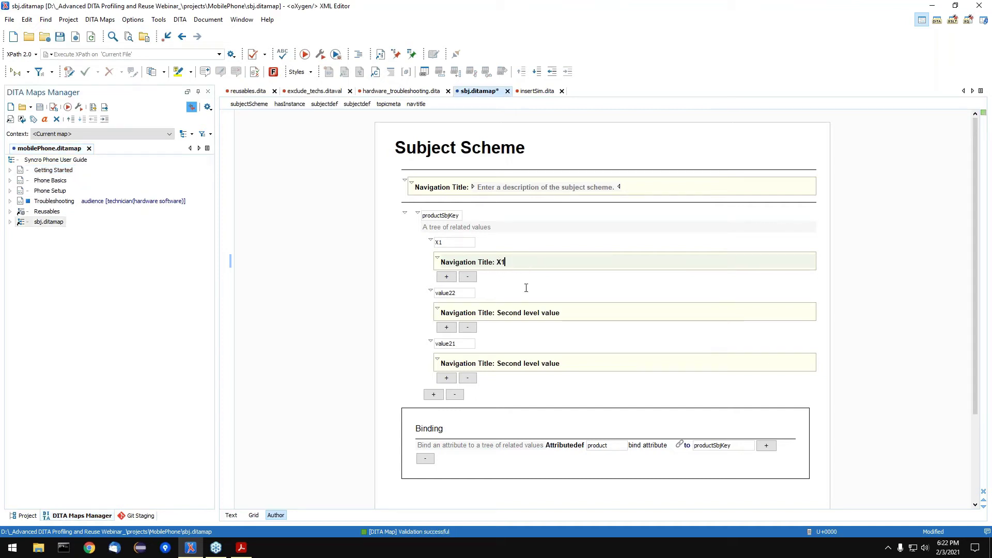
- Set both the key and the navigation title of the value22 subject definition to X2
{"action": "double_click", "coordinate": [469, 293]}
{"action": "type", "text": "X2"}
{"action": "double_click", "coordinate": [511, 314]}
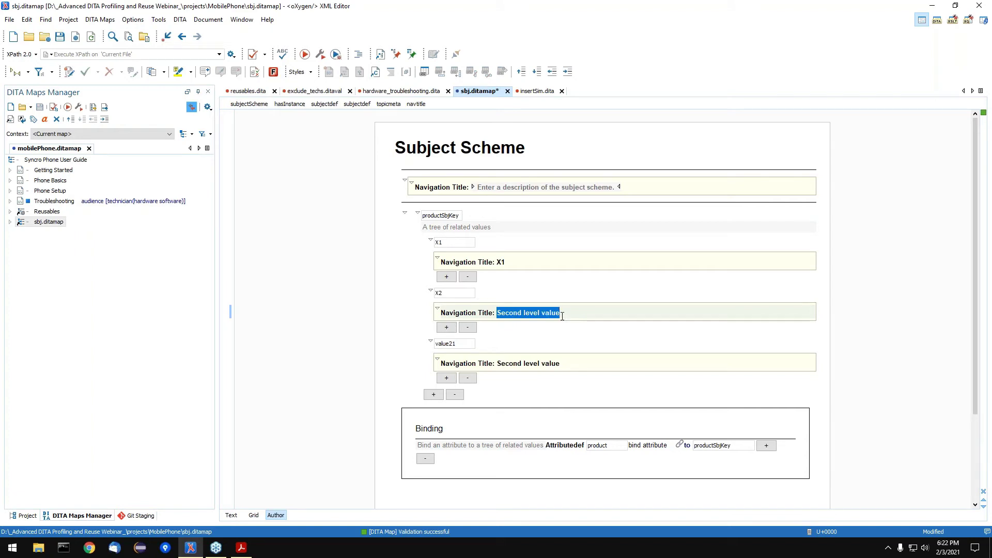
{"action": "type", "text": "X2"}
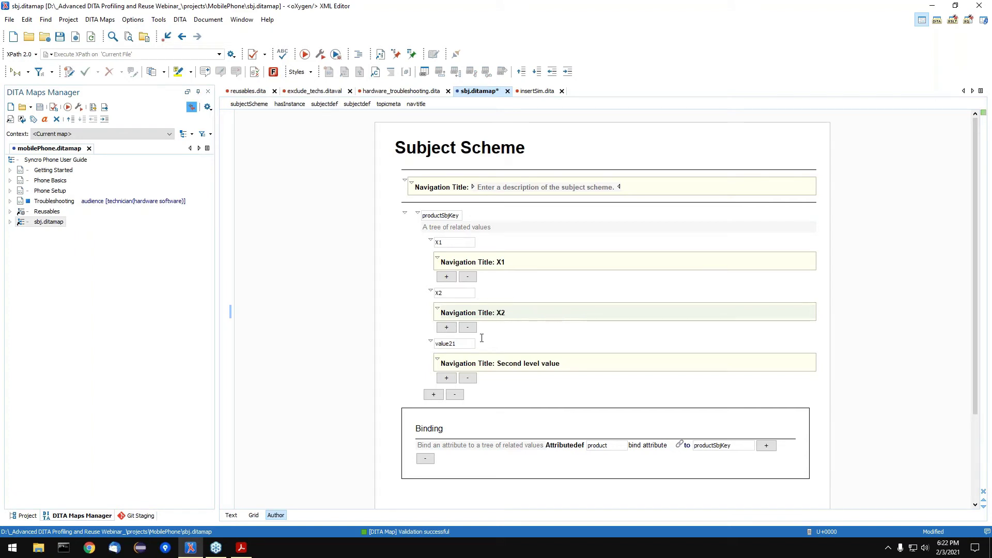
- Set the value21 subject definition's key to X2_pro and its navigation title to X2 Pro
{"action": "double_click", "coordinate": [462, 344]}
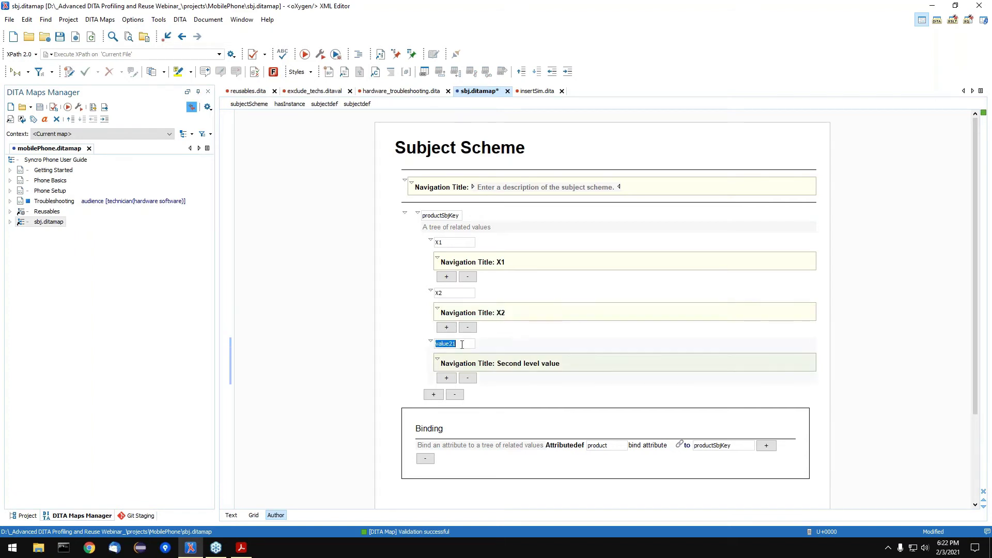
{"action": "type", "text": "X"}
{"action": "double_click", "coordinate": [515, 364]}
{"action": "key", "text": "Delete"}
{"action": "key", "text": "Delete"}
{"action": "key", "text": "Delete"}
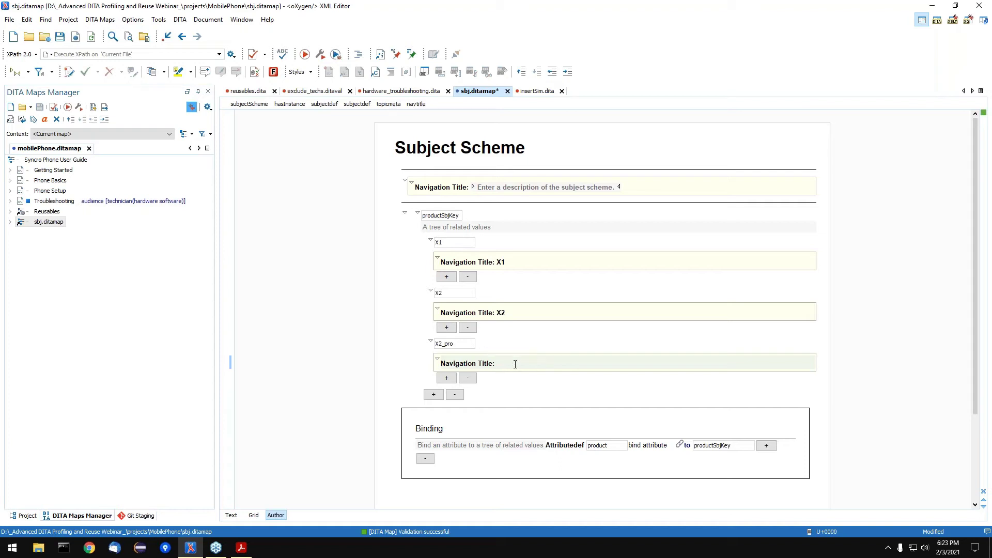
{"action": "type", "text": "X2 Pro"}
{"action": "key", "text": "BackSpace"}
- Demote the X2_pro subject definition so it is nested under X2, and save the subject scheme
{"action": "left_click", "coordinate": [455, 344]}
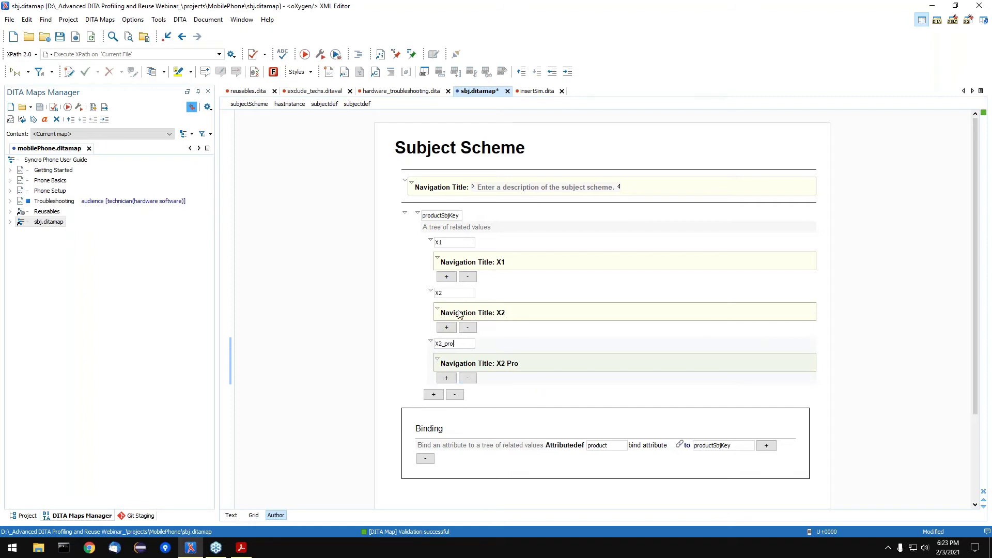
{"action": "left_click", "coordinate": [567, 72]}
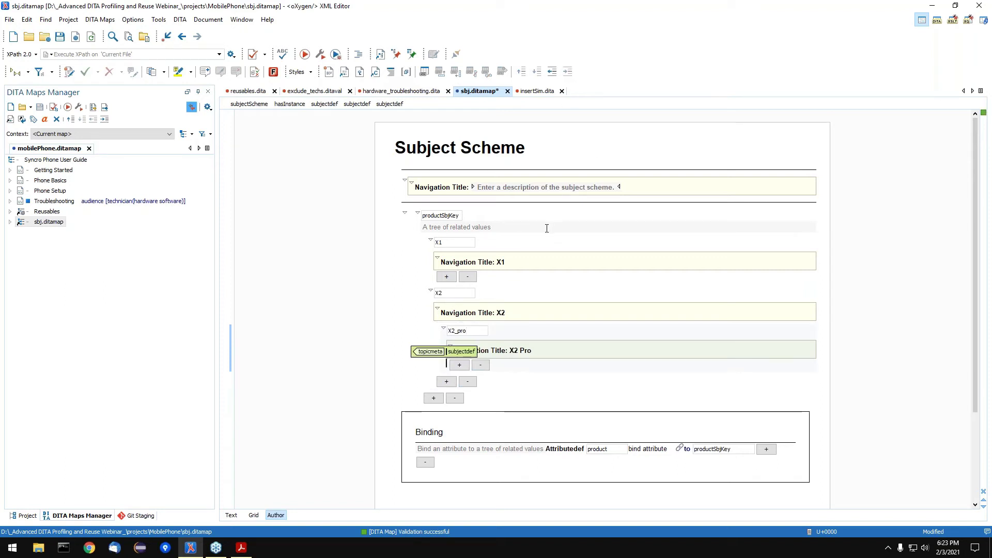
{"action": "key", "text": "ctrl+s"}
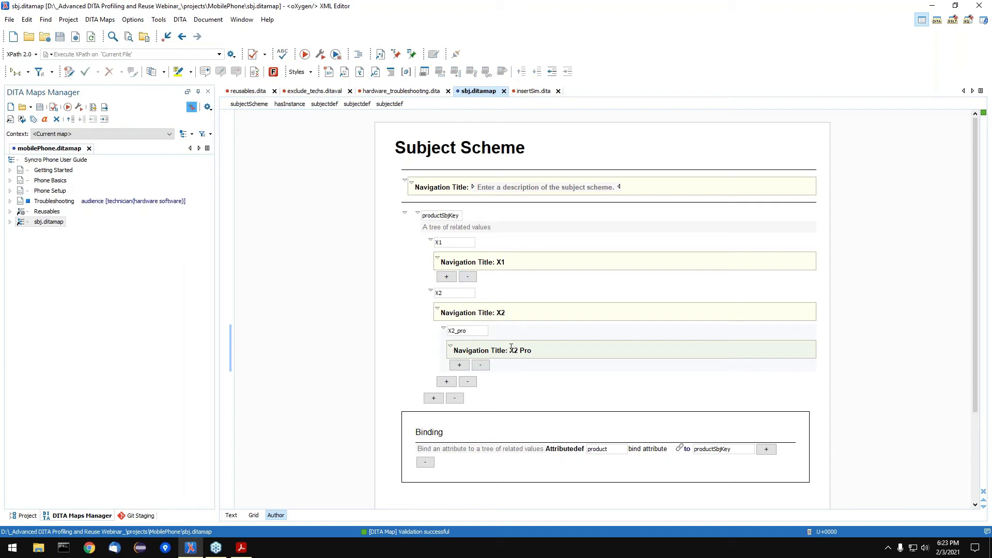
- Examine the product values offered in the profiling properties of the Getting Started topic reference, leaving them unchanged
{"action": "right_click", "coordinate": [57, 170]}
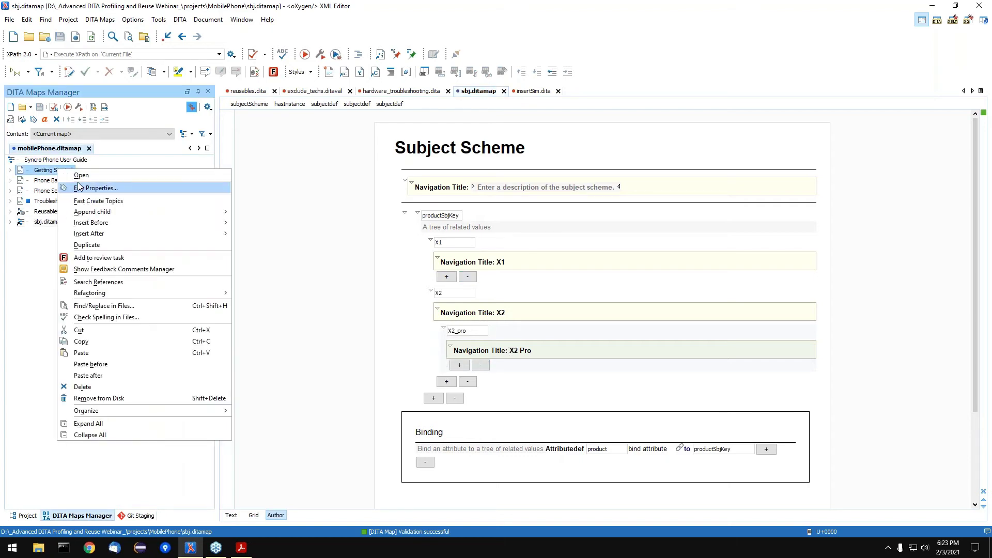
{"action": "left_click", "coordinate": [79, 187]}
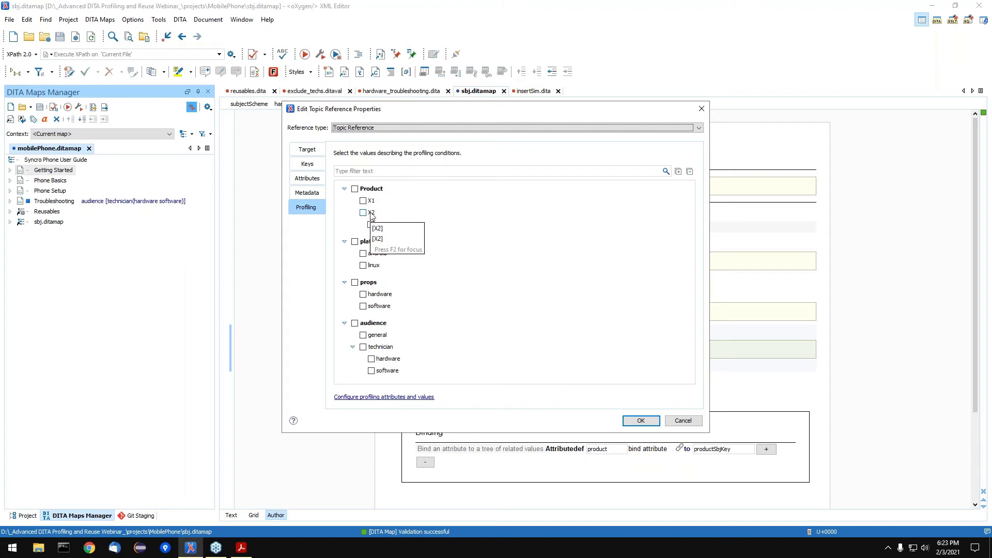
{"action": "key", "text": "Escape"}
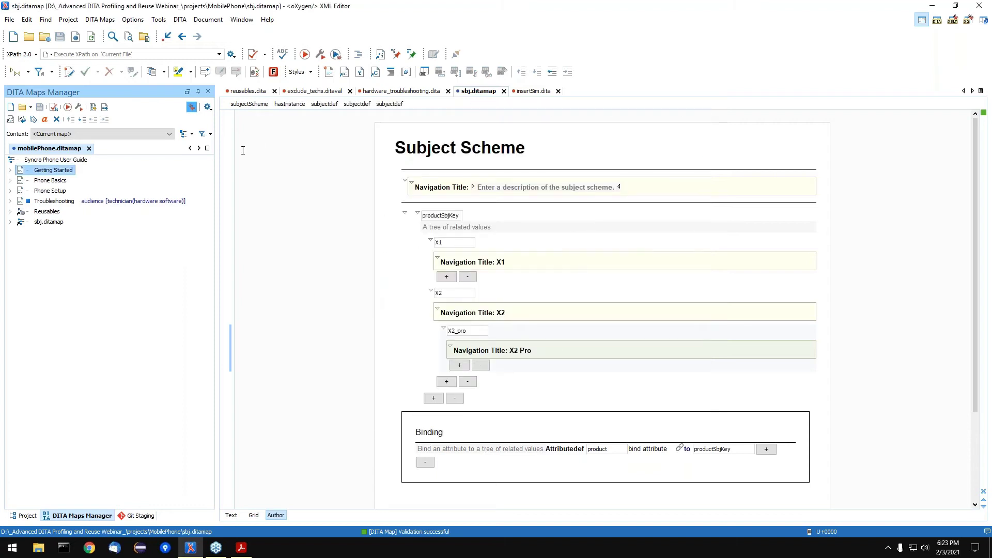
- In the Incredibly brief specifications topic, add a new definition description reading 64MP after the Camera entry for product X2
{"action": "left_click", "coordinate": [10, 170]}
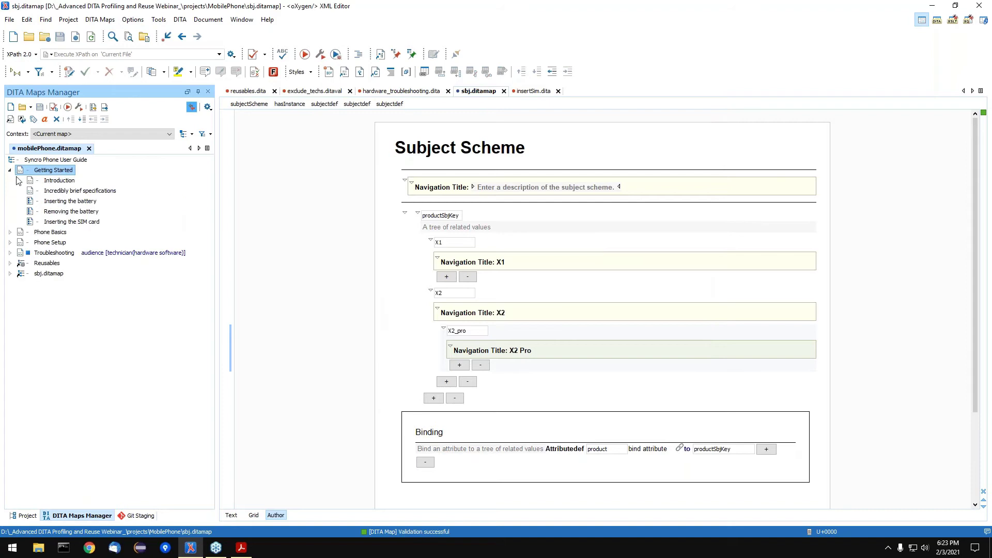
{"action": "left_click", "coordinate": [58, 192]}
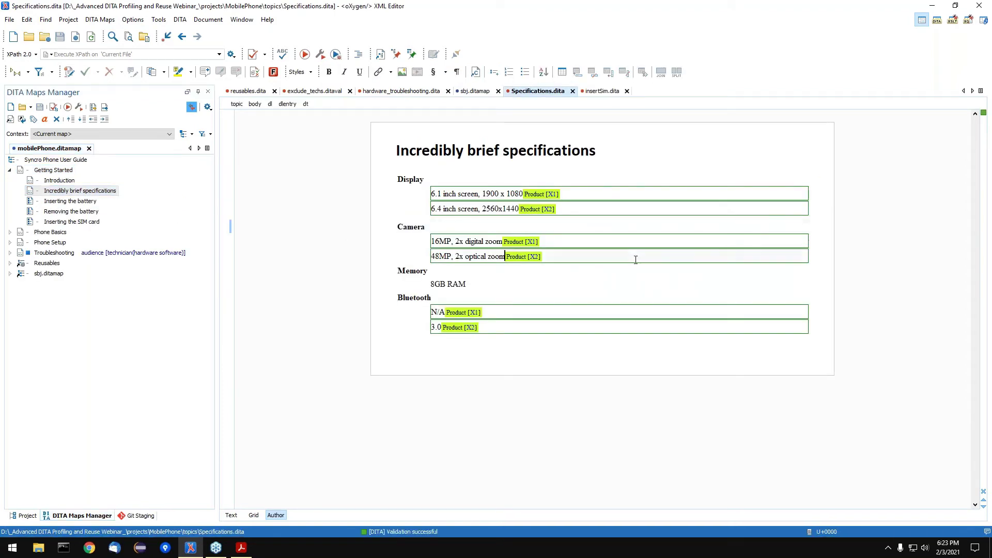
{"action": "key", "text": "Return"}
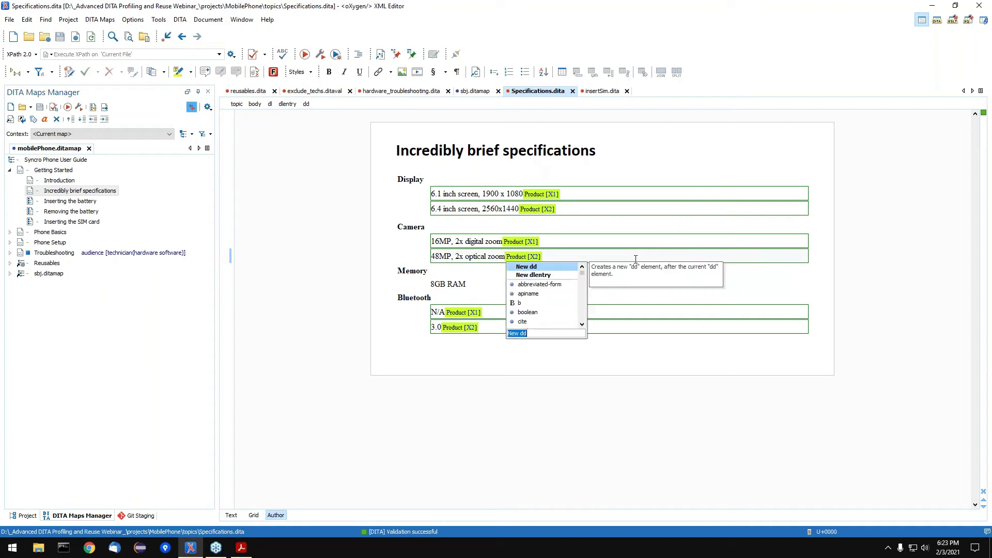
{"action": "key", "text": "Return"}
{"action": "type", "text": "64MP"}
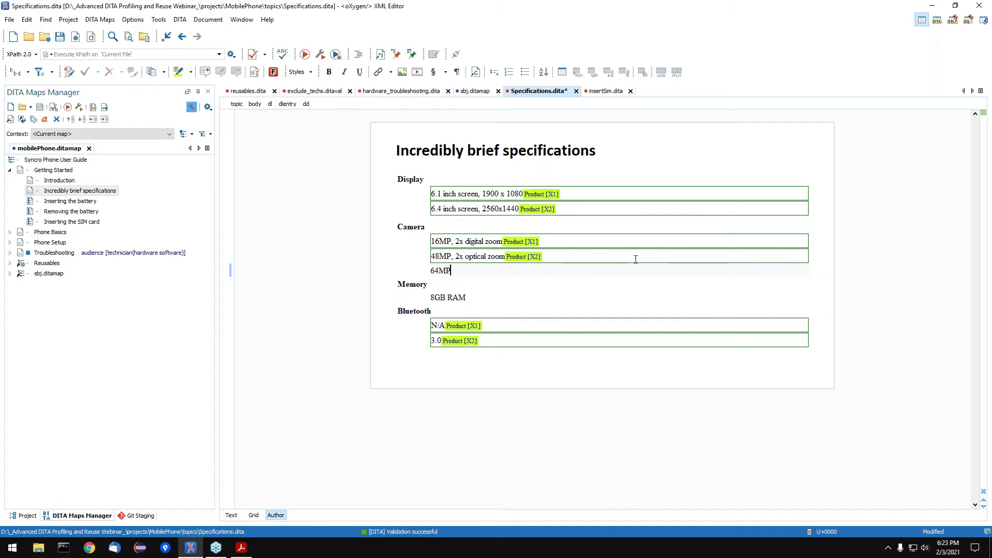
- Profile the 64MP camera entry with the product value X2 Pro and save the topic
{"action": "right_click", "coordinate": [452, 270]}
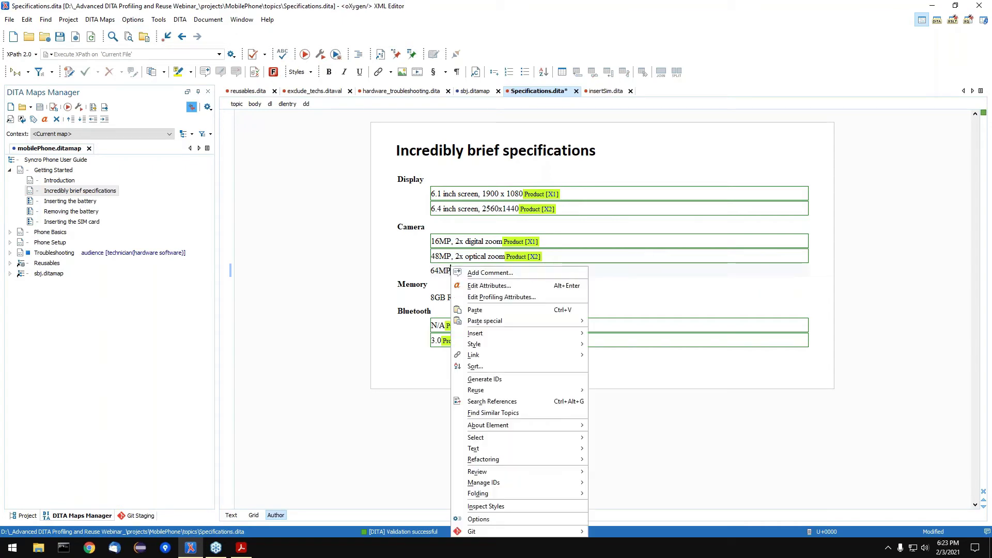
{"action": "left_click", "coordinate": [493, 299]}
{"action": "left_click", "coordinate": [426, 226]}
{"action": "left_click", "coordinate": [539, 389]}
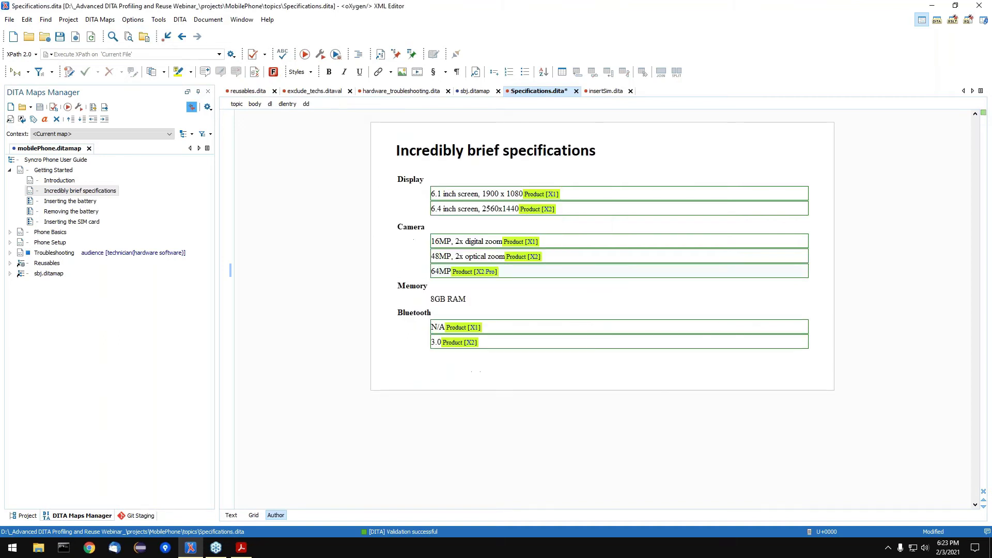
{"action": "key", "text": "ctrl+s"}
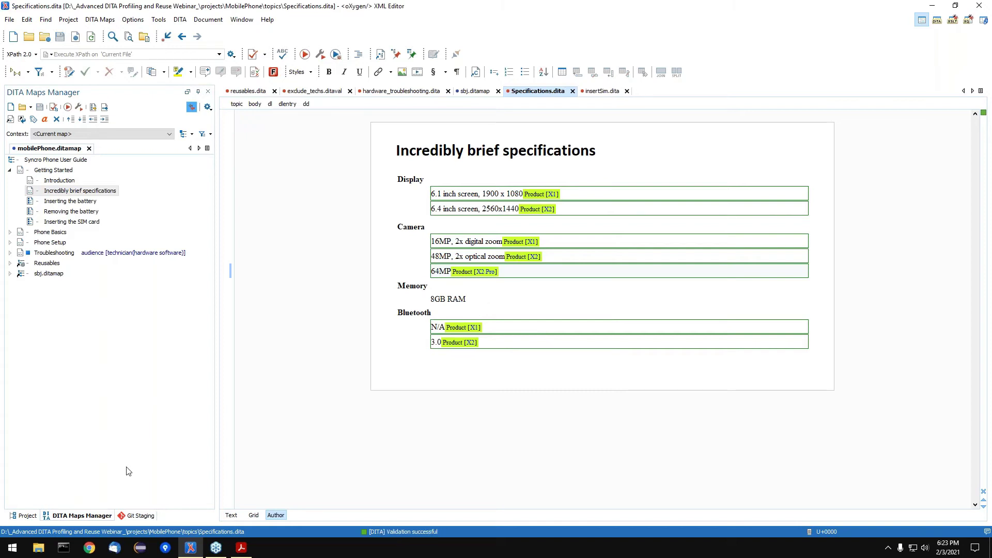
- In x1.ditaval, delete the X3 exclude rule and the X1 red flag rule, keeping only the X2 exclusion, and save it
{"action": "left_click", "coordinate": [24, 515]}
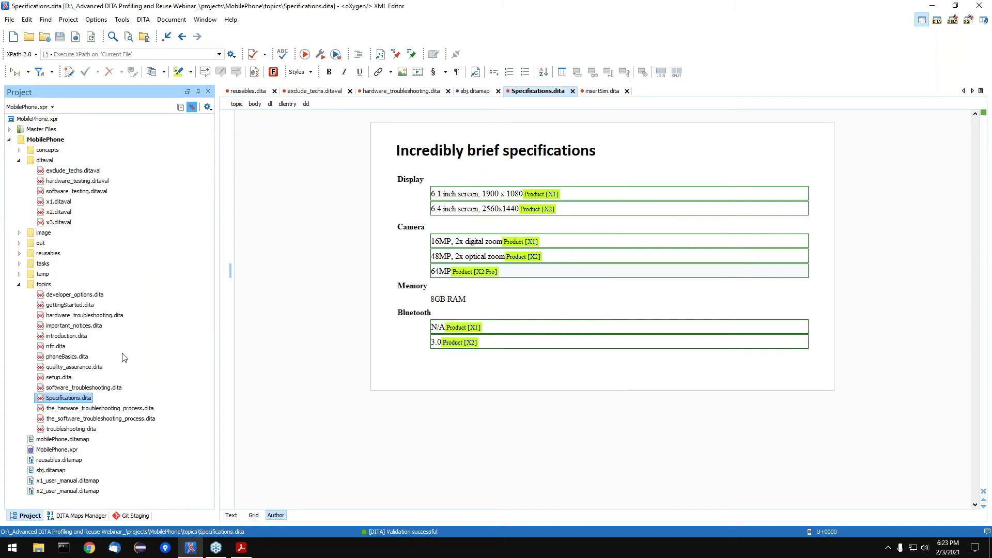
{"action": "left_click", "coordinate": [60, 202]}
{"action": "double_click", "coordinate": [58, 201]}
{"action": "left_click_drag", "start_coordinate": [466, 132], "coordinate": [245, 123]}
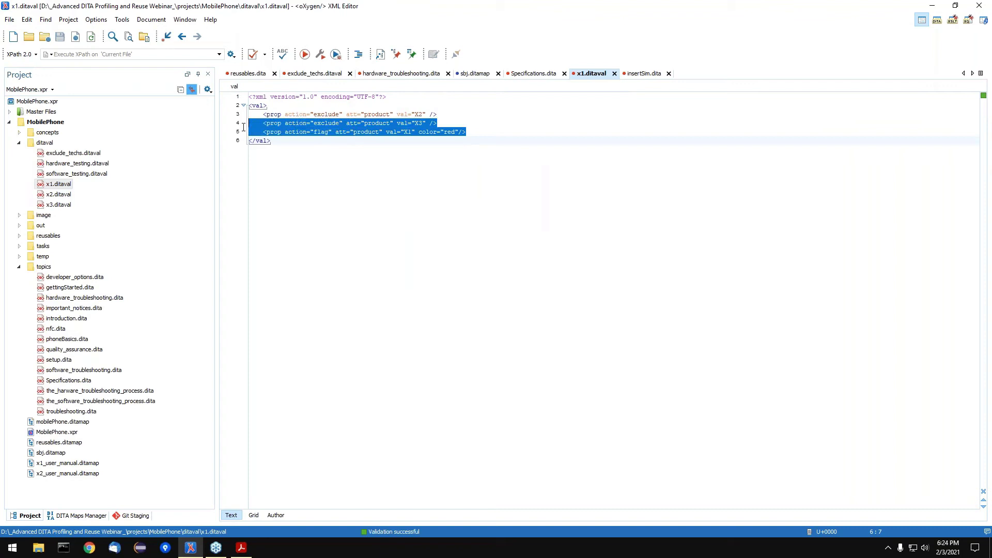
{"action": "key", "text": "Delete"}
{"action": "key", "text": "BackSpace"}
{"action": "key", "text": "ctrl+s"}
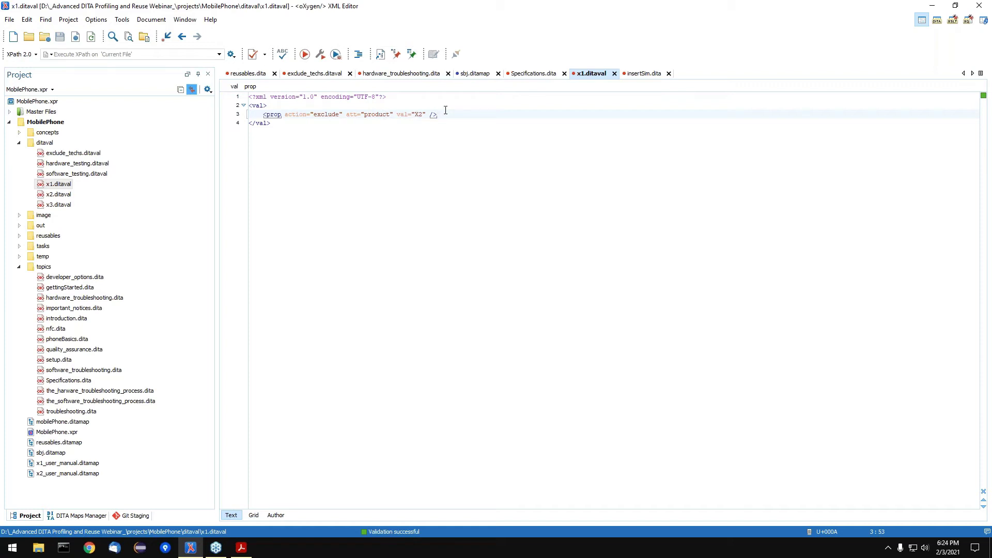
- Review the product value hierarchy in the sbj.ditamap subject scheme and return to x1.ditaval
{"action": "left_click", "coordinate": [472, 76]}
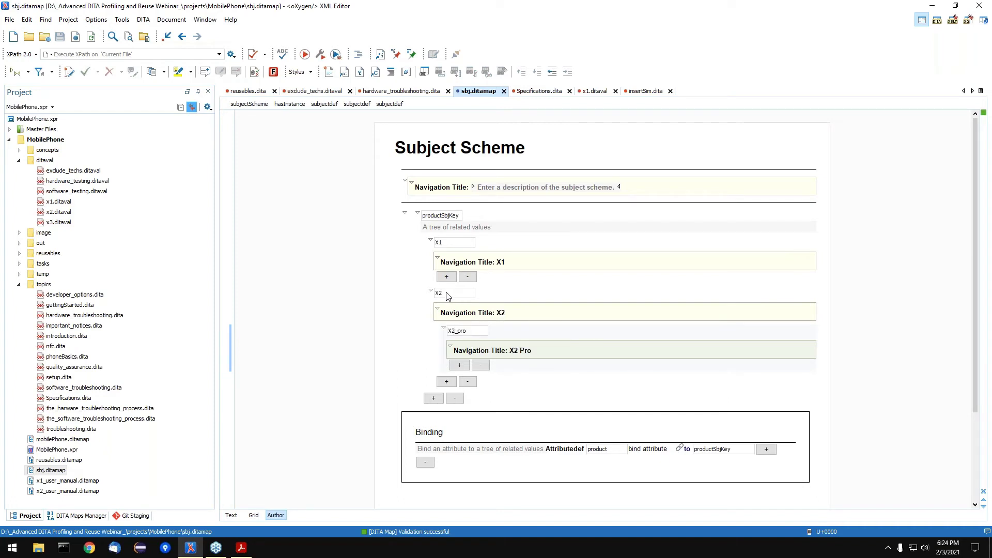
{"action": "left_click", "coordinate": [597, 91]}
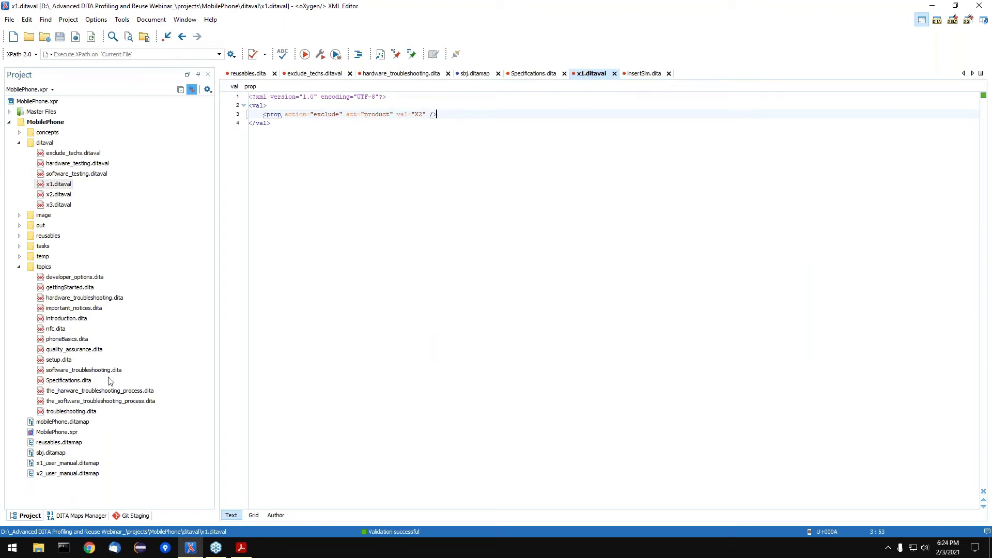
- Change the X1 profiling condition set to use the x1.ditaval file and save the profiling settings
{"action": "left_click", "coordinate": [86, 517]}
{"action": "left_click", "coordinate": [203, 116]}
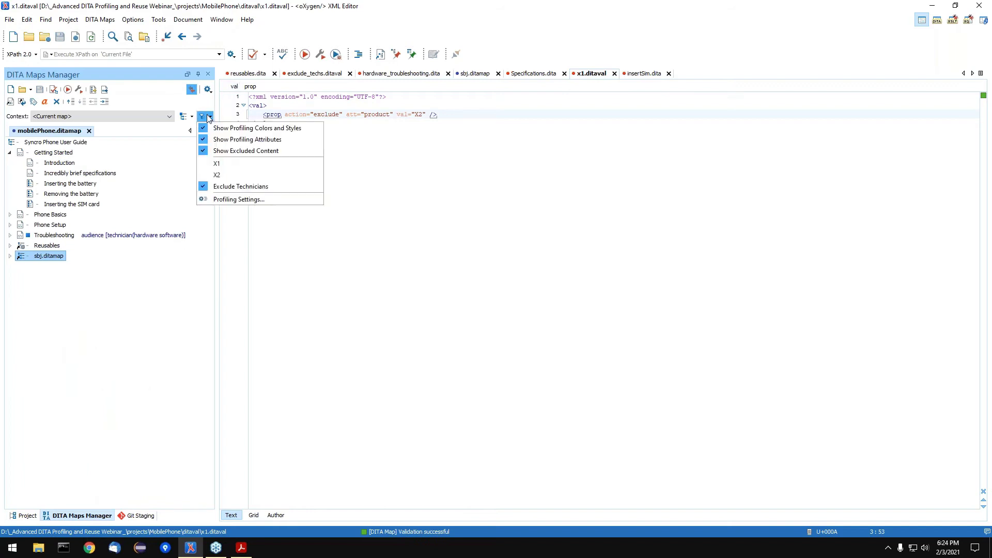
{"action": "left_click", "coordinate": [232, 201]}
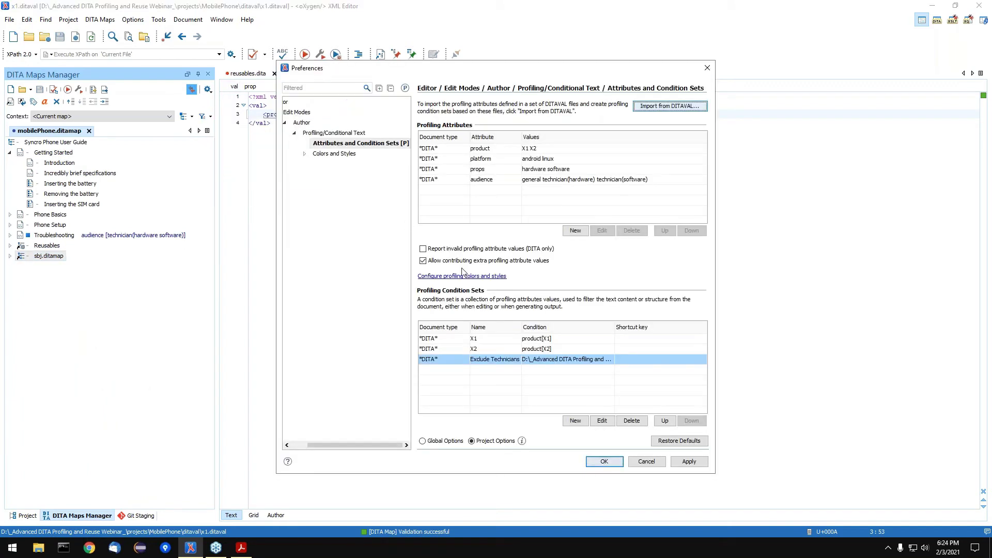
{"action": "left_click", "coordinate": [526, 341]}
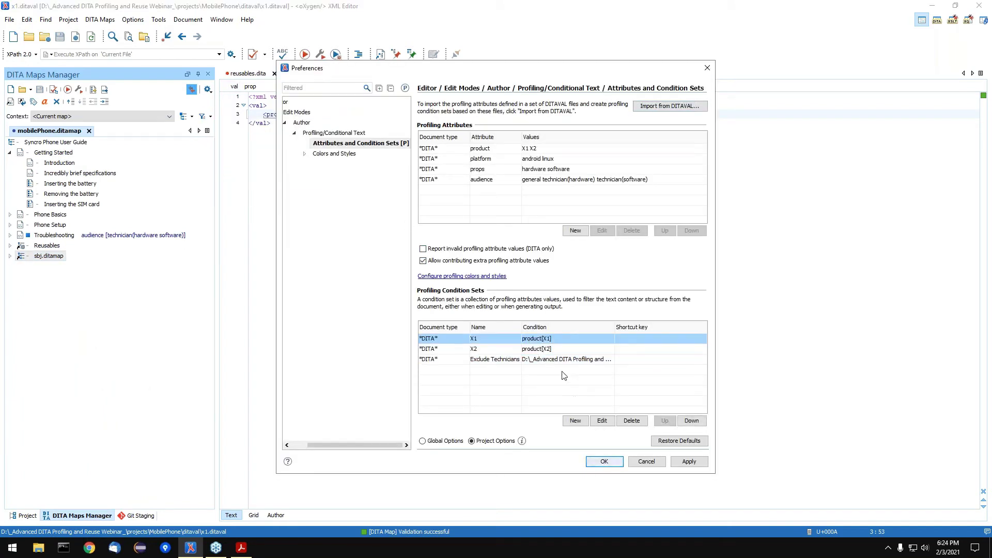
{"action": "left_click", "coordinate": [601, 420]}
{"action": "left_click", "coordinate": [376, 167]}
{"action": "left_click", "coordinate": [582, 167]}
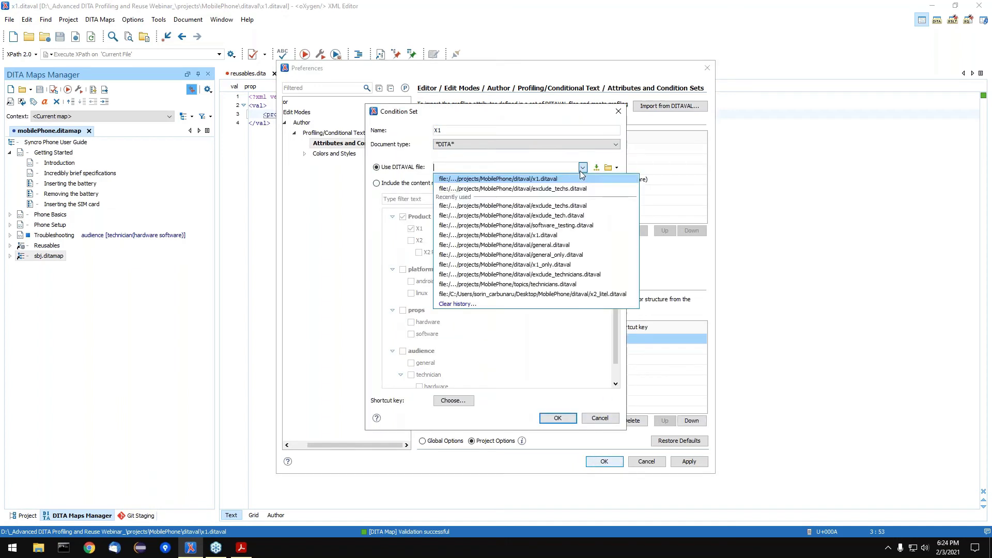
{"action": "left_click", "coordinate": [554, 180]}
{"action": "left_click", "coordinate": [558, 419]}
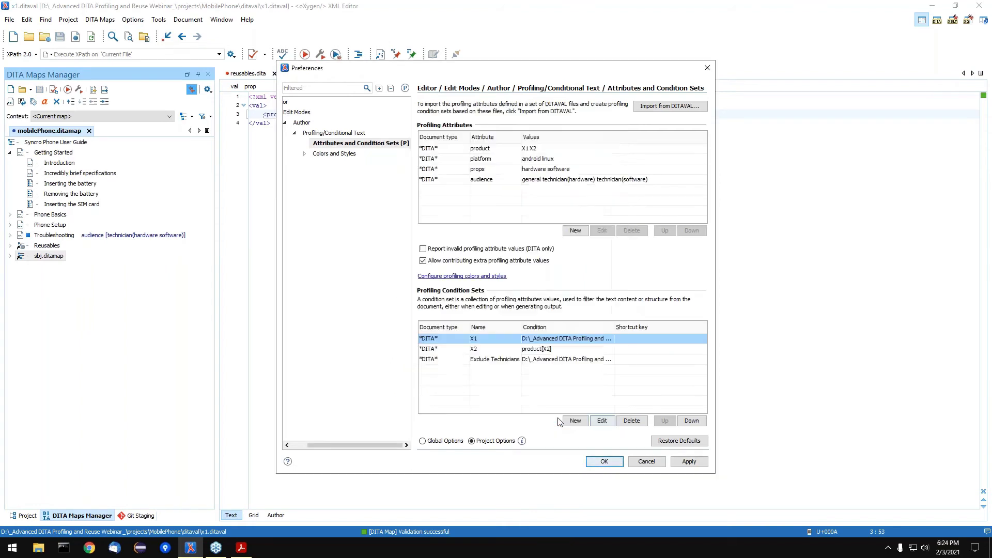
{"action": "left_click", "coordinate": [605, 462]}
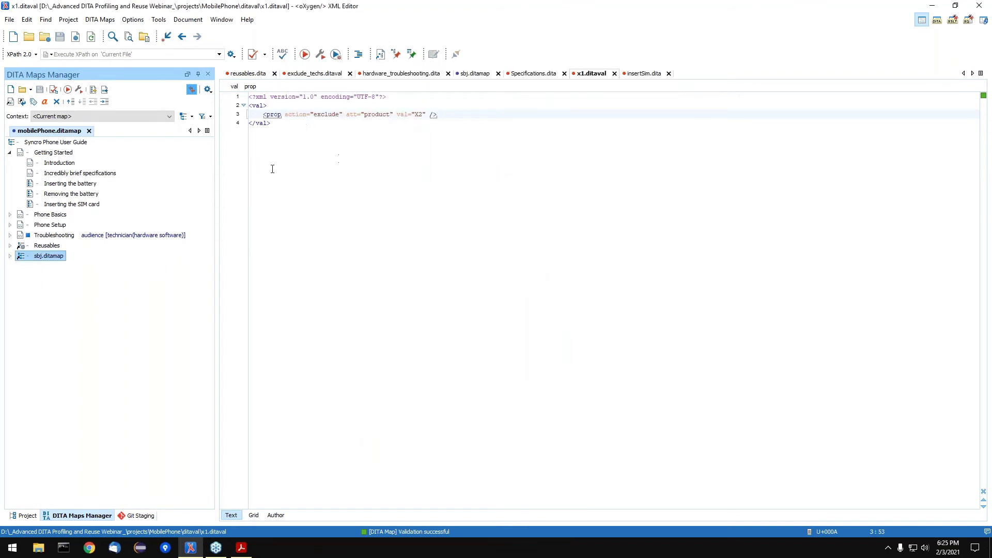
- Apply the X1 profiling condition set to the Incredibly brief specifications topic
{"action": "left_click", "coordinate": [535, 73]}
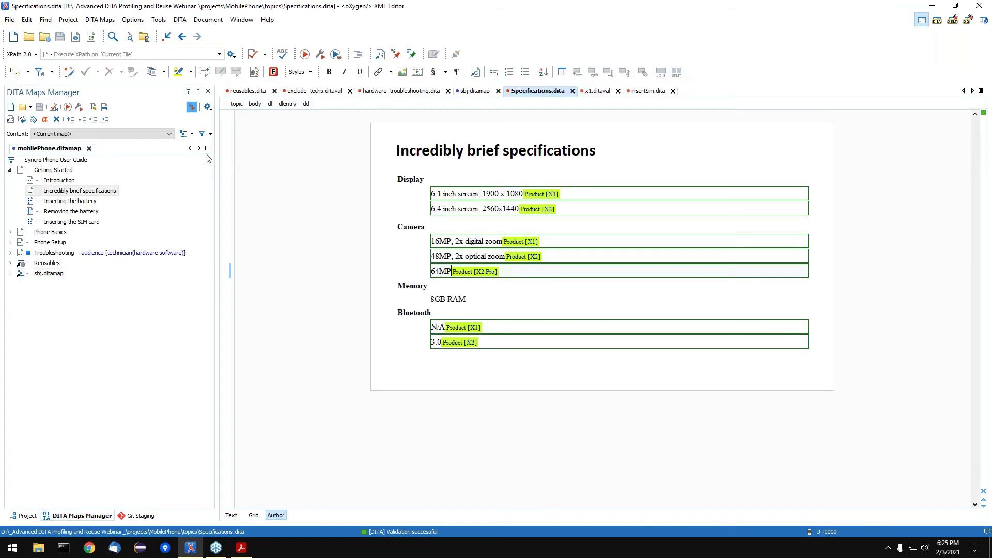
{"action": "left_click", "coordinate": [206, 134]}
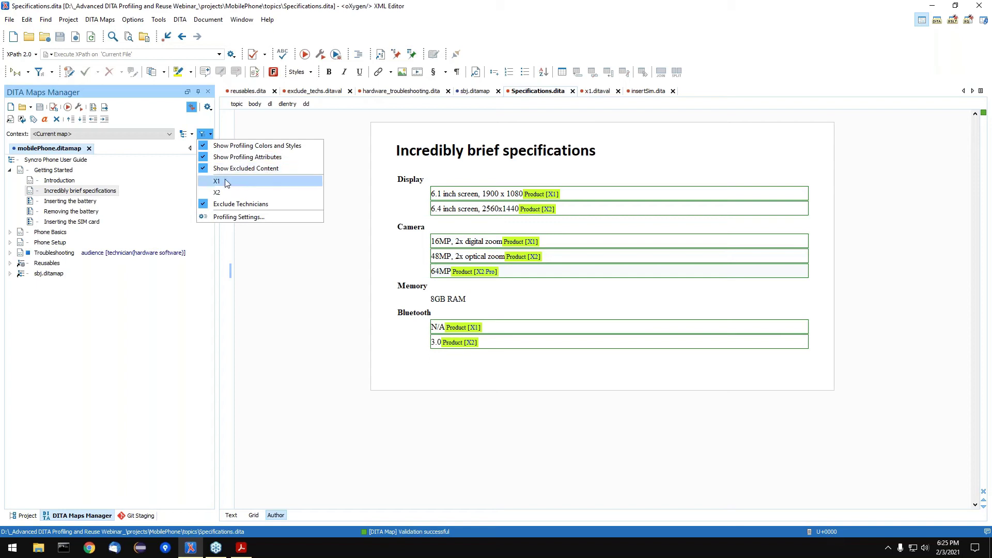
{"action": "left_click", "coordinate": [256, 182]}
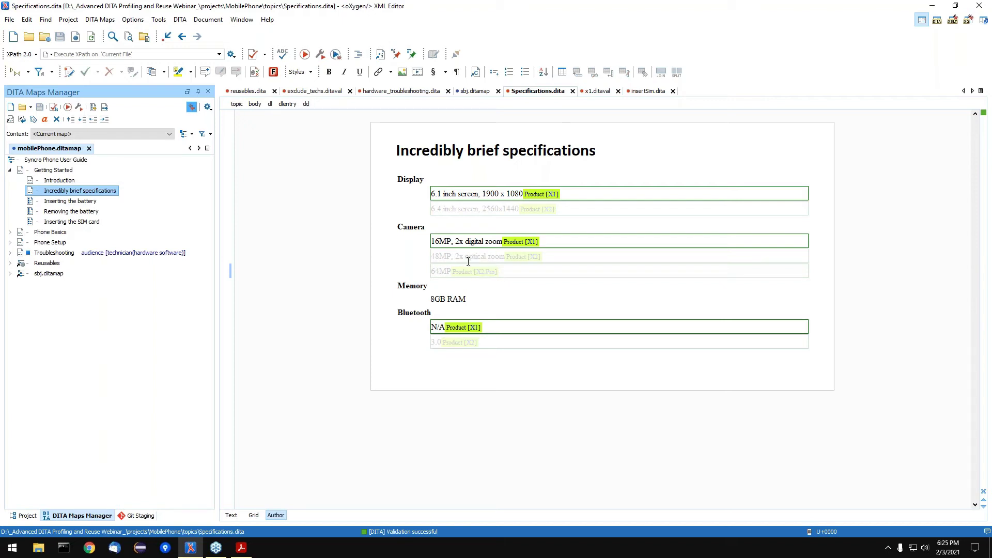
- Change the excluded product value in x1.ditaval to X2_pro, save it, and reload the Specifications.dita topic
{"action": "left_click", "coordinate": [598, 92]}
{"action": "left_click", "coordinate": [421, 116]}
{"action": "key", "text": "ctrl+space"}
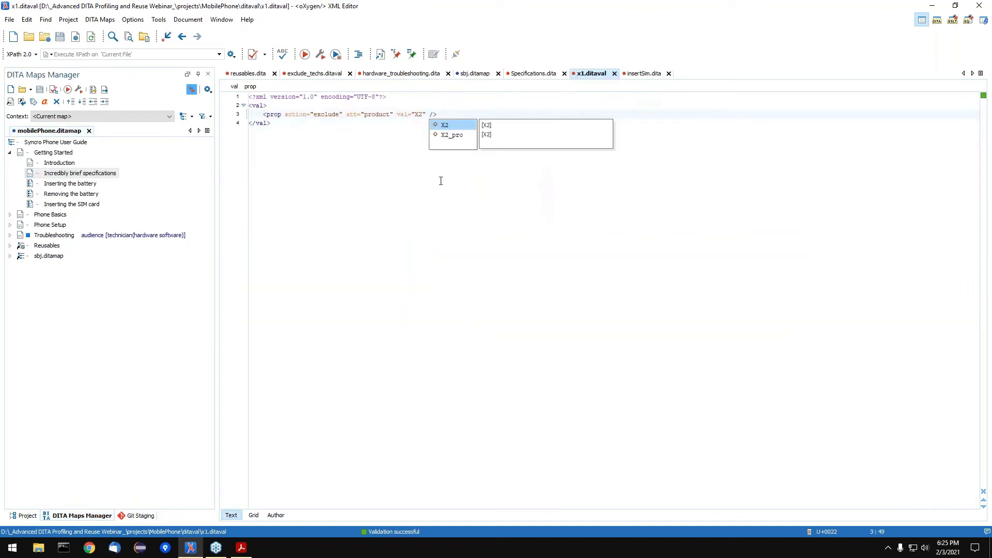
{"action": "key", "text": "Down"}
{"action": "key", "text": "Return"}
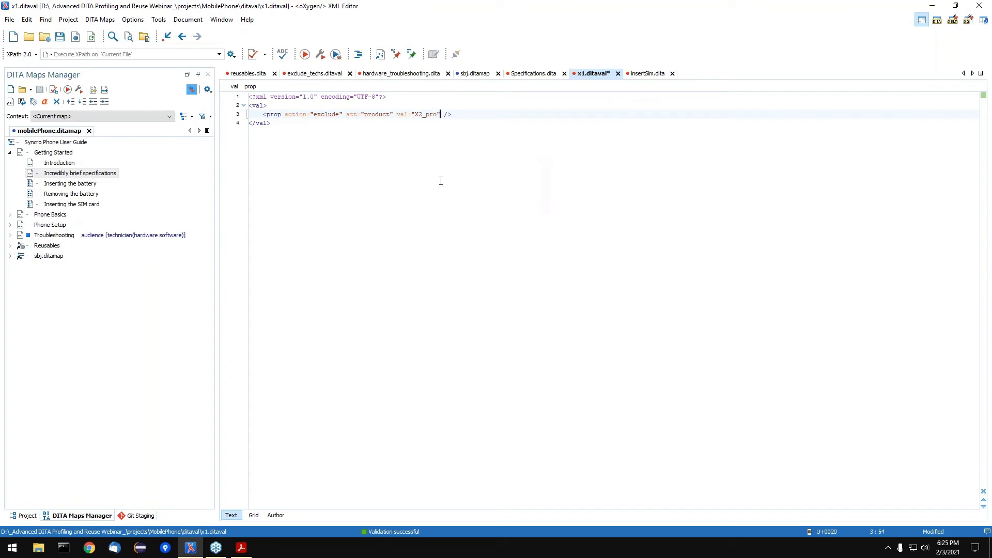
{"action": "key", "text": "ctrl+s"}
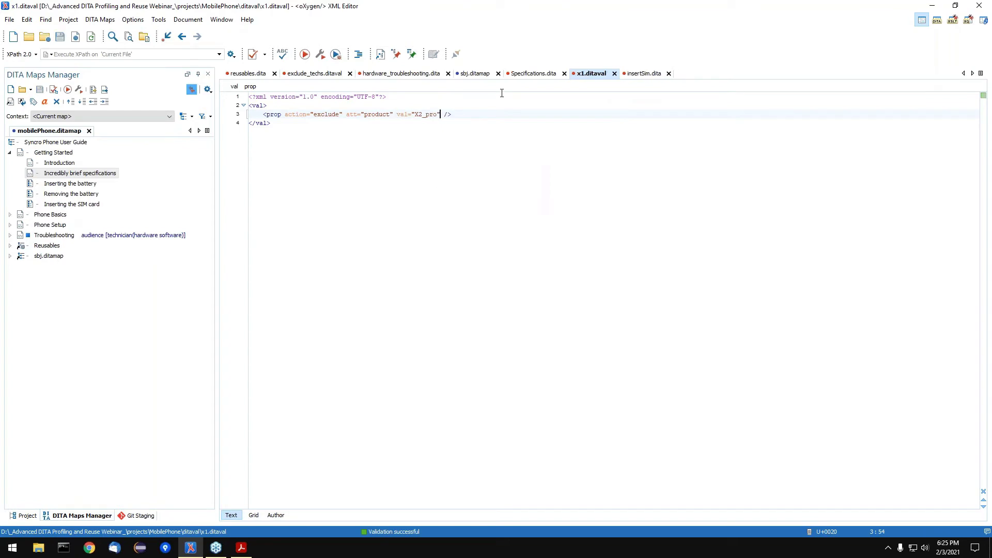
{"action": "left_click", "coordinate": [529, 74]}
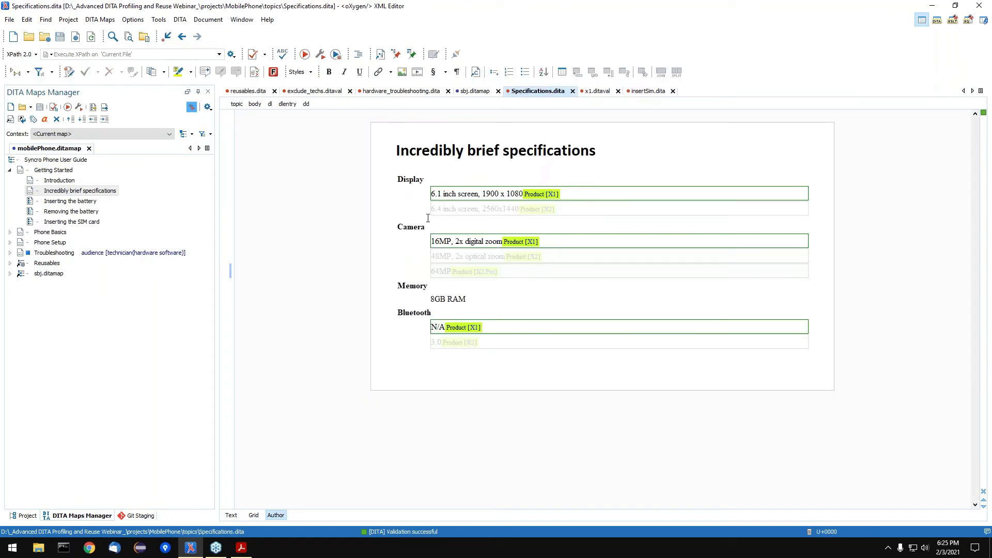
{"action": "left_click", "coordinate": [91, 38]}
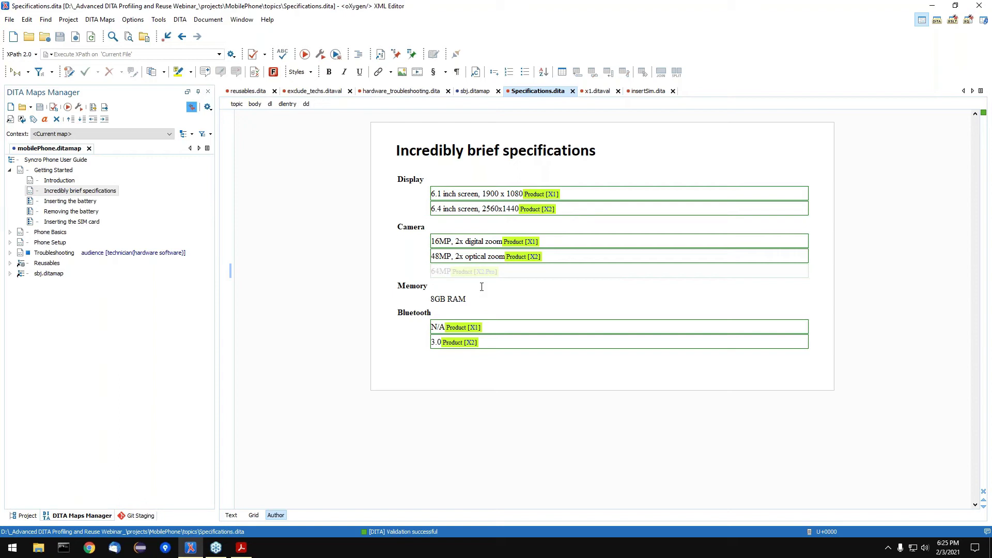
- From the sbj.ditamap subject scheme, examine the profiling values offered for the Getting Started topic reference, leaving them unchanged
{"action": "left_click", "coordinate": [472, 92]}
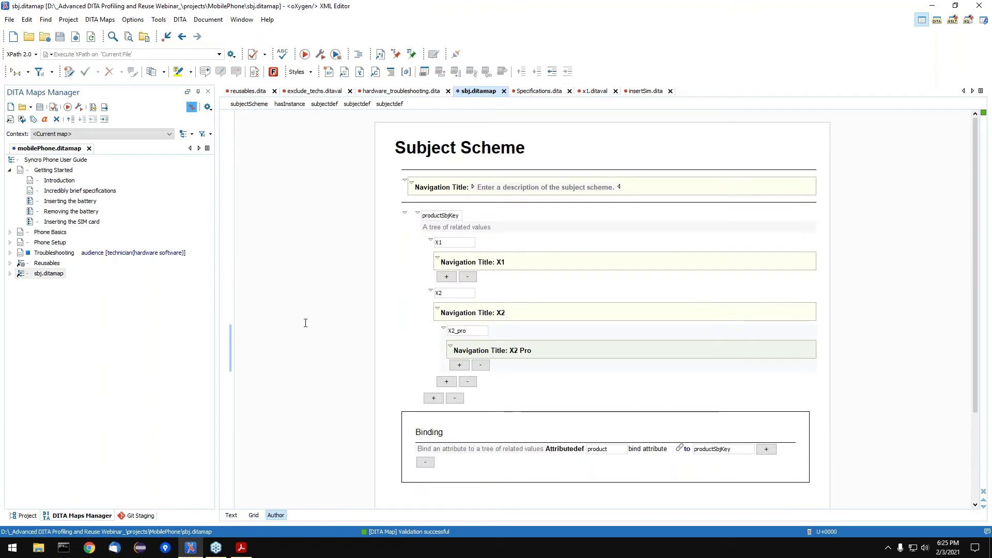
{"action": "right_click", "coordinate": [58, 172]}
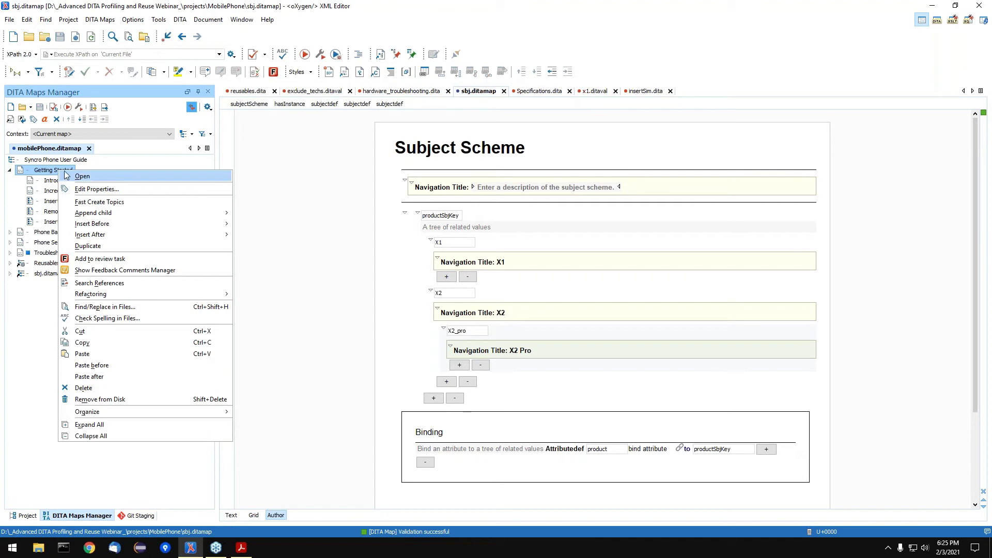
{"action": "left_click", "coordinate": [116, 190]}
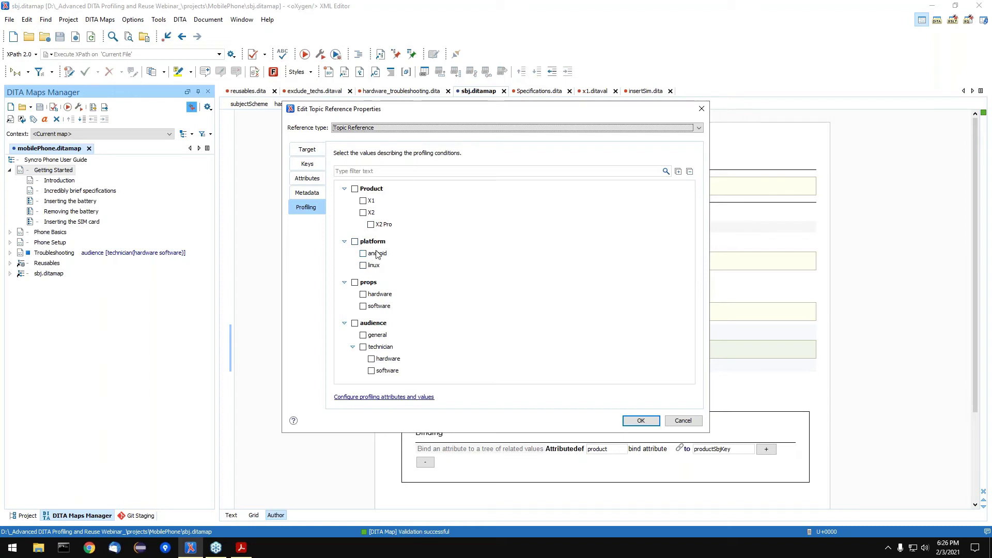
{"action": "left_click", "coordinate": [683, 421]}
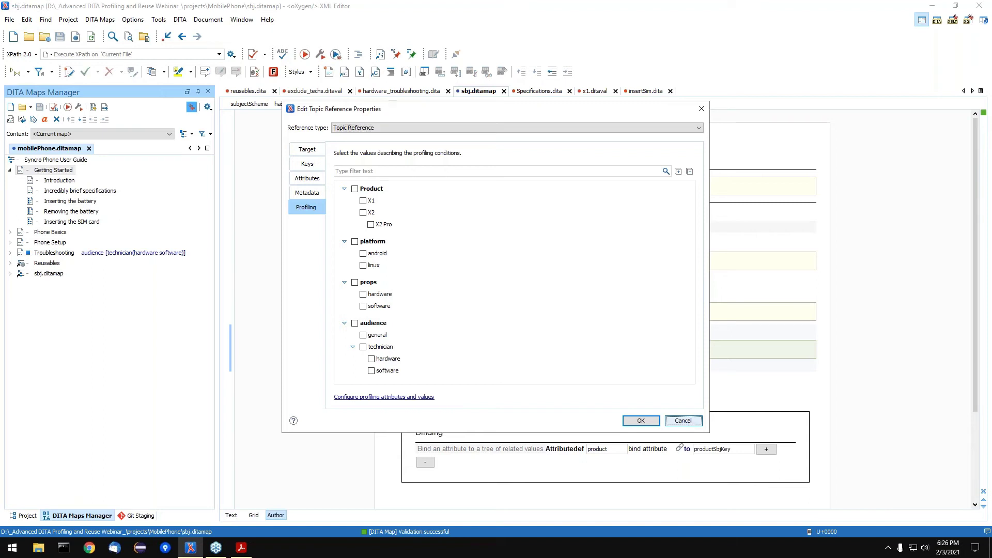
- Add a second binding to the subject scheme for the platform attribute without linking it to any value tree, and save the map
{"action": "left_click", "coordinate": [767, 450]}
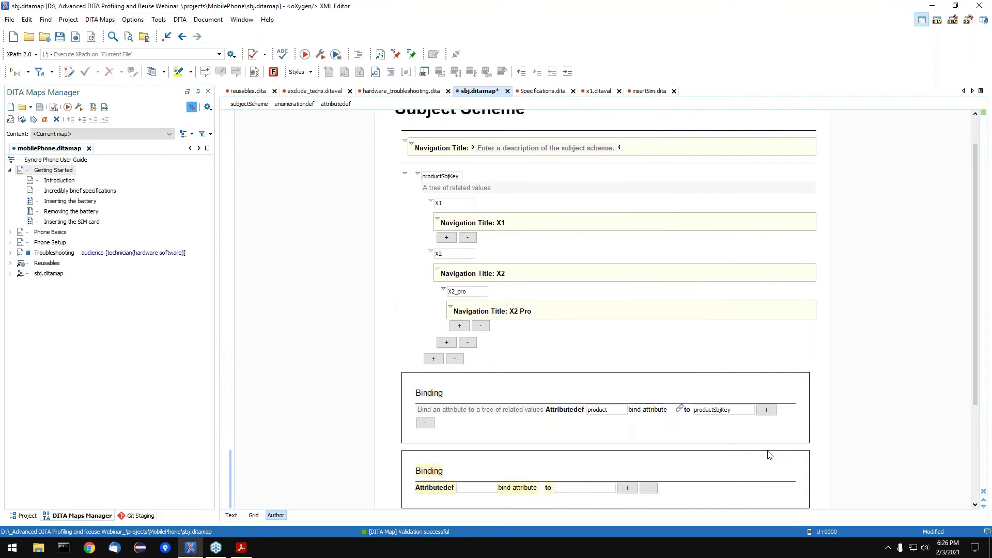
{"action": "scroll", "coordinate": [672, 457], "scroll_direction": "down", "scroll_amount": 3}
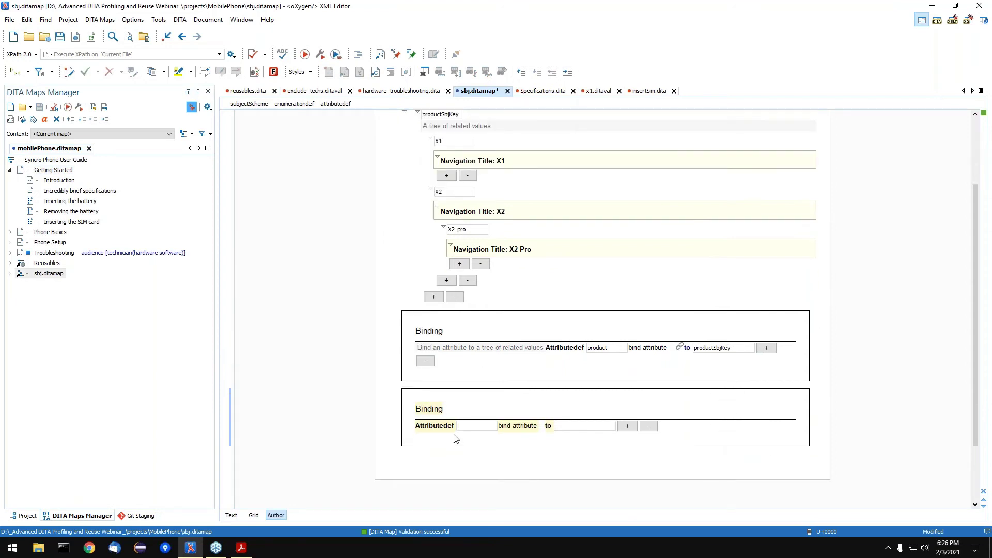
{"action": "left_click", "coordinate": [469, 427]}
{"action": "left_click", "coordinate": [572, 426]}
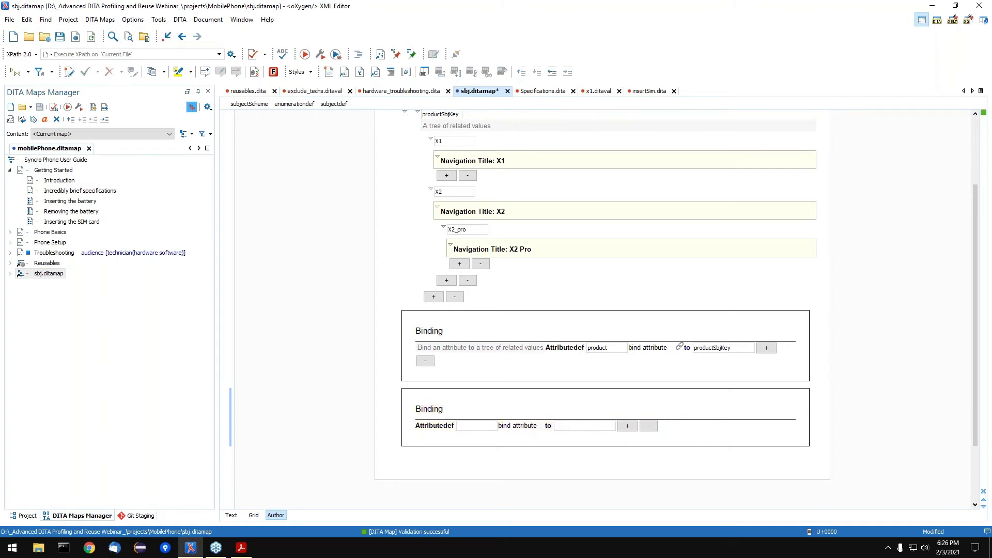
{"action": "left_click", "coordinate": [470, 427]}
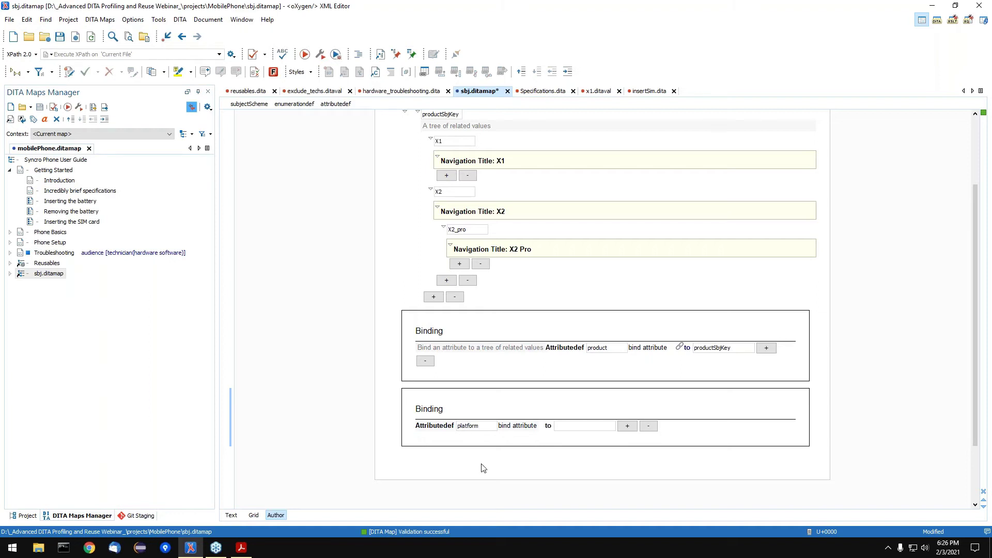
{"action": "left_click", "coordinate": [59, 36]}
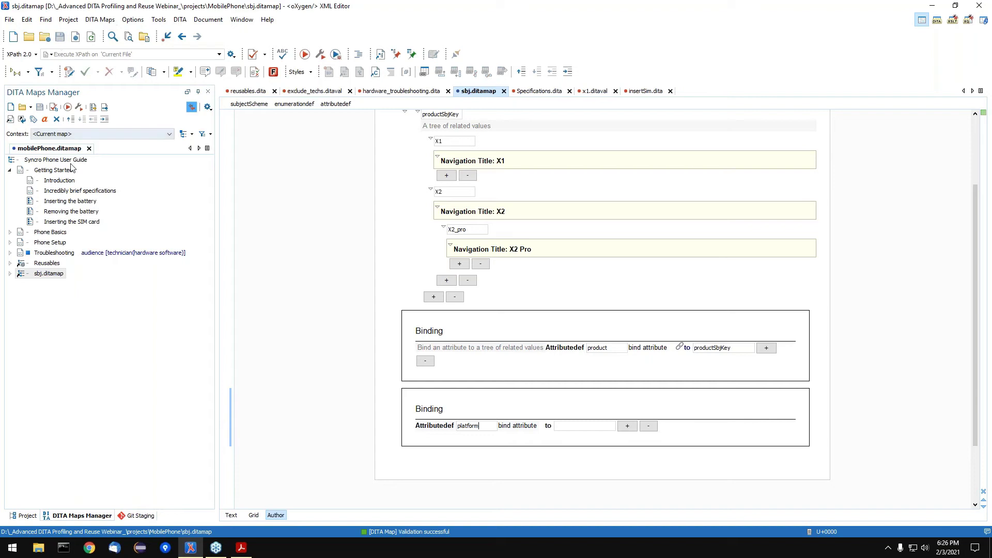
- Check which profiling attributes the Getting Started topic reference offers with the platform binding in place
{"action": "right_click", "coordinate": [52, 173]}
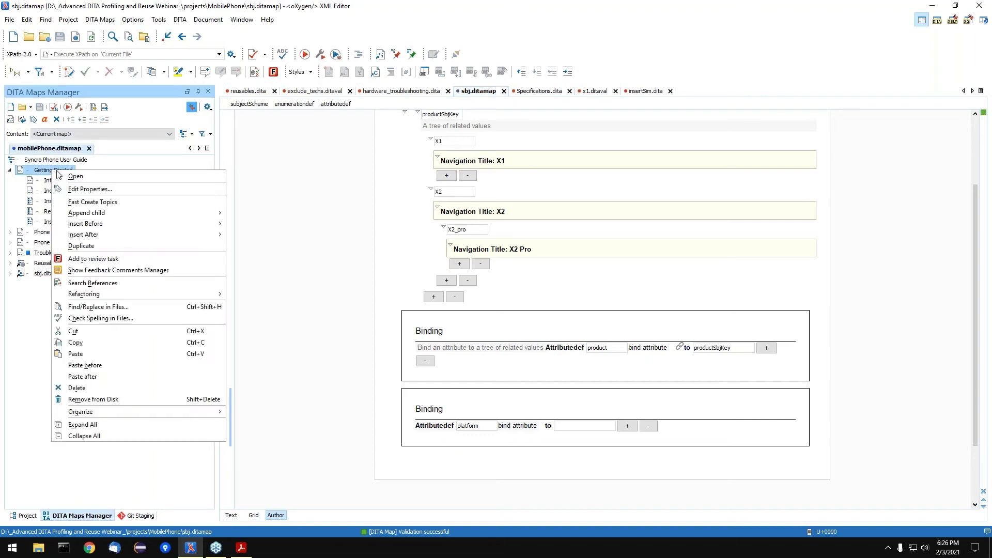
{"action": "left_click", "coordinate": [124, 187]}
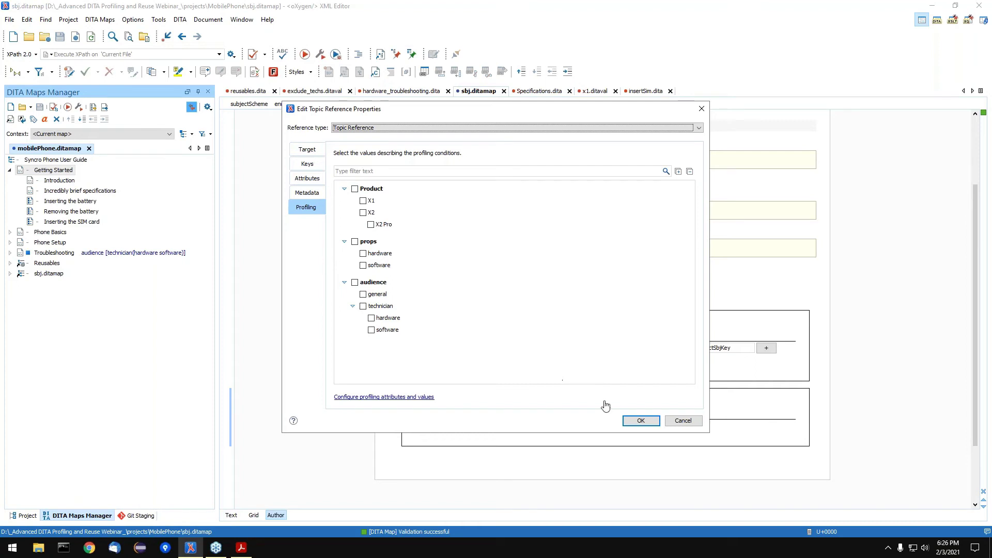
{"action": "left_click", "coordinate": [682, 422]}
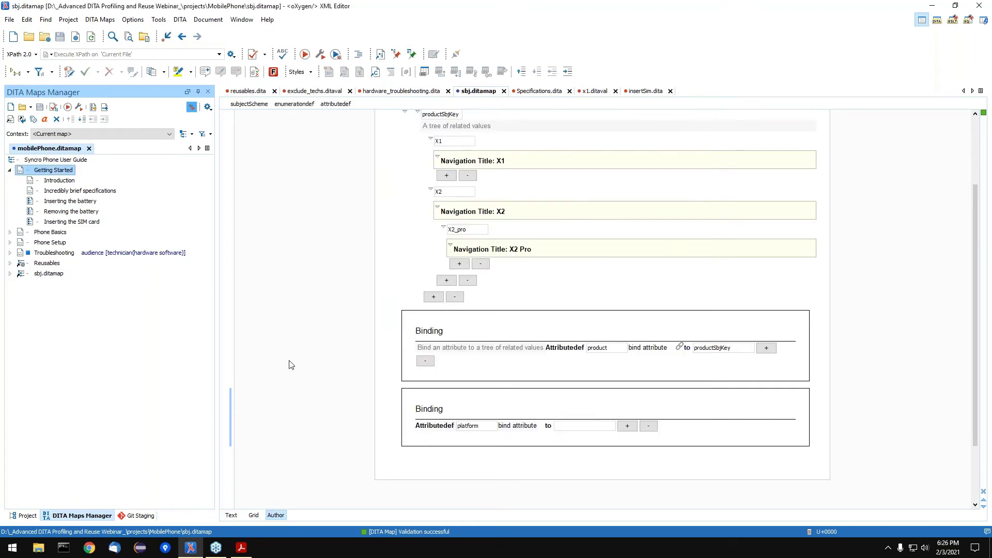
- Switch to the PDF presentation and advance to the Key scopes slide
{"action": "left_click", "coordinate": [249, 552]}
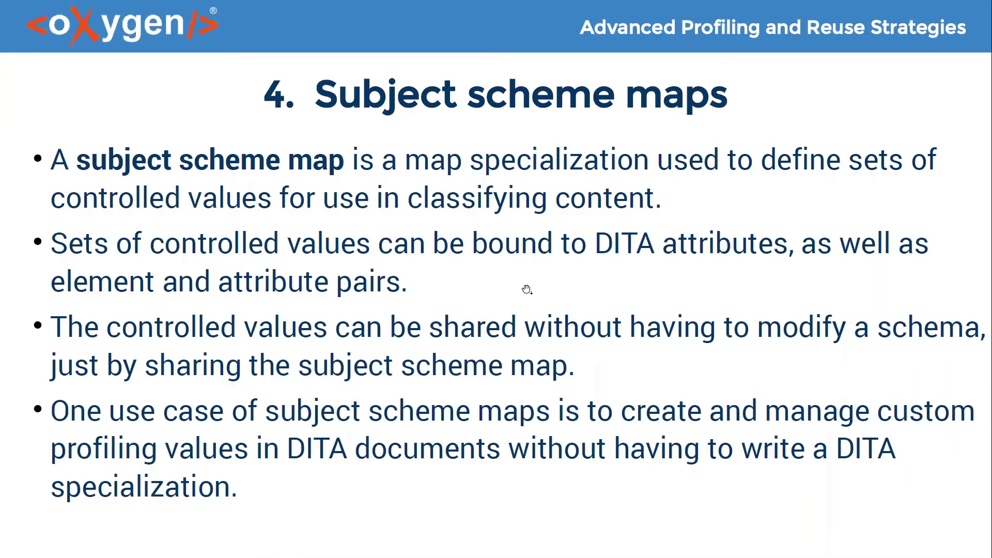
{"action": "key", "text": "Right"}
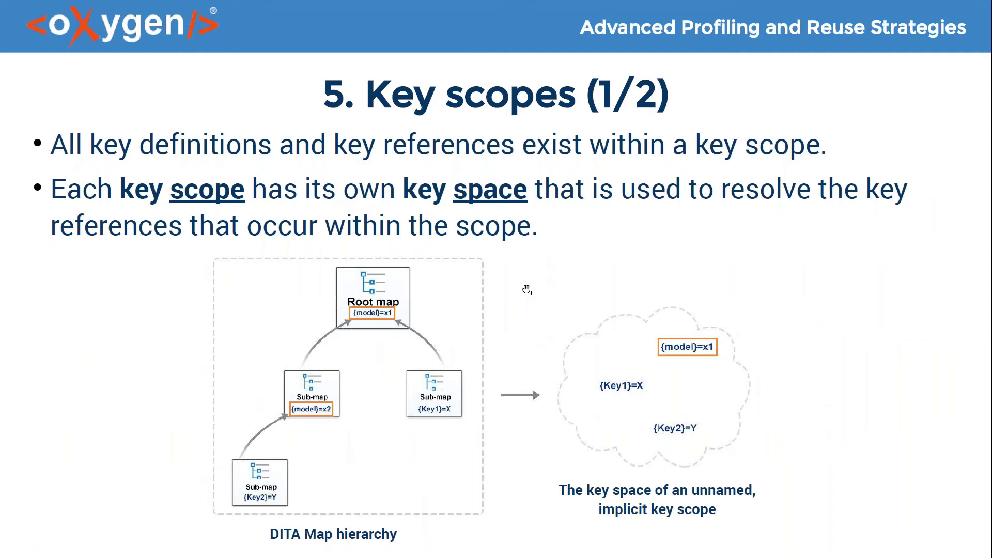
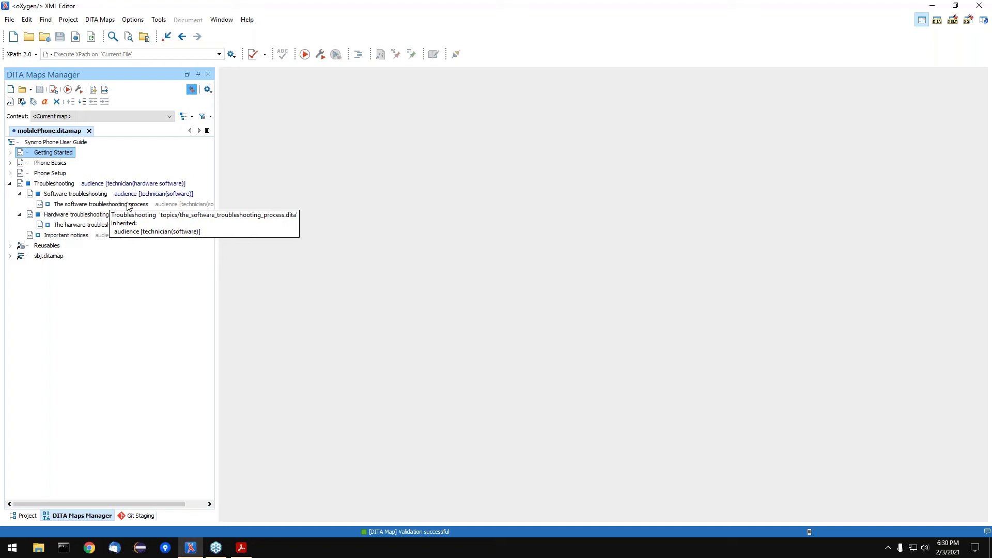
- Create a DITA topic titled Warranty Check before the software troubleshooting process topic in the map
{"action": "right_click", "coordinate": [68, 205]}
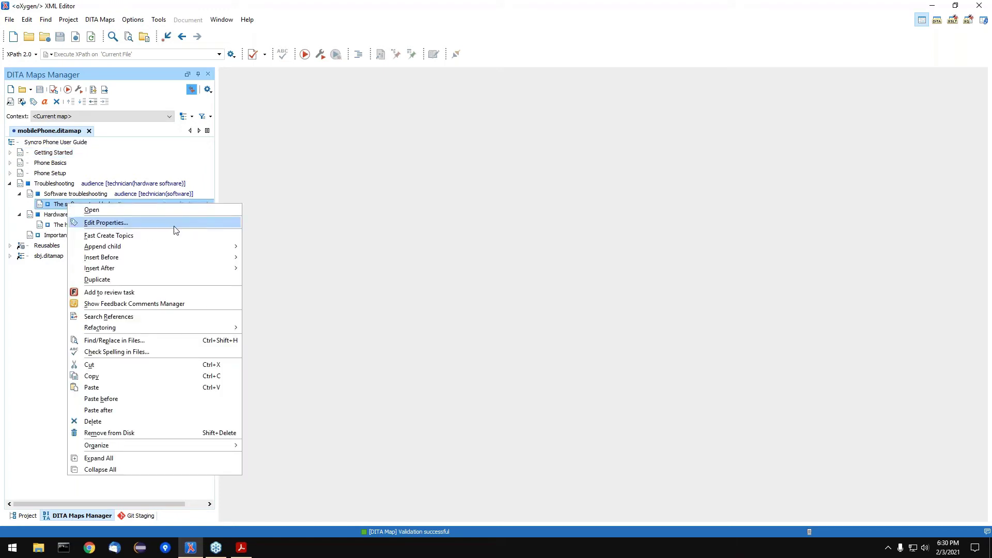
{"action": "mouse_move", "coordinate": [187, 263]}
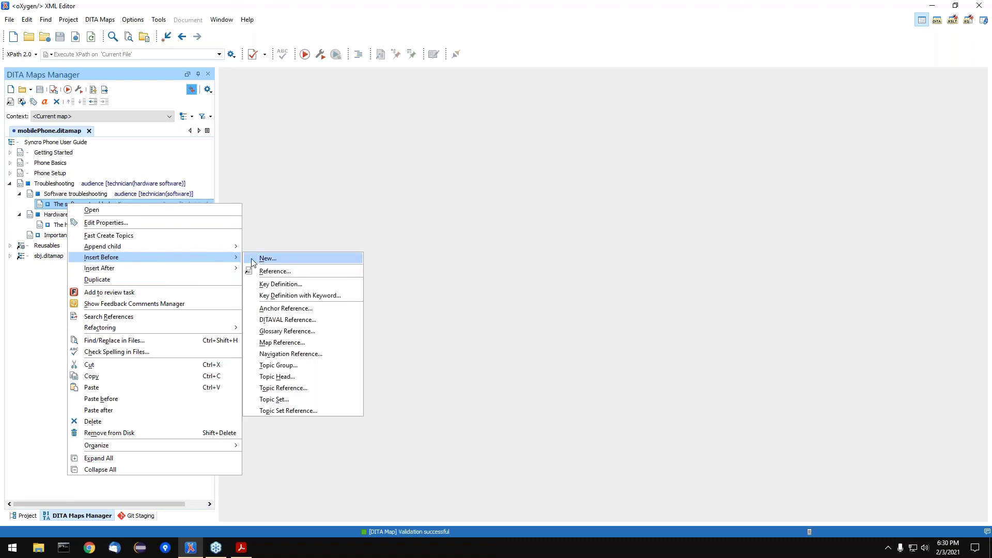
{"action": "left_click", "coordinate": [269, 260]}
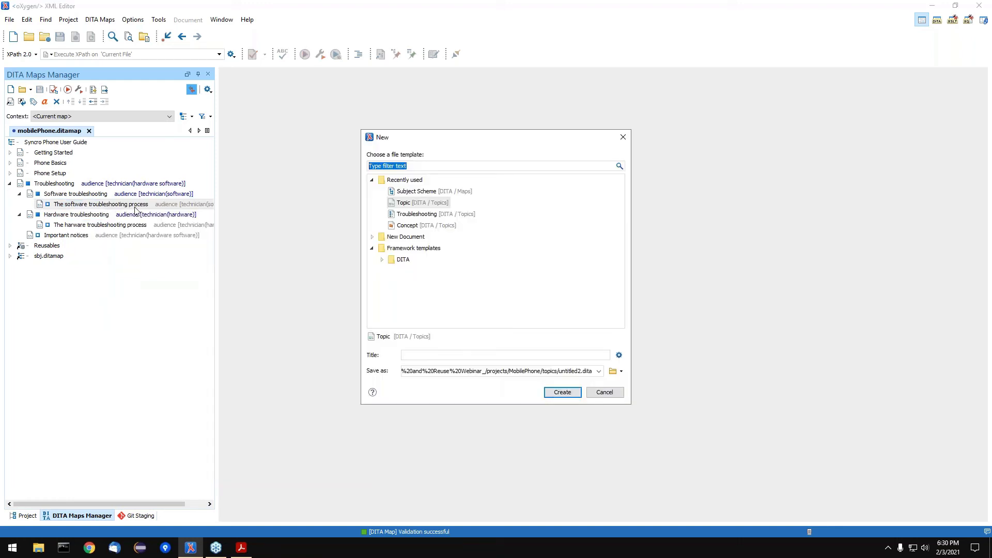
{"action": "left_click", "coordinate": [419, 203]}
{"action": "left_click", "coordinate": [415, 355]}
{"action": "type", "text": "Wa"}
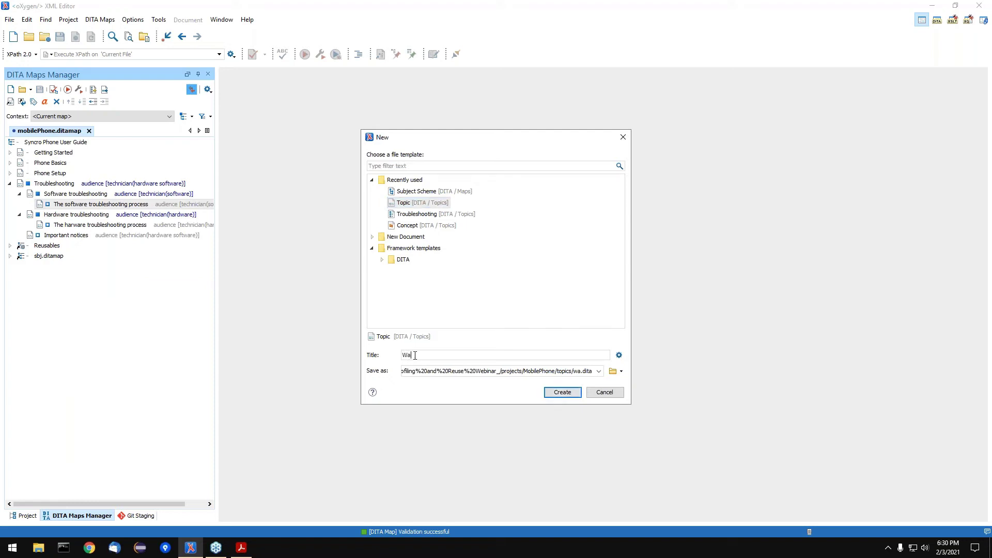
{"action": "type", "text": "rranty Check"}
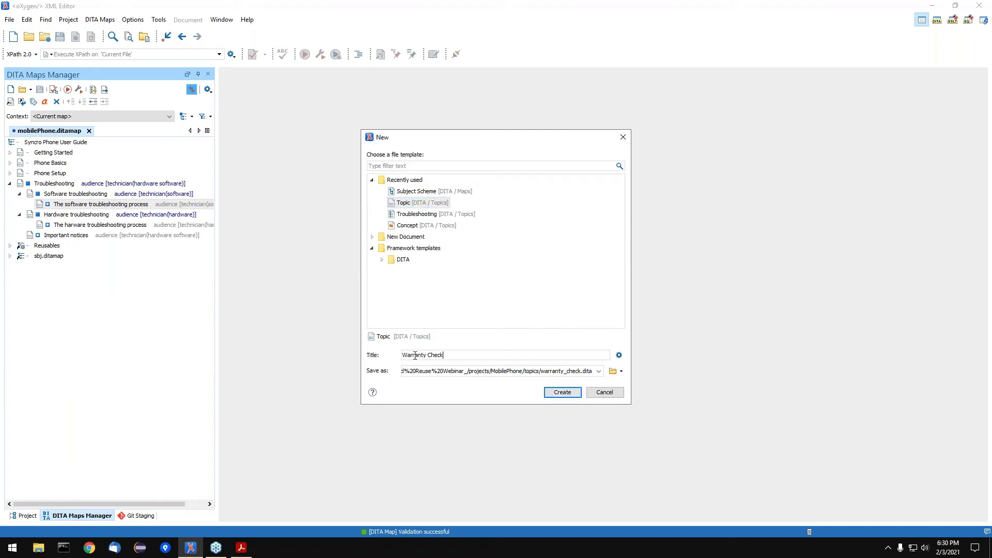
{"action": "left_click", "coordinate": [549, 392]}
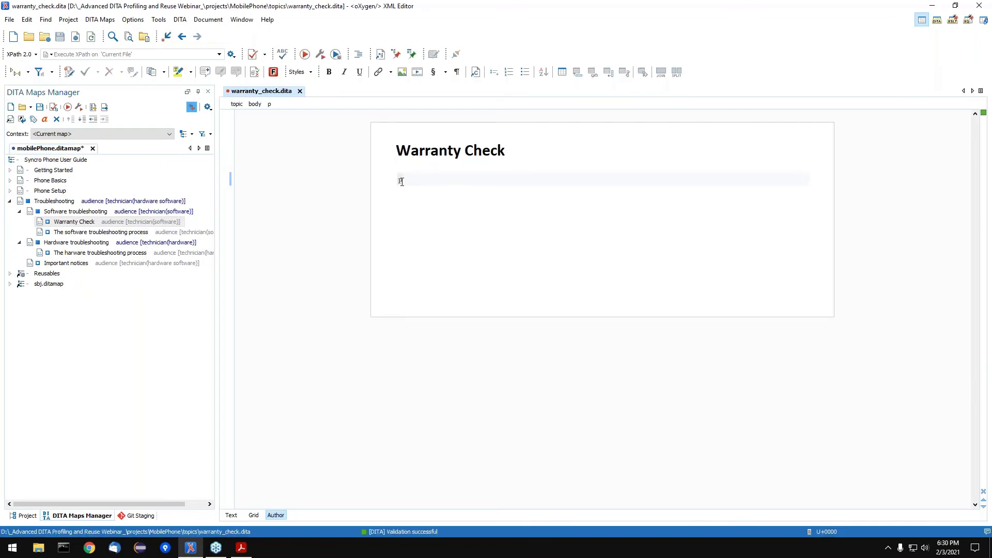
- Write "First make sure the warranty is valid!" as the Warranty Check topic's body paragraph and save the topic
{"action": "type", "text": "Farst make sure the "}
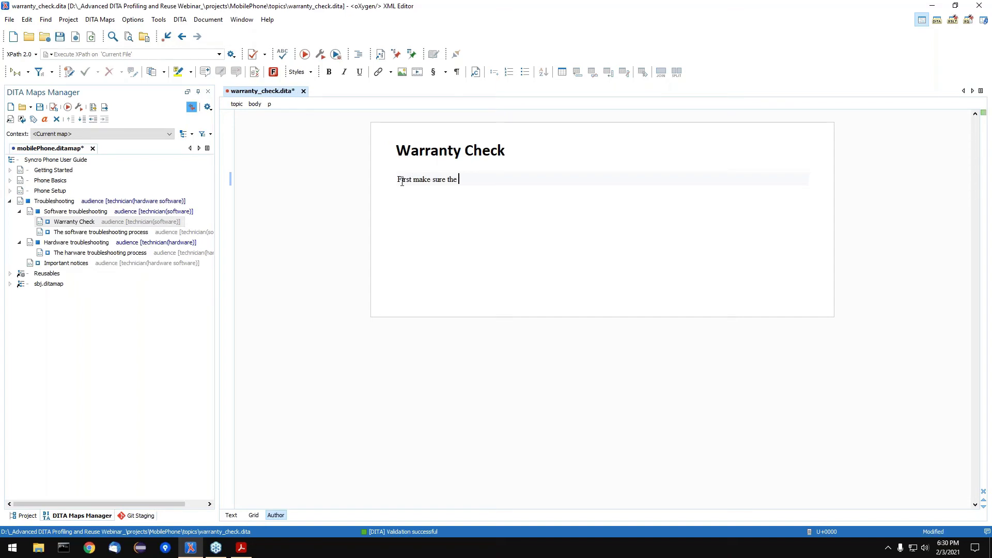
{"action": "type", "text": "warranty is valid!"}
{"action": "key", "text": "ctrl+s"}
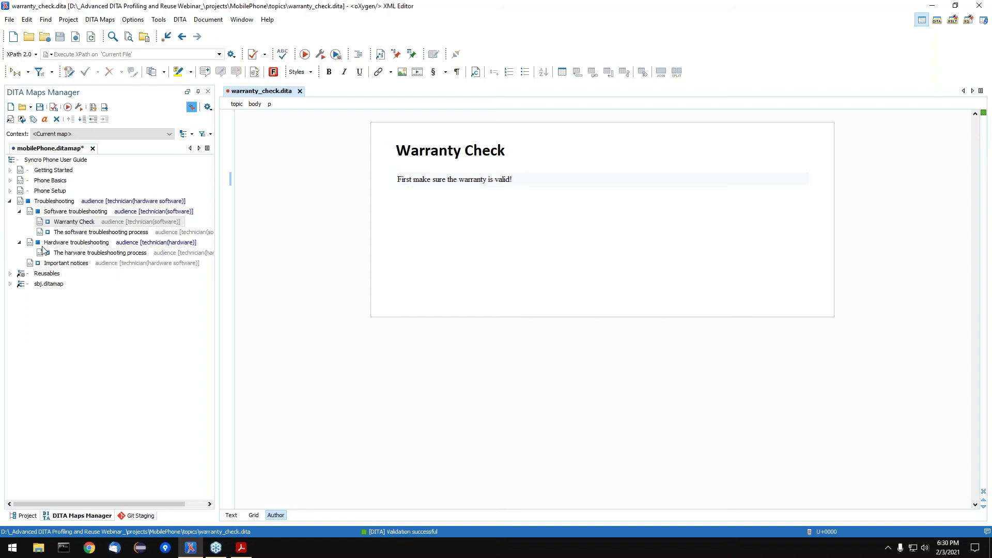
{"action": "left_click", "coordinate": [506, 151]}
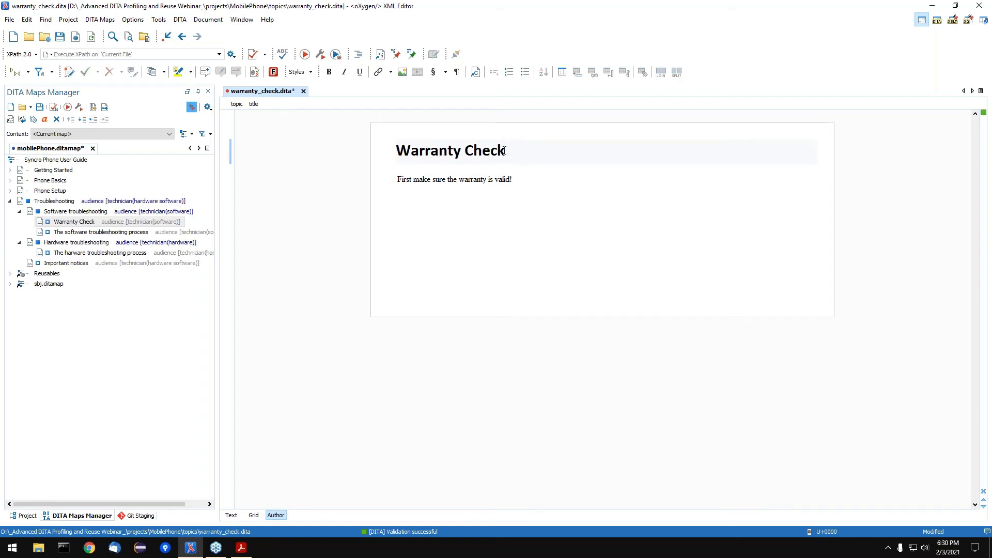
{"action": "key", "text": "ctrl+s"}
- Append a title_part key definition with the keyword "- Software Troubleshooting" under the Warranty Check topic reference and save the map
{"action": "right_click", "coordinate": [120, 225]}
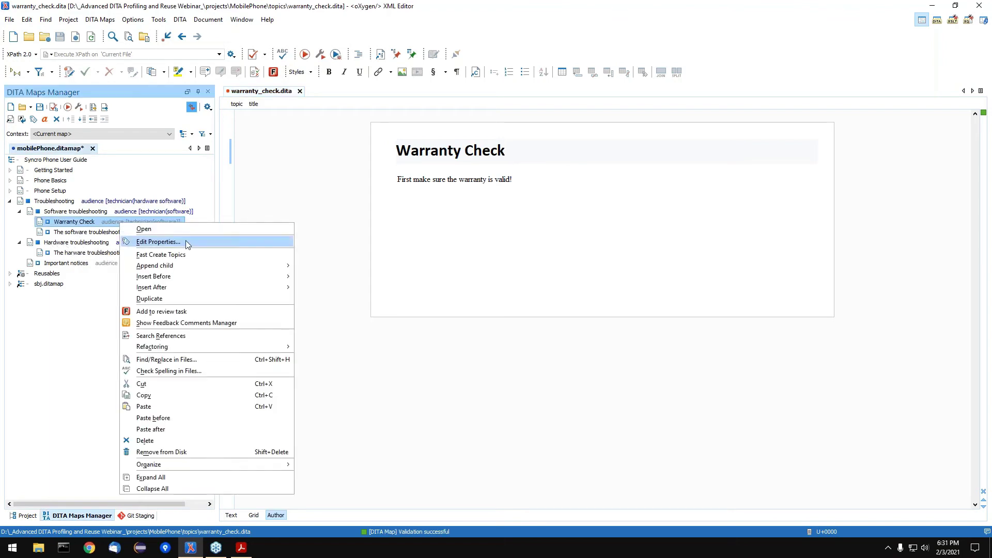
{"action": "mouse_move", "coordinate": [253, 266]}
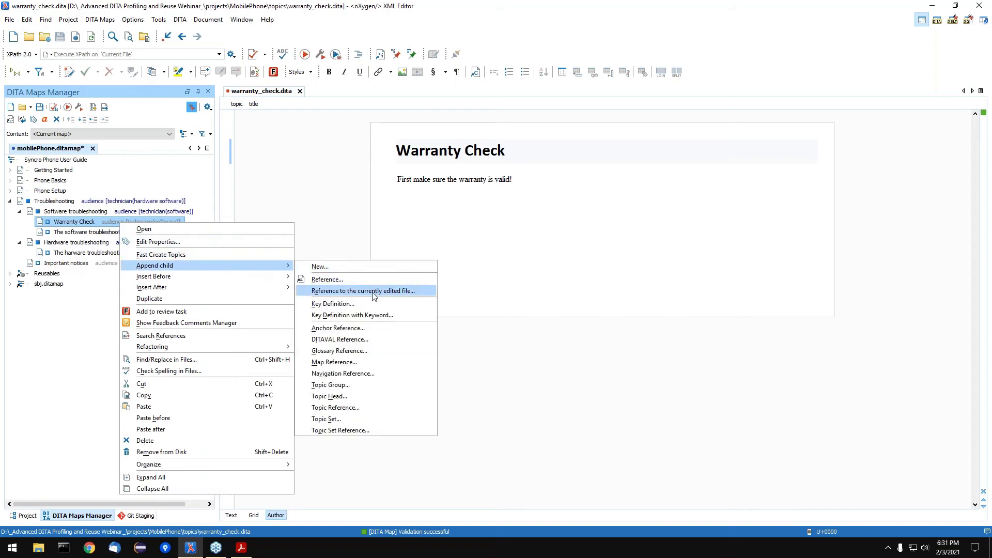
{"action": "left_click", "coordinate": [393, 316]}
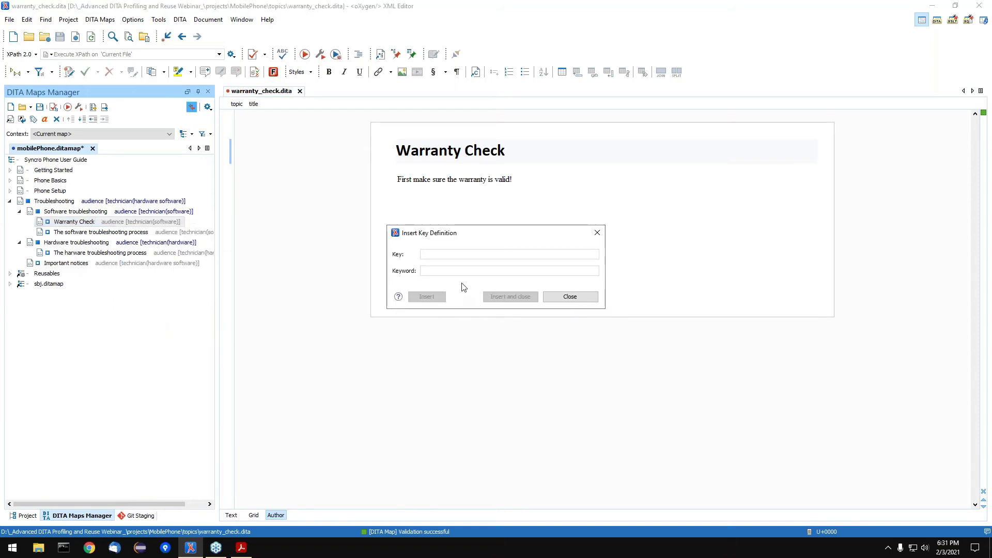
{"action": "type", "text": "title_part"}
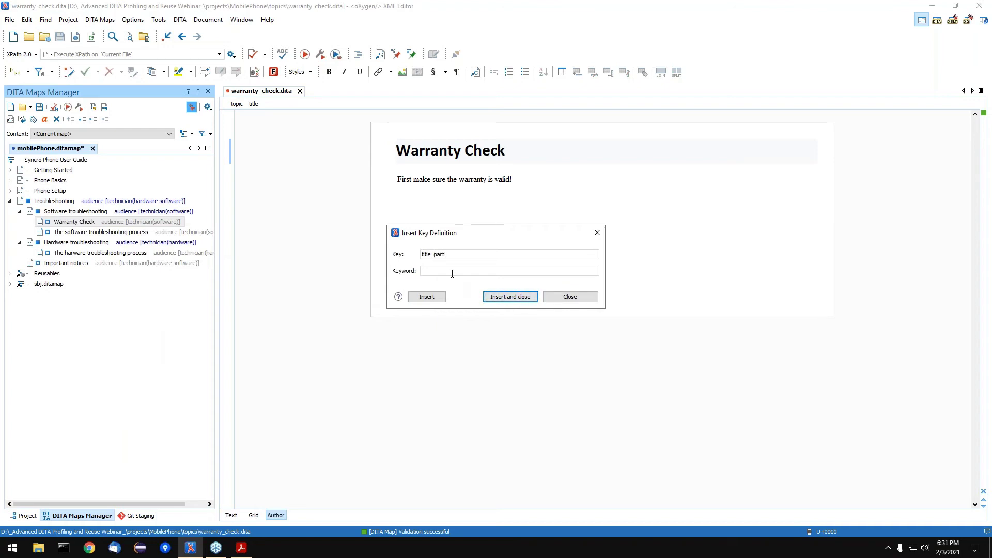
{"action": "left_click", "coordinate": [452, 274]}
{"action": "type", "text": "- Software Troubleshooting"}
{"action": "left_click", "coordinate": [508, 295]}
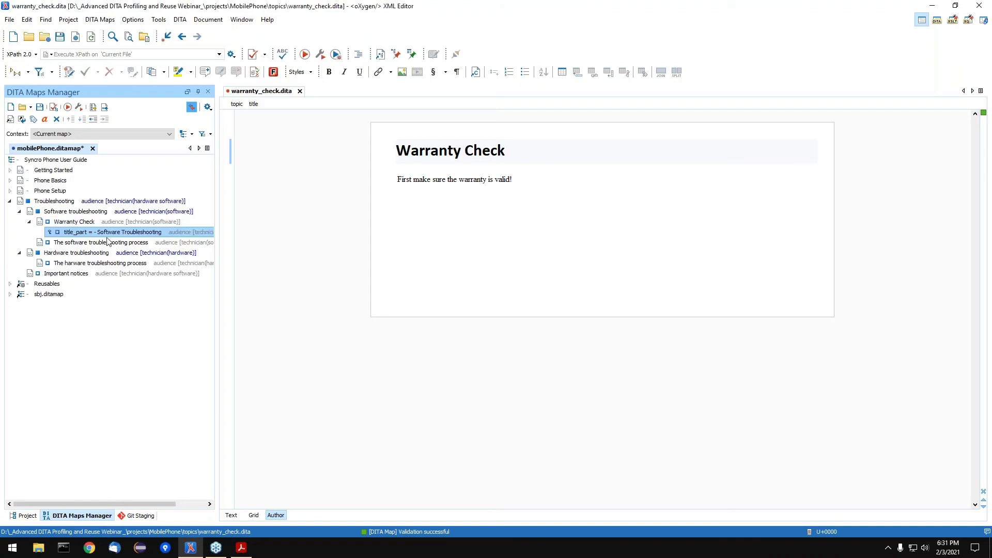
{"action": "key", "text": "ctrl+s"}
- Insert an empty paragraph above the "First make sure the warranty is valid!" paragraph in the Warranty Check topic
{"action": "left_click", "coordinate": [407, 169]}
{"action": "key", "text": "Return"}
{"action": "type", "text": "p"}
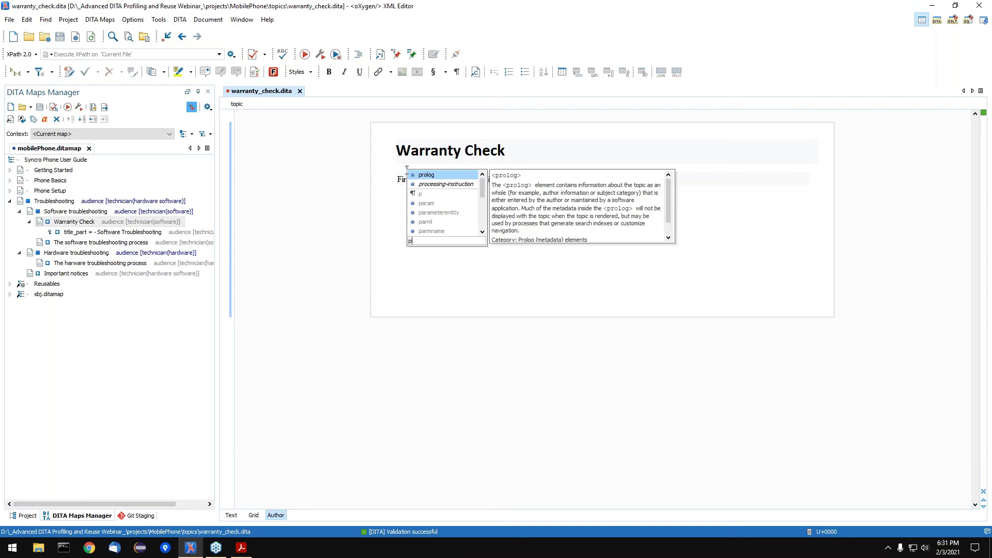
{"action": "key", "text": "Down"}
{"action": "key", "text": "Down"}
{"action": "key", "text": "Return"}
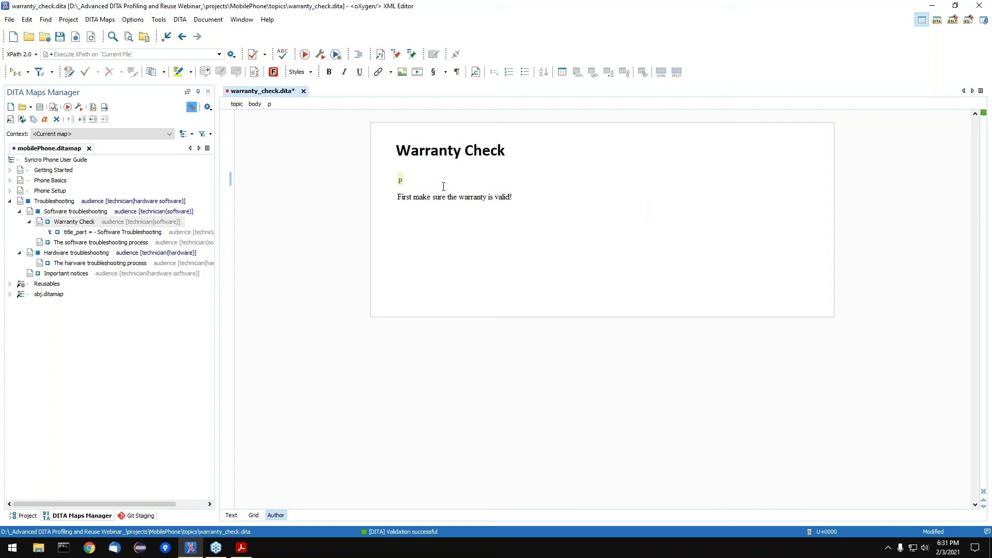
- Append a key definition named image under Warranty Check, targeting image/software_troubleshooting.jpg, and save the map
{"action": "right_click", "coordinate": [105, 223]}
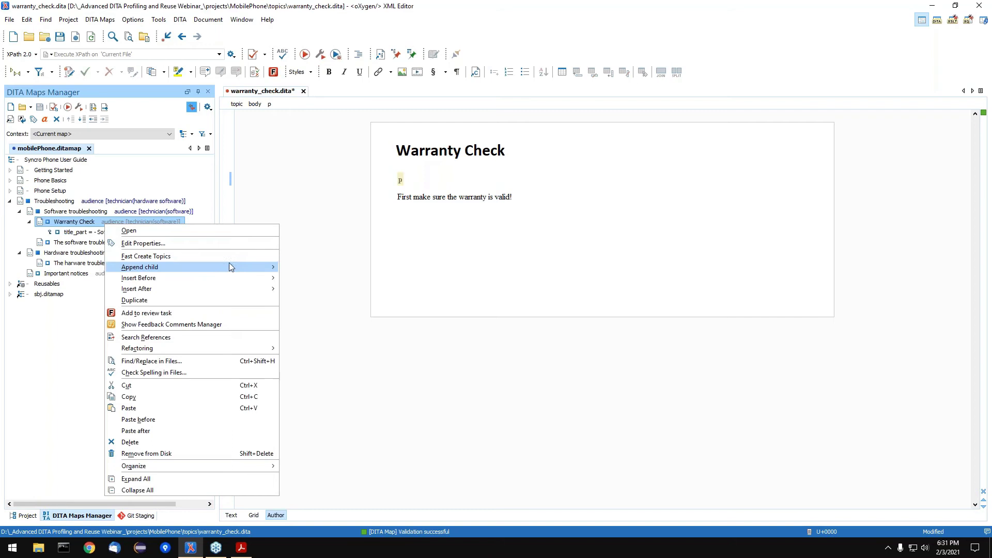
{"action": "mouse_move", "coordinate": [248, 267]}
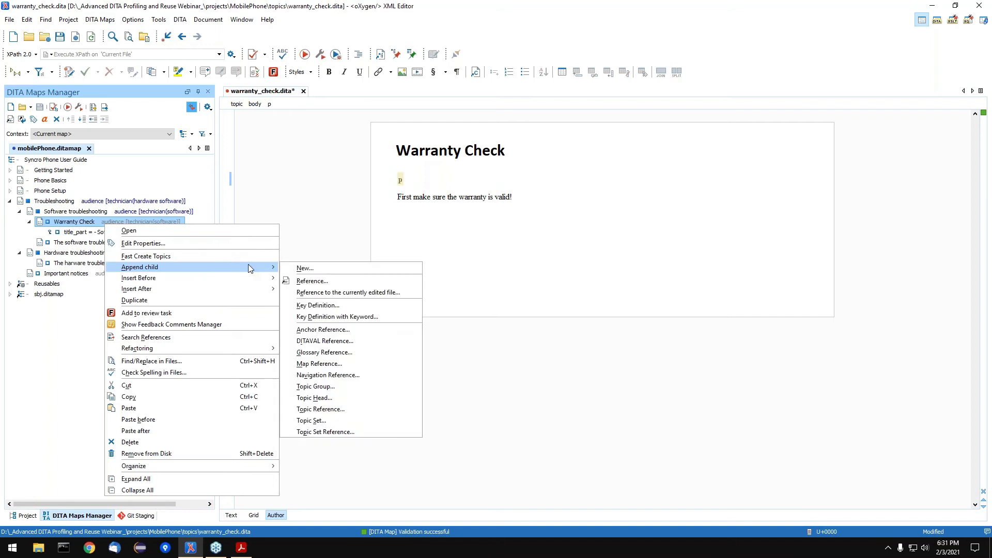
{"action": "left_click", "coordinate": [346, 308]}
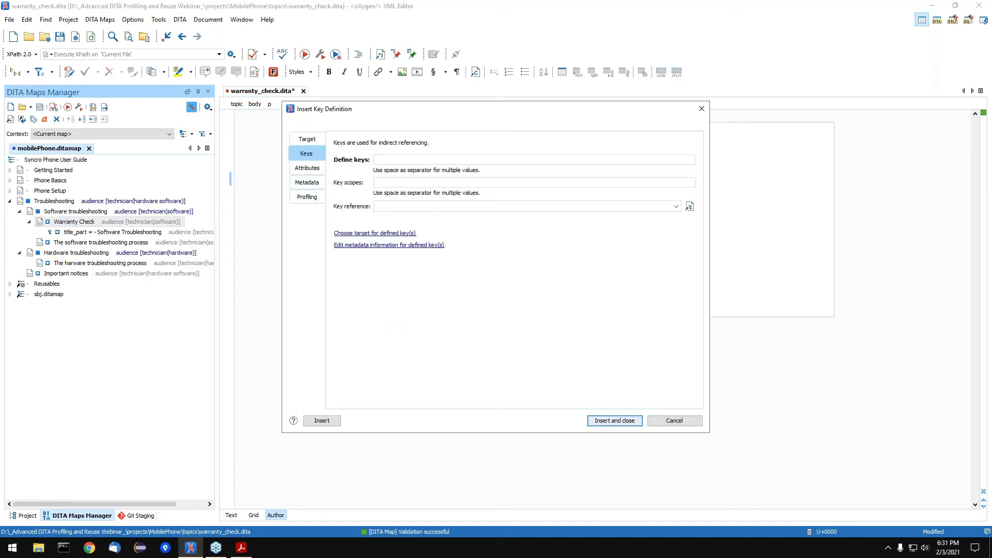
{"action": "left_click", "coordinate": [394, 164]}
{"action": "type", "text": "image"}
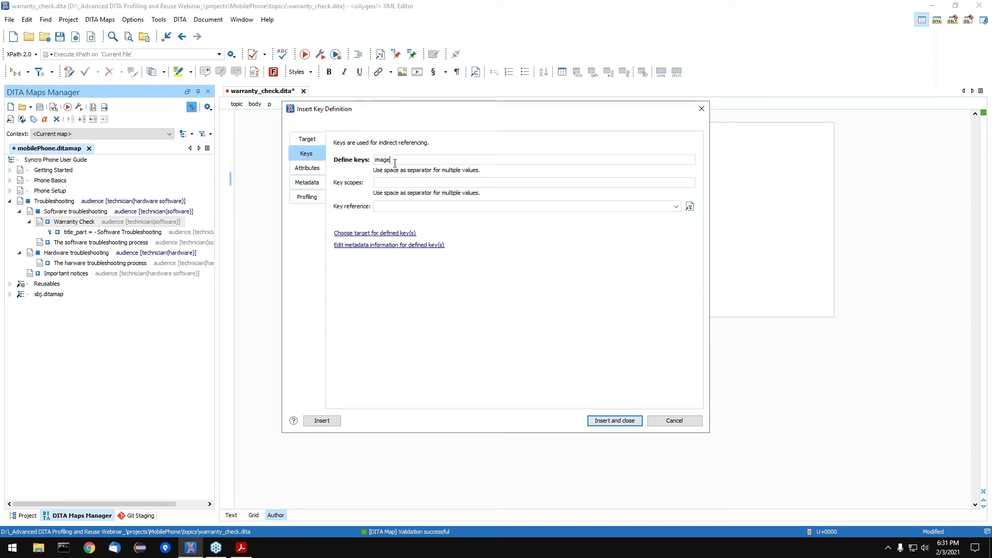
{"action": "left_click", "coordinate": [307, 139]}
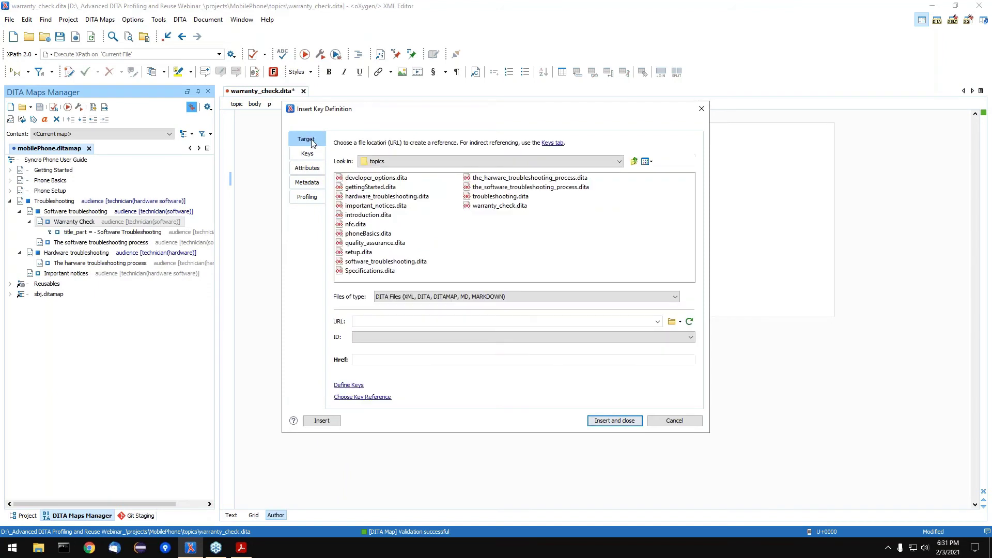
{"action": "left_click", "coordinate": [634, 161]}
{"action": "double_click", "coordinate": [341, 198]}
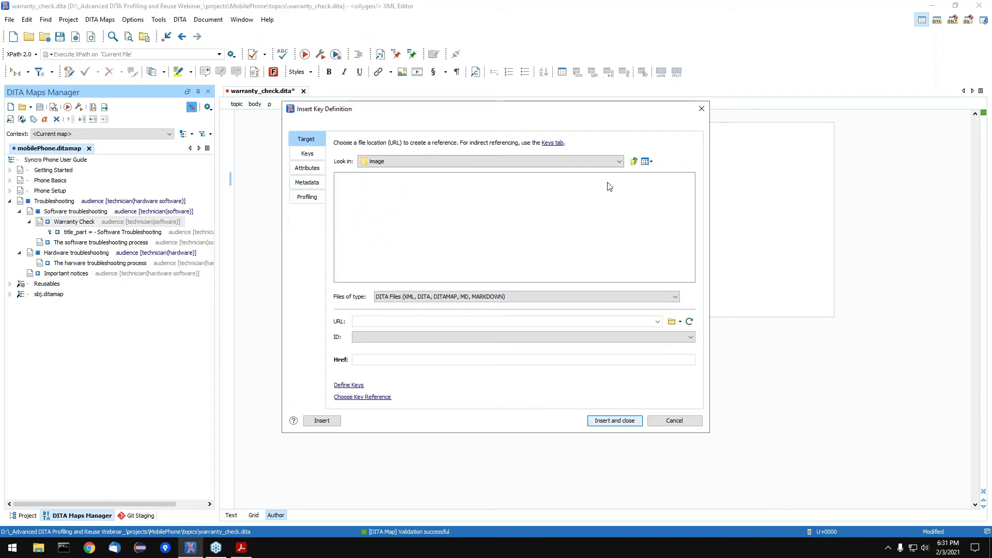
{"action": "left_click", "coordinate": [591, 295]}
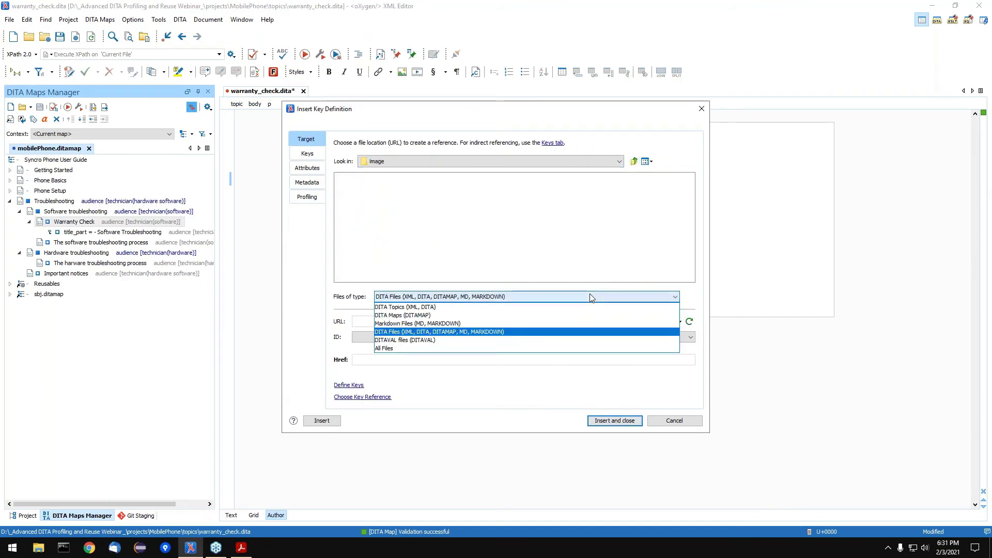
{"action": "left_click", "coordinate": [390, 349]}
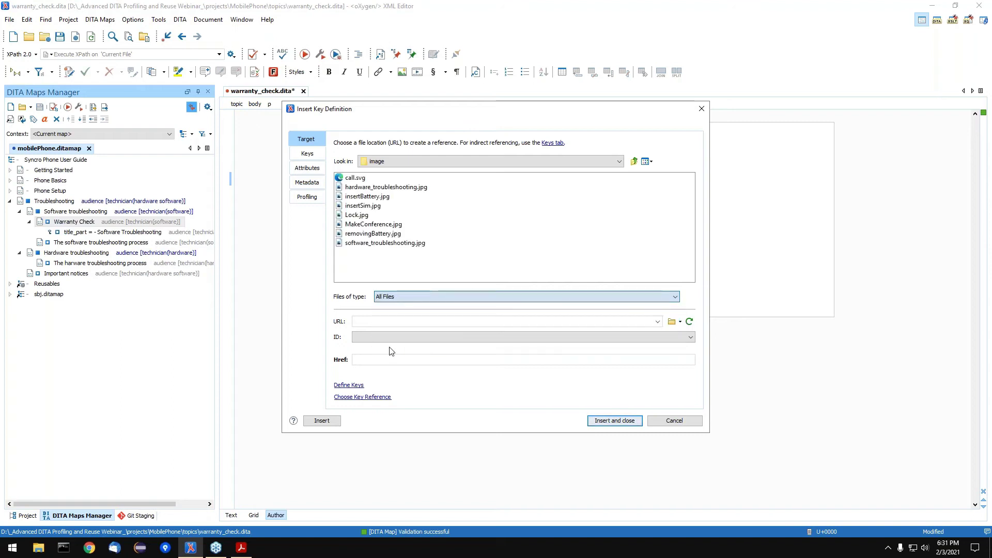
{"action": "left_click", "coordinate": [364, 243]}
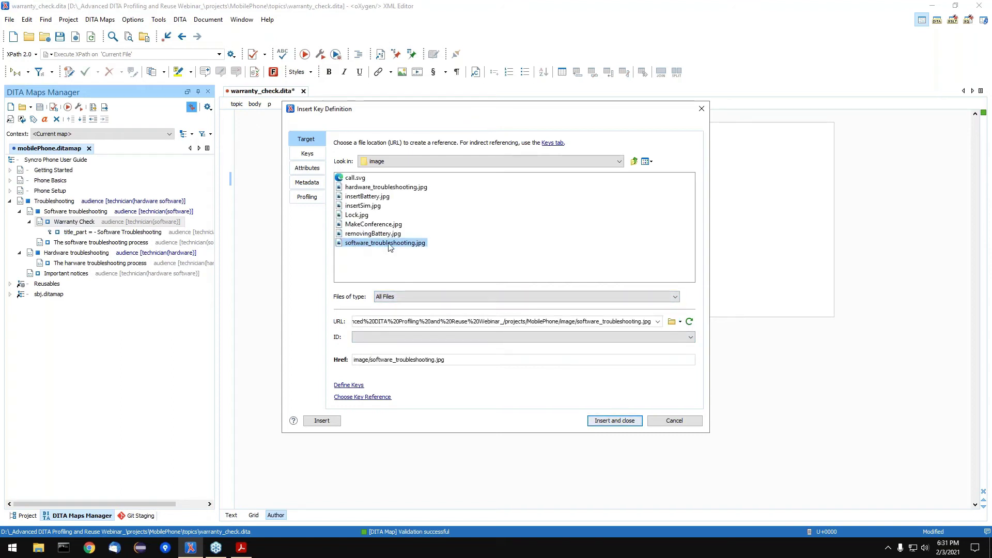
{"action": "left_click", "coordinate": [614, 421]}
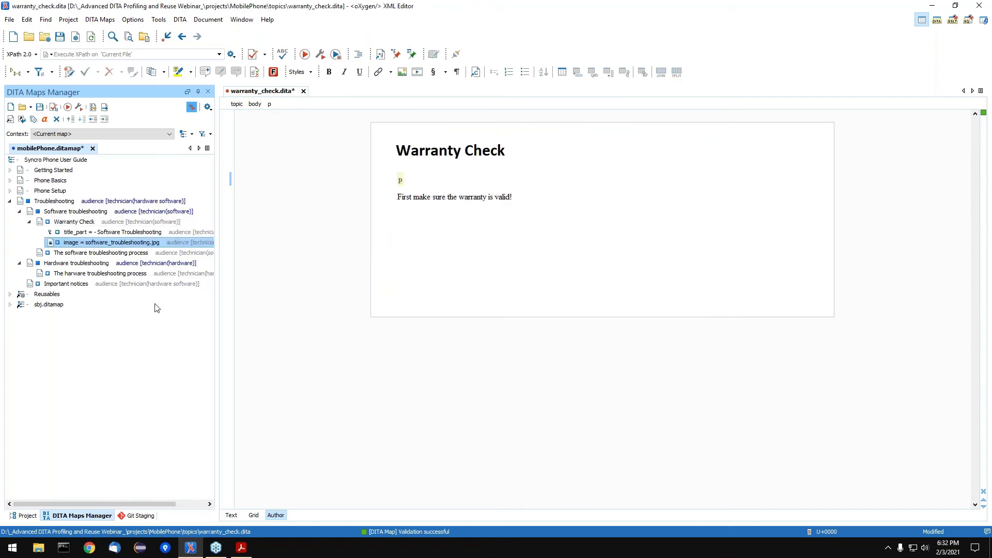
{"action": "key", "text": "ctrl+shift+s"}
- Insert a ph keyref to the title_part key at the end of the Warranty Check topic title
{"action": "left_click", "coordinate": [445, 215]}
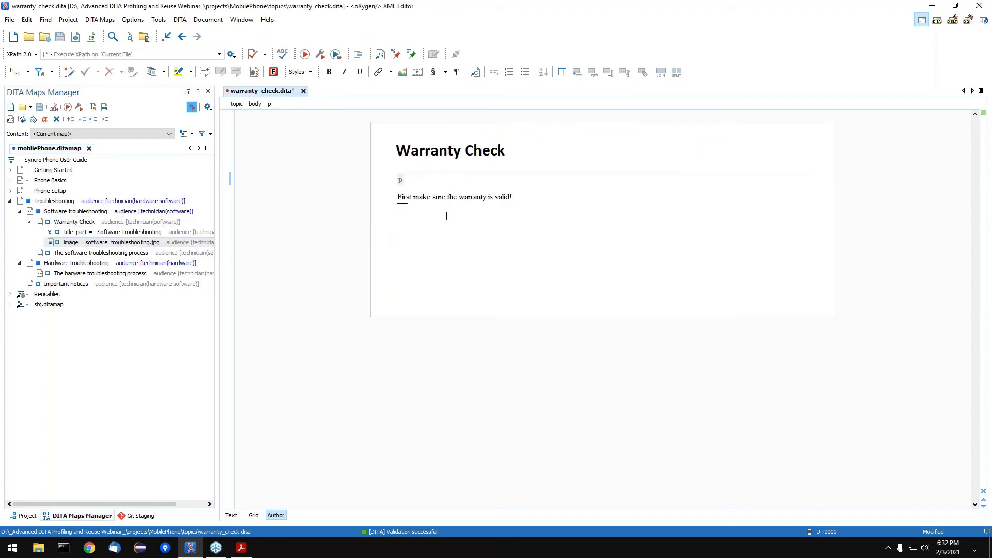
{"action": "left_click", "coordinate": [530, 152]}
{"action": "left_click", "coordinate": [475, 73]}
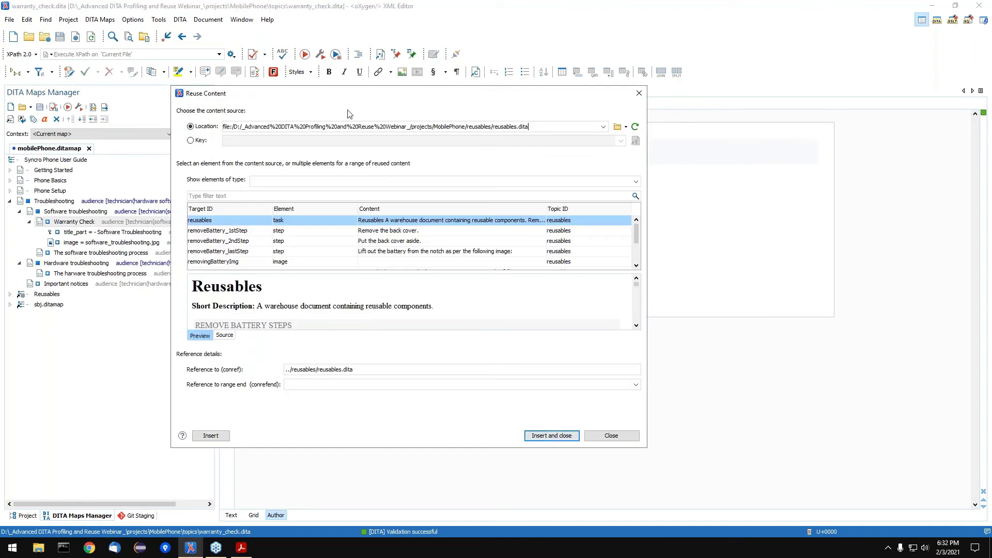
{"action": "left_click", "coordinate": [200, 143]}
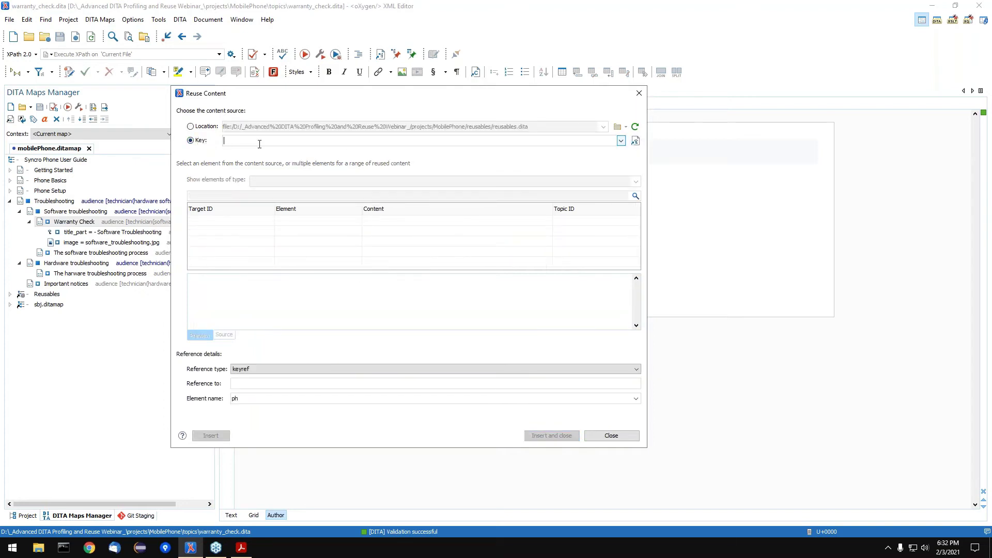
{"action": "left_click", "coordinate": [635, 141]}
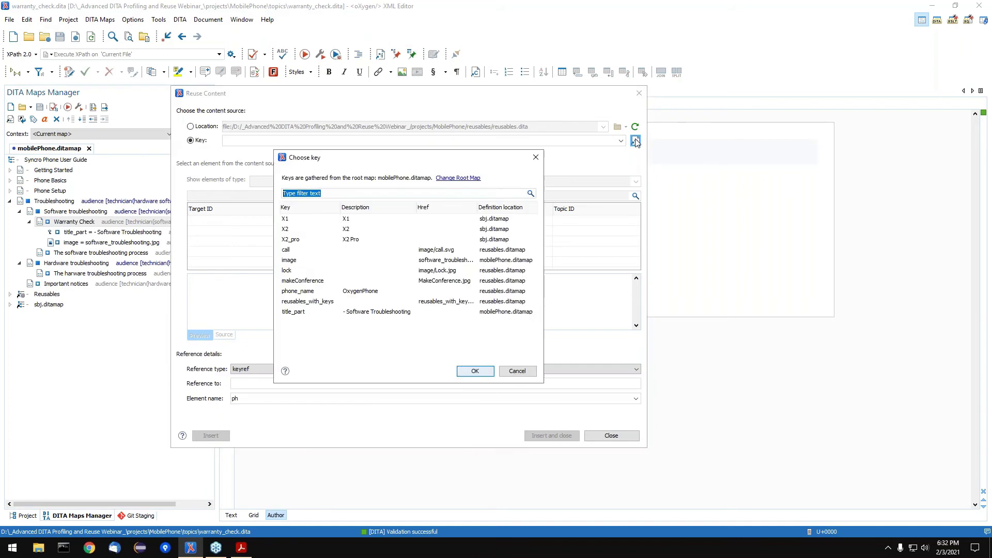
{"action": "left_click", "coordinate": [360, 315]}
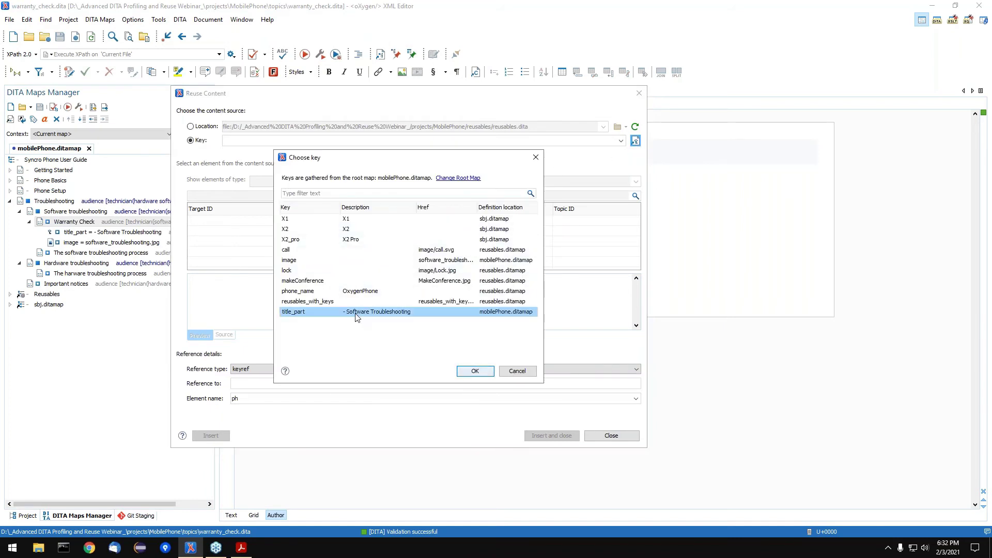
{"action": "left_click", "coordinate": [475, 372]}
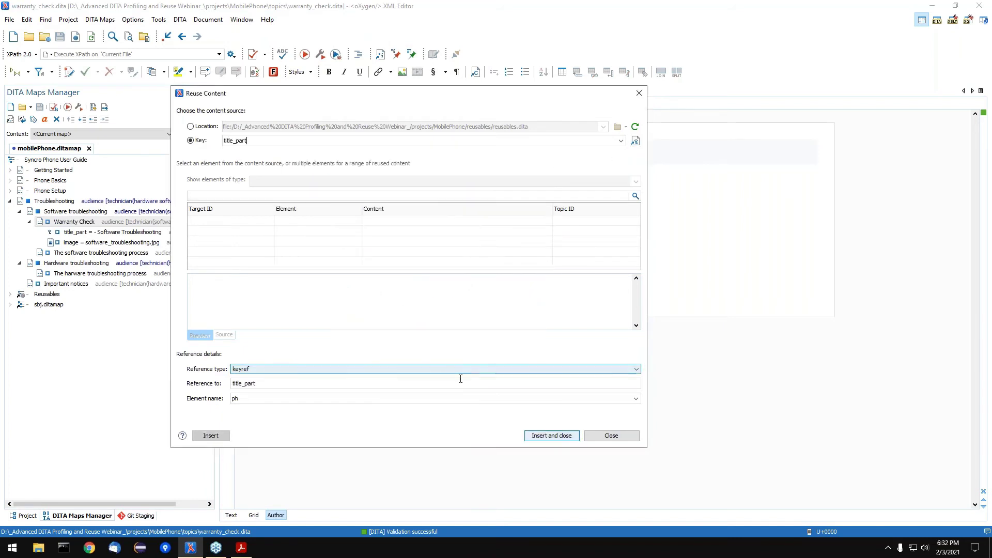
{"action": "left_click", "coordinate": [542, 436]}
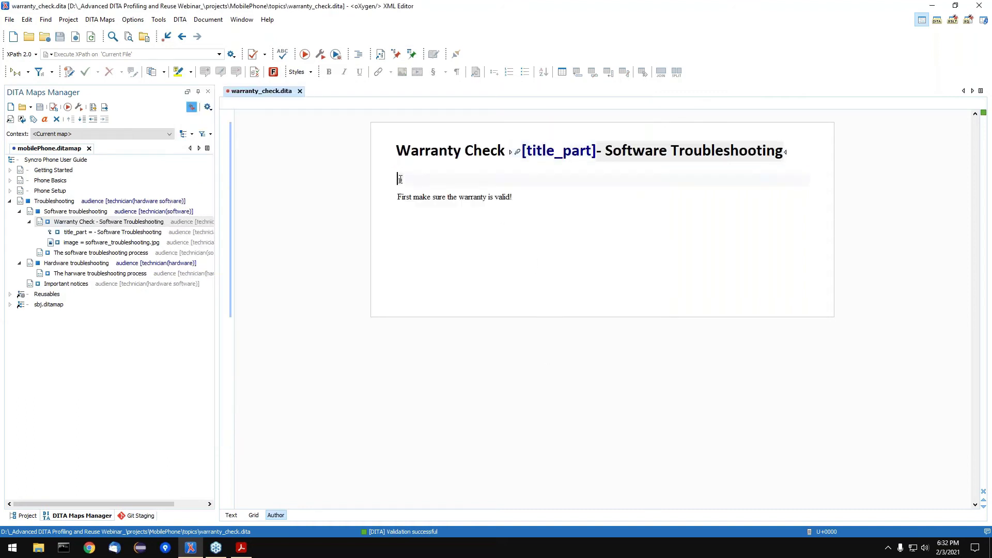
- Insert an image referenced through the image key into the empty paragraph below the title
{"action": "left_click", "coordinate": [402, 73]}
{"action": "left_click", "coordinate": [394, 203]}
{"action": "left_click", "coordinate": [601, 204]}
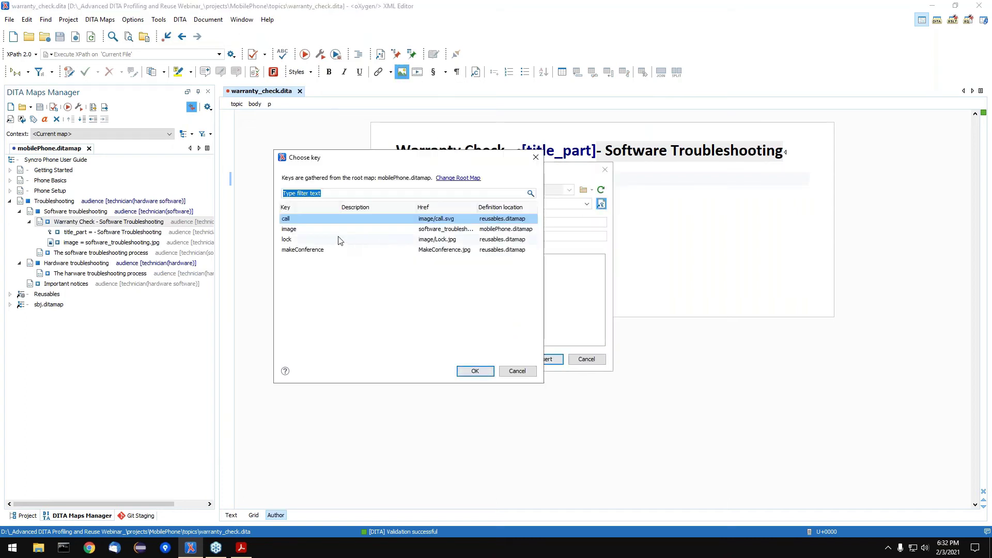
{"action": "left_click", "coordinate": [312, 229]}
{"action": "left_click", "coordinate": [482, 375]}
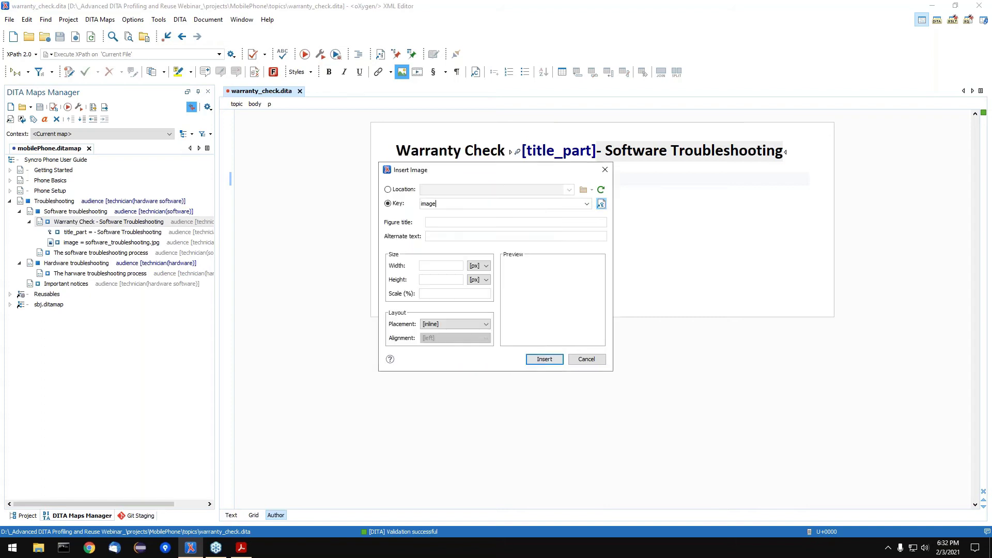
{"action": "left_click", "coordinate": [541, 359]}
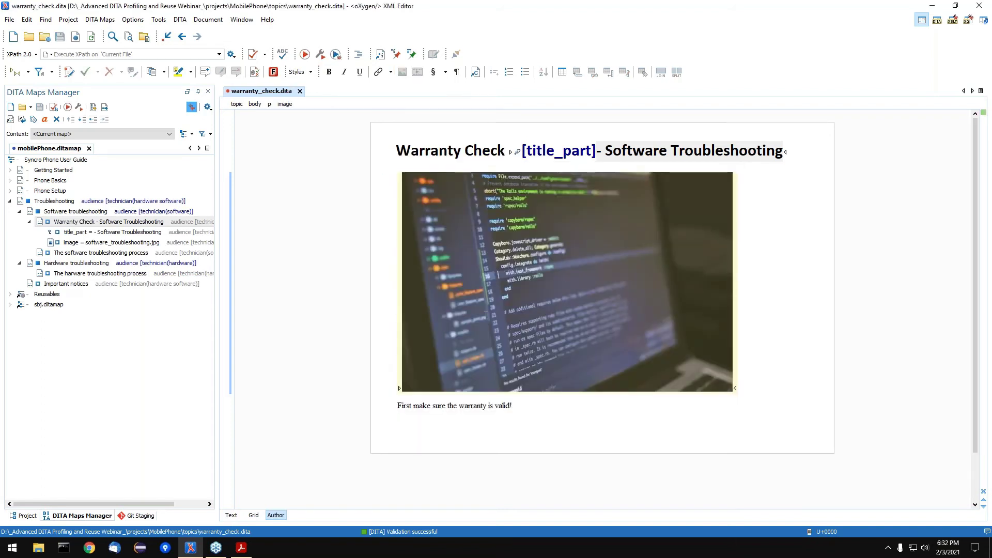
- Copy the Warranty Check reference with its title_part and image key definitions and paste it as a child of Hardware troubleshooting
{"action": "left_click", "coordinate": [64, 222]}
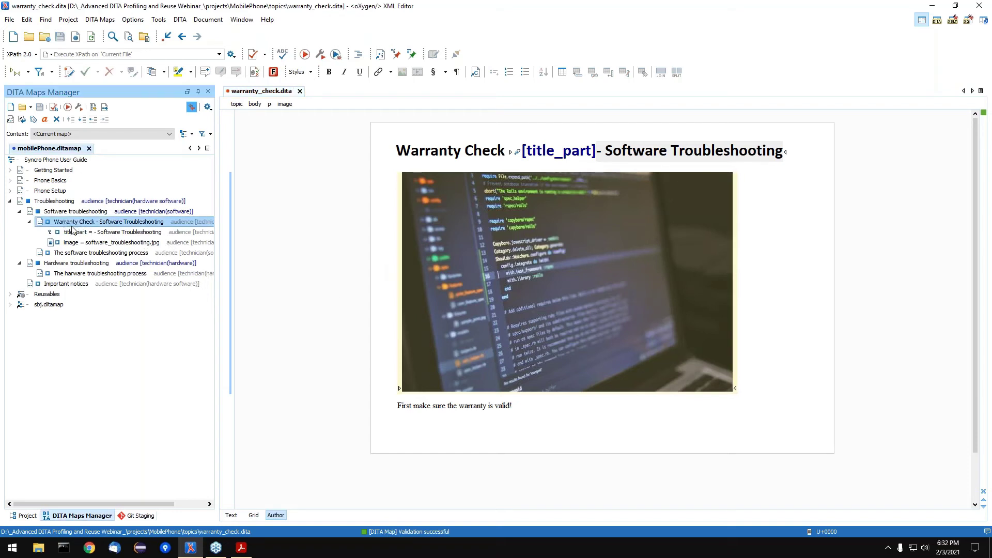
{"action": "left_click", "coordinate": [80, 233], "text": "shift"}
{"action": "left_click", "coordinate": [85, 244], "text": "shift"}
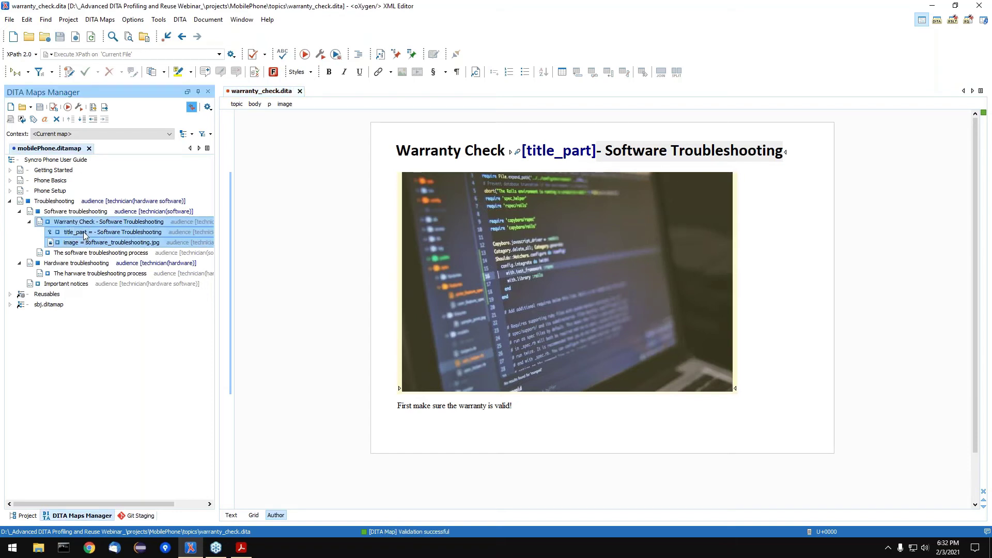
{"action": "right_click", "coordinate": [85, 235]}
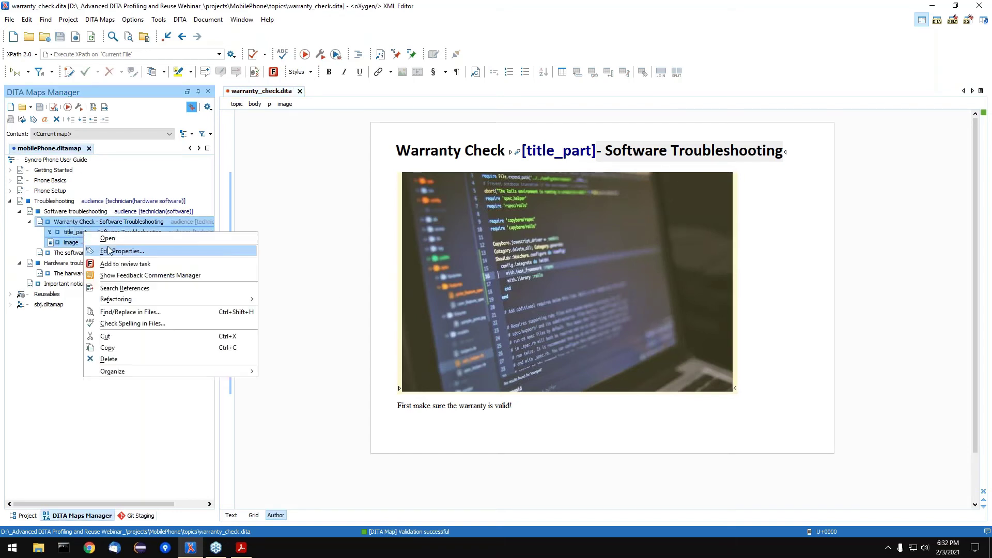
{"action": "left_click", "coordinate": [124, 347]}
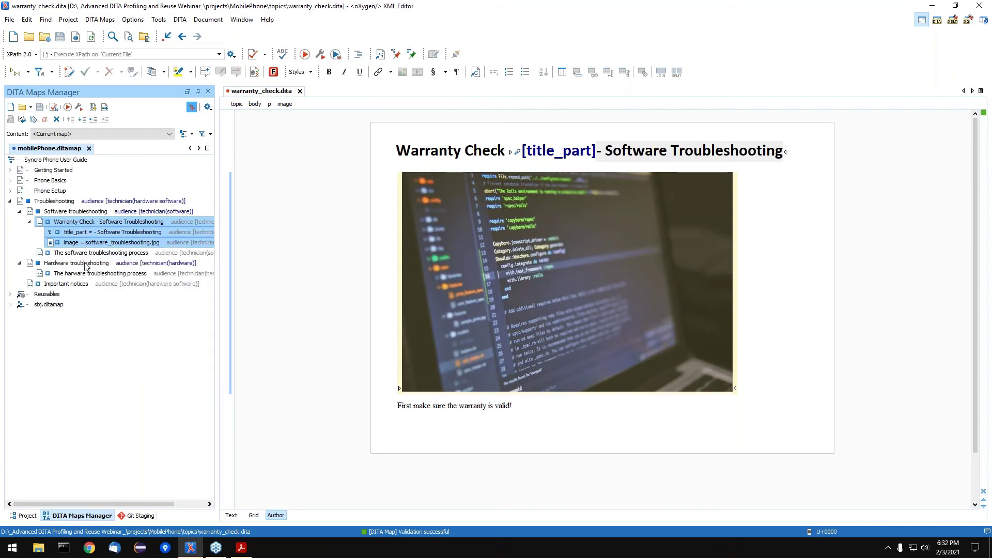
{"action": "left_click", "coordinate": [87, 265]}
{"action": "right_click", "coordinate": [86, 264]}
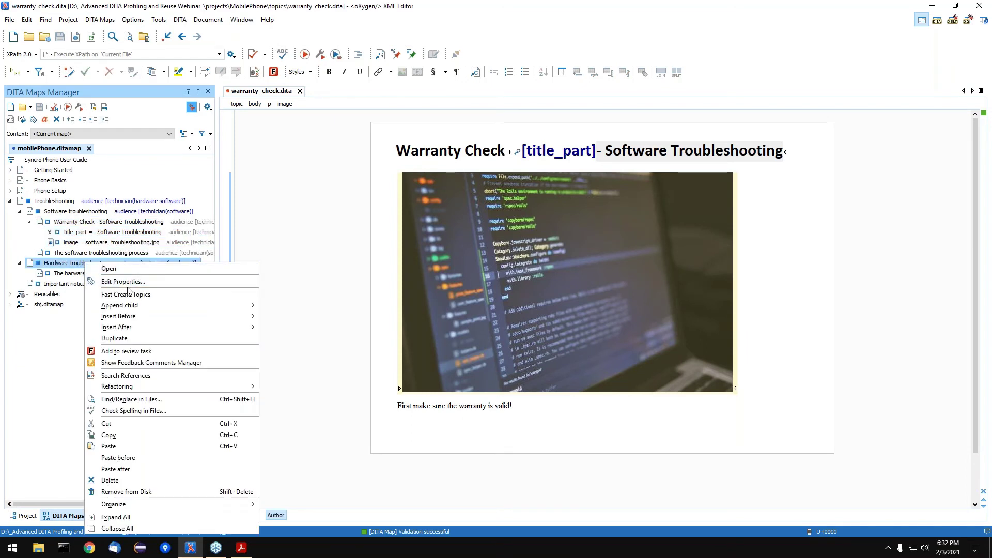
{"action": "left_click", "coordinate": [129, 447]}
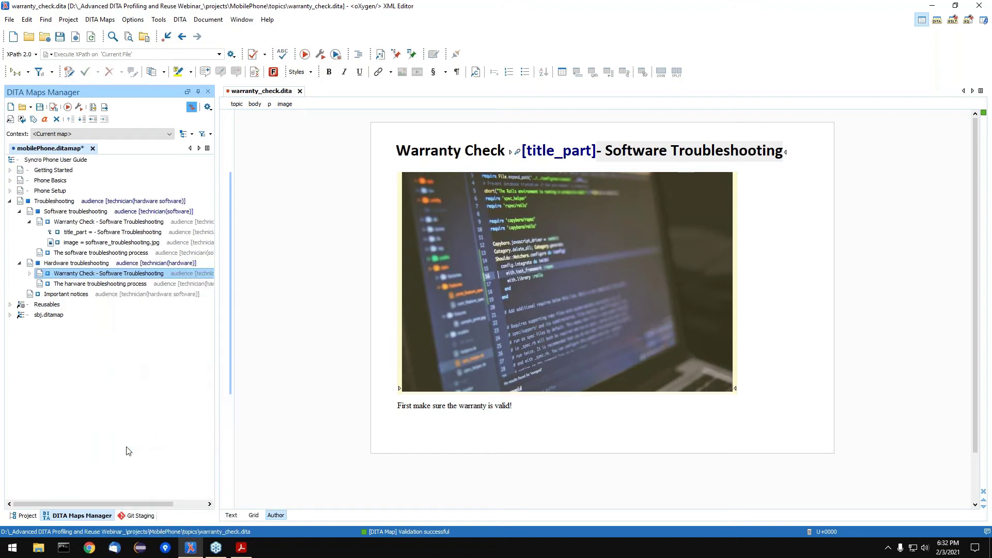
- Set the keyword of the title_part key definition under the Hardware troubleshooting Warranty Check to "- Hardware Troubleshooting"
{"action": "left_click", "coordinate": [30, 273]}
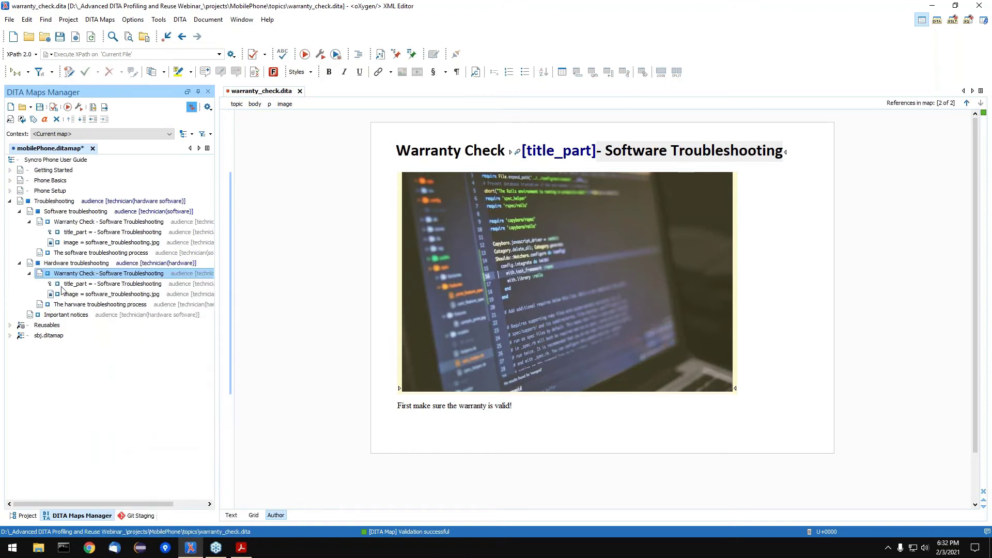
{"action": "left_click", "coordinate": [105, 285]}
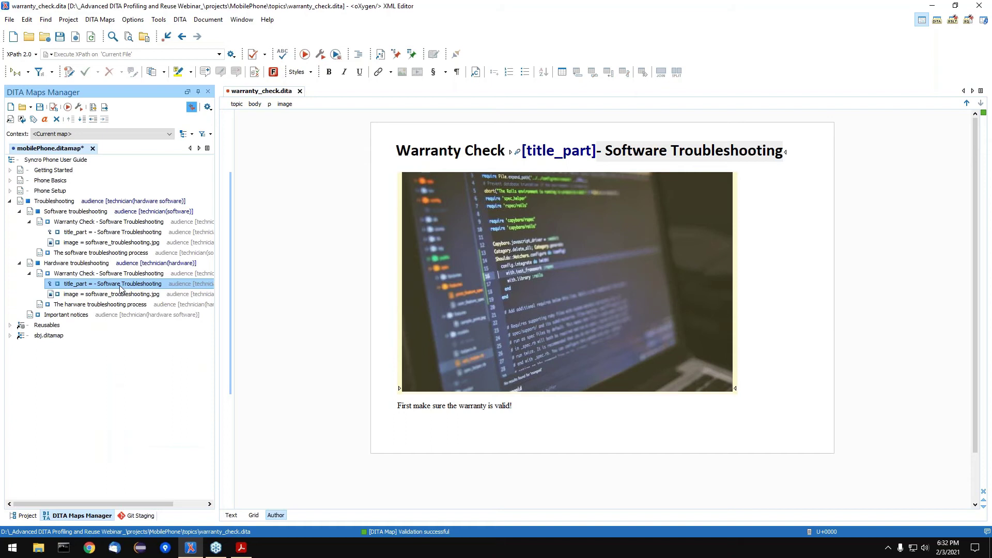
{"action": "right_click", "coordinate": [121, 285]}
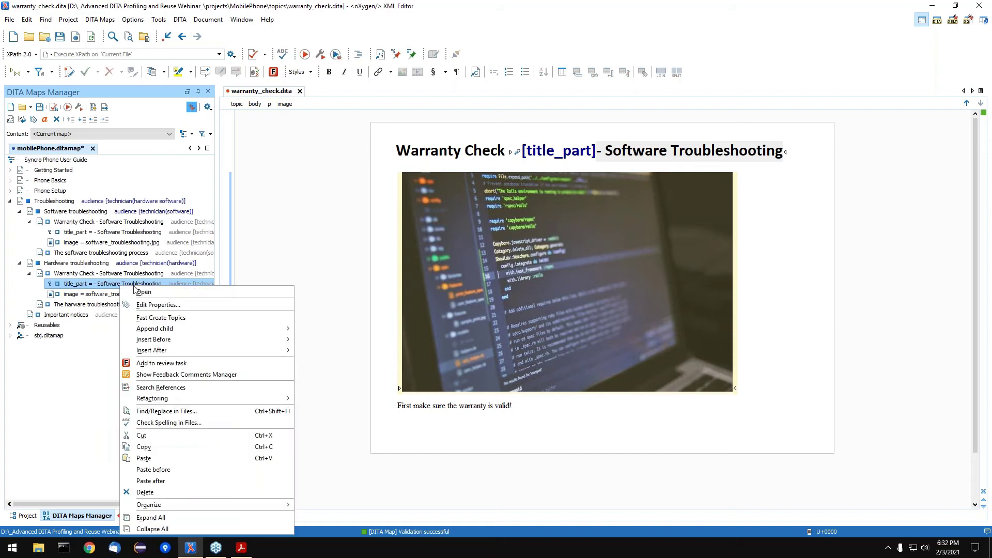
{"action": "left_click", "coordinate": [194, 305]}
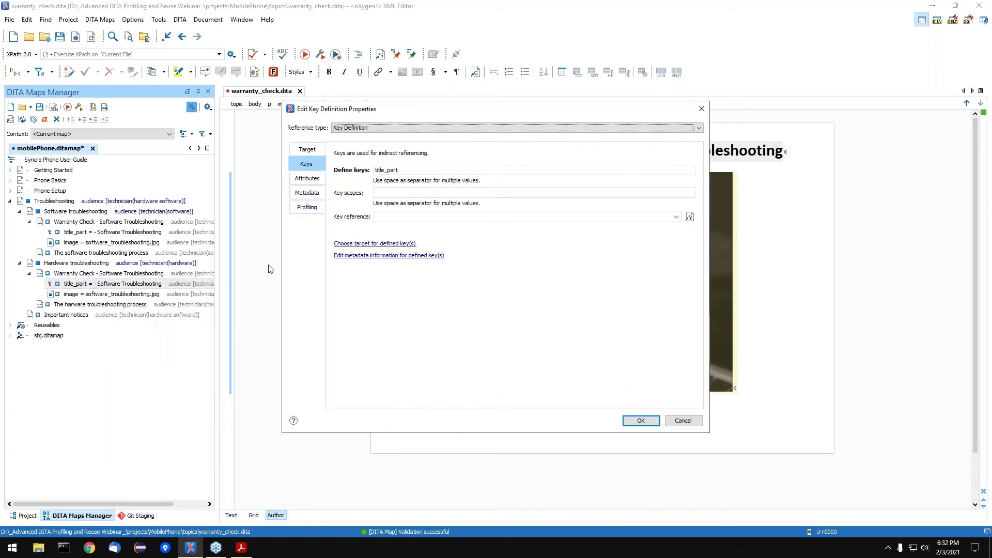
{"action": "left_click", "coordinate": [308, 194]}
{"action": "double_click", "coordinate": [423, 188]}
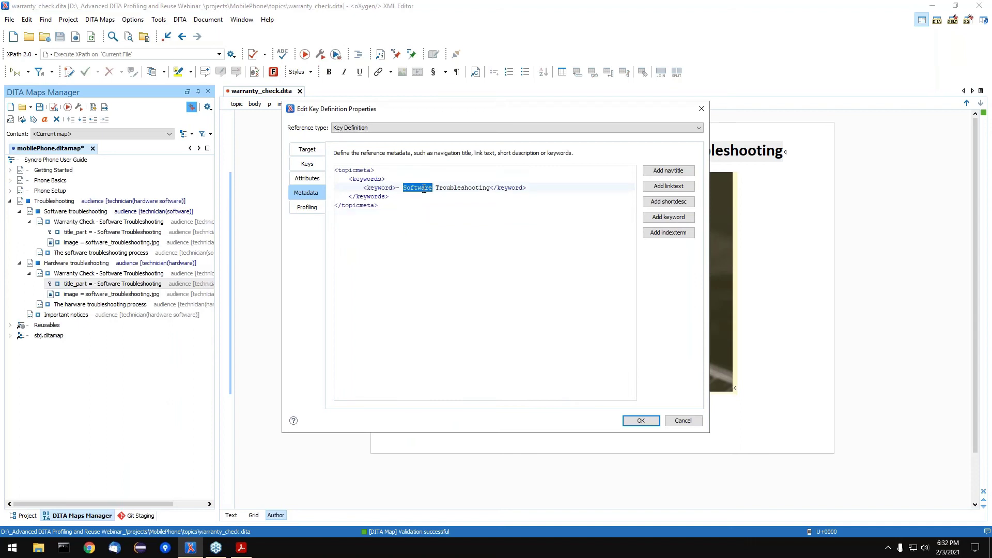
{"action": "type", "text": "Hardware"}
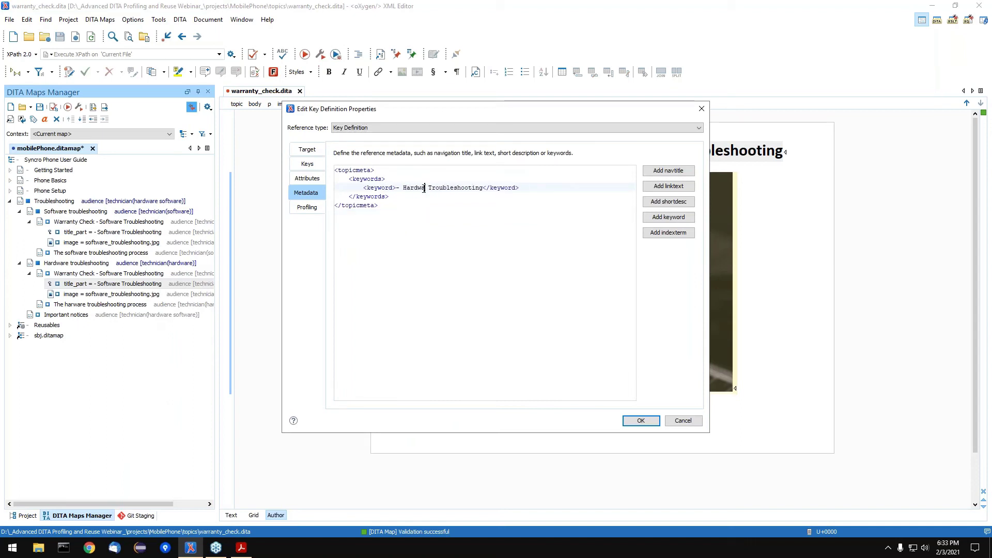
{"action": "left_click", "coordinate": [639, 421]}
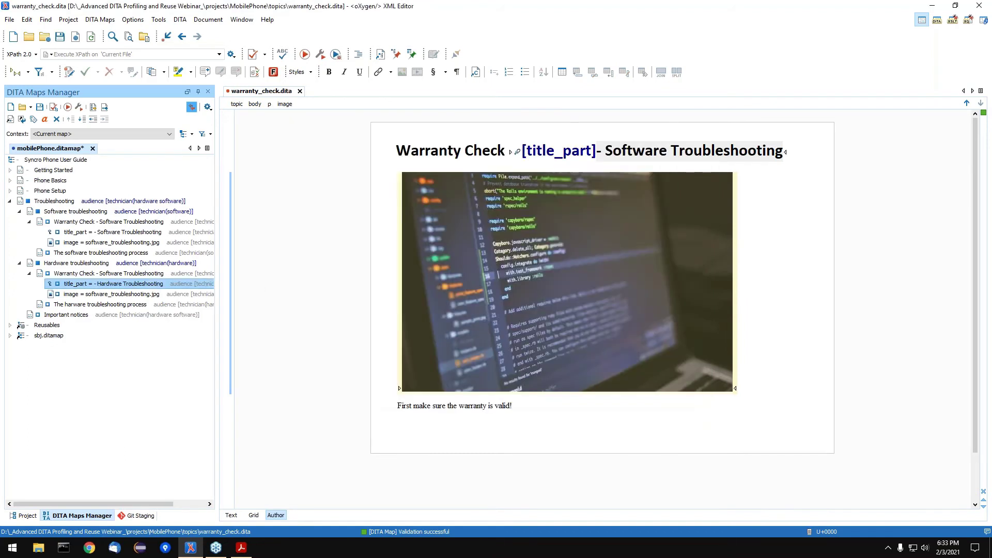
- Retarget the image key definition under the Hardware troubleshooting Warranty Check to image/hardware_troubleshooting.jpg and save the map
{"action": "right_click", "coordinate": [101, 296]}
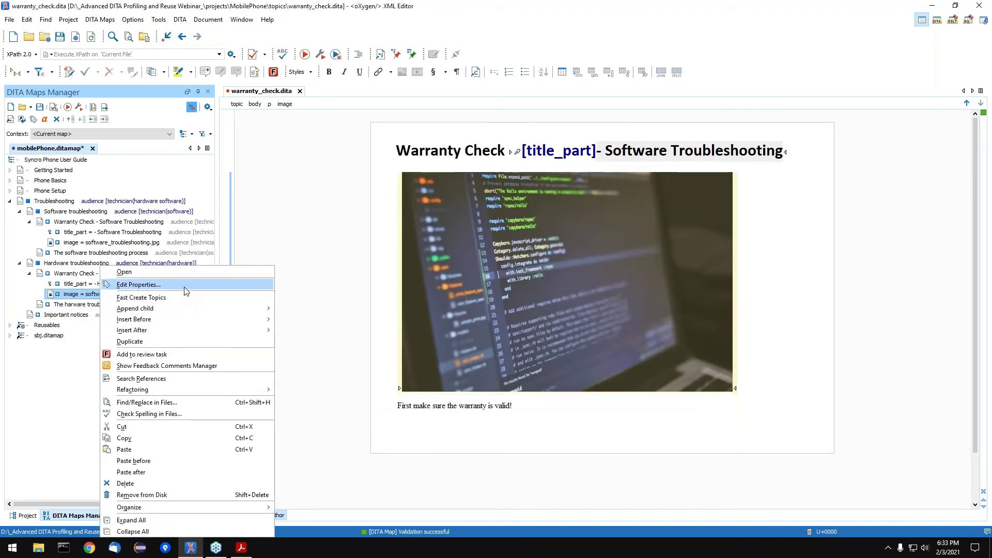
{"action": "left_click", "coordinate": [187, 290]}
{"action": "left_click", "coordinate": [310, 150]}
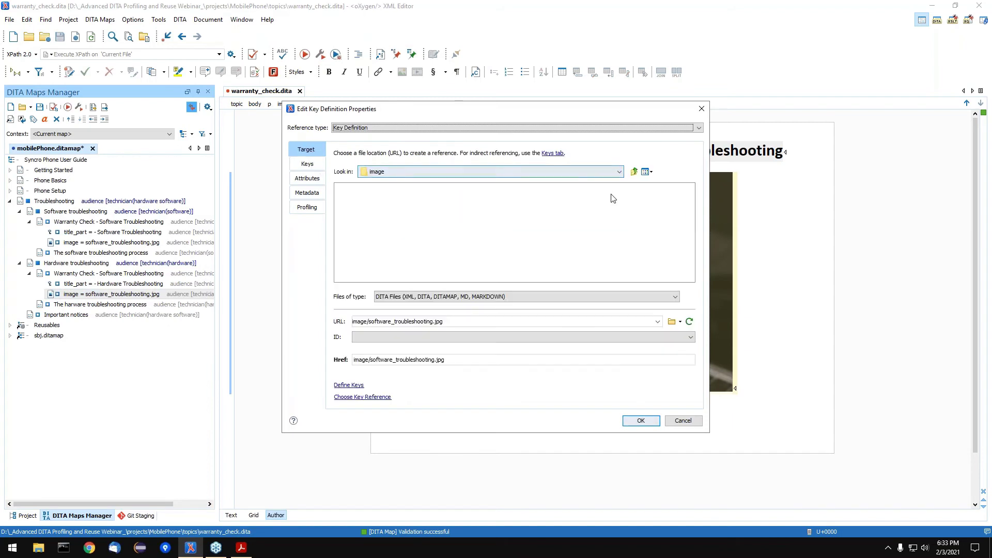
{"action": "left_click", "coordinate": [604, 296]}
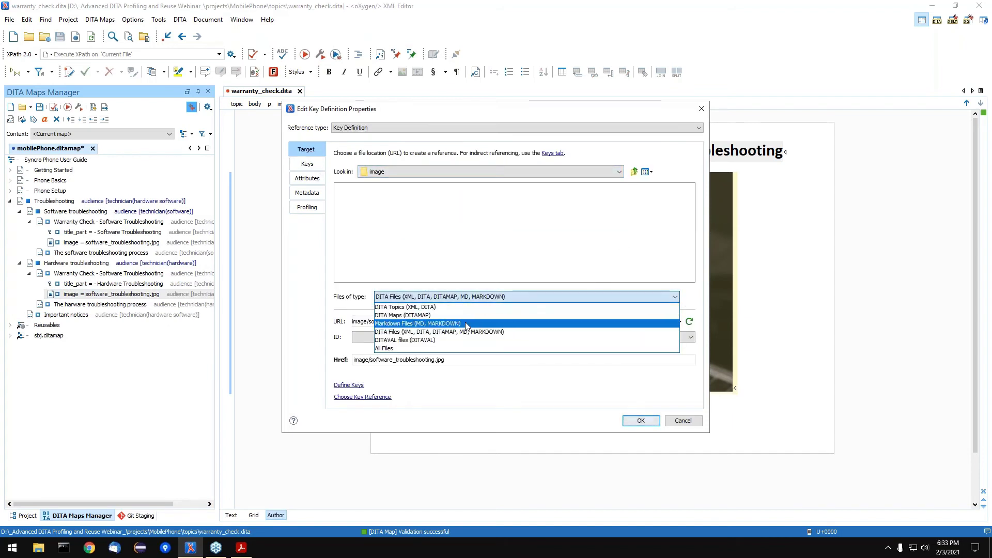
{"action": "left_click", "coordinate": [394, 348]}
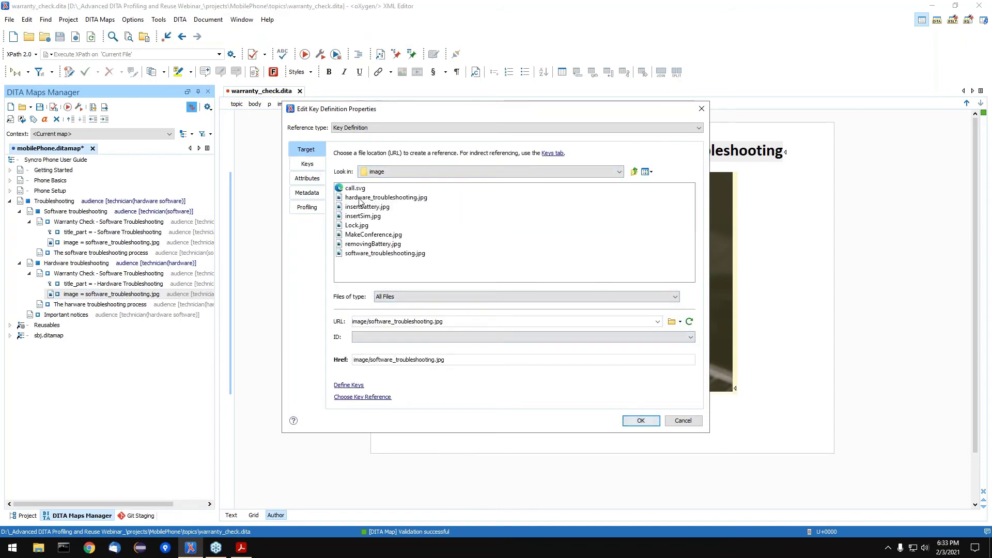
{"action": "left_click", "coordinate": [386, 198]}
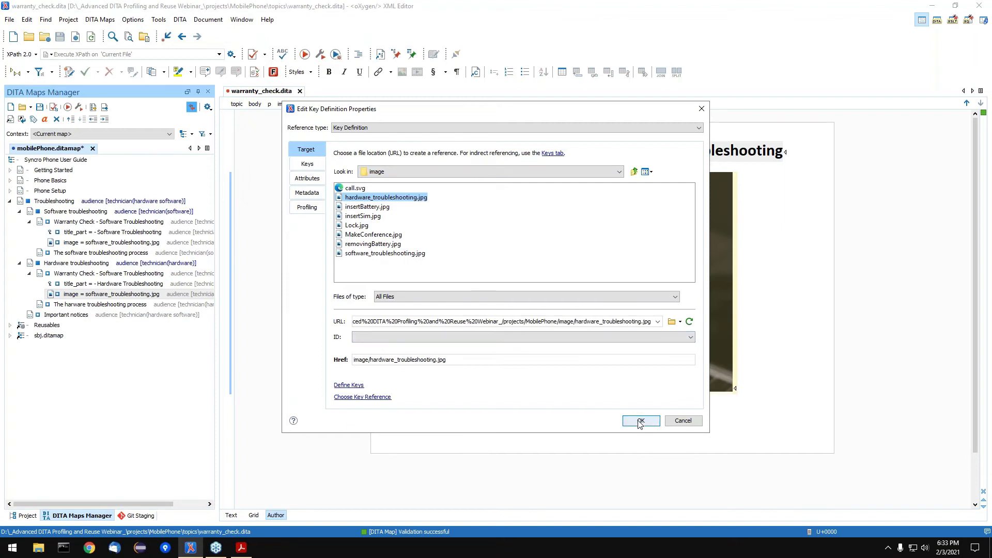
{"action": "left_click", "coordinate": [640, 421]}
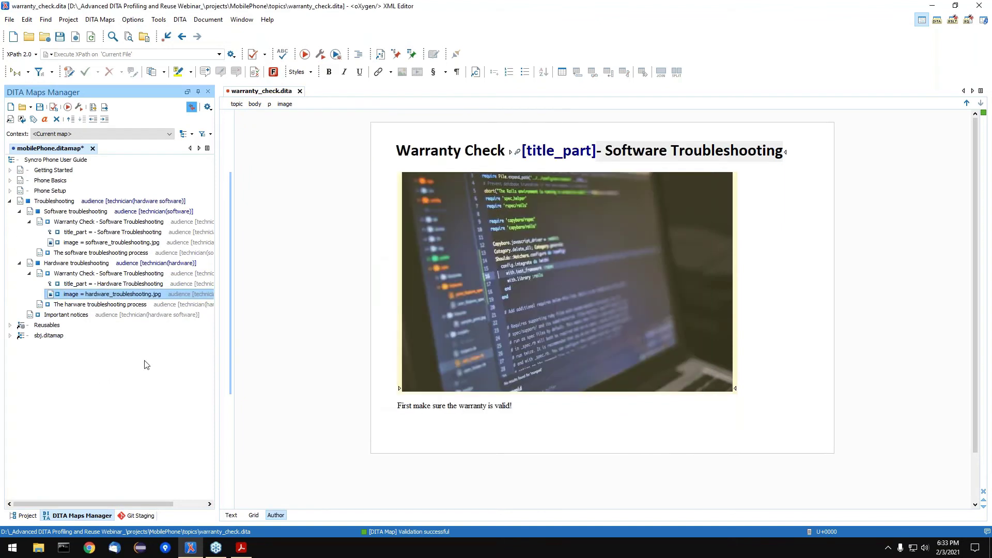
{"action": "key", "text": "ctrl+s"}
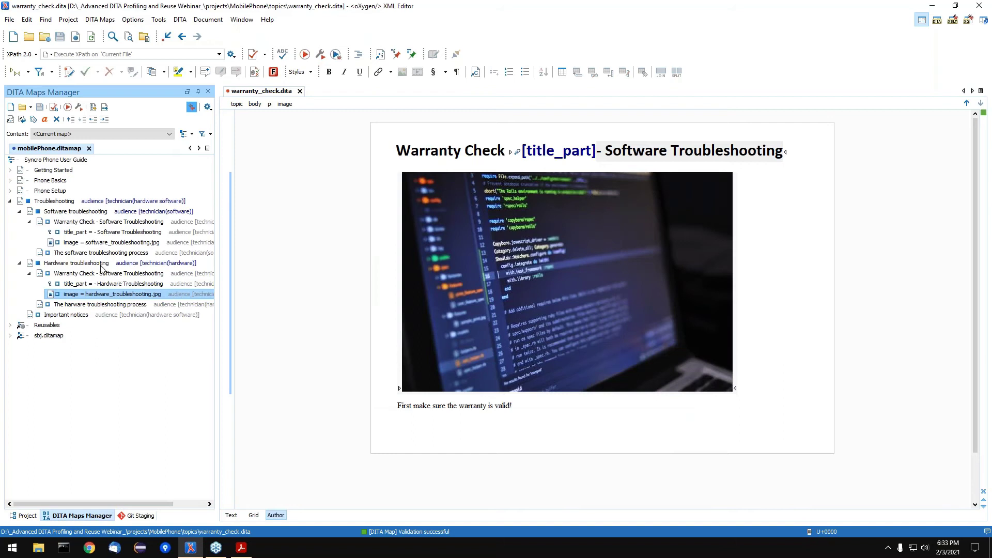
- Assign the key scope software_scope to the Warranty Check reference under Software troubleshooting
{"action": "left_click", "coordinate": [78, 274]}
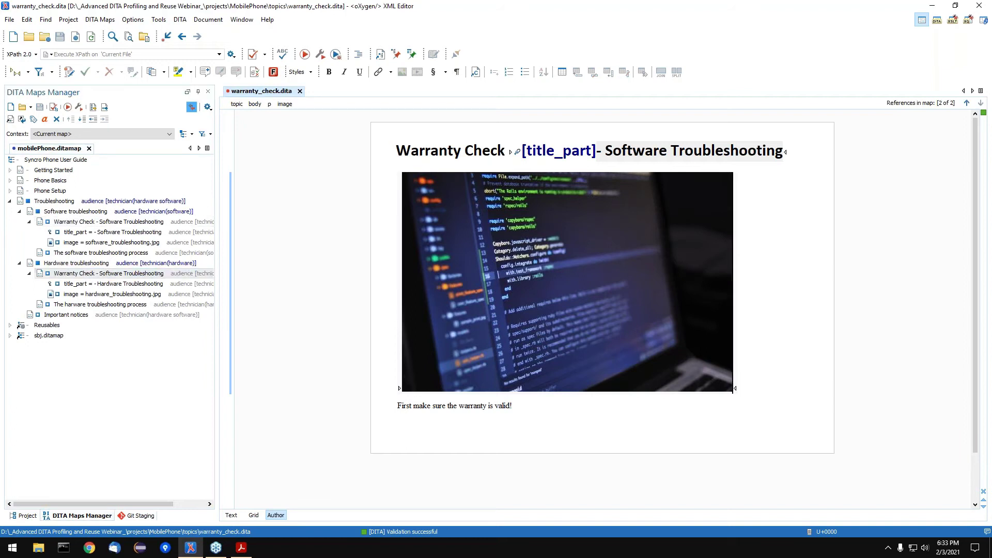
{"action": "left_click", "coordinate": [98, 222]}
{"action": "left_click", "coordinate": [89, 275]}
{"action": "right_click", "coordinate": [81, 223]}
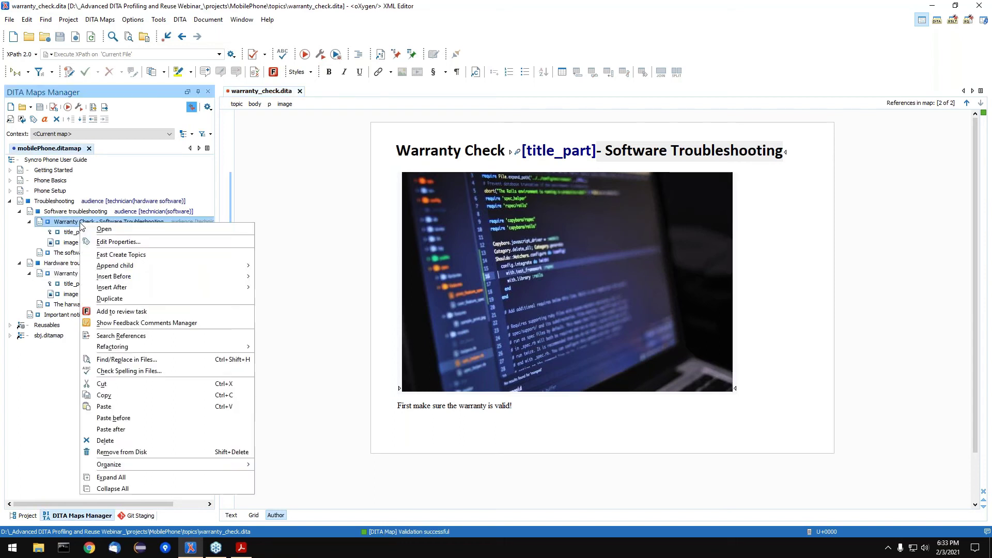
{"action": "left_click", "coordinate": [181, 242]}
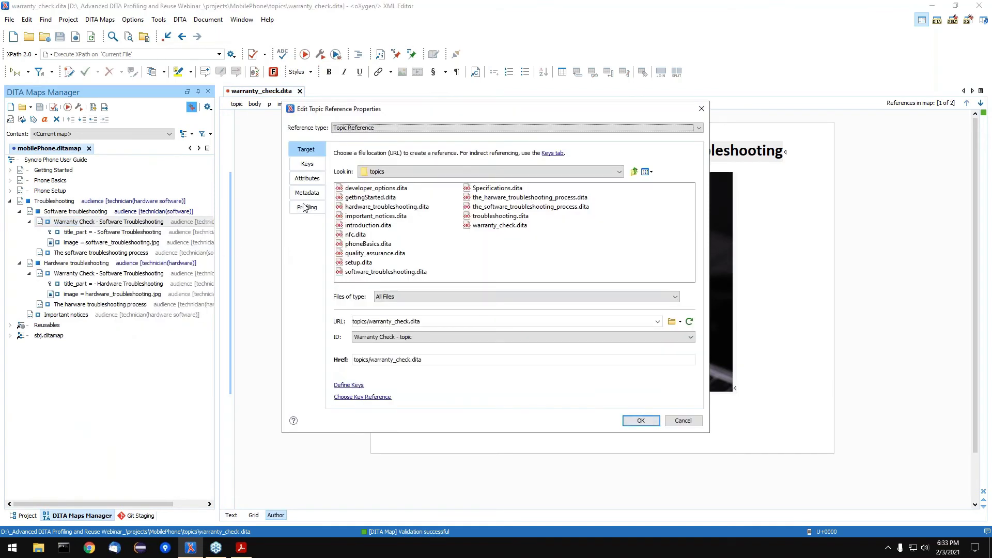
{"action": "left_click", "coordinate": [307, 164]}
{"action": "left_click", "coordinate": [393, 193]}
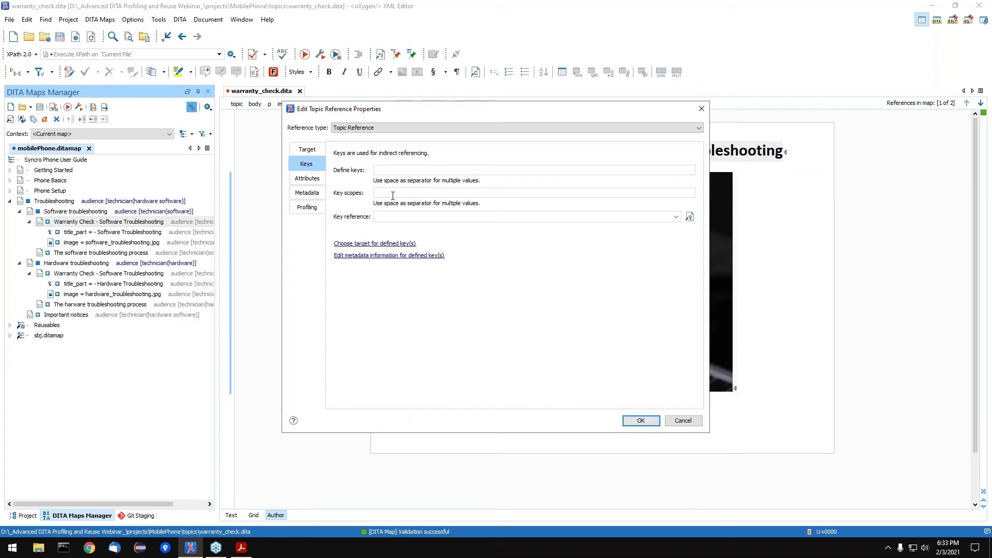
{"action": "type", "text": "software_scope"}
{"action": "left_click", "coordinate": [643, 424]}
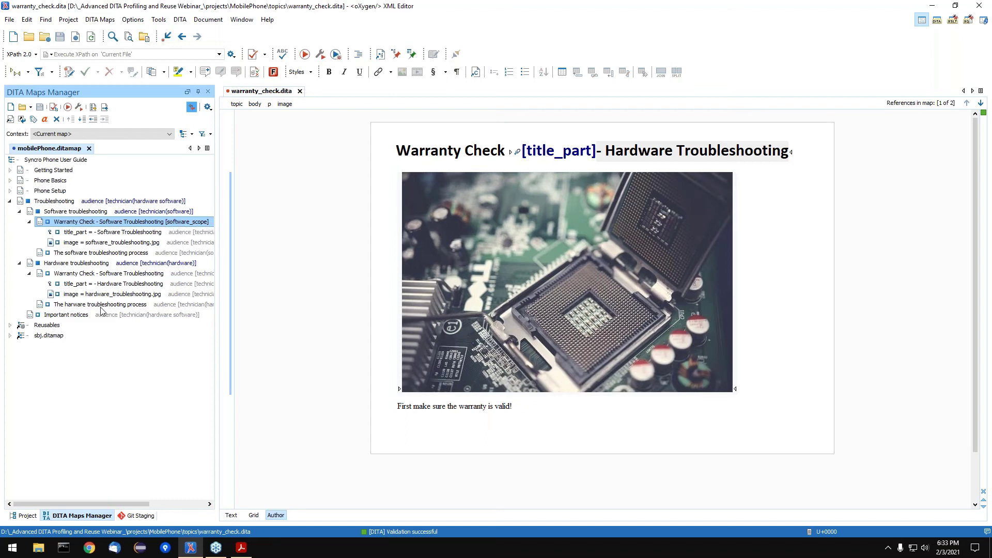
- Assign the key scope hardware_scope to the Warranty Check reference under Hardware troubleshooting and save the map
{"action": "left_click", "coordinate": [95, 275]}
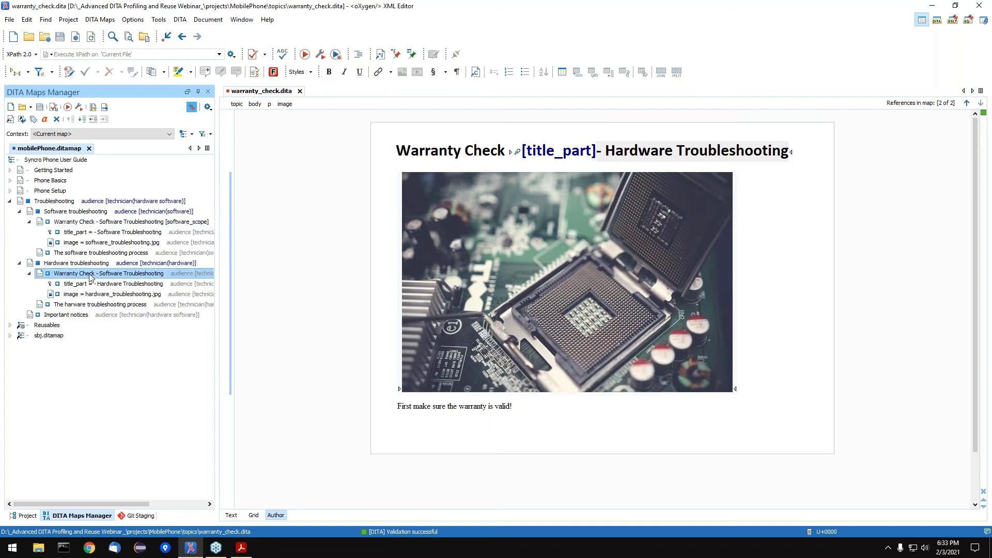
{"action": "right_click", "coordinate": [90, 276]}
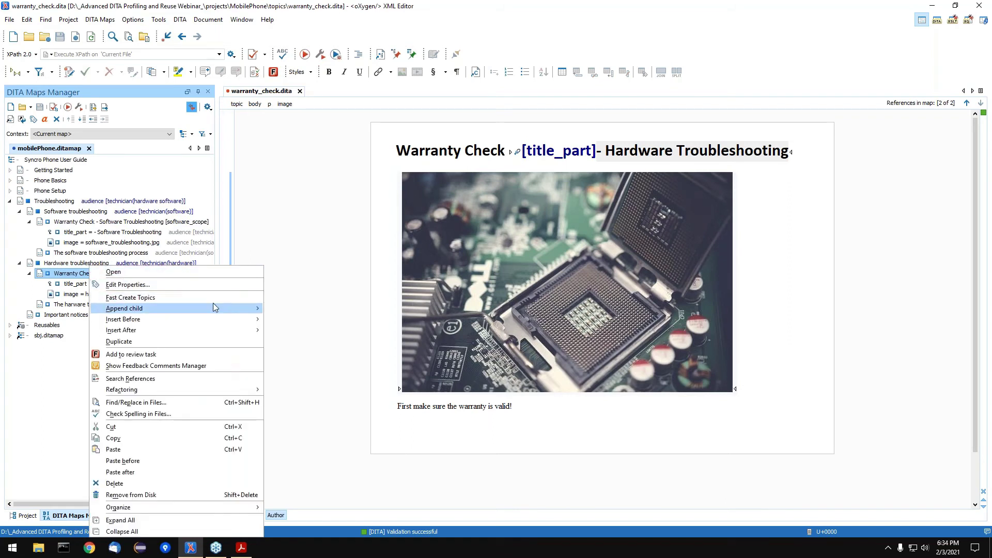
{"action": "mouse_move", "coordinate": [216, 305]}
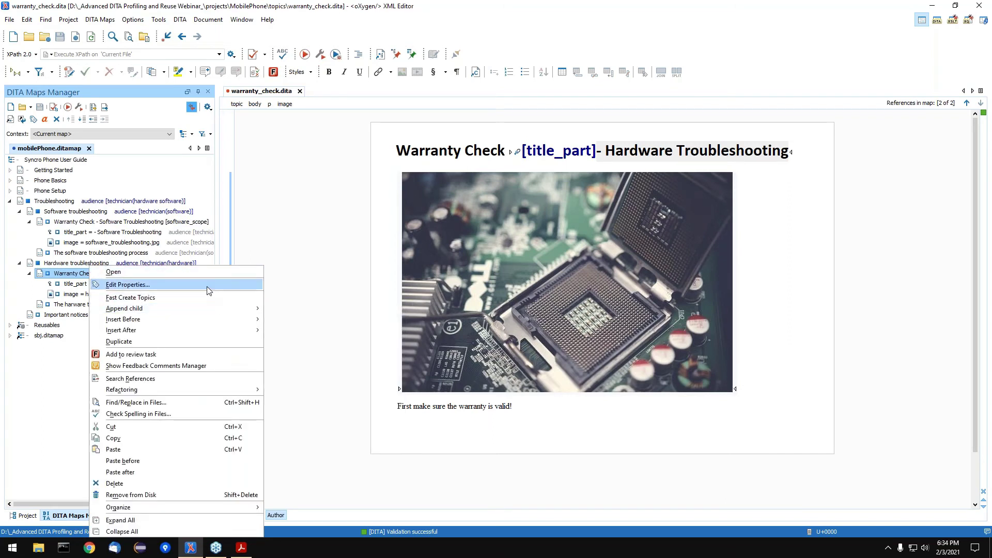
{"action": "left_click", "coordinate": [206, 285]}
{"action": "left_click", "coordinate": [418, 189]}
{"action": "type", "text": "hardware"}
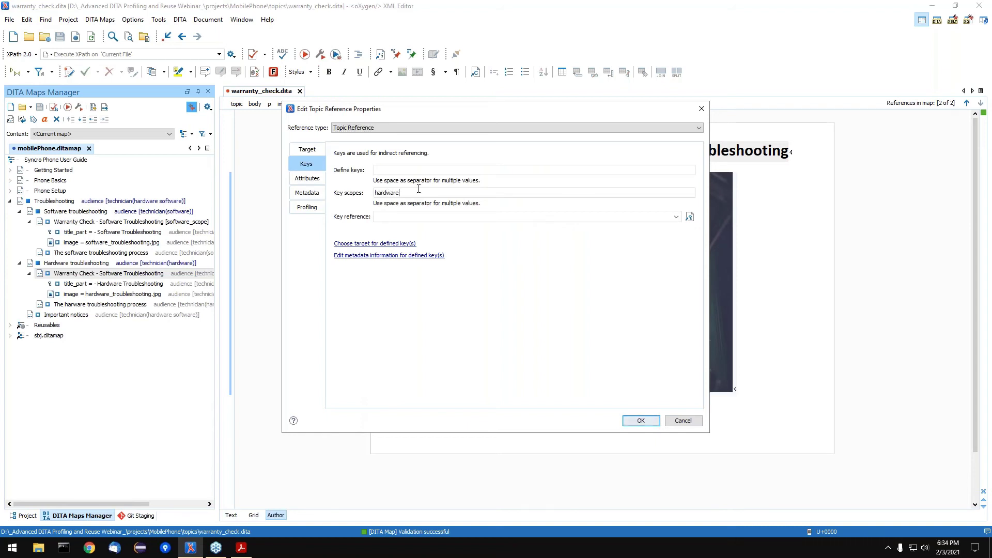
{"action": "type", "text": "_scope"}
{"action": "left_click", "coordinate": [639, 420]}
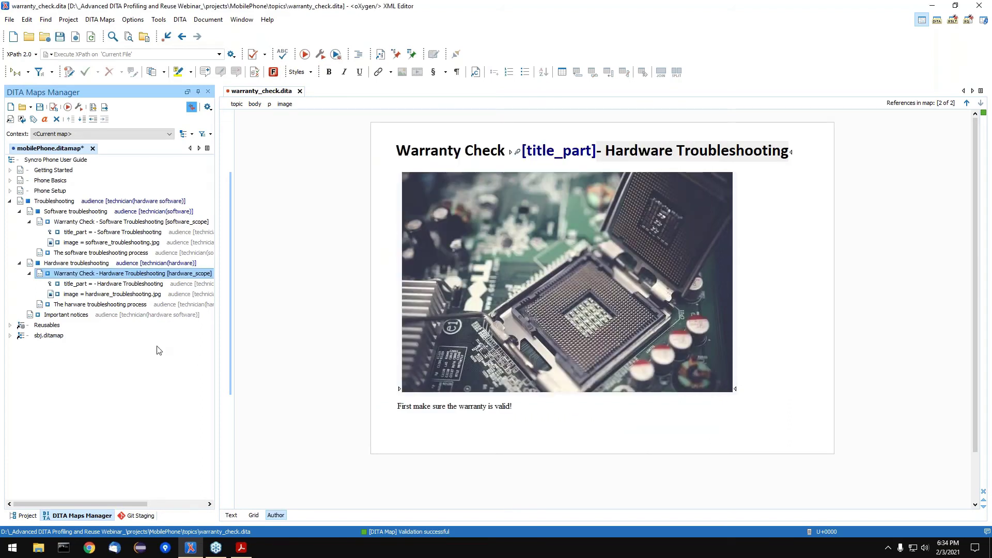
{"action": "key", "text": "ctrl+s"}
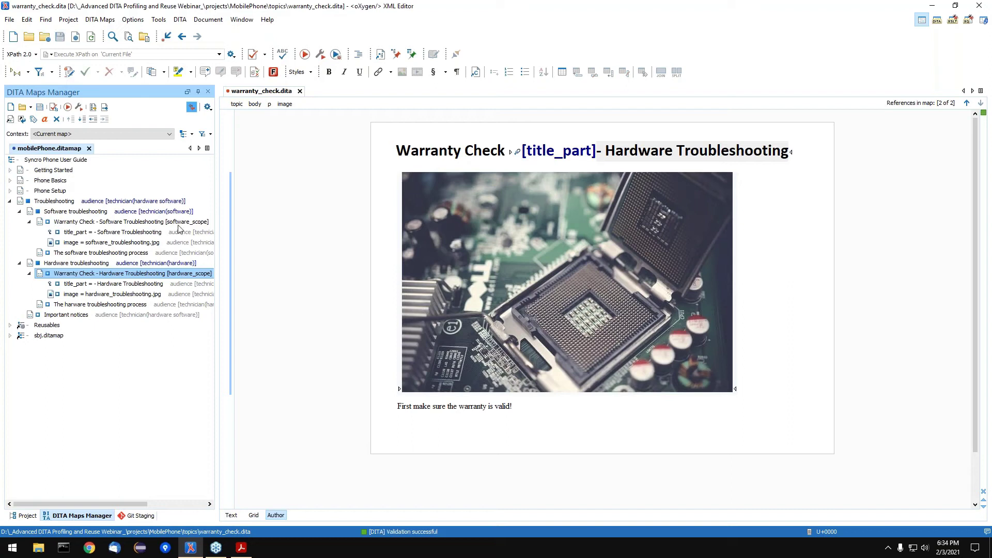
- Open the Warranty Check topic from both map references and switch between them to compare the title and image in each key scope
{"action": "left_click", "coordinate": [66, 223]}
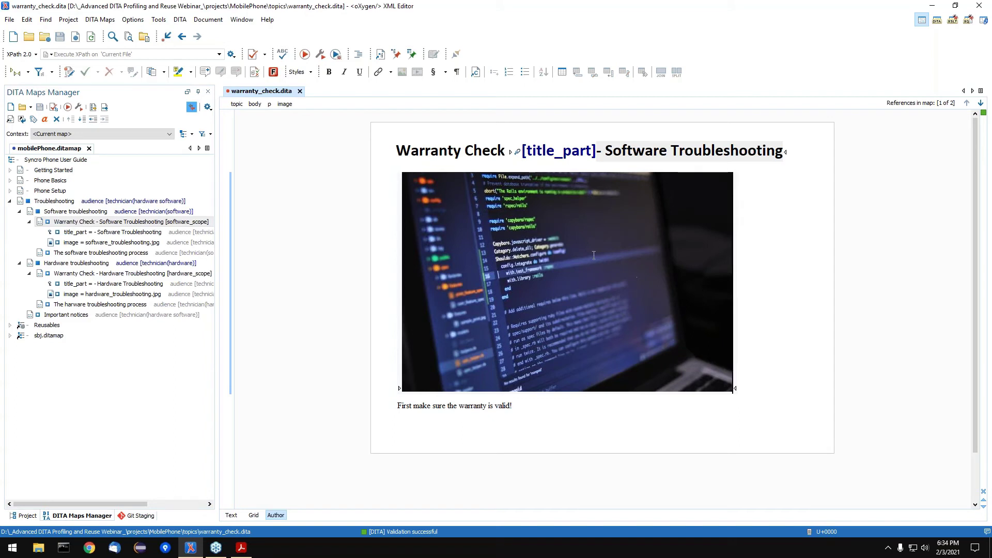
{"action": "double_click", "coordinate": [80, 273]}
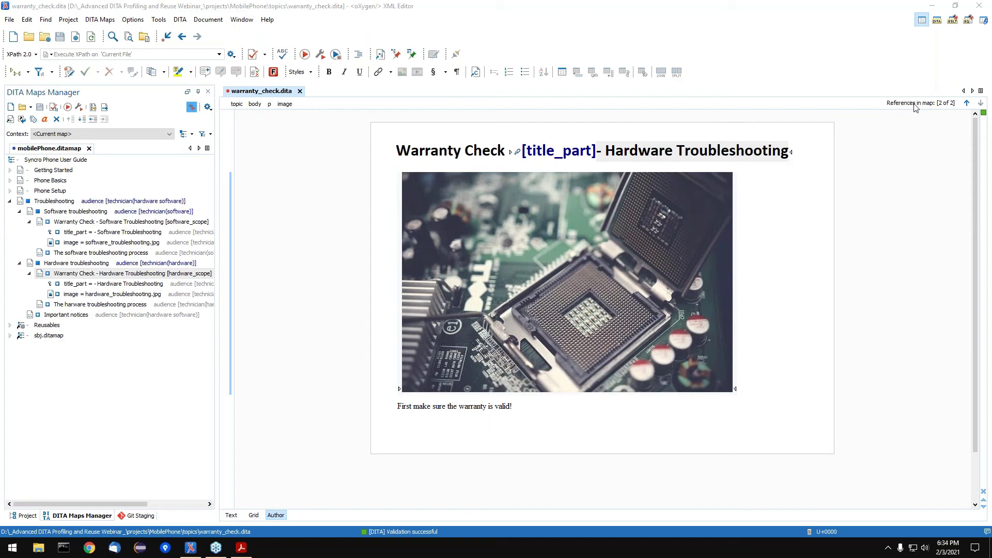
{"action": "left_click", "coordinate": [967, 104]}
{"action": "left_click", "coordinate": [979, 104]}
{"action": "left_click", "coordinate": [967, 104]}
{"action": "left_click", "coordinate": [980, 105]}
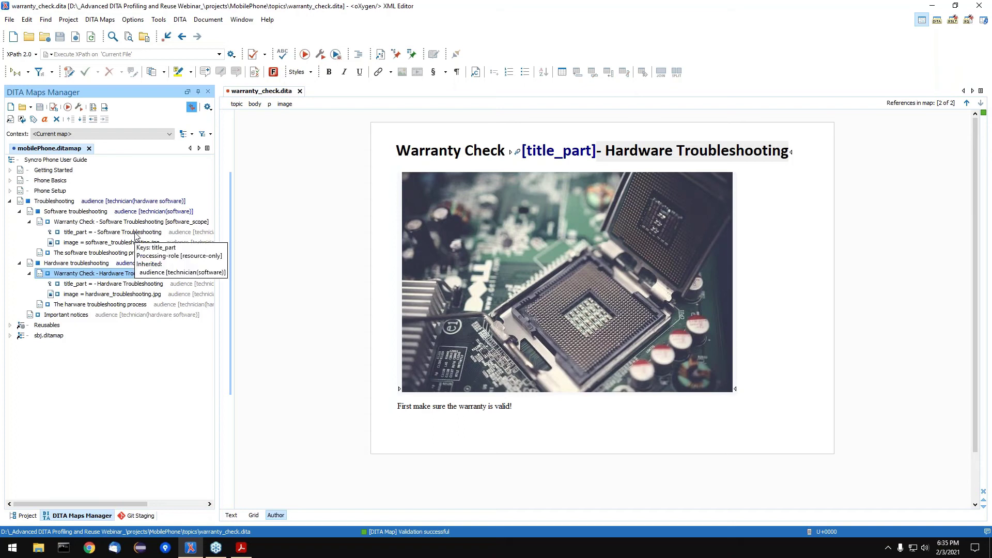
- Switch to the PDF presentation and advance to the Branch filtering (1/3) slide
{"action": "left_click", "coordinate": [242, 549]}
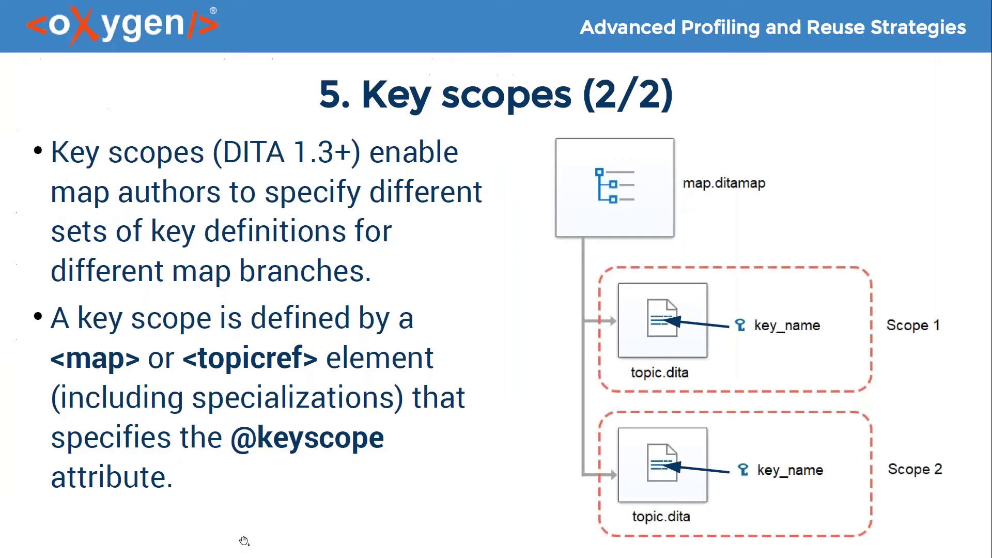
{"action": "left_click", "coordinate": [403, 319]}
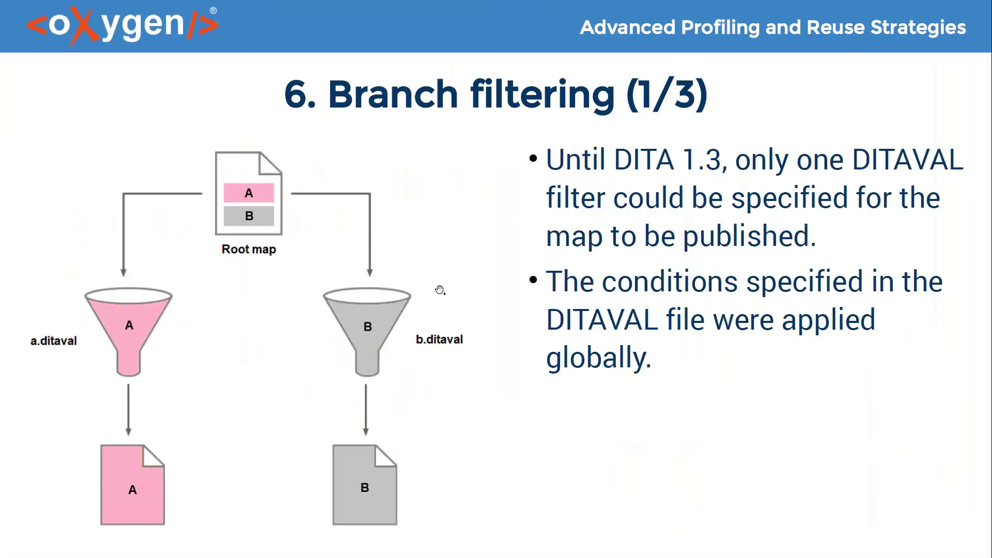
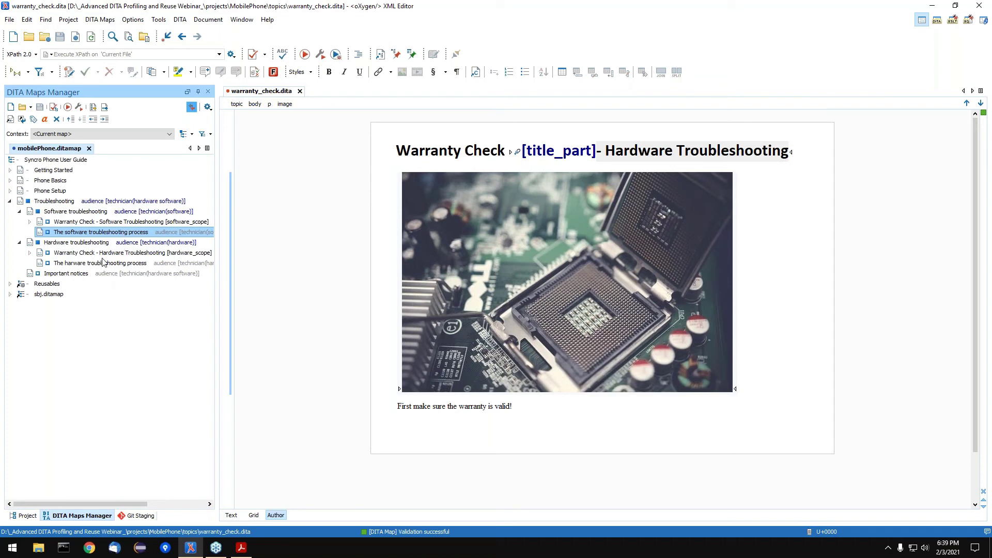
- Open quality_assurance.dita from the project's topics folder and close warranty_check.dita
{"action": "left_click", "coordinate": [22, 515]}
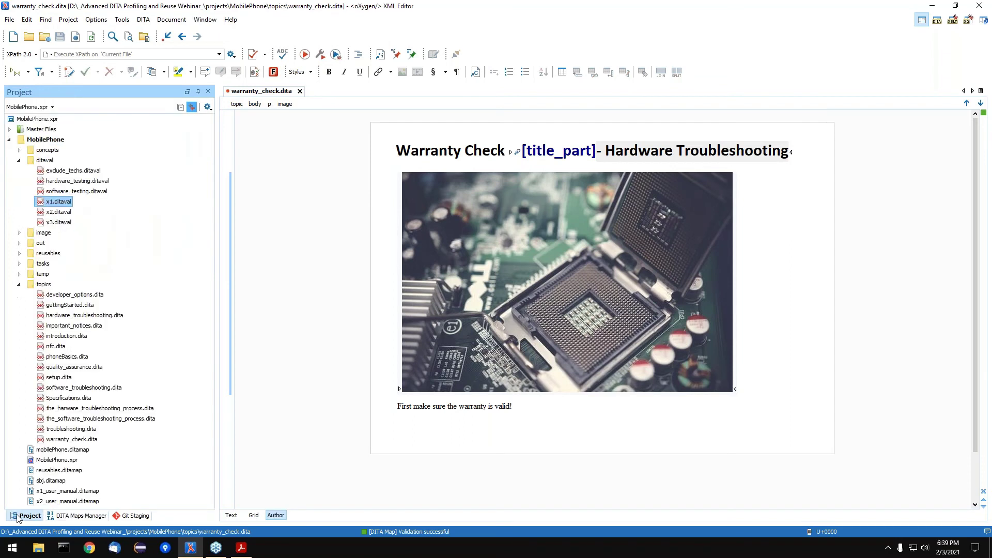
{"action": "left_click", "coordinate": [68, 369]}
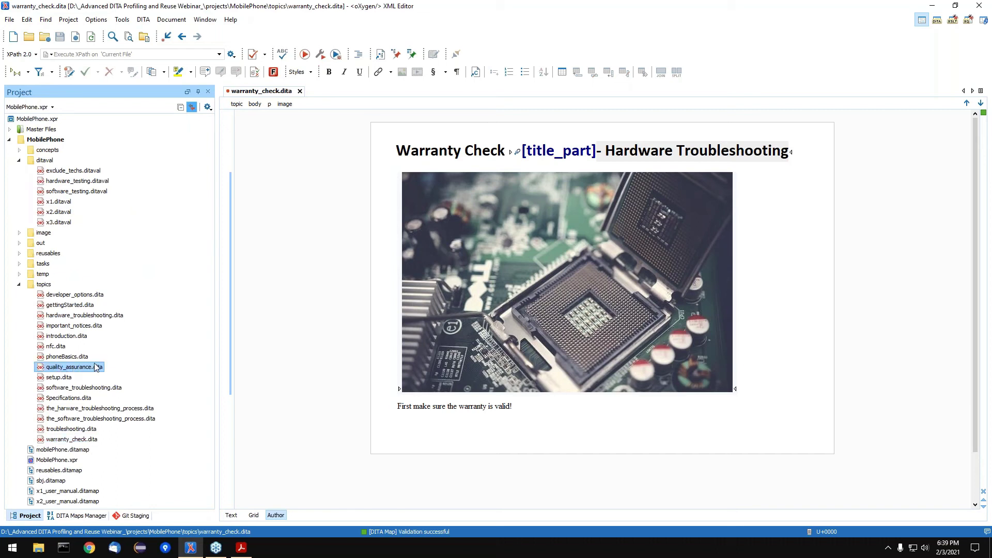
{"action": "double_click", "coordinate": [70, 370]}
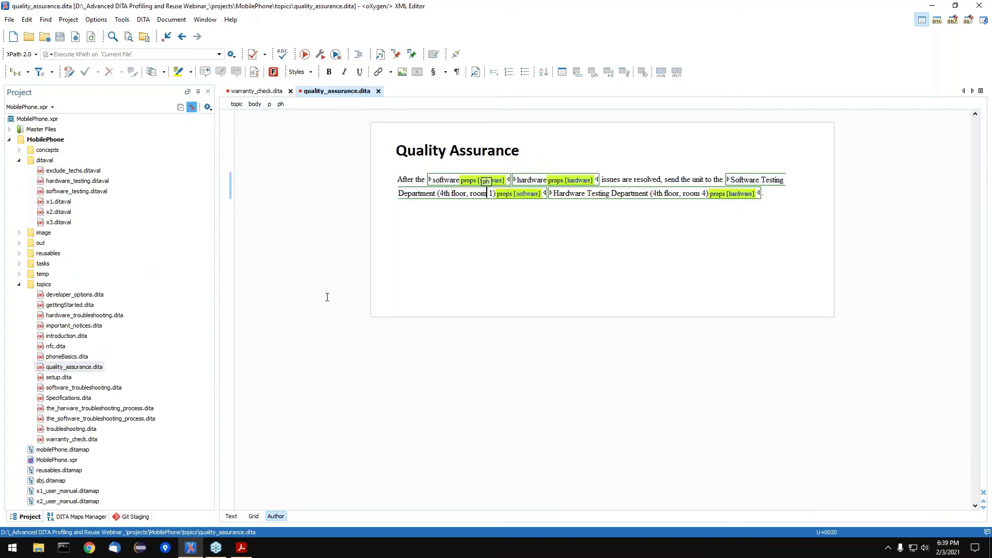
{"action": "left_click", "coordinate": [290, 91]}
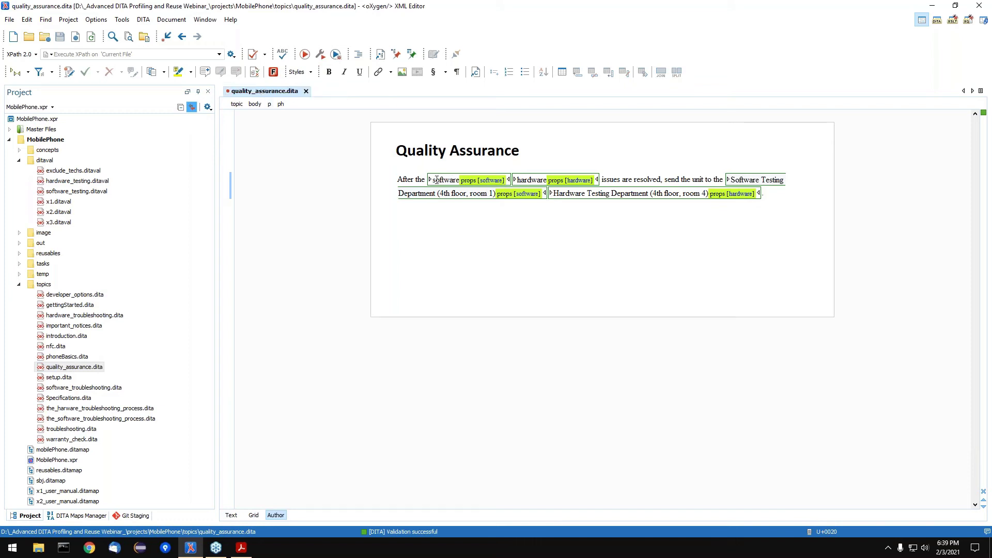
- Examine the software and hardware profiled phrases in the Quality Assurance paragraph
{"action": "left_click_drag", "start_coordinate": [435, 179], "coordinate": [456, 180]}
{"action": "left_click_drag", "start_coordinate": [526, 178], "coordinate": [537, 179]}
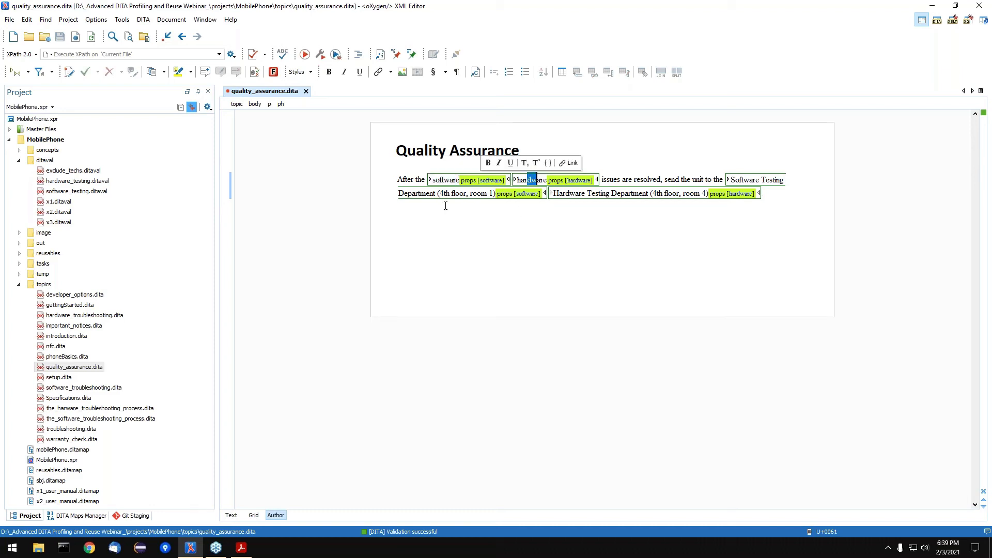
{"action": "left_click", "coordinate": [458, 222]}
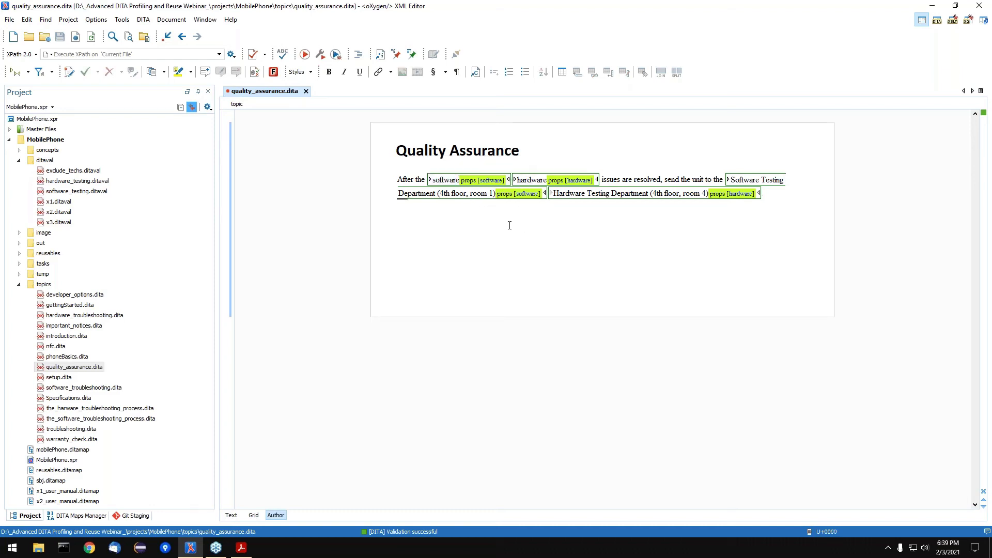
- Insert a topic reference to the open quality_assurance.dita before The software troubleshooting process in mobilePhone.ditamap
{"action": "left_click", "coordinate": [19, 161]}
{"action": "left_click", "coordinate": [20, 223]}
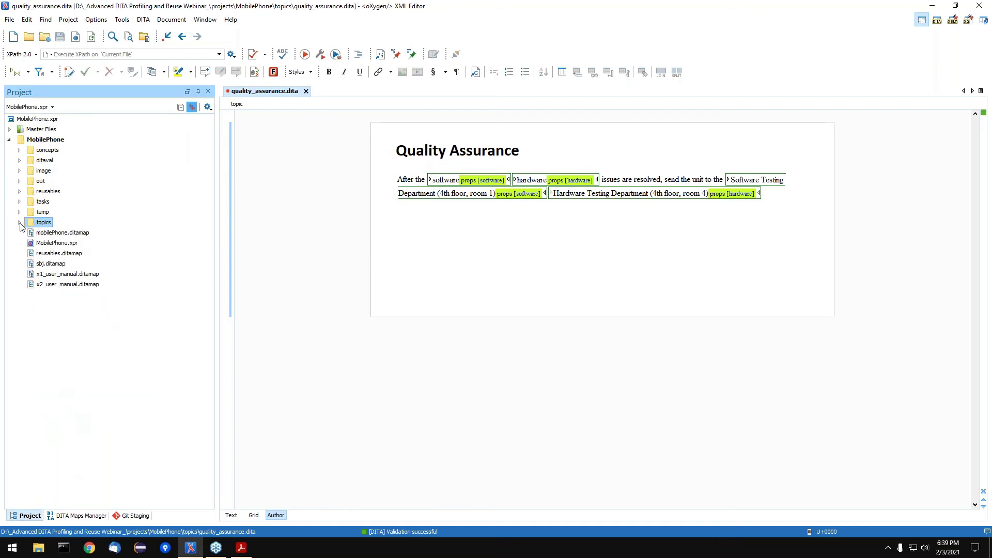
{"action": "left_click", "coordinate": [75, 516]}
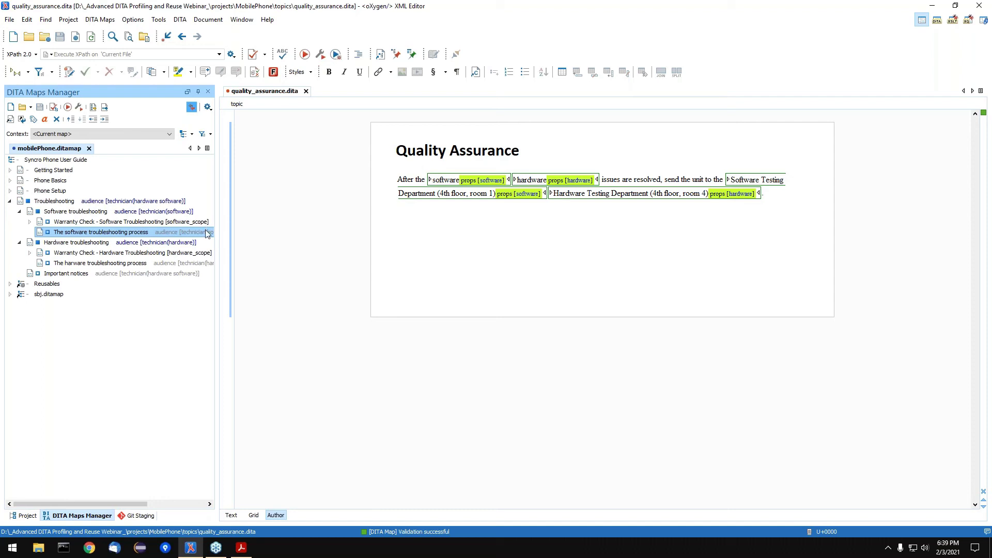
{"action": "right_click", "coordinate": [103, 234]}
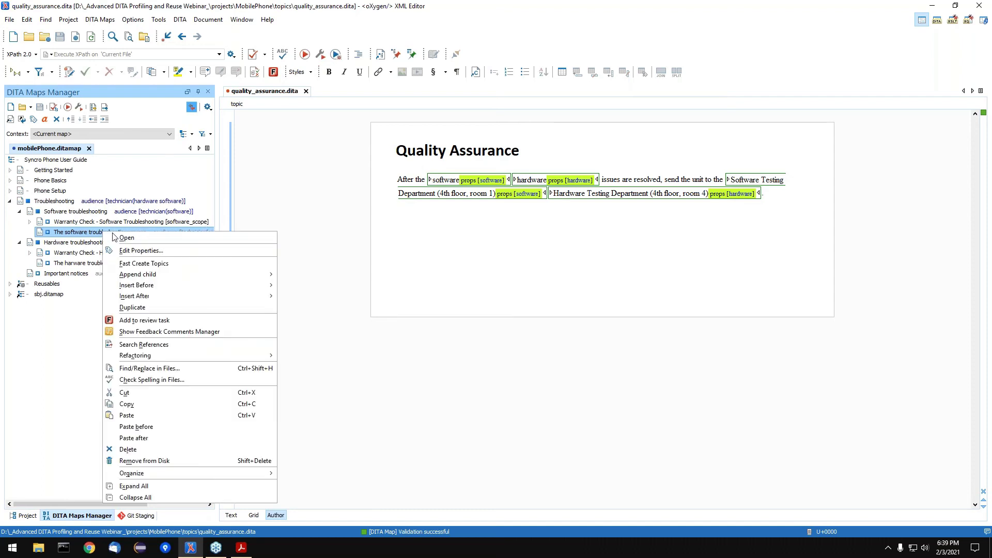
{"action": "mouse_move", "coordinate": [230, 285]}
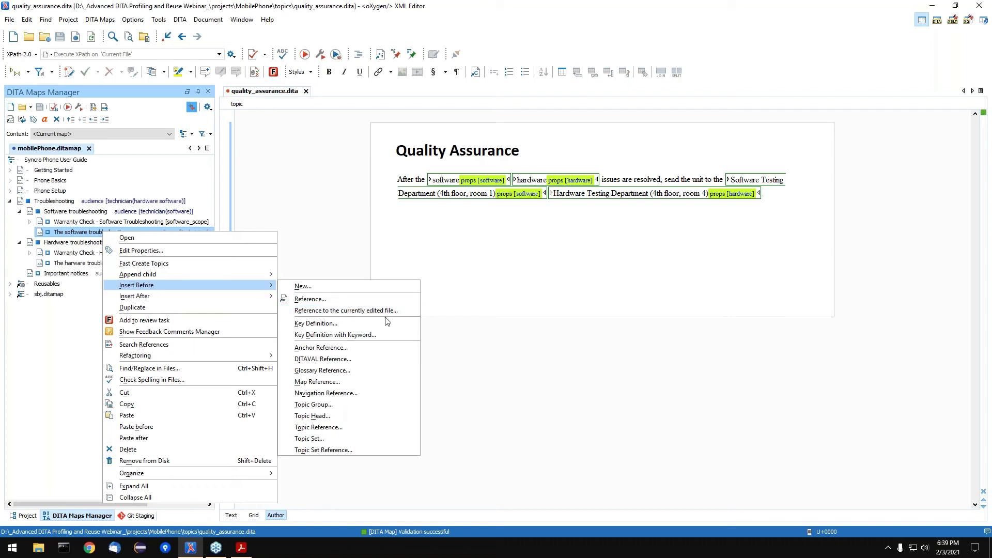
{"action": "left_click", "coordinate": [406, 312]}
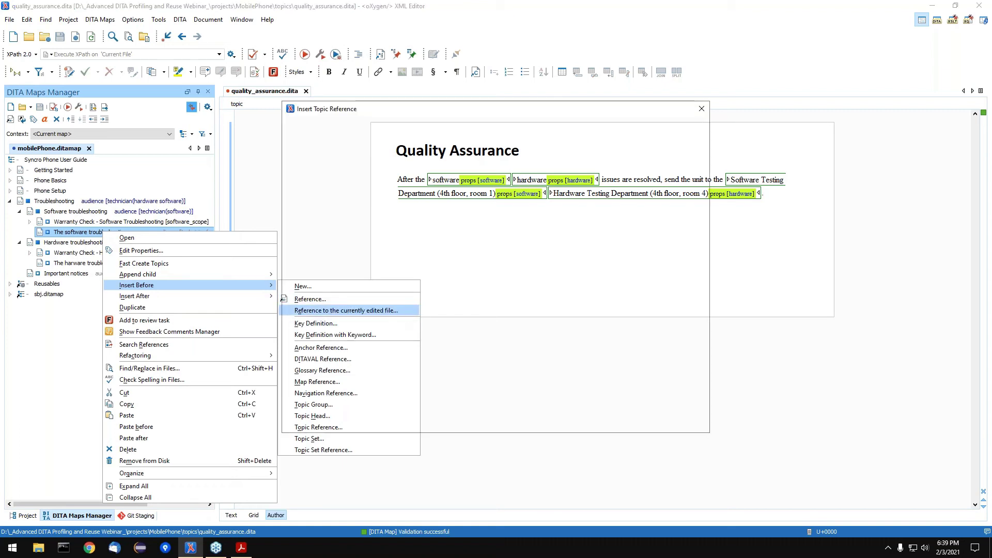
{"action": "left_click", "coordinate": [614, 420]}
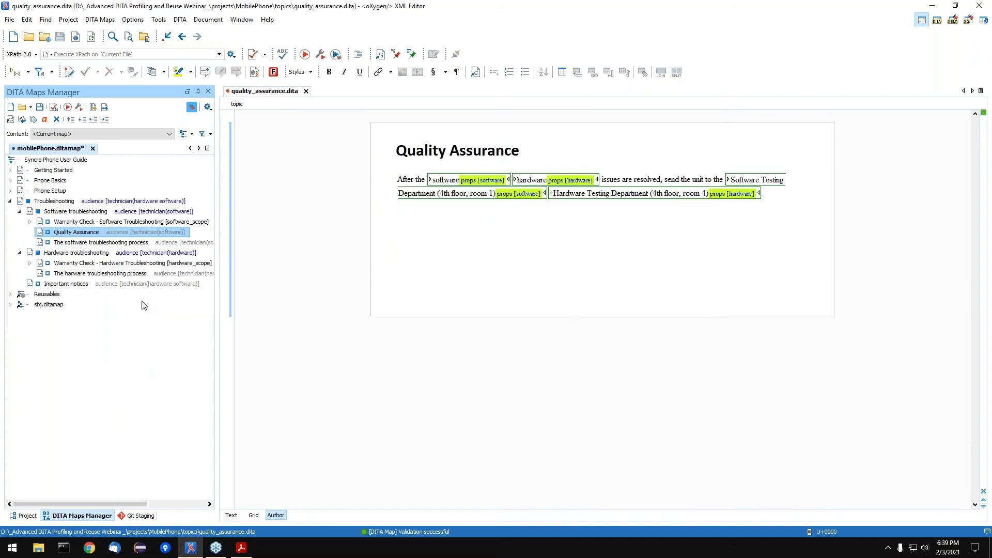
- Insert a second reference to quality_assurance.dita after The harware troubleshooting process under Hardware troubleshooting and save the map
{"action": "right_click", "coordinate": [98, 275]}
{"action": "mouse_move", "coordinate": [251, 311]}
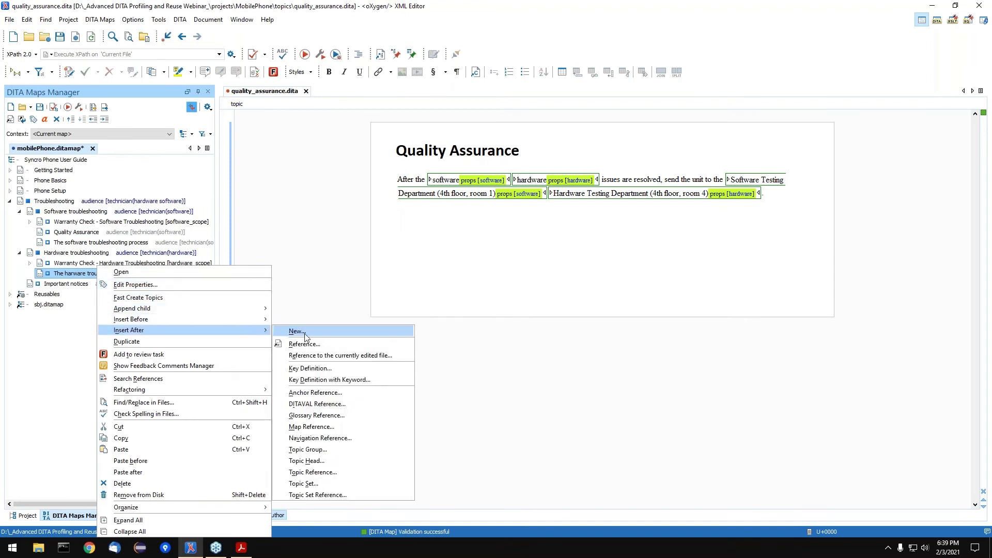
{"action": "left_click", "coordinate": [350, 356]}
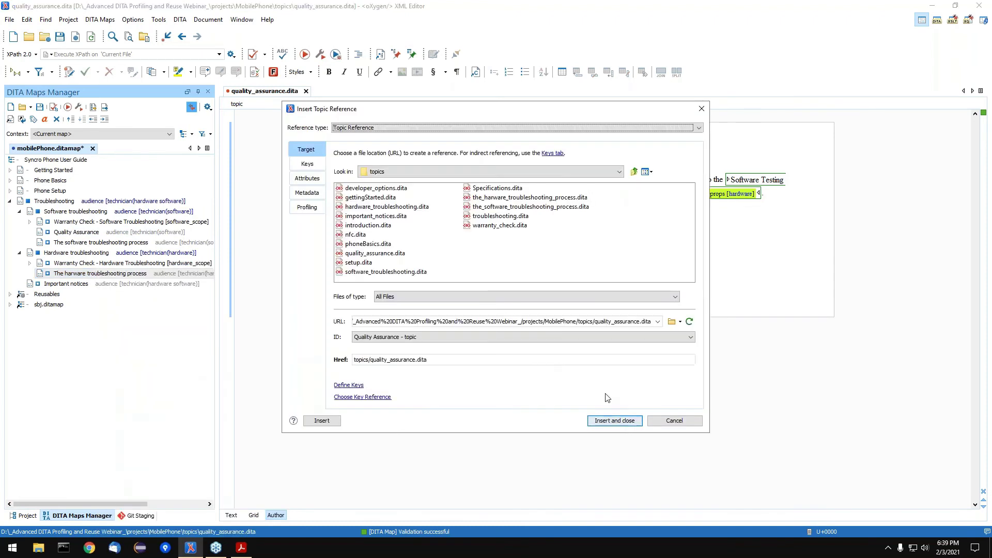
{"action": "left_click", "coordinate": [613, 420]}
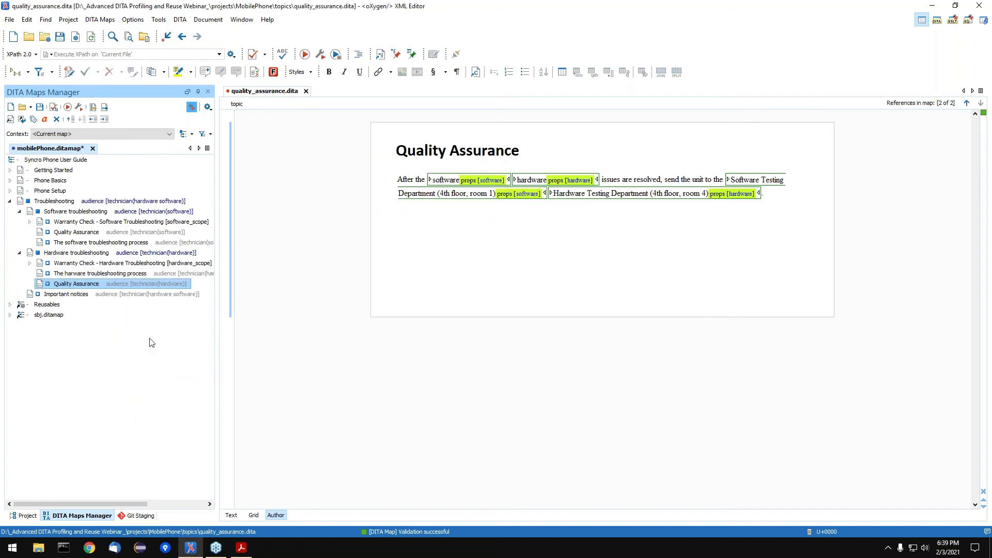
{"action": "key", "text": "ctrl+s"}
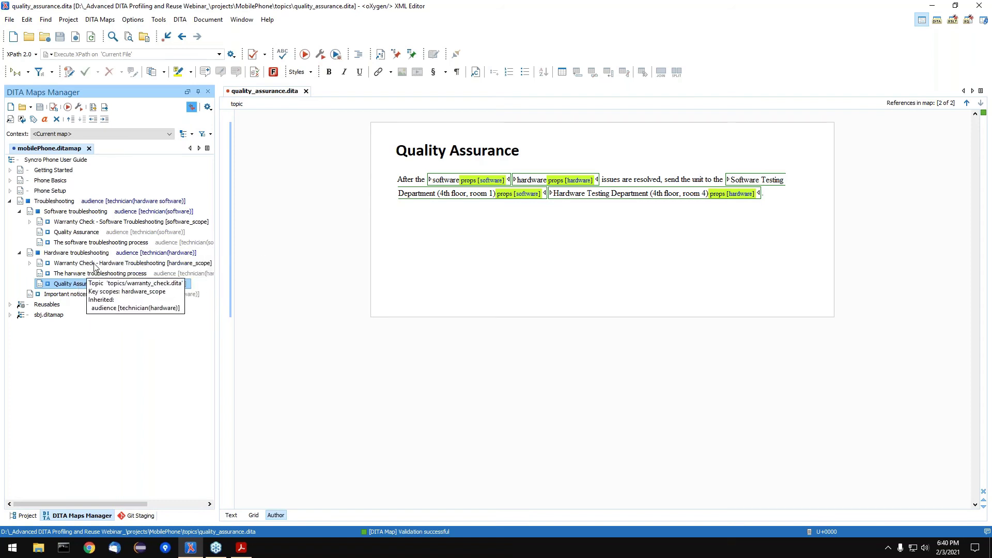
- Move the Quality Assurance reference under Software troubleshooting below The software troubleshooting process and save the map
{"action": "left_click", "coordinate": [78, 233]}
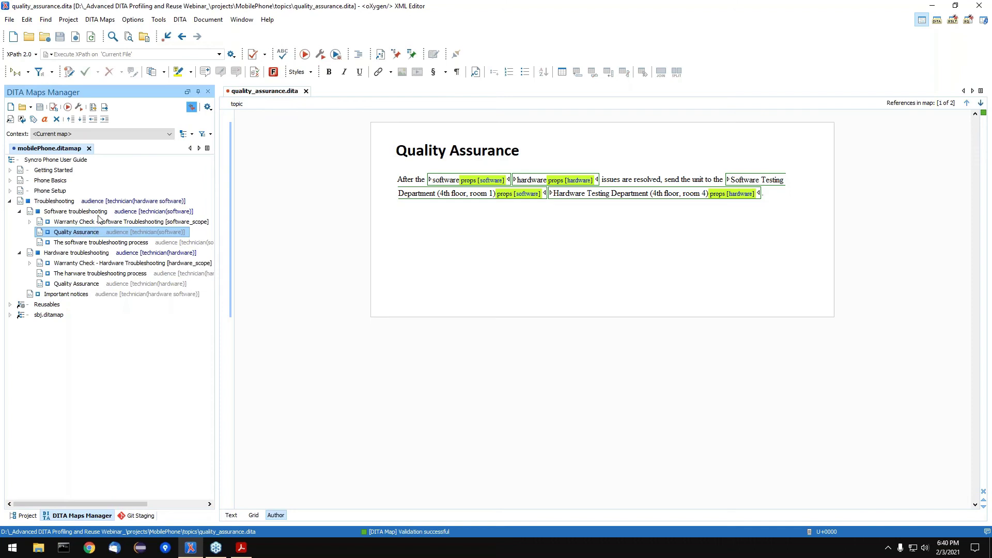
{"action": "left_click", "coordinate": [82, 119]}
{"action": "key", "text": "ctrl+s"}
- Open hardware_testing.ditaval from the project's ditaval folder, examine its exclude rule and close the file
{"action": "left_click", "coordinate": [21, 516]}
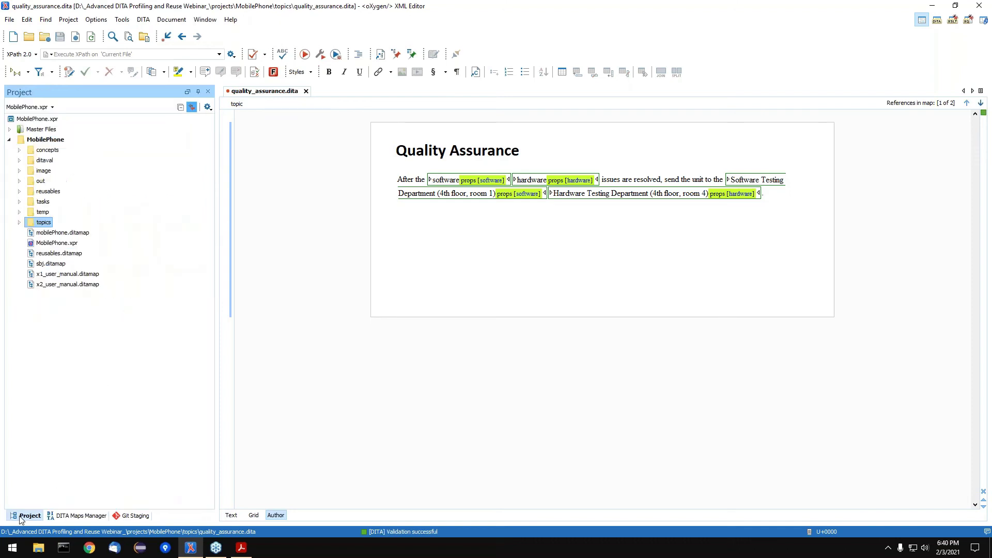
{"action": "left_click", "coordinate": [19, 222]}
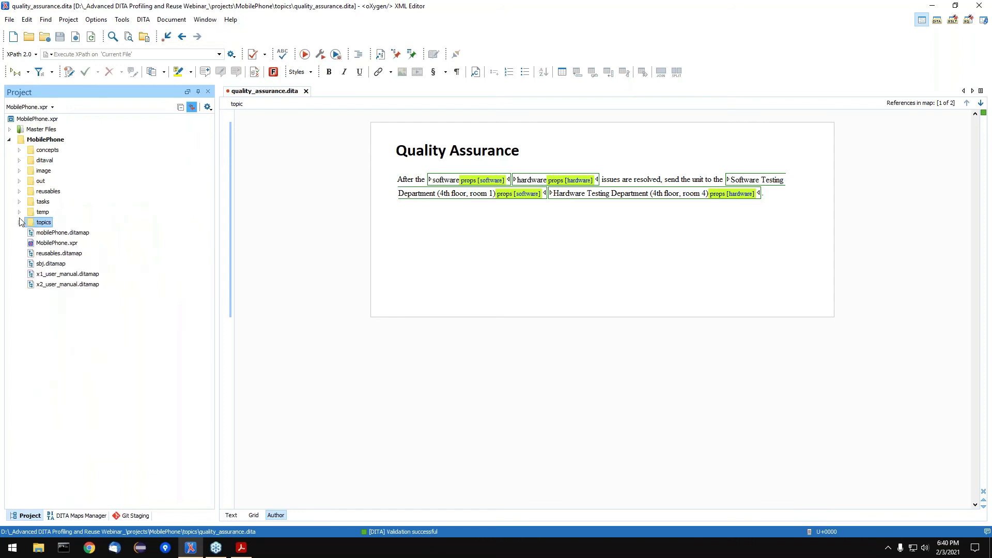
{"action": "left_click", "coordinate": [20, 160]}
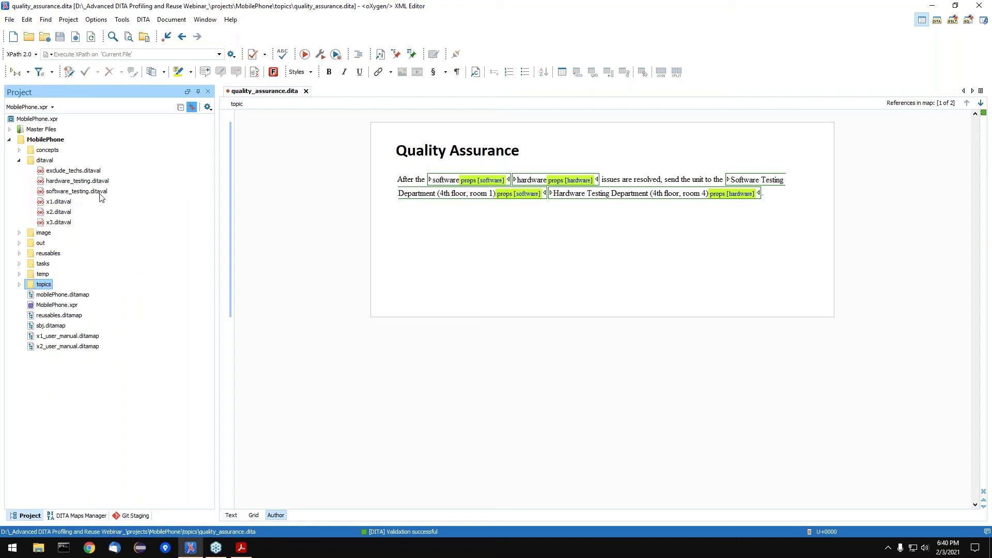
{"action": "double_click", "coordinate": [75, 181]}
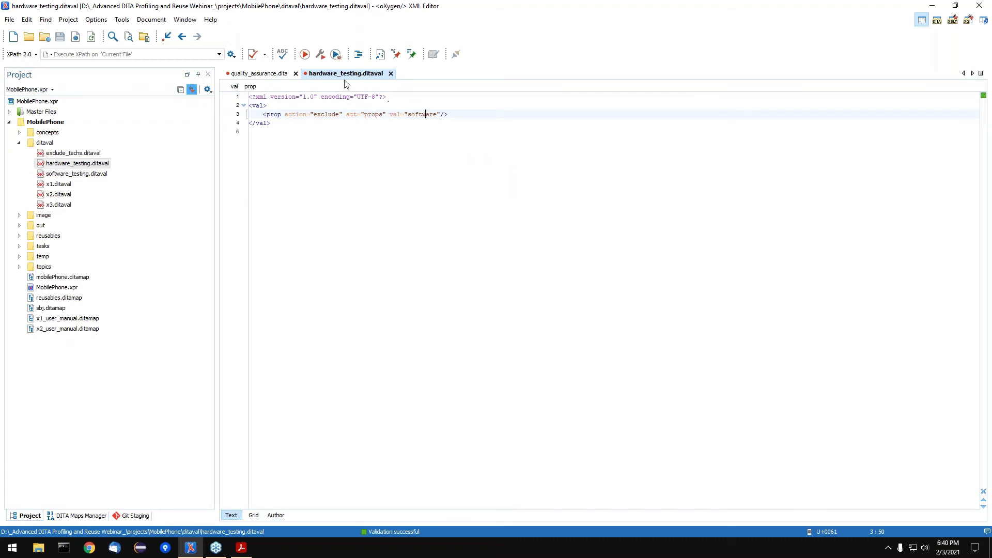
{"action": "left_click", "coordinate": [391, 73]}
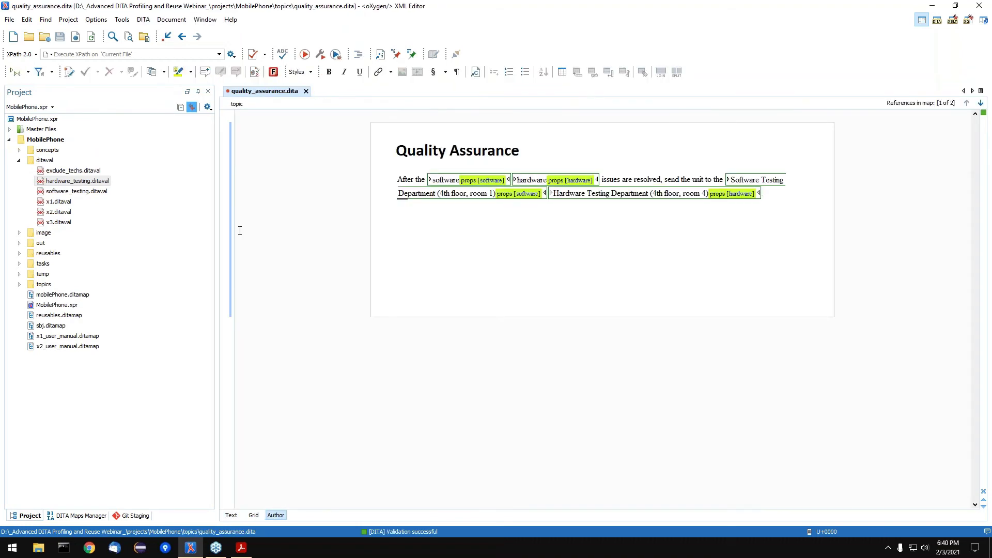
- Append a DITAVAL reference to software_testing.ditaval as a child of Quality Assurance under Software troubleshooting
{"action": "left_click", "coordinate": [87, 515]}
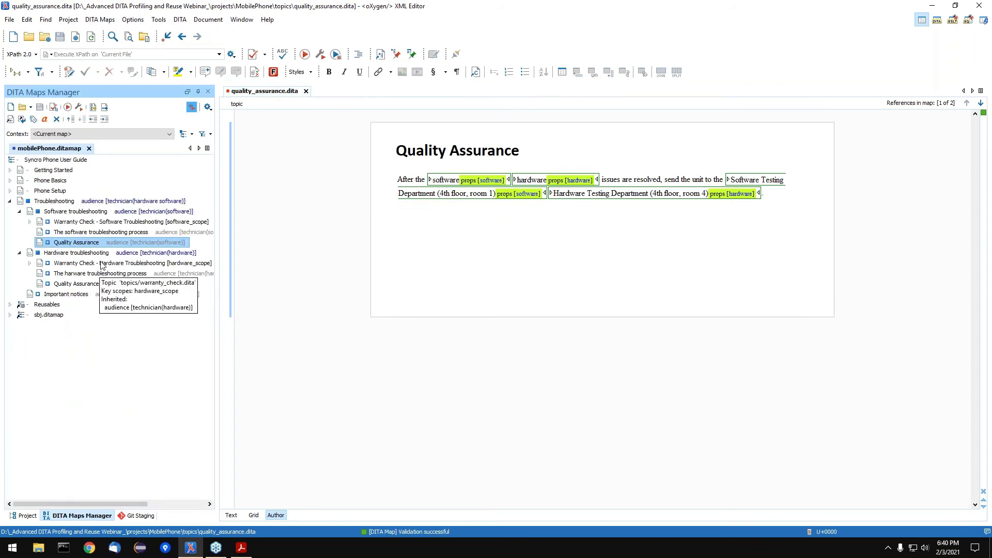
{"action": "right_click", "coordinate": [81, 246]}
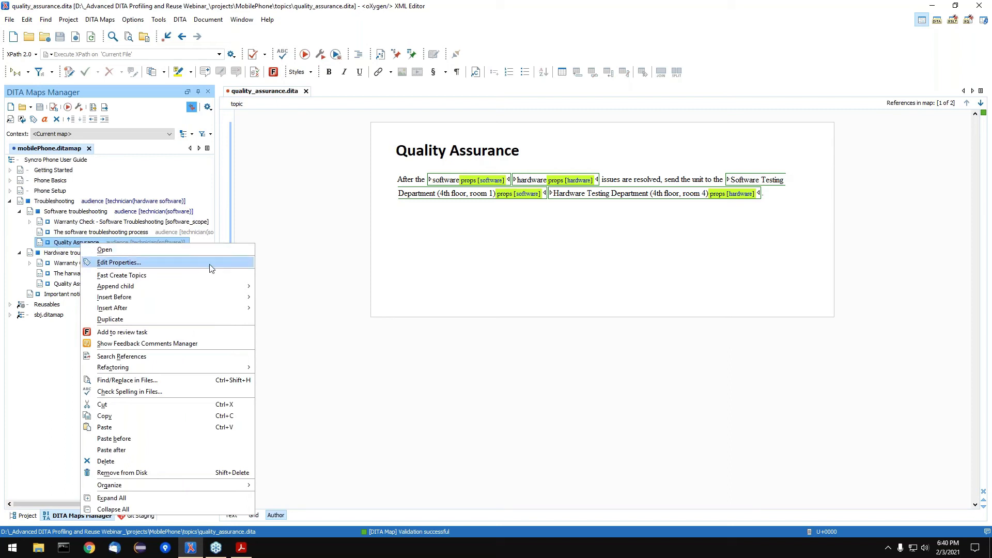
{"action": "mouse_move", "coordinate": [244, 288]}
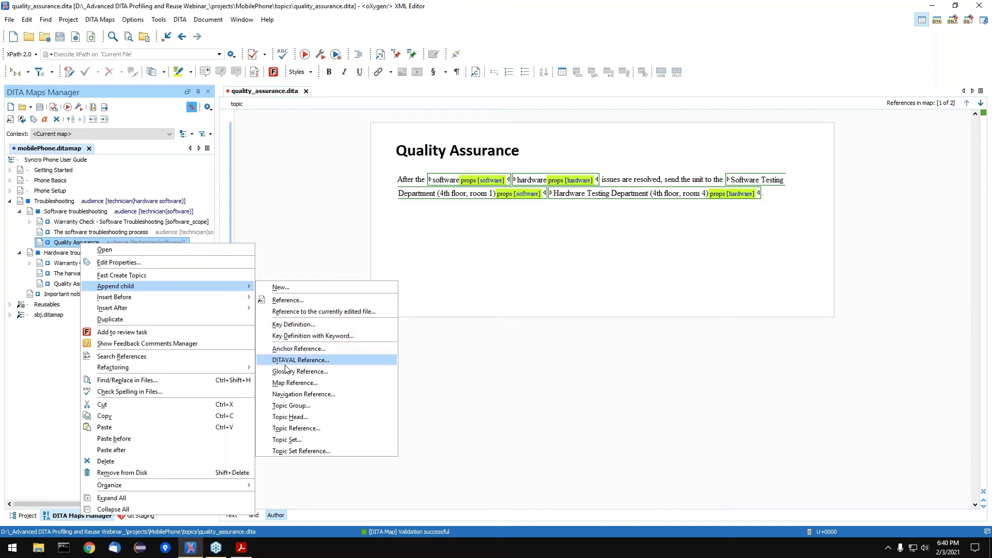
{"action": "left_click", "coordinate": [371, 361]}
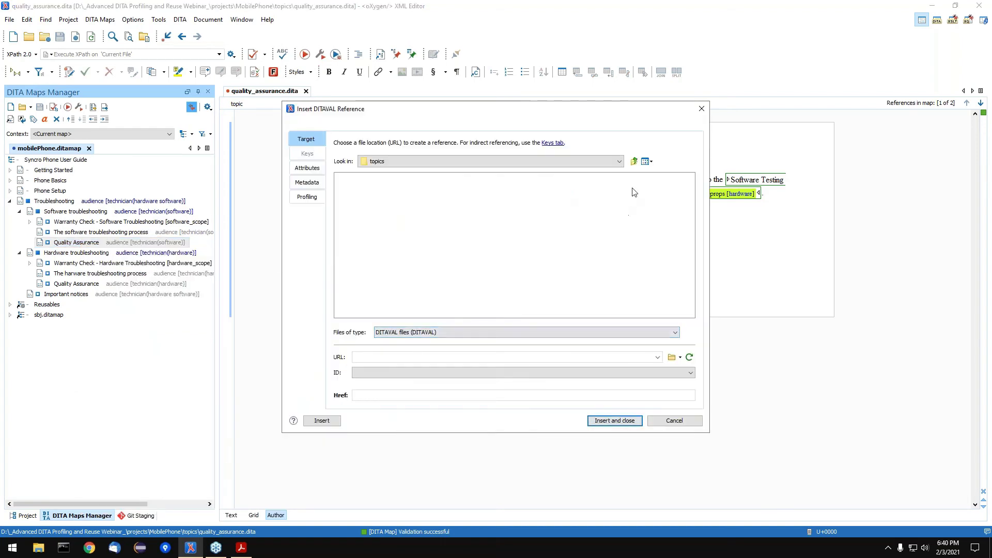
{"action": "left_click", "coordinate": [633, 163]}
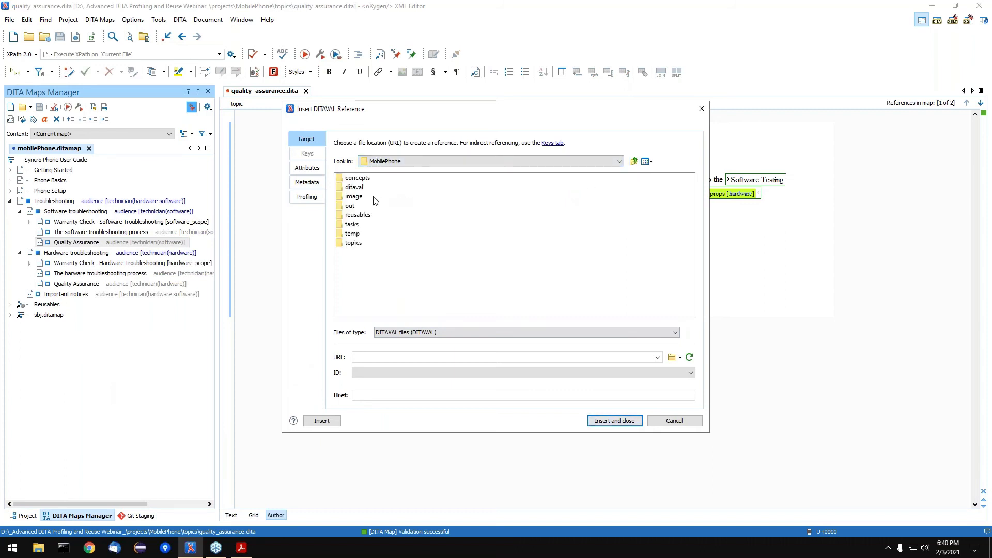
{"action": "double_click", "coordinate": [357, 188]}
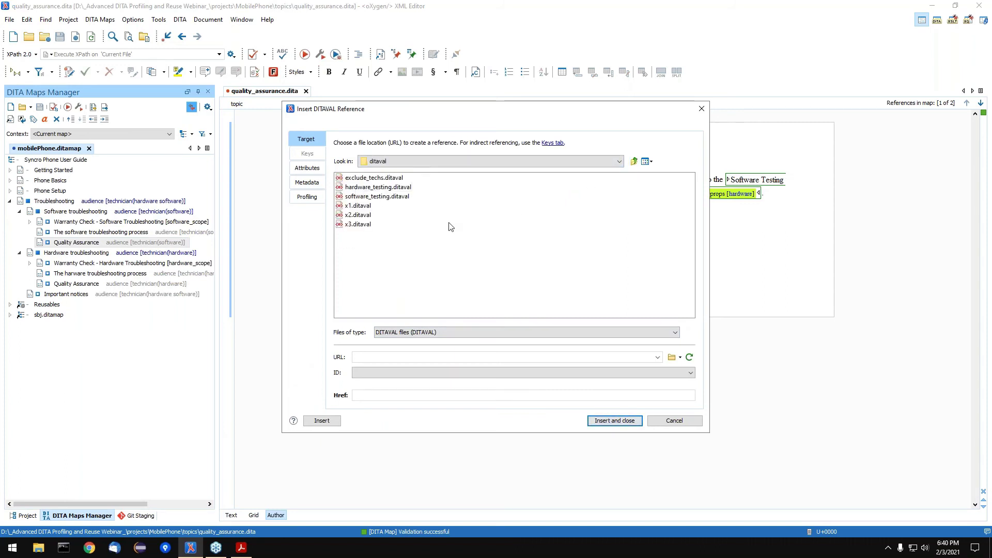
{"action": "left_click", "coordinate": [396, 197]}
{"action": "left_click", "coordinate": [599, 421]}
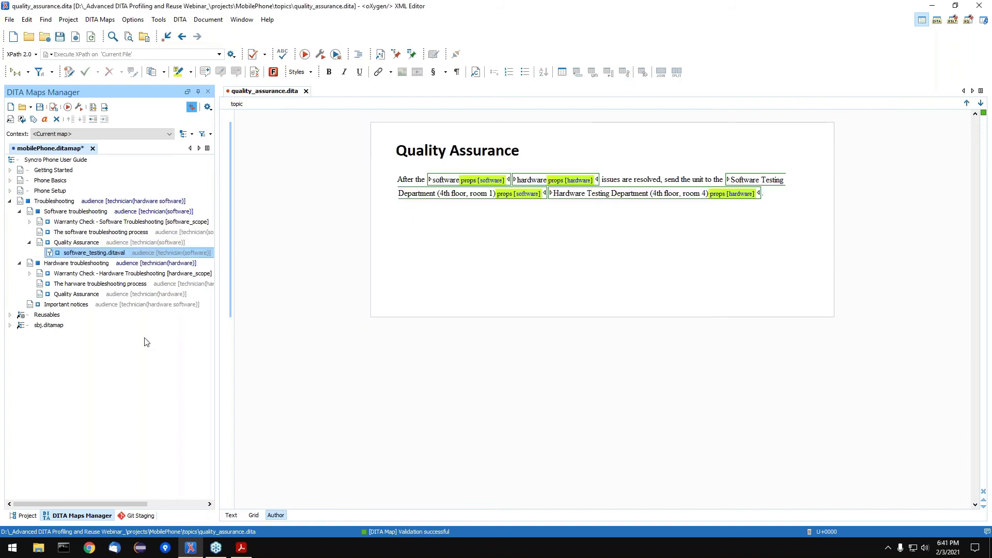
- Append a DITAVAL reference to hardware_testing.ditaval as a child of Quality Assurance under Hardware troubleshooting and save the map
{"action": "right_click", "coordinate": [89, 298]}
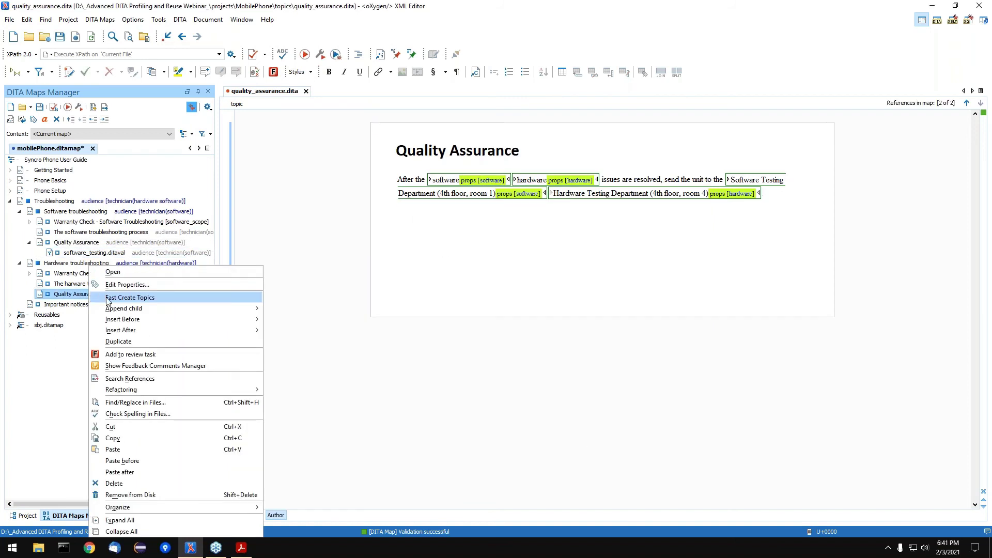
{"action": "mouse_move", "coordinate": [219, 307]}
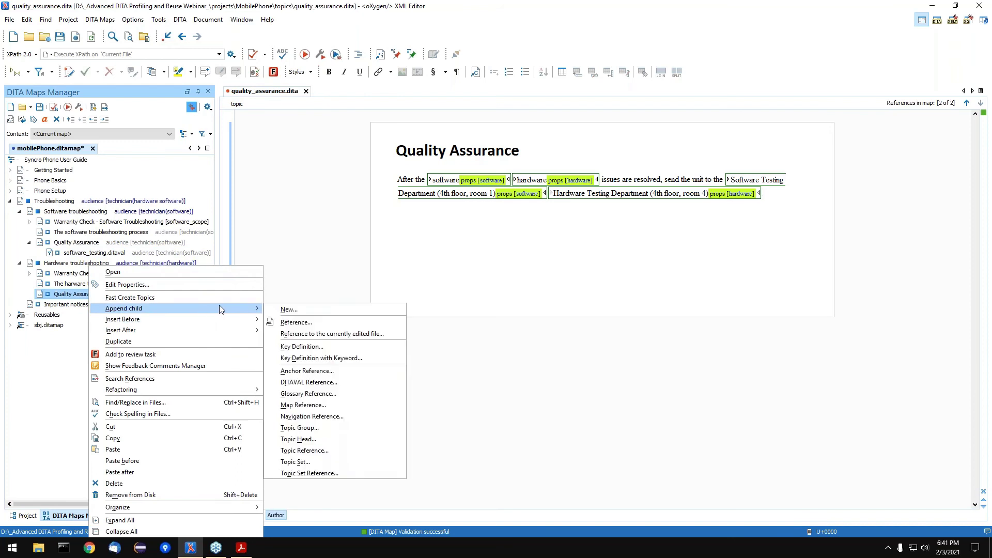
{"action": "left_click", "coordinate": [348, 381]}
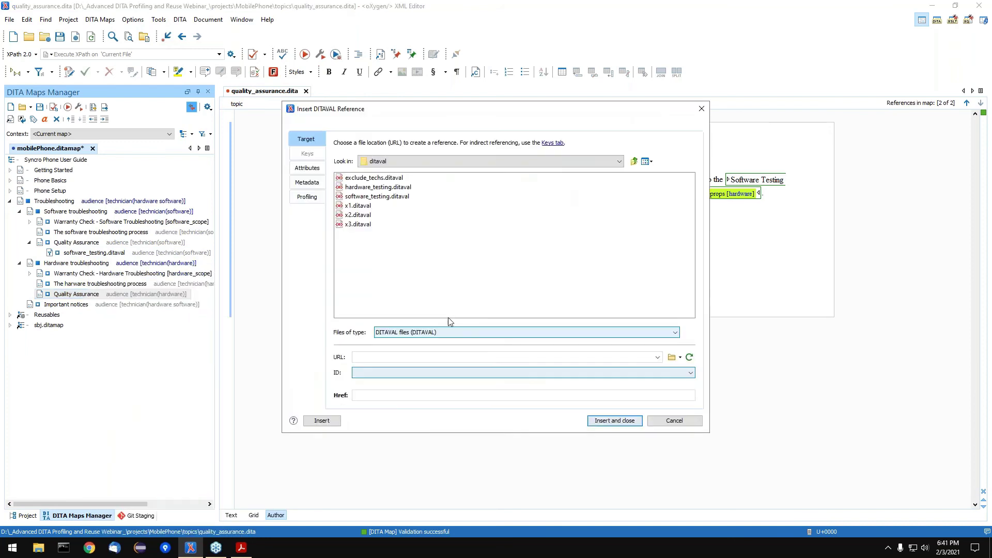
{"action": "left_click", "coordinate": [384, 187]}
{"action": "left_click", "coordinate": [595, 422]}
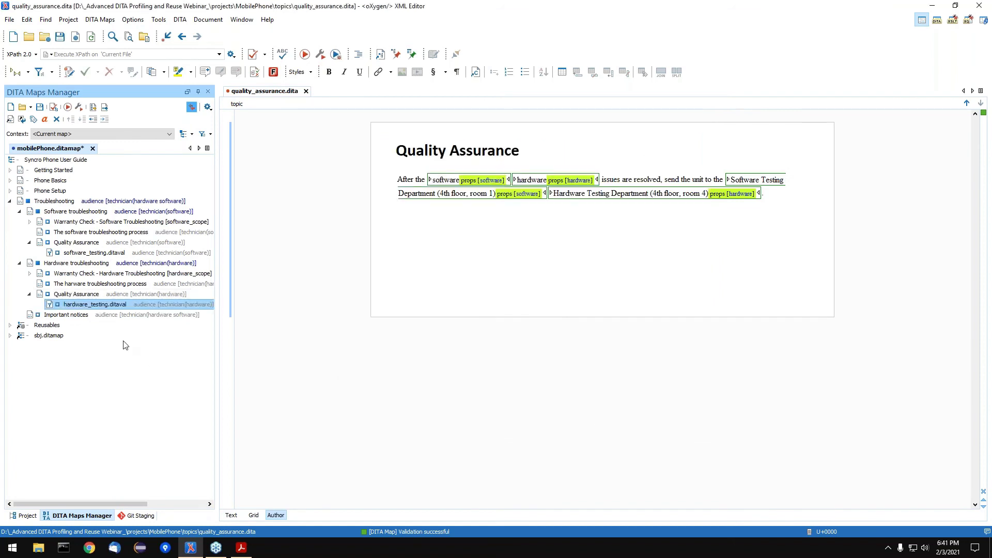
{"action": "key", "text": "ctrl+s"}
- Transform the map to web output with the associated DITA Map WebHelp Responsive scenario
{"action": "left_click", "coordinate": [58, 293]}
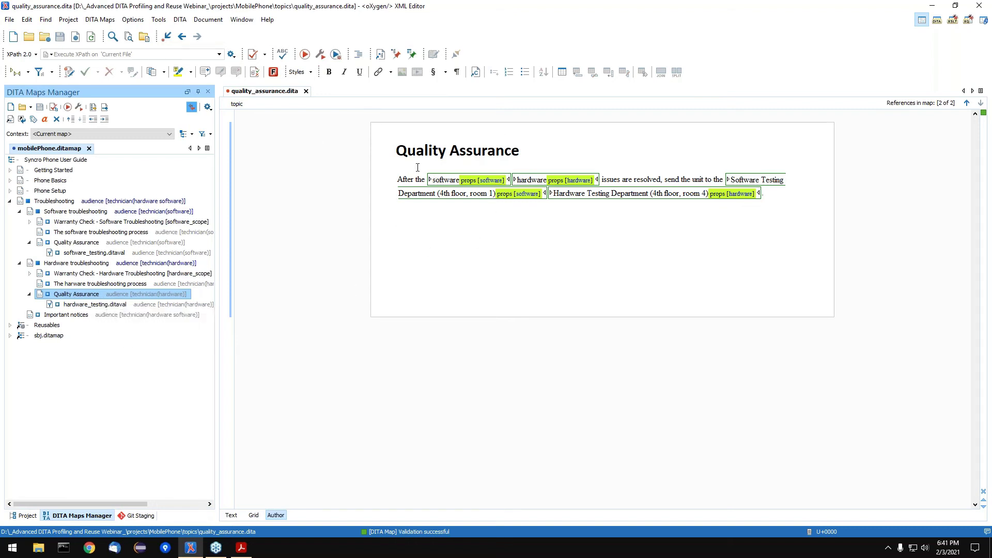
{"action": "left_click", "coordinate": [477, 237]}
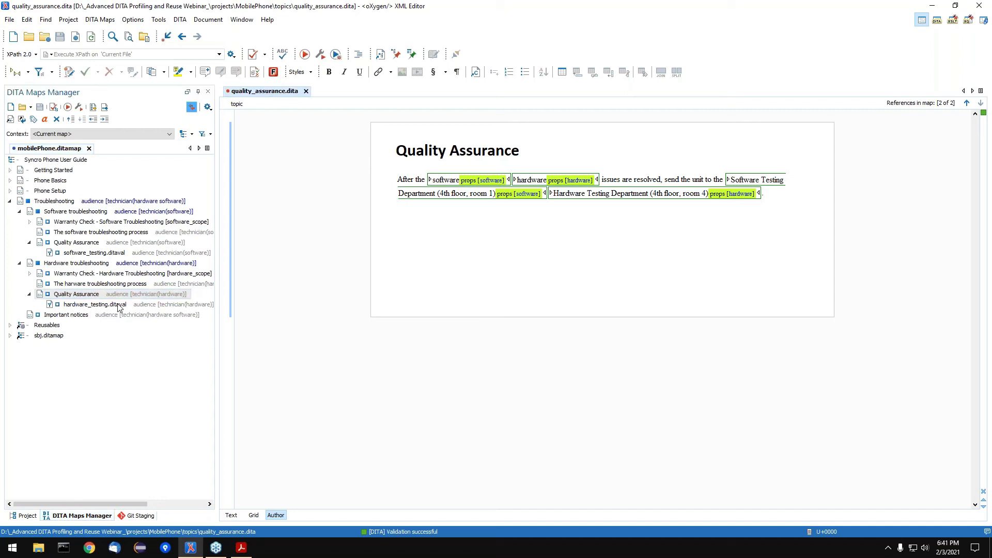
{"action": "left_click", "coordinate": [78, 108]}
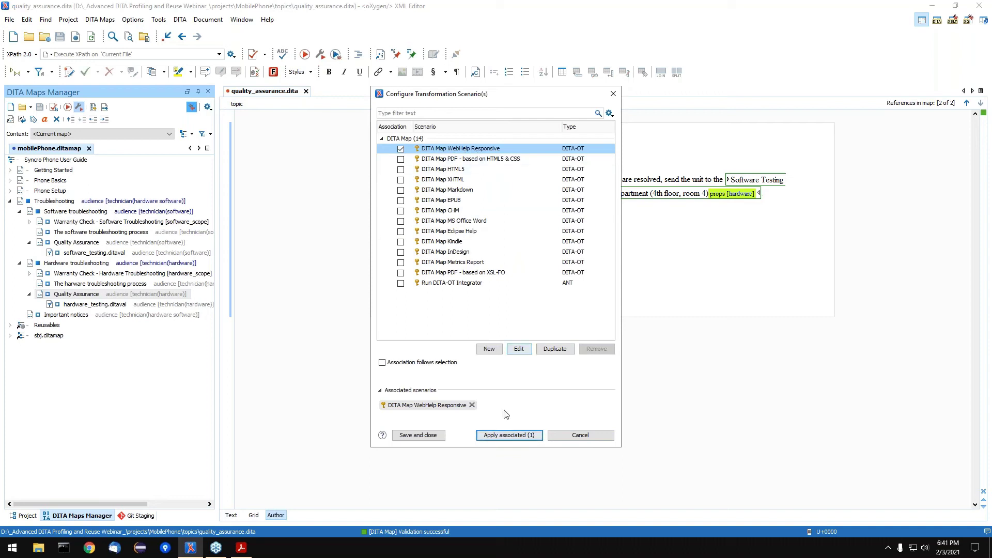
{"action": "left_click", "coordinate": [506, 435]}
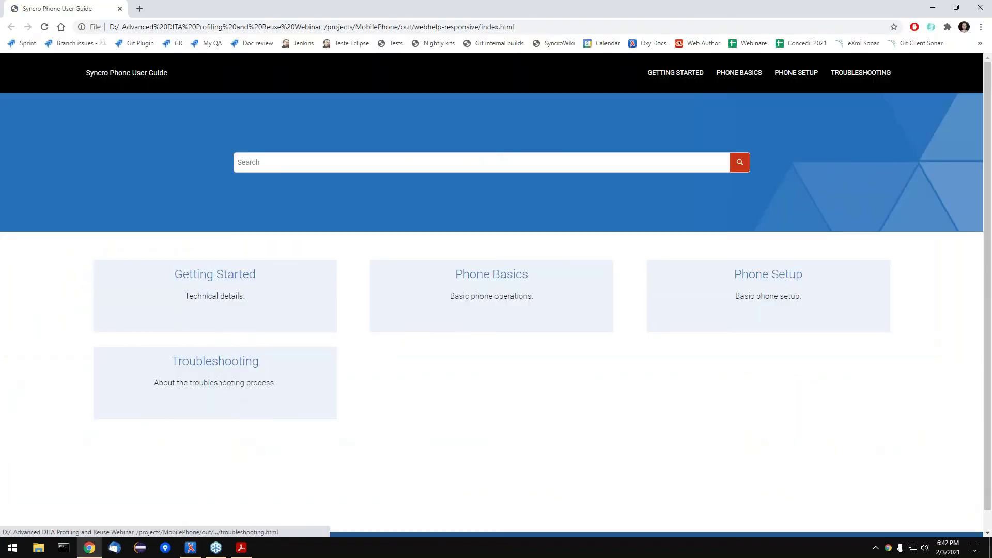
- Open the Inserting the SIM card topic from Getting Started in the generated WebHelp output
{"action": "left_click", "coordinate": [211, 277]}
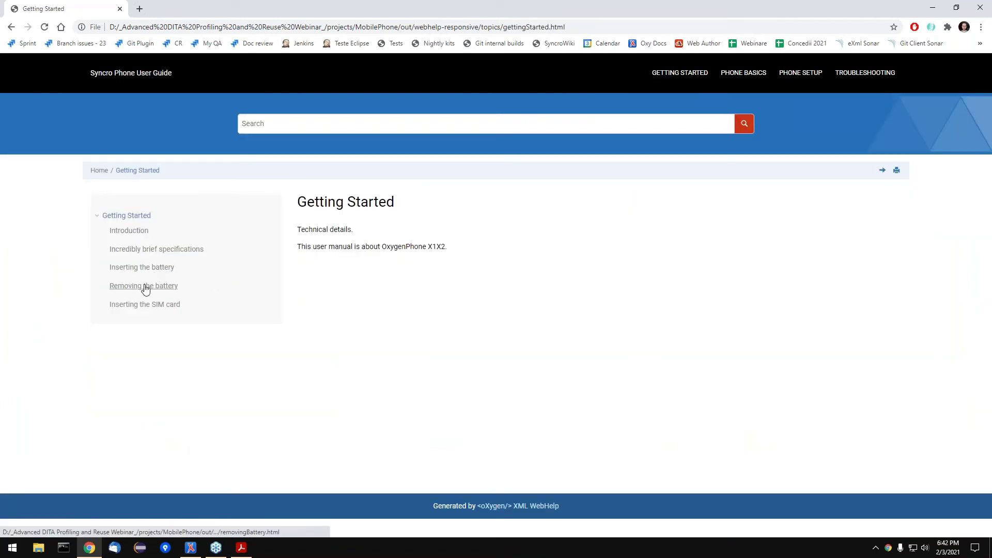
{"action": "left_click", "coordinate": [159, 304]}
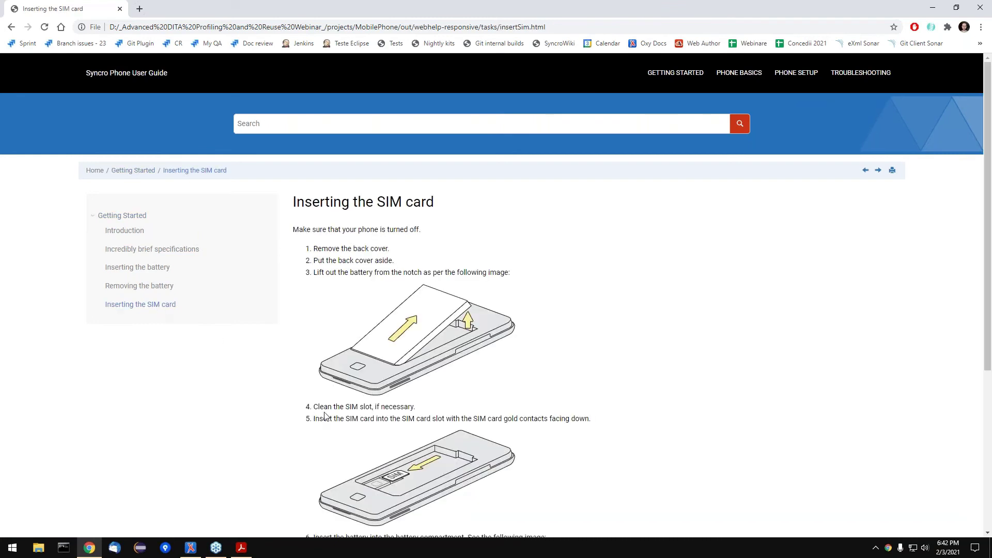
- Check the SIM slot cleaning step in the Inserting the SIM card topic and return to the WebHelp home page
{"action": "left_click_drag", "start_coordinate": [305, 408], "coordinate": [420, 408]}
{"action": "left_click", "coordinate": [343, 410]}
{"action": "left_click", "coordinate": [96, 171]}
- Compare the Warranty Check topics under Software troubleshooting and Hardware troubleshooting in the generated WebHelp output
{"action": "left_click", "coordinate": [226, 368]}
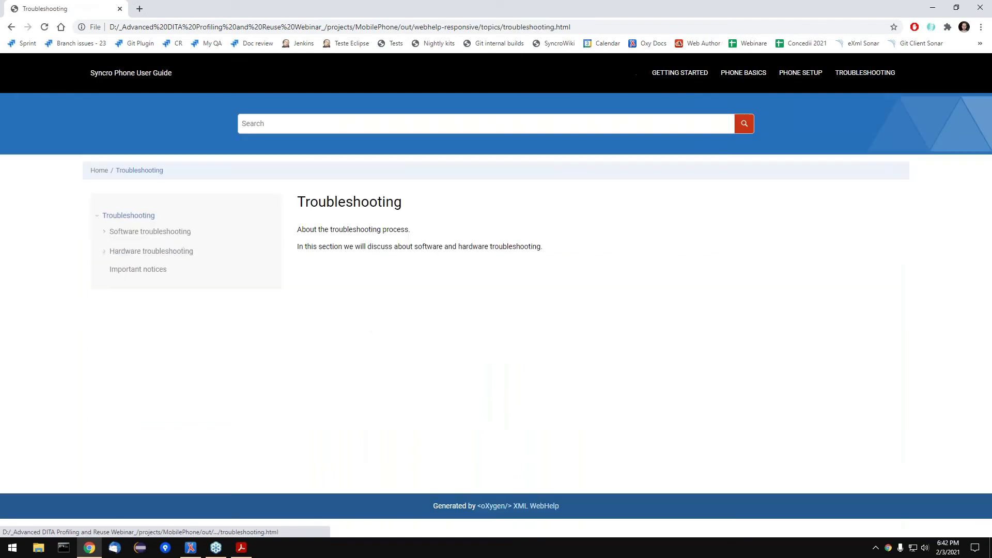
{"action": "left_click", "coordinate": [144, 236]}
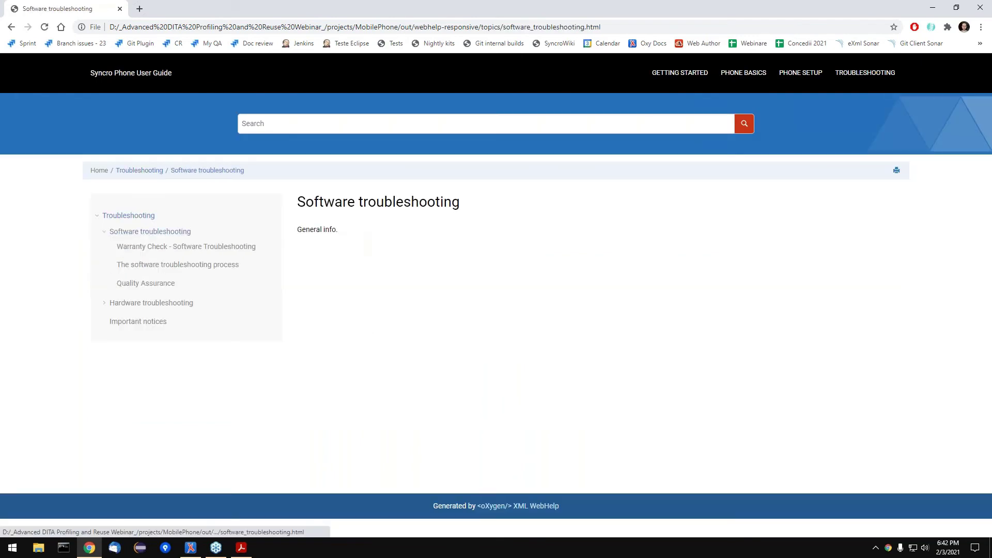
{"action": "left_click", "coordinate": [185, 247]}
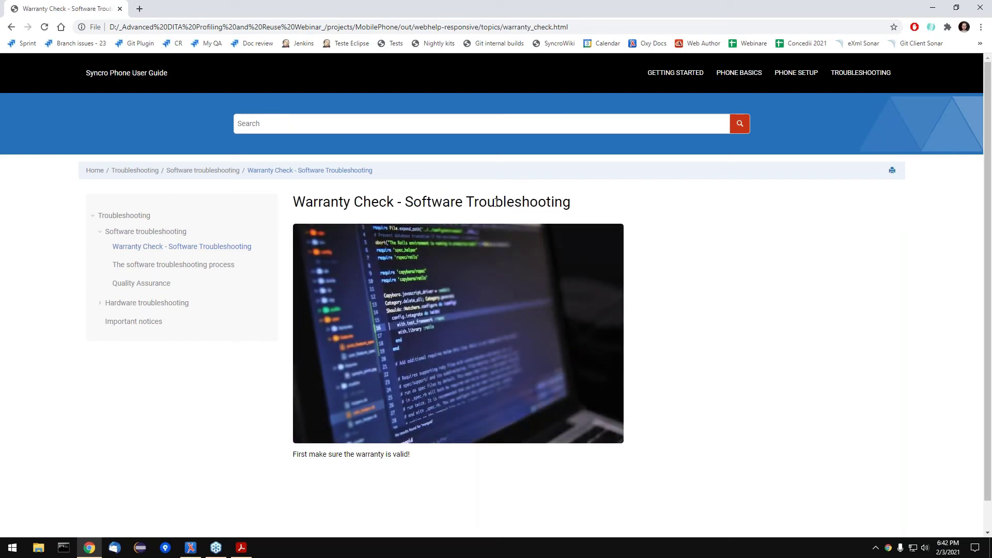
{"action": "double_click", "coordinate": [418, 201]}
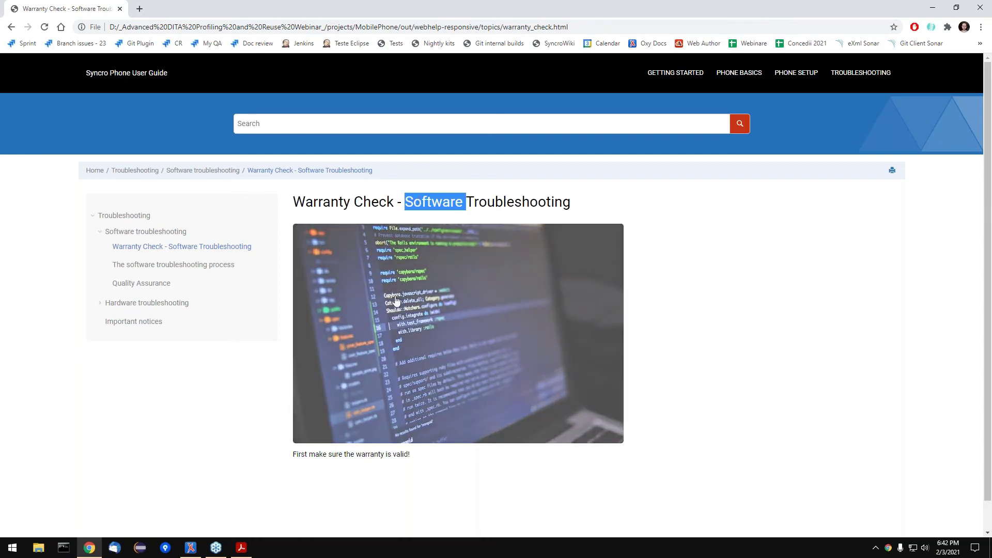
{"action": "left_click", "coordinate": [101, 303]}
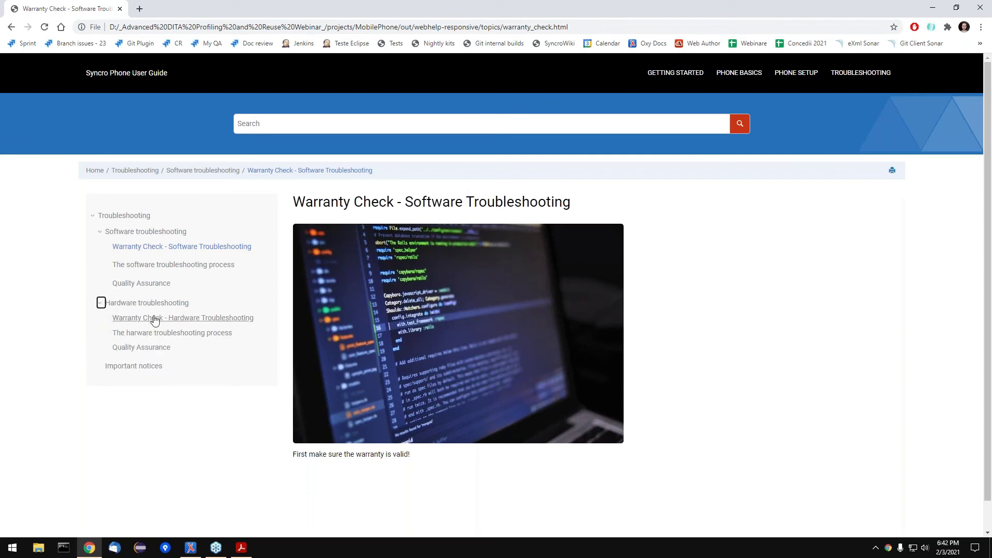
{"action": "left_click", "coordinate": [137, 316]}
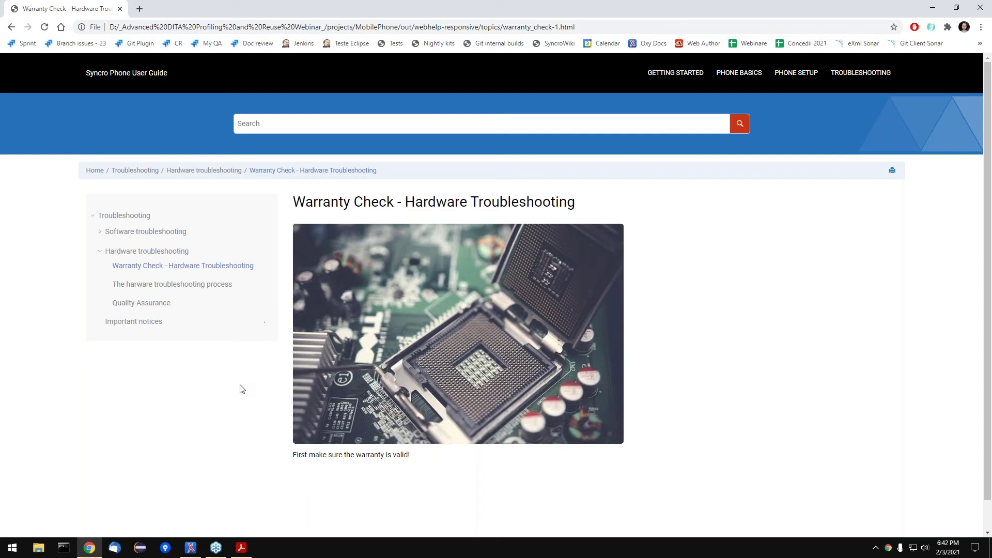
- Compare the testing departments named in the Quality Assurance topics under Software troubleshooting and Hardware troubleshooting
{"action": "left_click", "coordinate": [101, 233]}
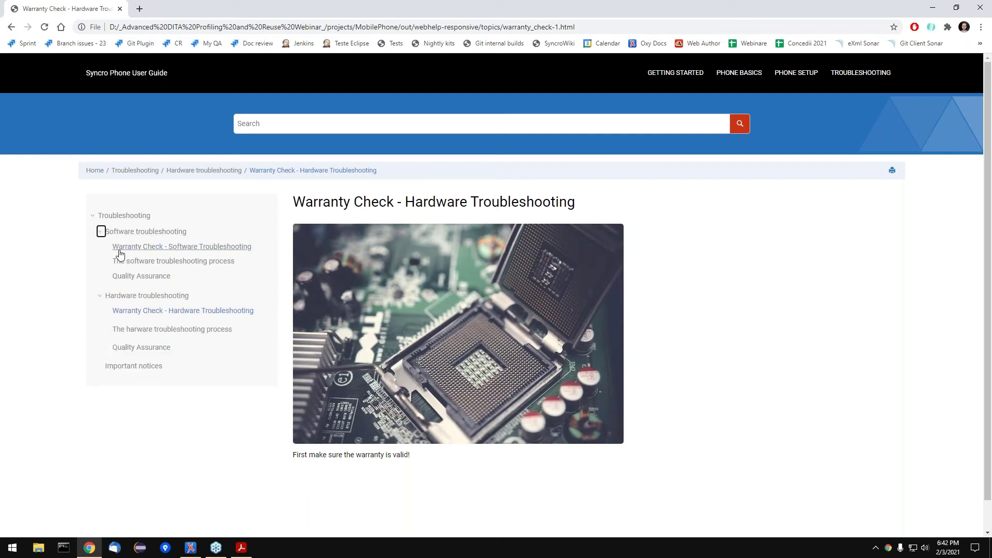
{"action": "left_click", "coordinate": [142, 279]}
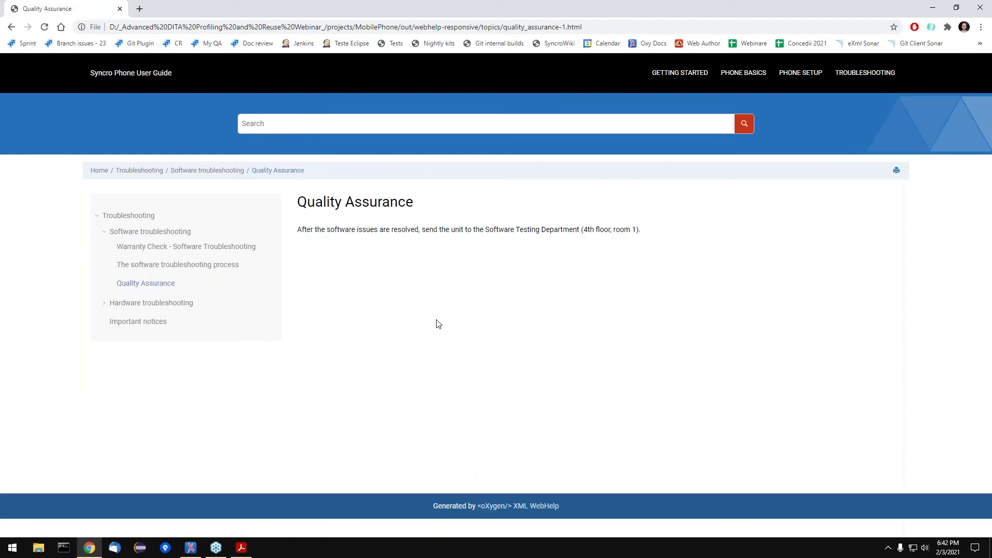
{"action": "left_click_drag", "start_coordinate": [486, 232], "coordinate": [577, 231]}
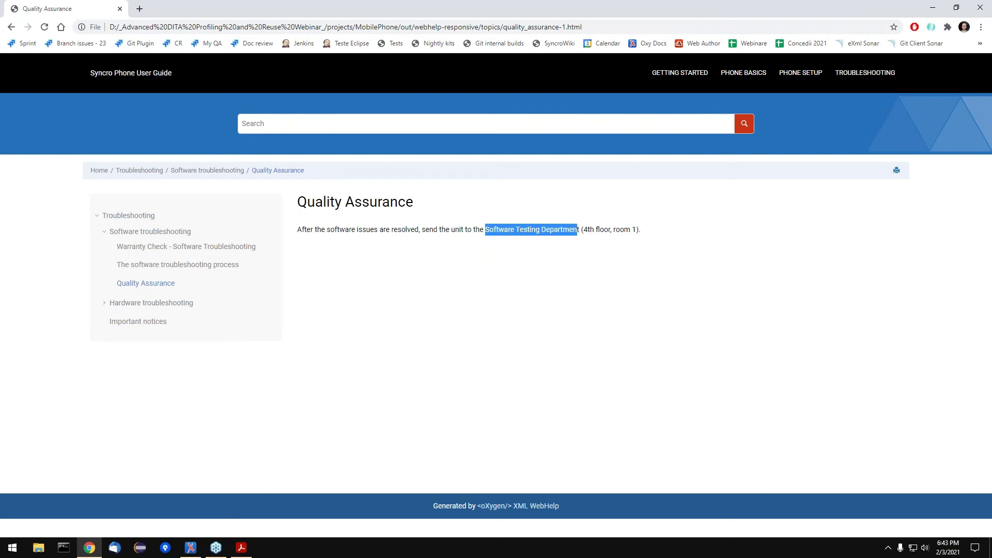
{"action": "left_click", "coordinate": [105, 306]}
{"action": "left_click", "coordinate": [157, 347]}
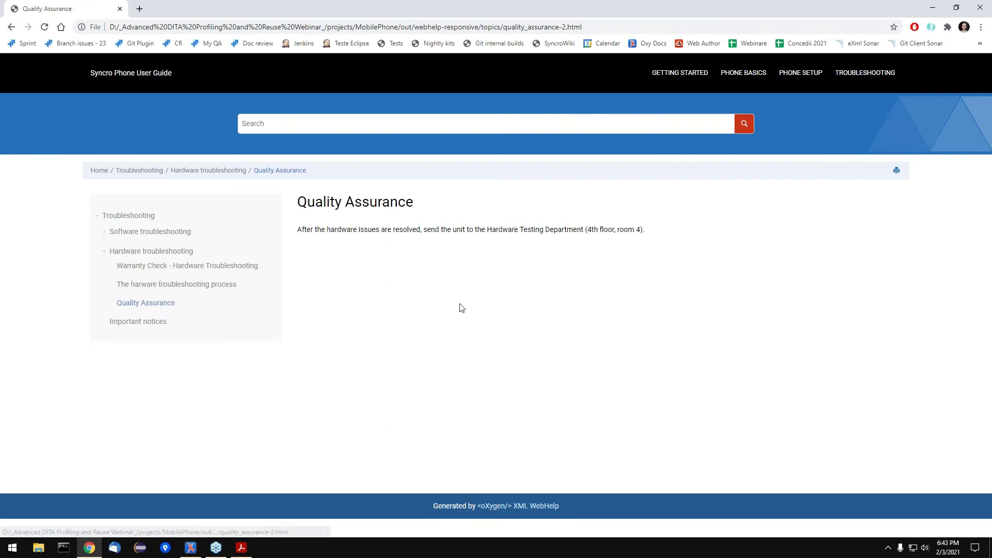
{"action": "left_click_drag", "start_coordinate": [489, 228], "coordinate": [586, 229]}
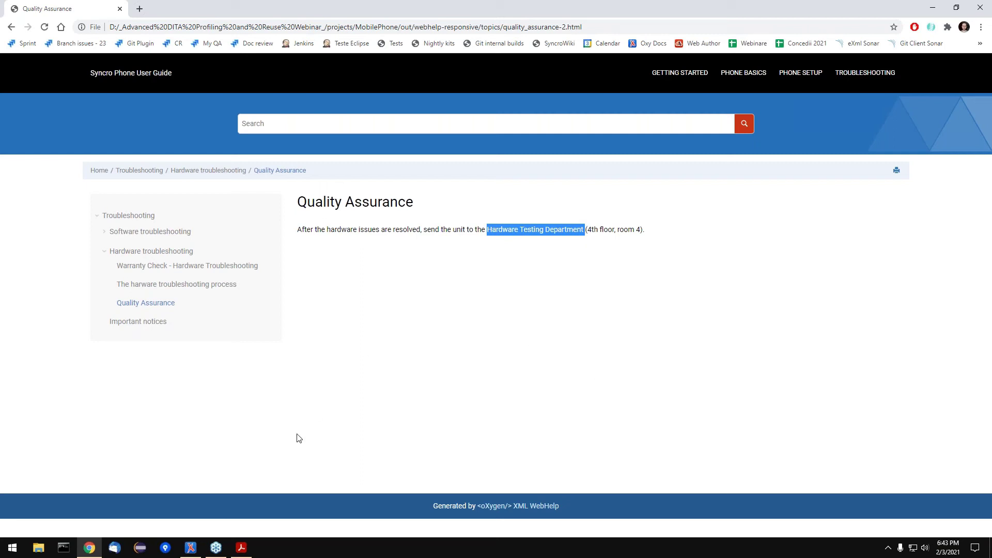
- Switch to the PDF presentation and advance from the Branch filtering slide to the Useful links slide
{"action": "left_click", "coordinate": [242, 547]}
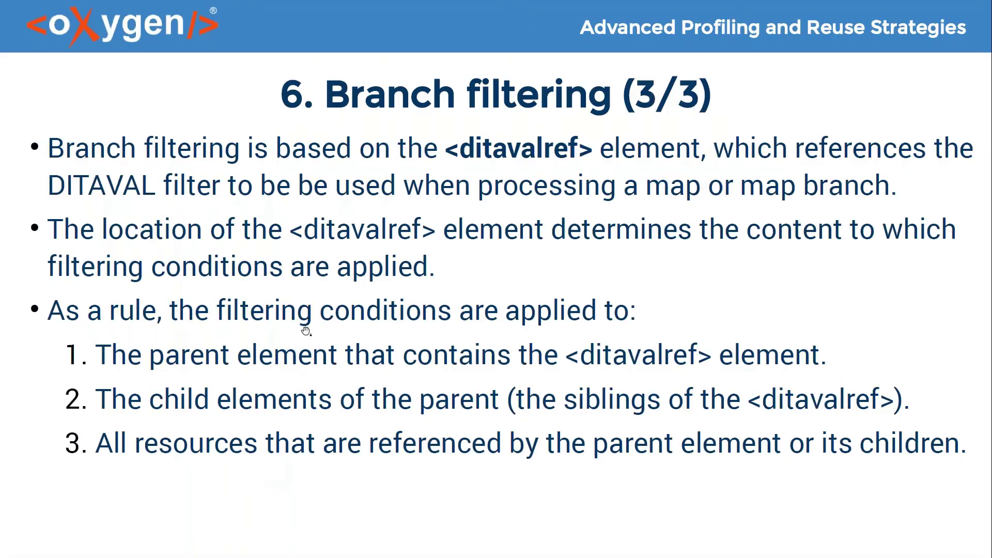
{"action": "left_click", "coordinate": [313, 325]}
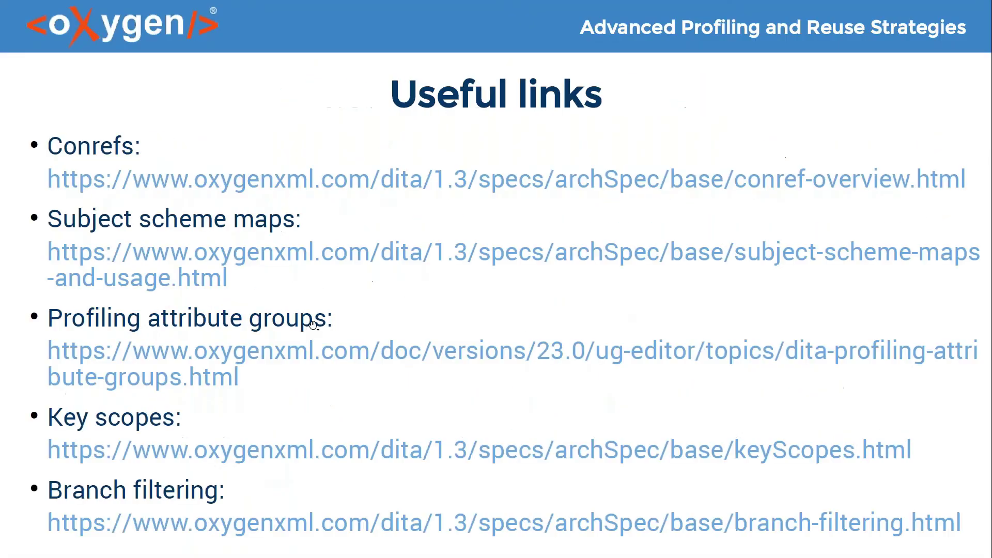
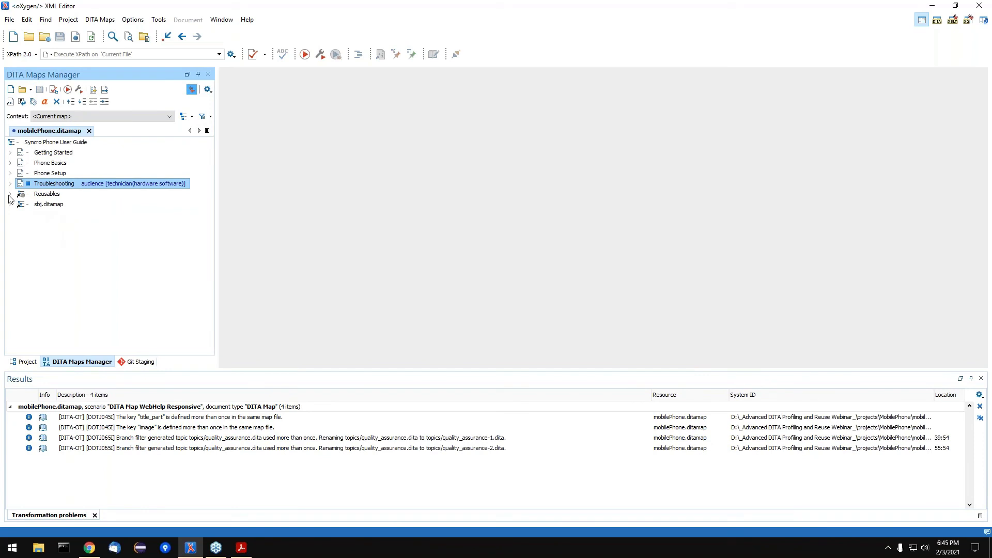
- Open the Reusables topic from the map, display its tags with attributes, and close the transformation problems results
{"action": "left_click", "coordinate": [9, 194]}
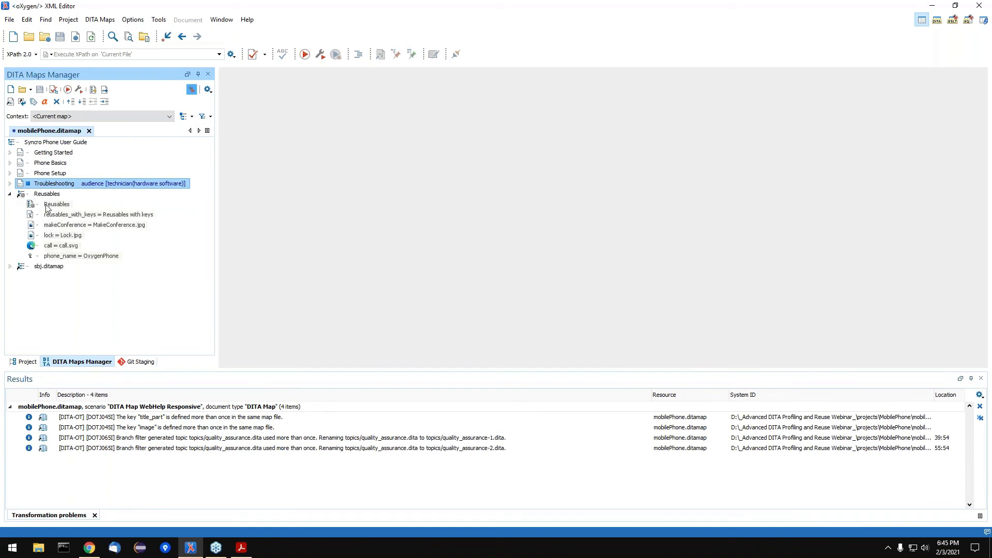
{"action": "double_click", "coordinate": [51, 204]}
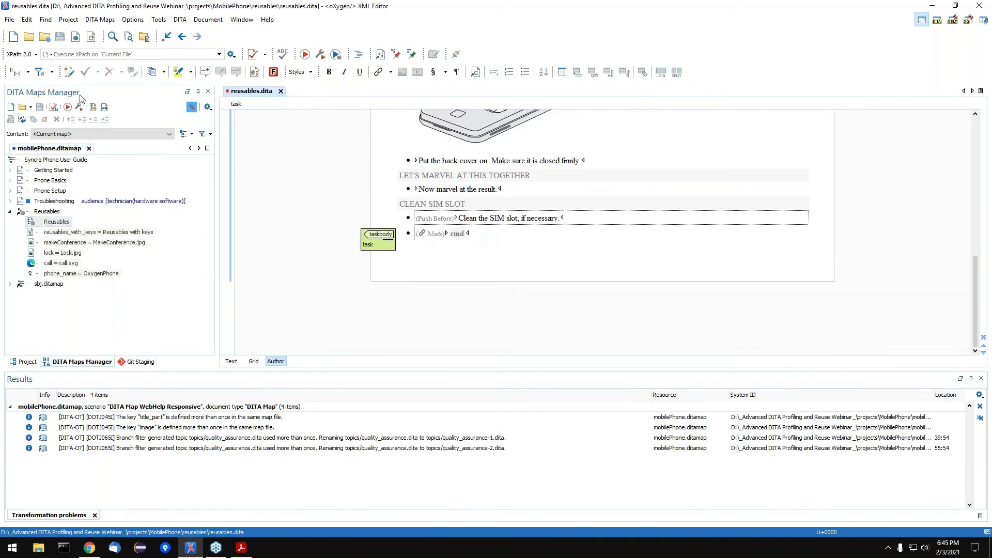
{"action": "left_click", "coordinate": [24, 76]}
{"action": "left_click", "coordinate": [31, 85]}
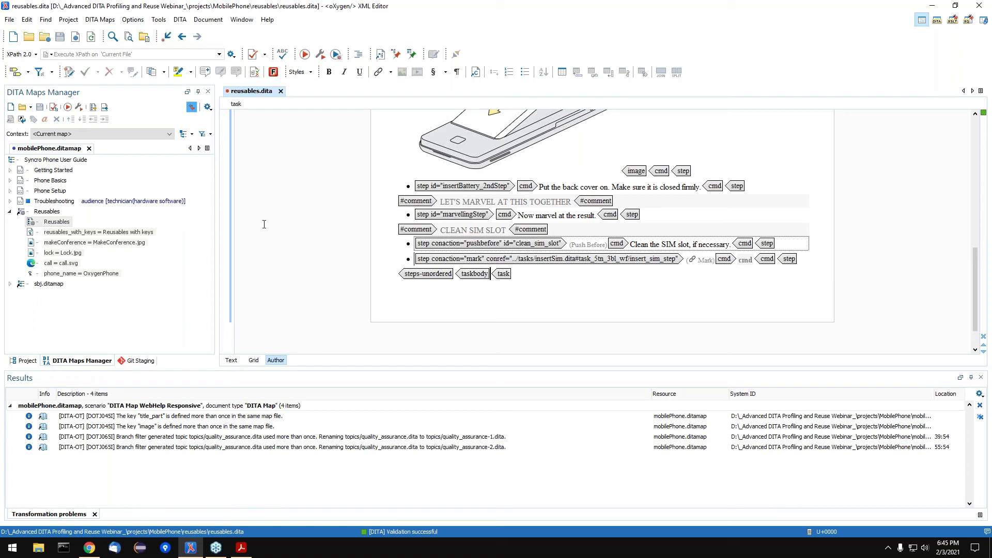
{"action": "left_click", "coordinate": [95, 514]}
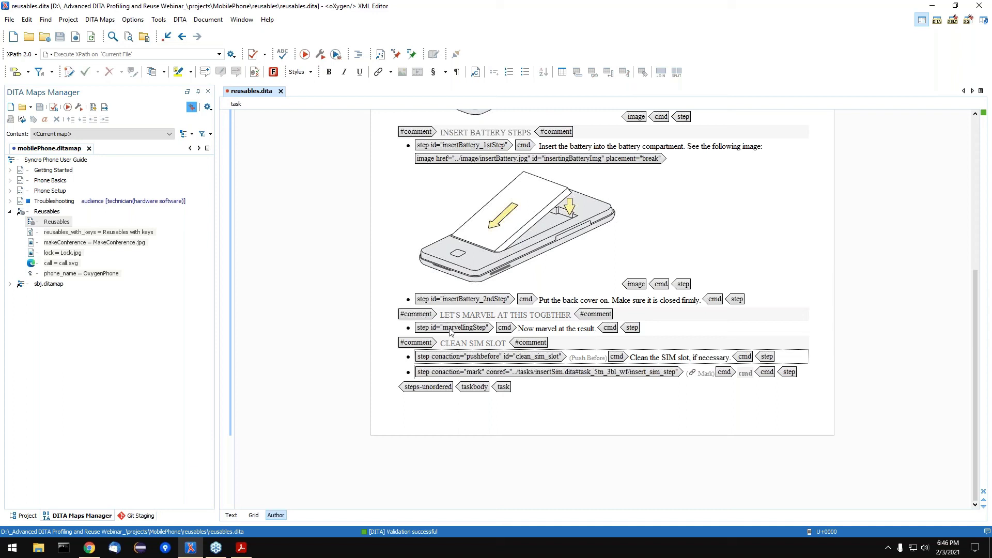
- Review the profiling attribute values available for the marvellingStep step without applying any
{"action": "mouse_move", "coordinate": [451, 331]}
{"action": "right_click", "coordinate": [461, 331]}
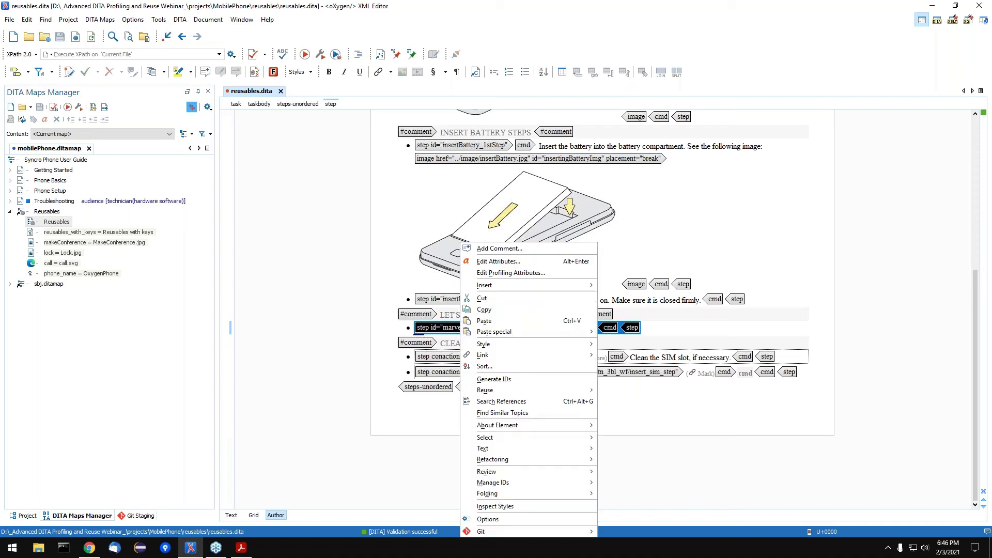
{"action": "left_click", "coordinate": [509, 273]}
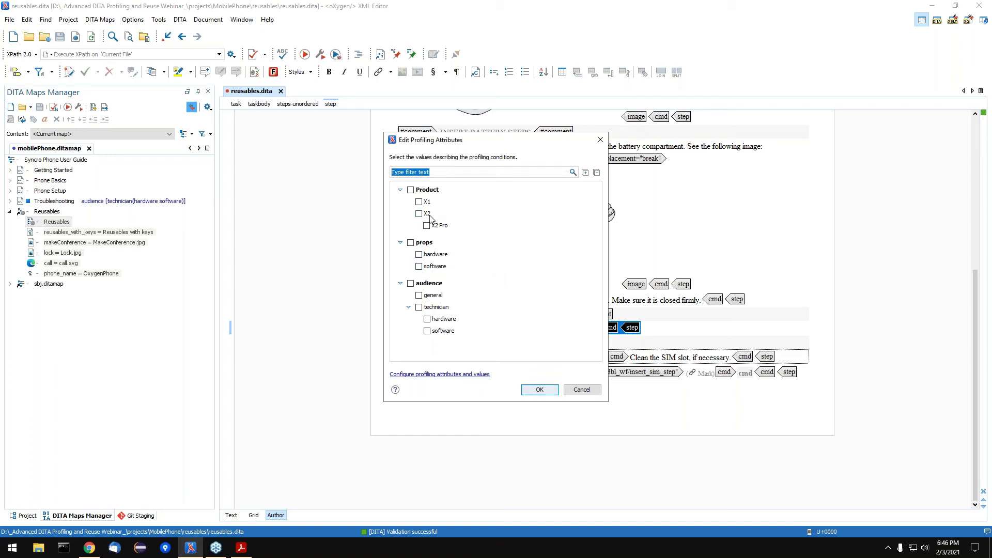
{"action": "left_click", "coordinate": [580, 389]}
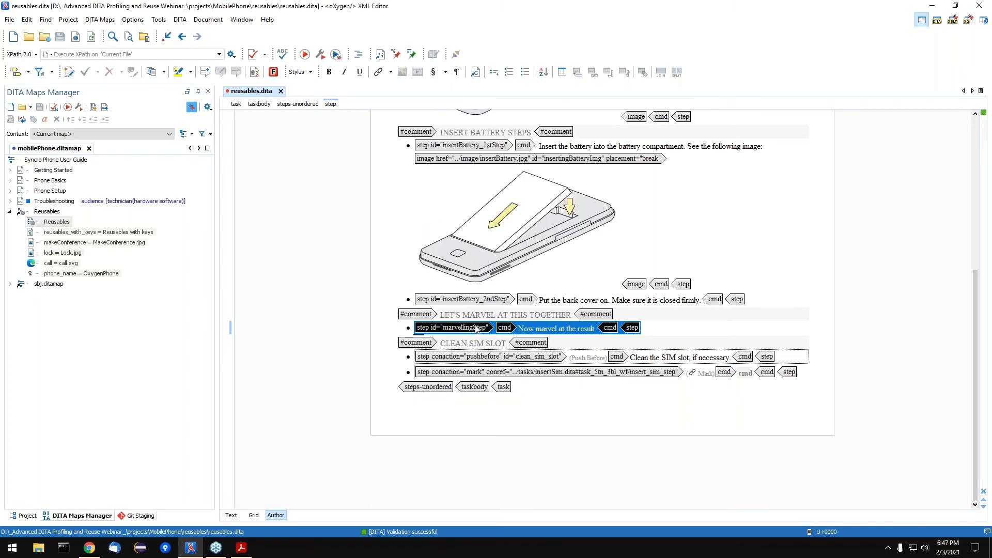
{"action": "left_click", "coordinate": [343, 303]}
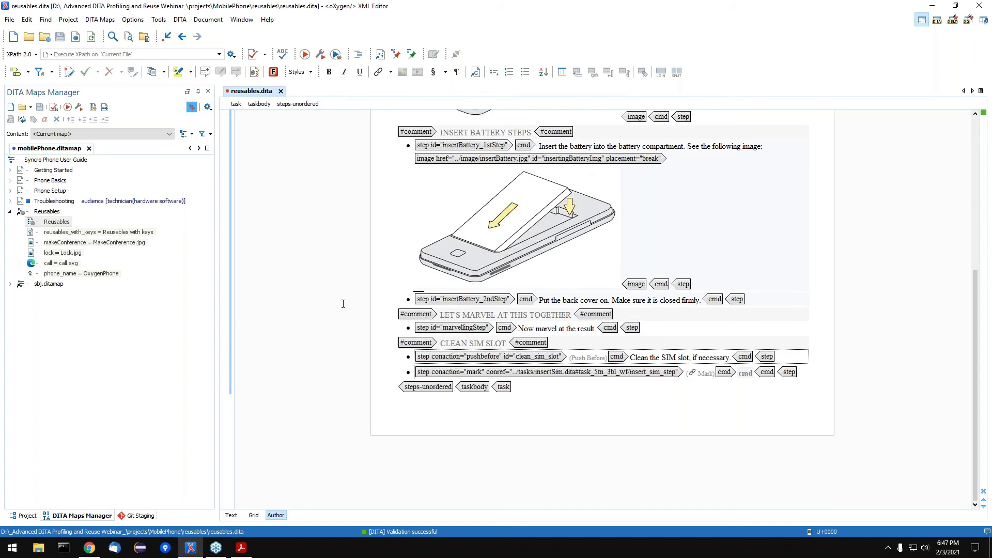
- Expand both Warranty Check topics under Troubleshooting in the map to examine their key scopes and key definitions
{"action": "left_click", "coordinate": [10, 211]}
{"action": "left_click", "coordinate": [10, 201]}
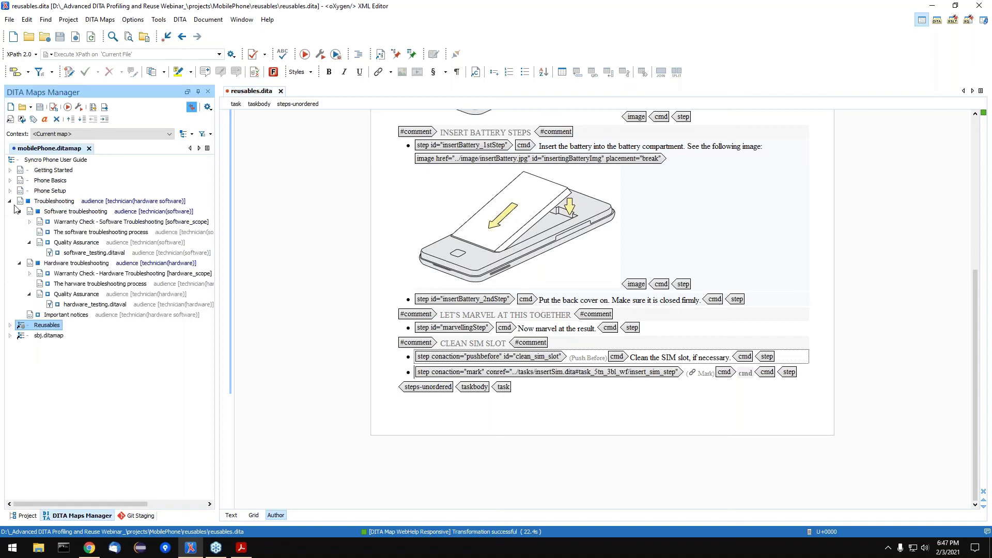
{"action": "left_click", "coordinate": [29, 242]}
{"action": "left_click", "coordinate": [29, 284]}
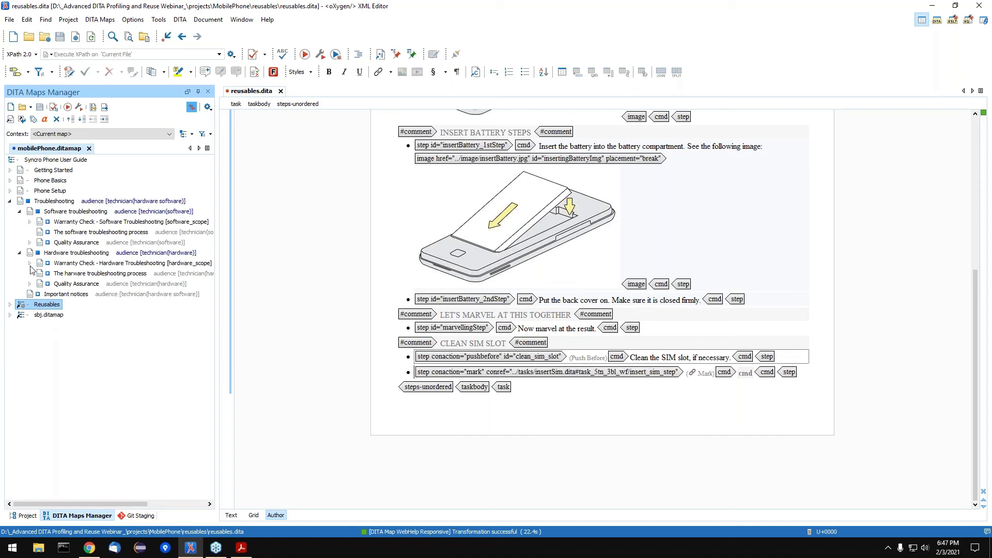
{"action": "left_click", "coordinate": [30, 263]}
{"action": "left_click", "coordinate": [29, 221]}
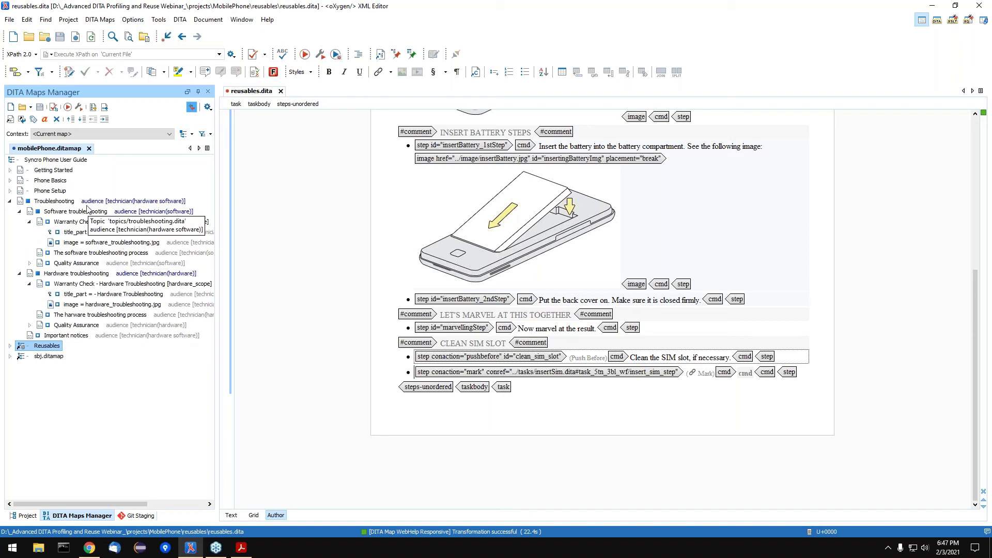
{"action": "left_click", "coordinate": [70, 212]}
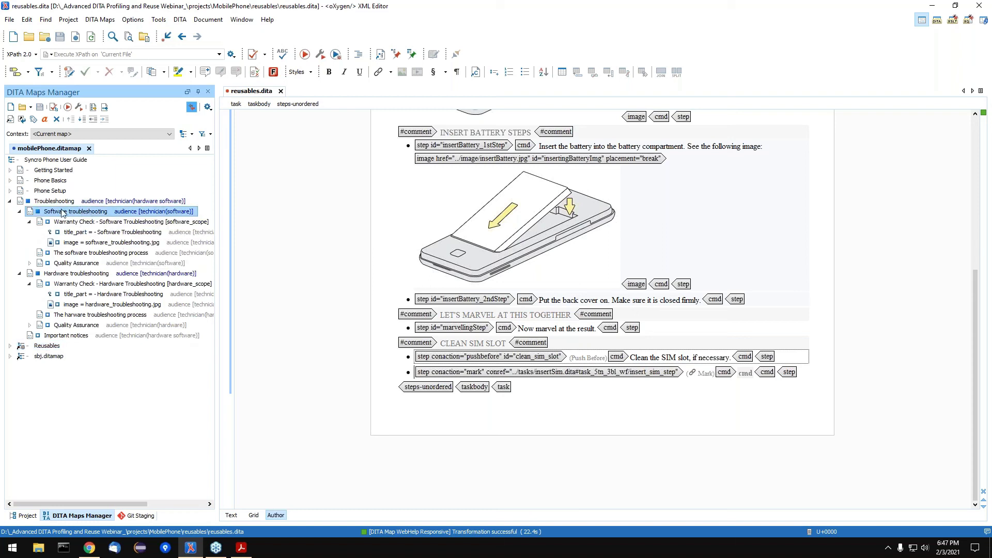
{"action": "left_click", "coordinate": [61, 222]}
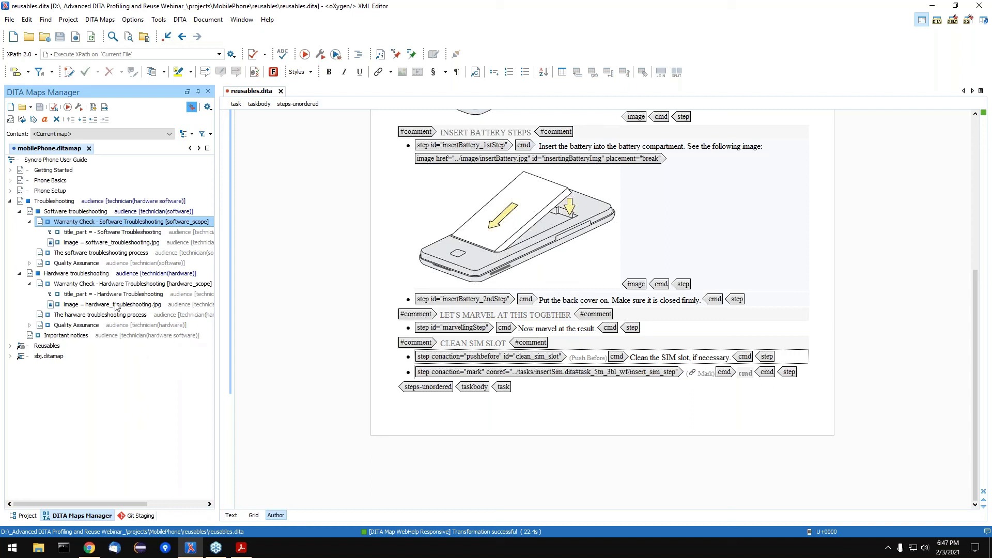
{"action": "mouse_move", "coordinate": [100, 300]}
- Open mobilePhone.ditamap in the editor and display it in Author mode from its beginning
{"action": "left_click", "coordinate": [58, 161]}
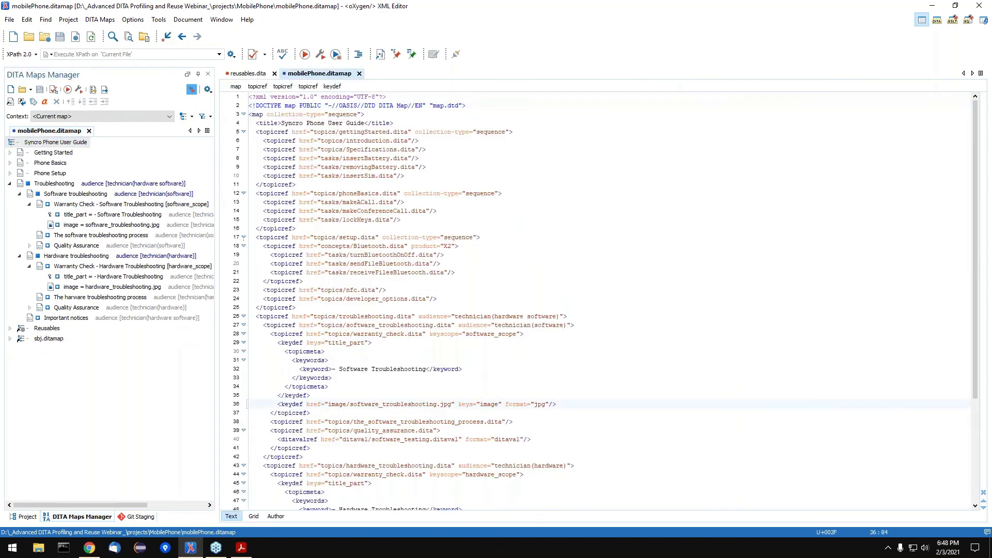
{"action": "left_click", "coordinate": [275, 515]}
{"action": "scroll", "coordinate": [604, 310], "scroll_direction": "up", "scroll_amount": 10}
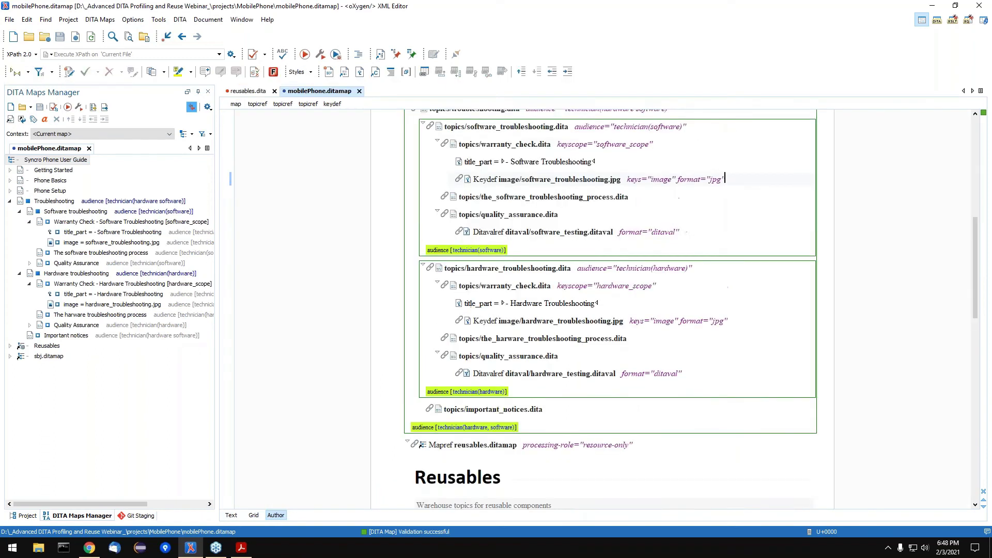
{"action": "scroll", "coordinate": [557, 340], "scroll_direction": "up", "scroll_amount": 1}
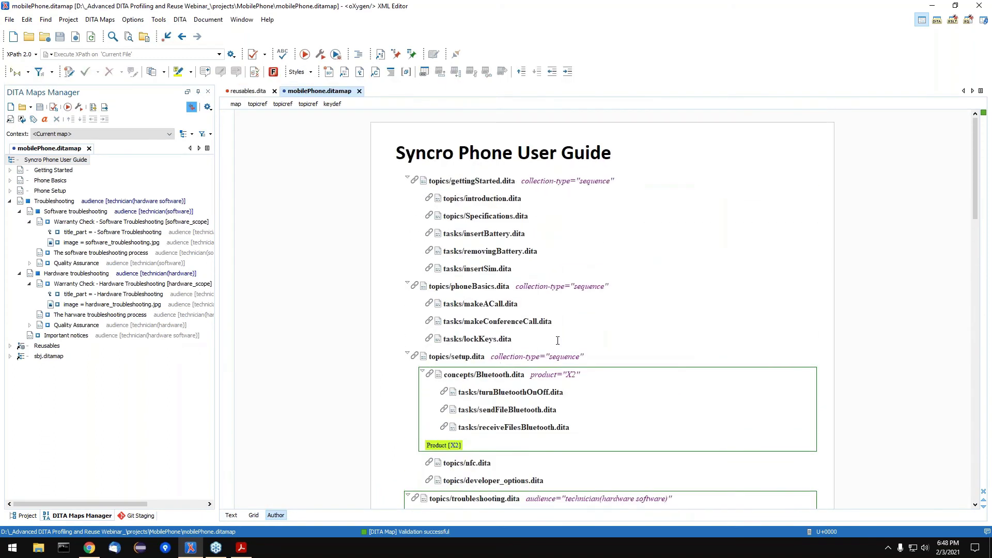
{"action": "right_click", "coordinate": [504, 285]}
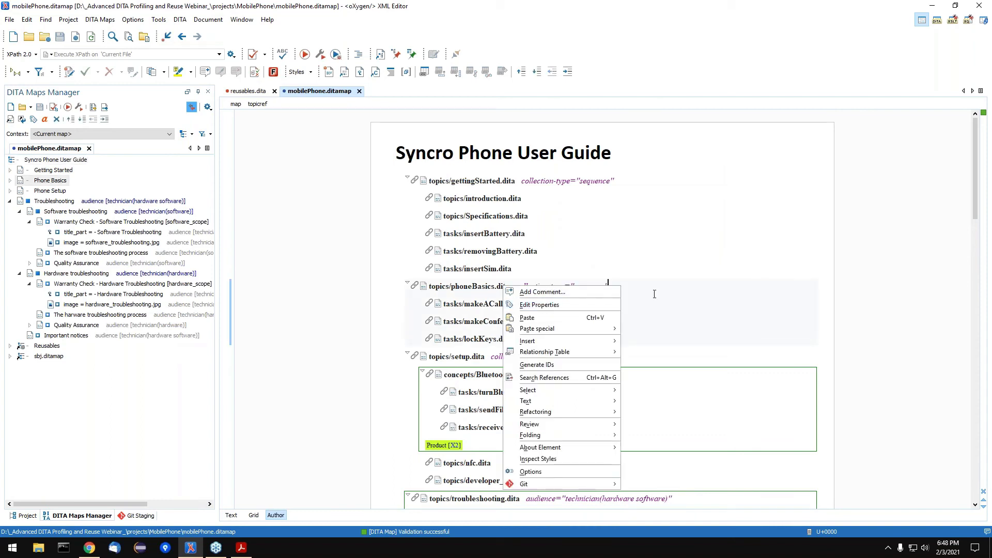
{"action": "key", "text": "Escape"}
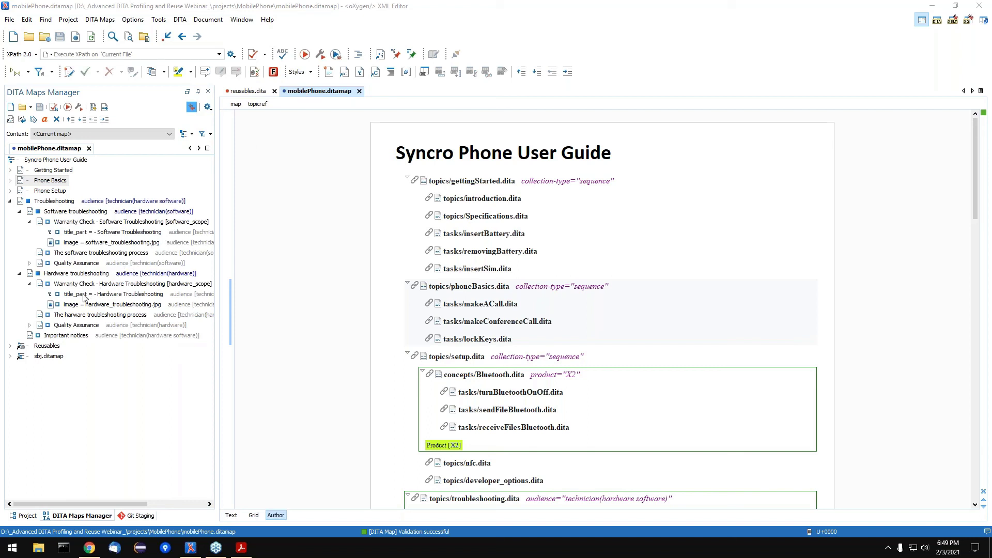
- Collapse the Warranty Check topics and expand both Quality Assurance topics to examine their DITAVAL references
{"action": "left_click", "coordinate": [29, 222]}
{"action": "left_click", "coordinate": [30, 242]}
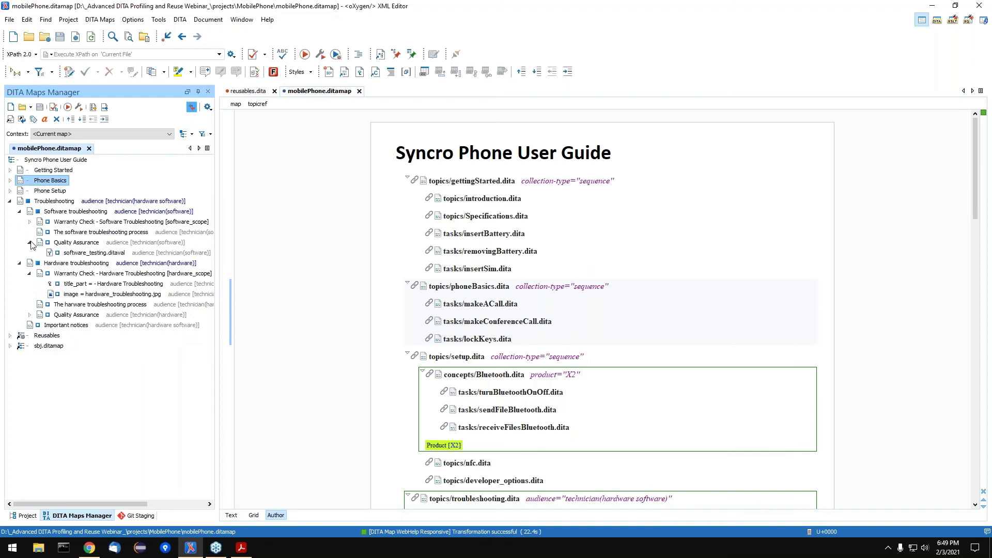
{"action": "left_click", "coordinate": [29, 273]}
{"action": "left_click", "coordinate": [29, 294]}
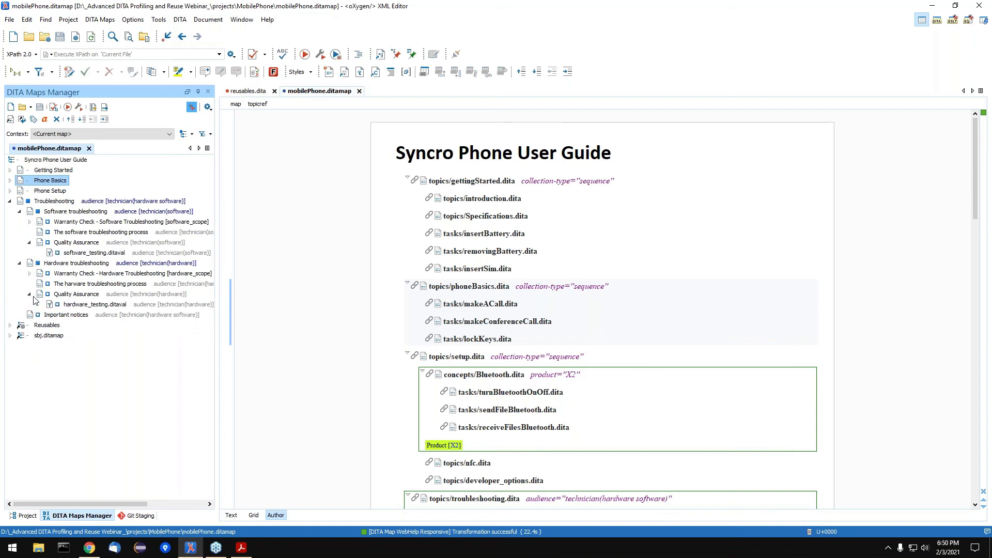
{"action": "mouse_move", "coordinate": [79, 308]}
- Review the reference types, including DITAVAL references, that can be appended as children of the Syncro Phone User Guide map
{"action": "right_click", "coordinate": [71, 162]}
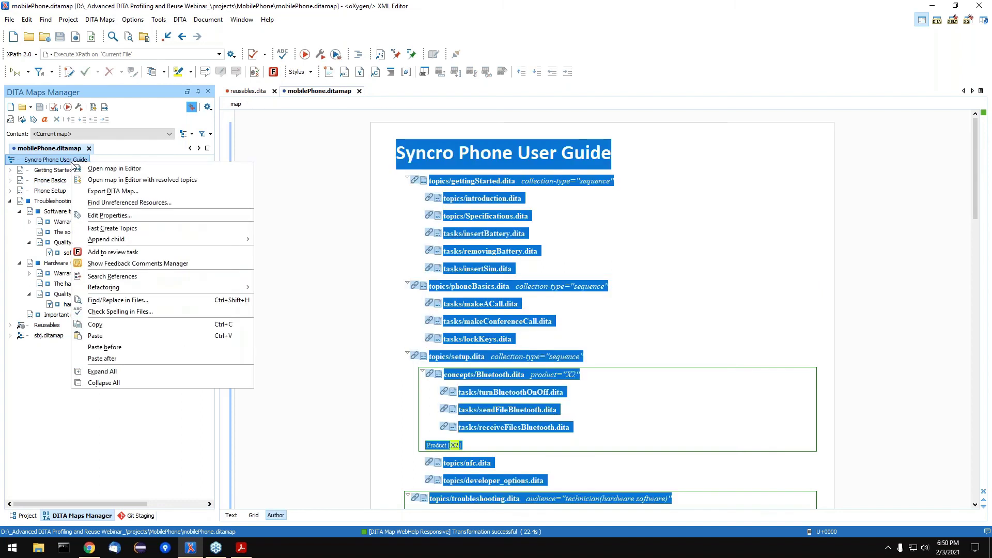
{"action": "mouse_move", "coordinate": [222, 240]}
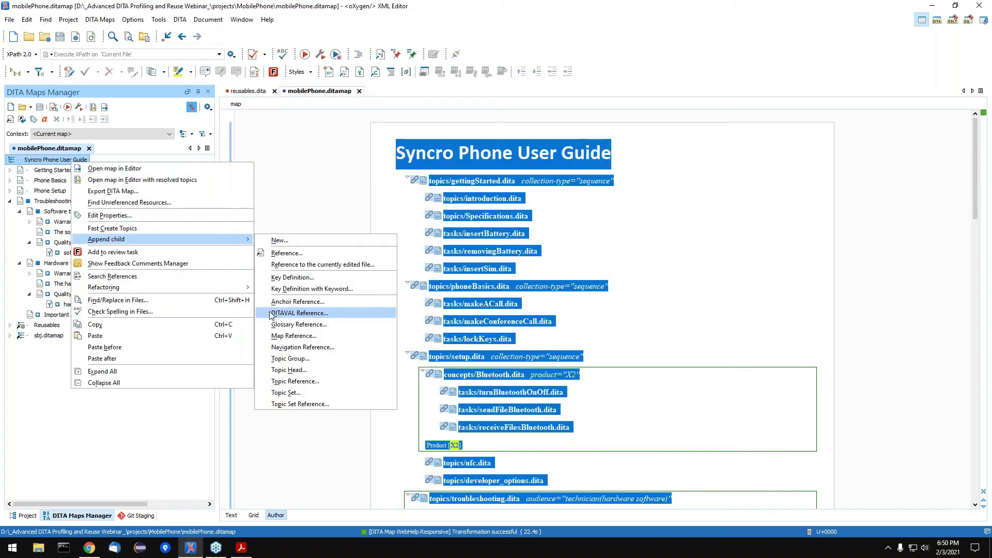
{"action": "left_click", "coordinate": [139, 432]}
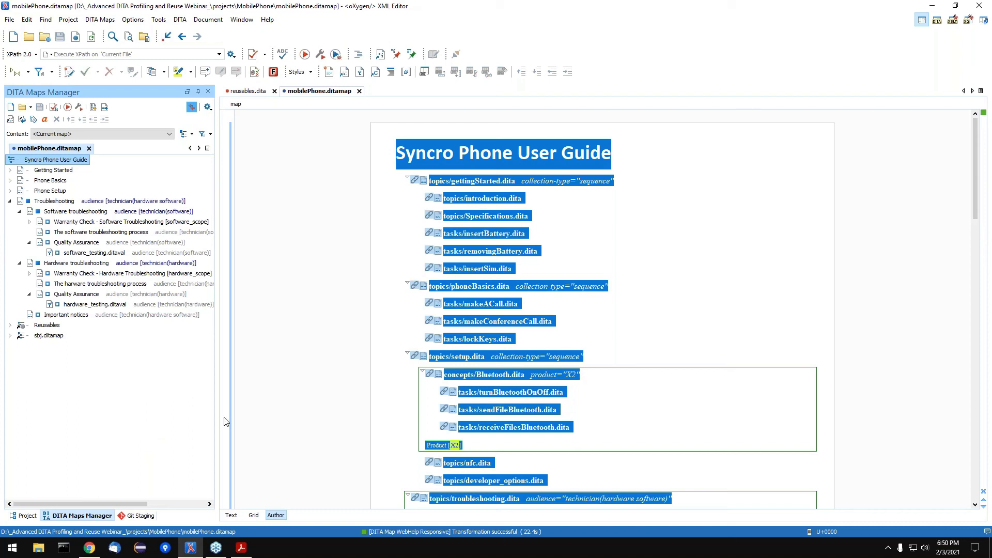
{"action": "key", "text": "ctrl+z"}
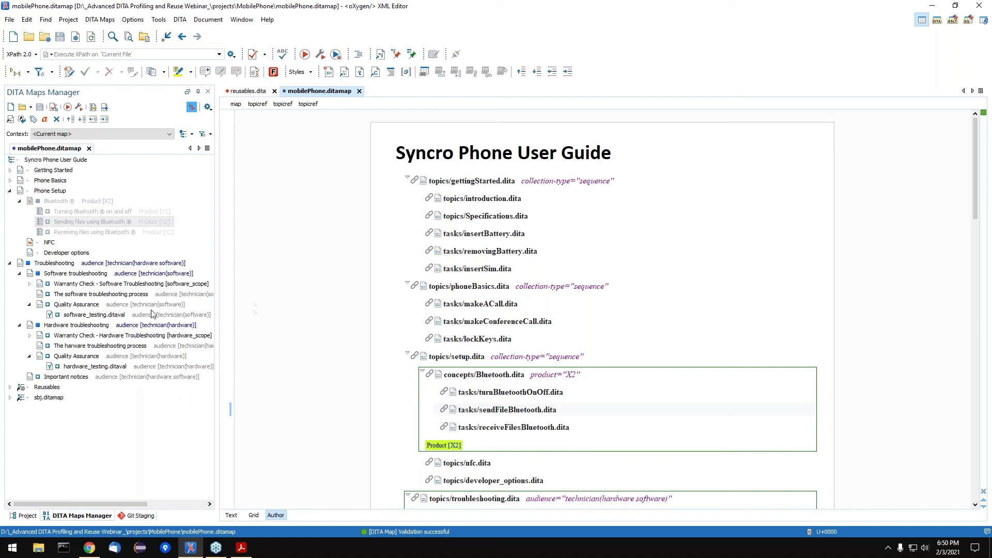
- Collapse Phone Setup and review the profiling values available in the Phone Basics topic reference properties without applying any
{"action": "left_click", "coordinate": [11, 193]}
{"action": "right_click", "coordinate": [54, 180]}
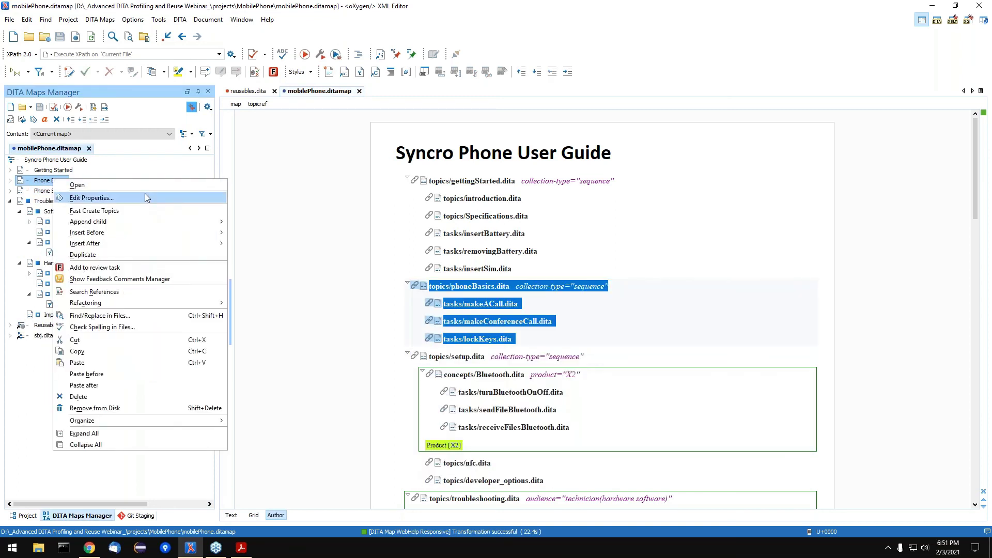
{"action": "left_click", "coordinate": [156, 197]}
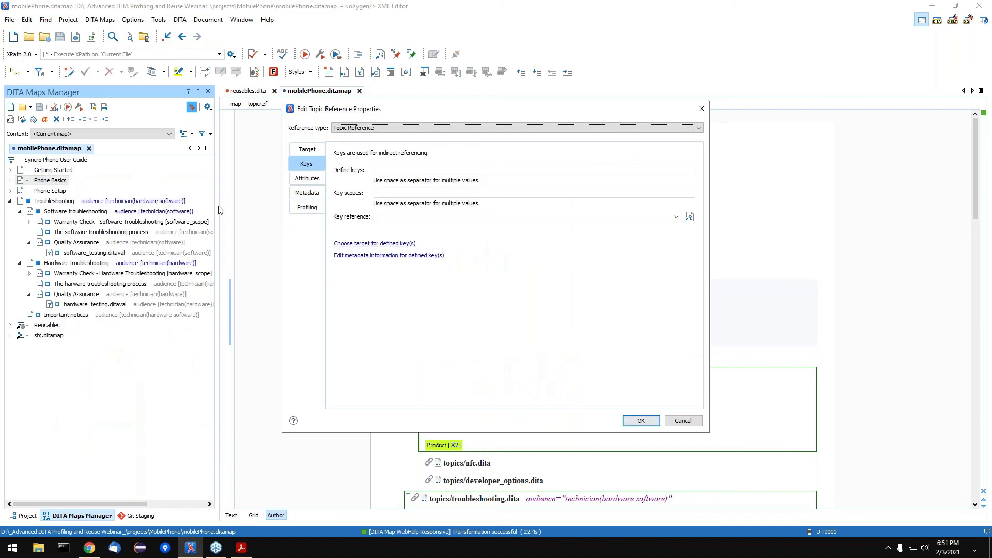
{"action": "left_click", "coordinate": [299, 209]}
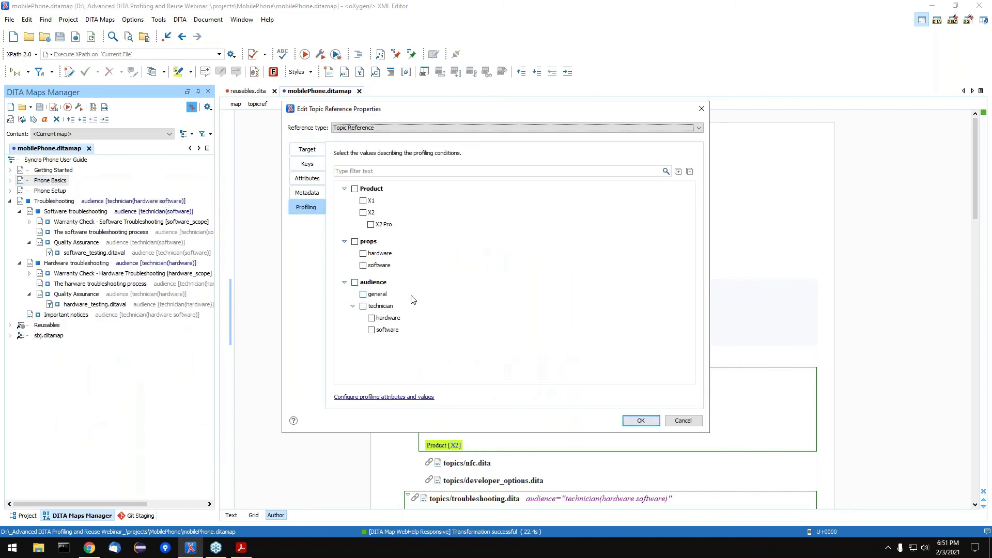
{"action": "left_click", "coordinate": [674, 419]}
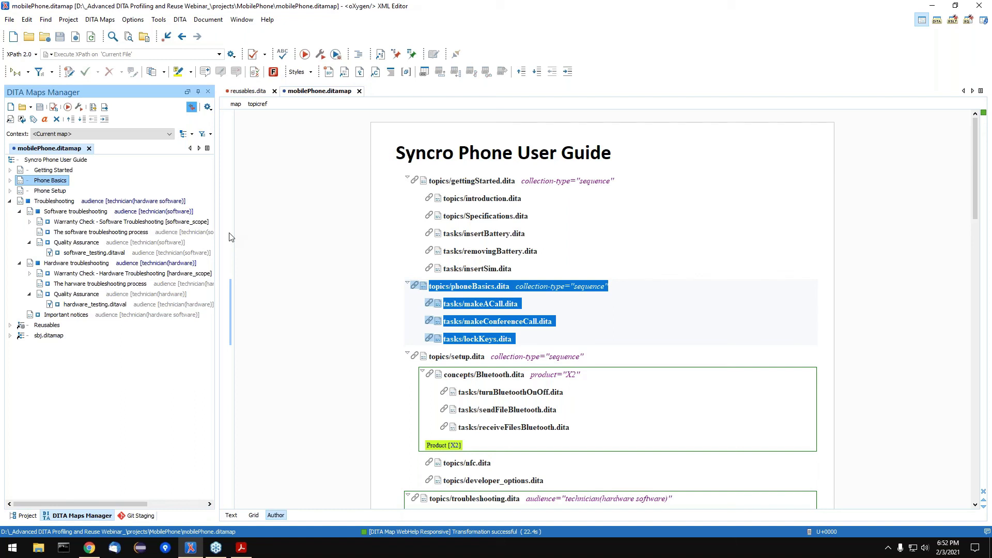
- Close mobilePhone.ditamap and reusables.dita in the editor and collapse Getting Started in the map
{"action": "left_click", "coordinate": [291, 267]}
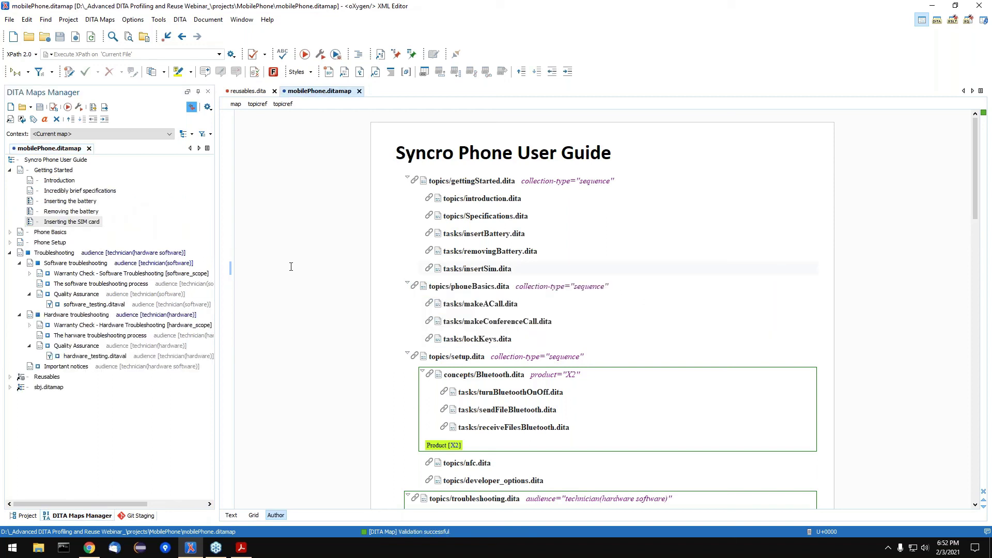
{"action": "left_click", "coordinate": [359, 91]}
{"action": "left_click", "coordinate": [274, 91]}
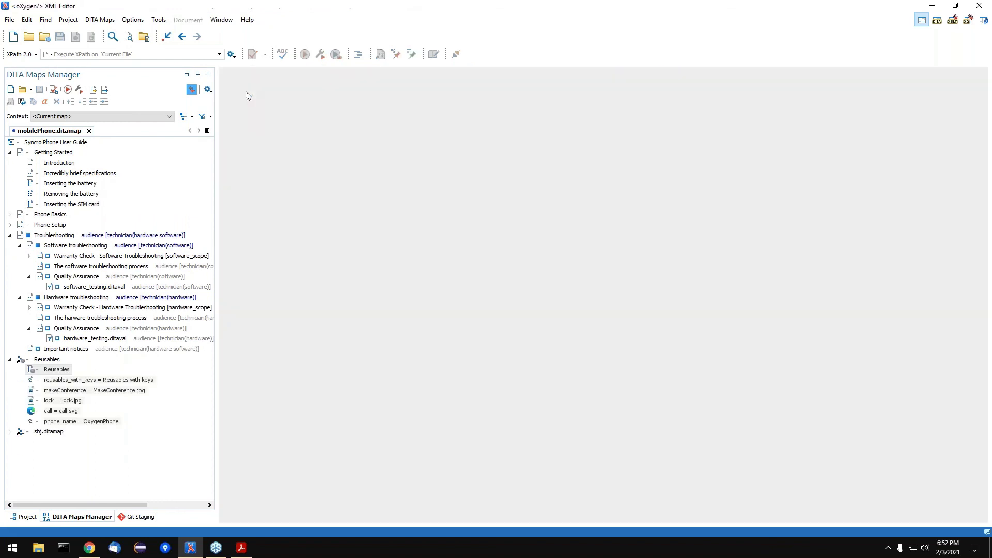
{"action": "left_click", "coordinate": [9, 152]}
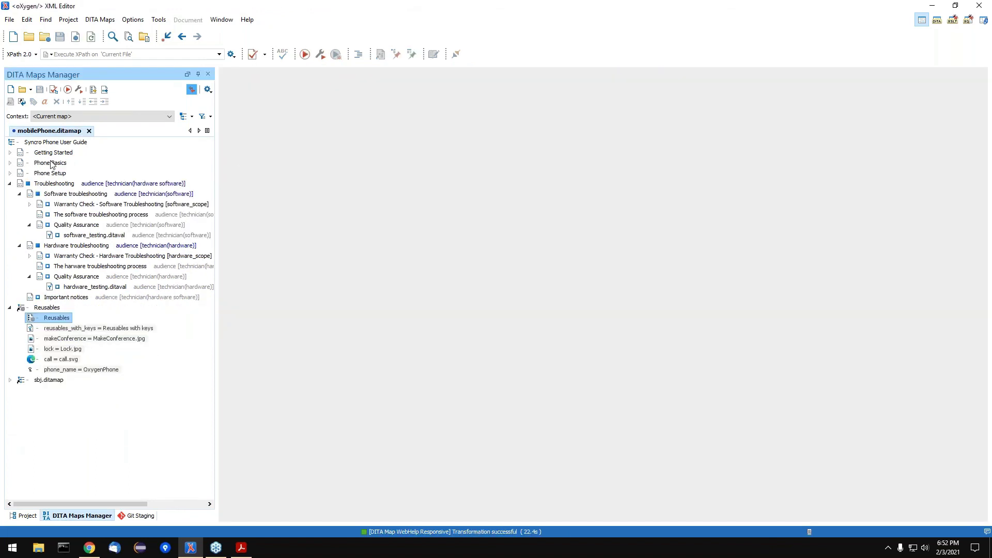
- Open x1.ditaval from the project, review the allowed values for the prop's action attribute, and choose exclude
{"action": "left_click", "coordinate": [26, 515]}
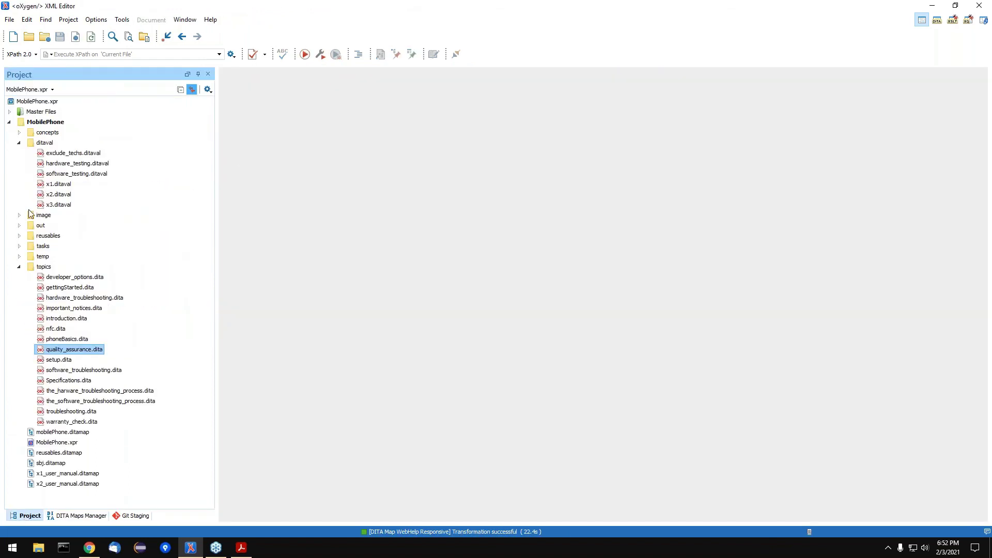
{"action": "double_click", "coordinate": [64, 185]}
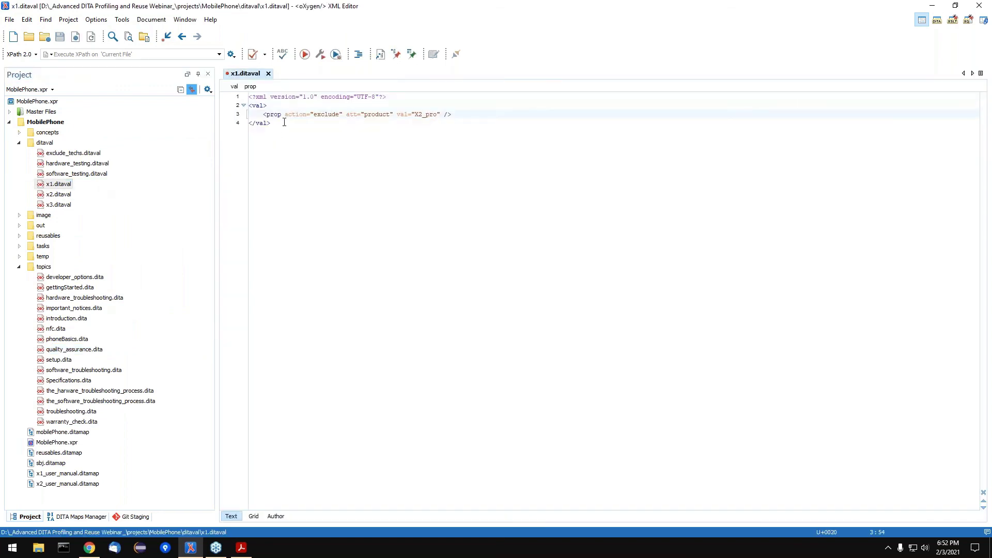
{"action": "left_click", "coordinate": [329, 113]}
{"action": "double_click", "coordinate": [329, 113]}
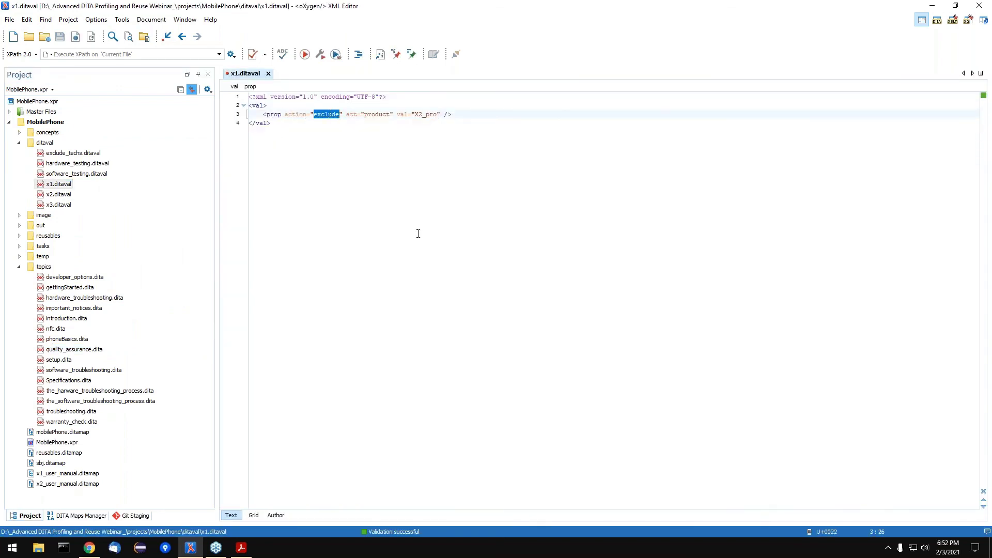
{"action": "key", "text": "Delete"}
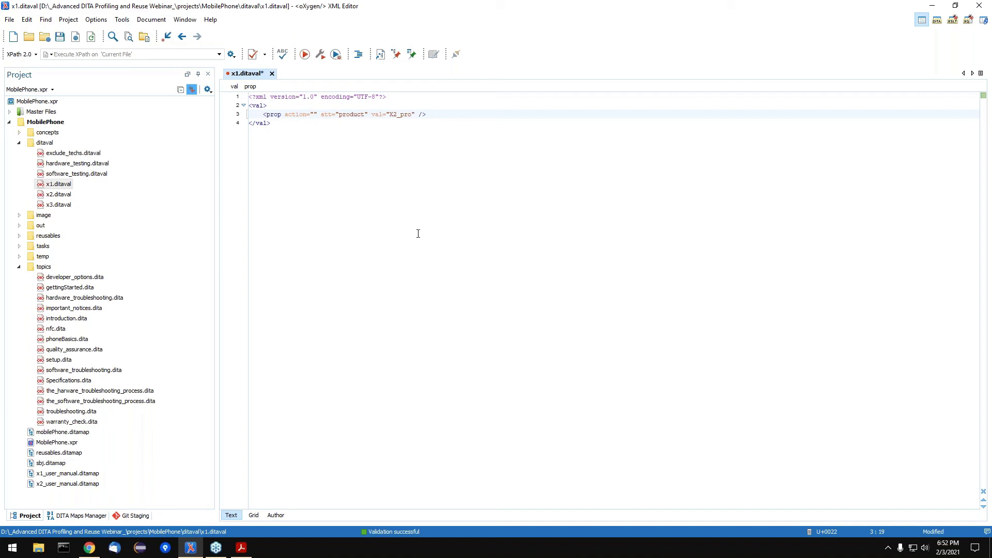
{"action": "key", "text": "ctrl+space"}
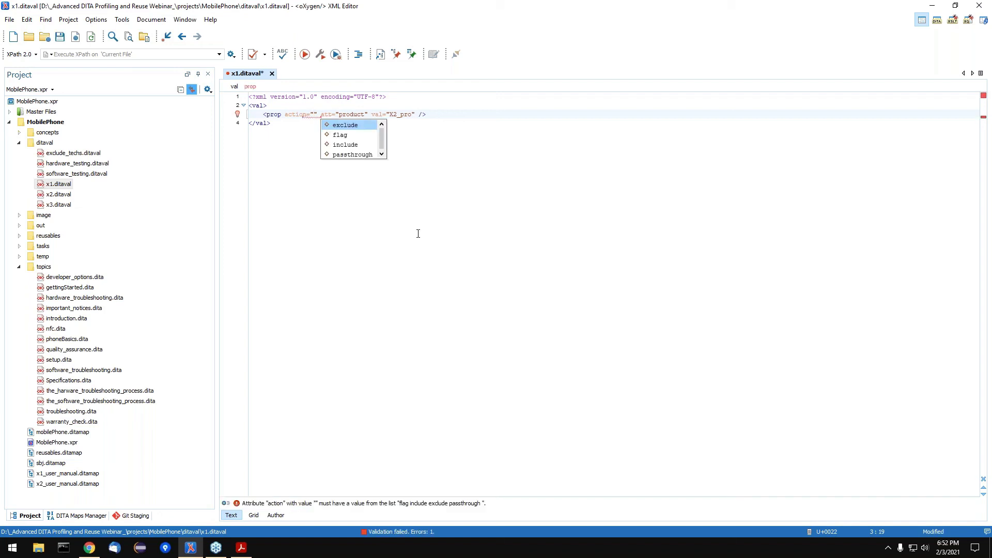
{"action": "key", "text": "Down"}
{"action": "key", "text": "Down"}
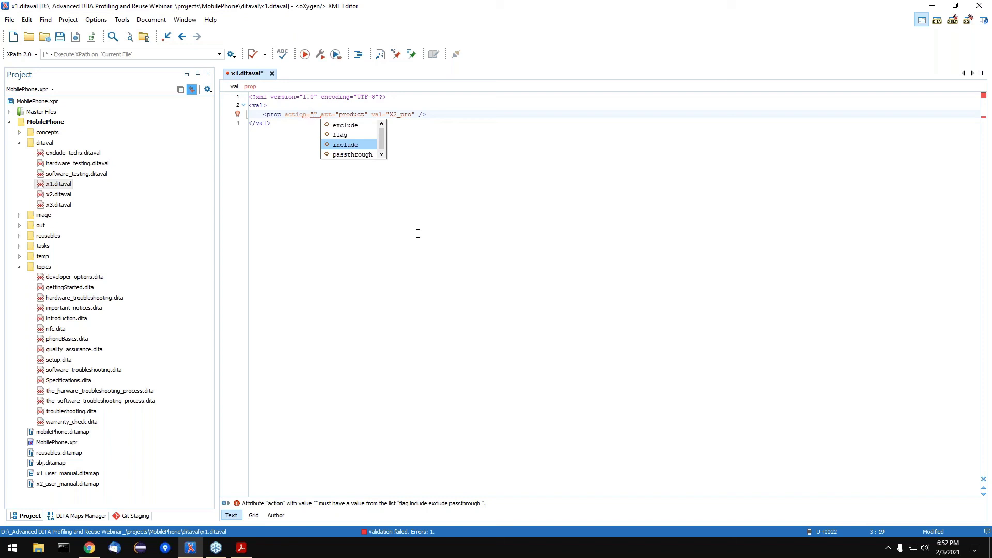
{"action": "key", "text": "Escape"}
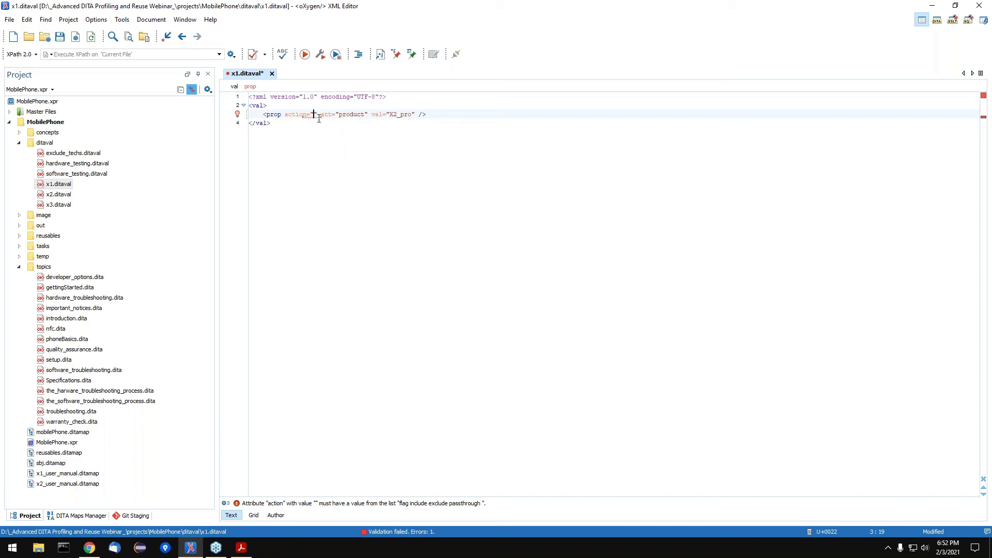
{"action": "key", "text": "ctrl+space"}
{"action": "key", "text": "Return"}
- Remove the val attribute from the exclude prop so the rule covers the entire product attribute
{"action": "left_click_drag", "start_coordinate": [394, 114], "coordinate": [440, 114]}
{"action": "key", "text": "Delete"}
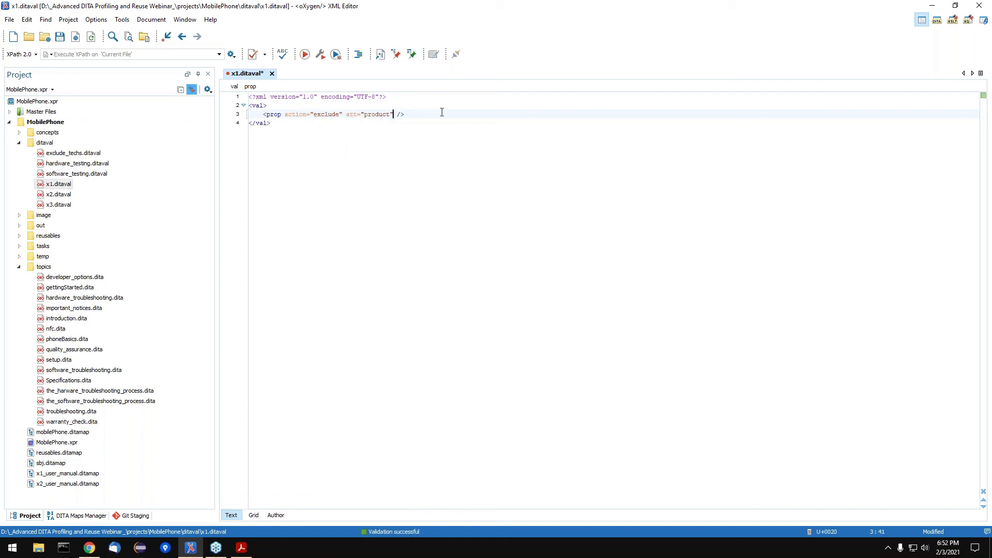
{"action": "key", "text": "Delete"}
- Duplicate the exclude prop on a new line below it and set the copy's action to include
{"action": "triple_click", "coordinate": [442, 113]}
{"action": "key", "text": "ctrl+c"}
{"action": "left_click", "coordinate": [442, 113]}
{"action": "key", "text": "Return"}
{"action": "key", "text": "ctrl+v"}
{"action": "double_click", "coordinate": [331, 124]}
{"action": "type", "text": "include"}
- Add val="X2" to the include prop for product and save x1.ditaval
{"action": "left_click", "coordinate": [382, 124]}
{"action": "left_click", "coordinate": [389, 123]}
{"action": "type", "text": "v1"}
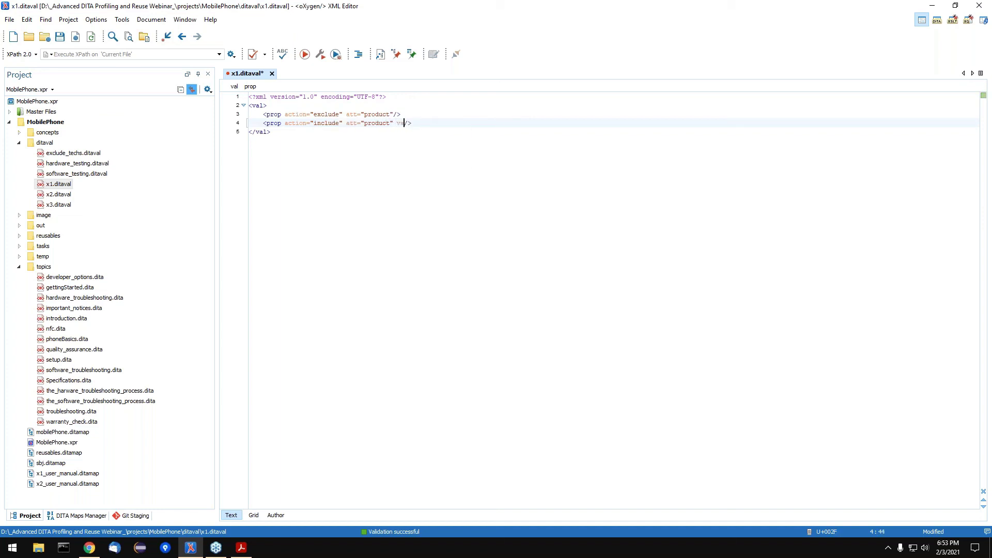
{"action": "key", "text": "Return"}
{"action": "type", "text": "X1"}
{"action": "key", "text": "BackSpace"}
{"action": "key", "text": "BackSpace"}
{"action": "type", "text": "2"}
{"action": "key", "text": "ctrl+s"}
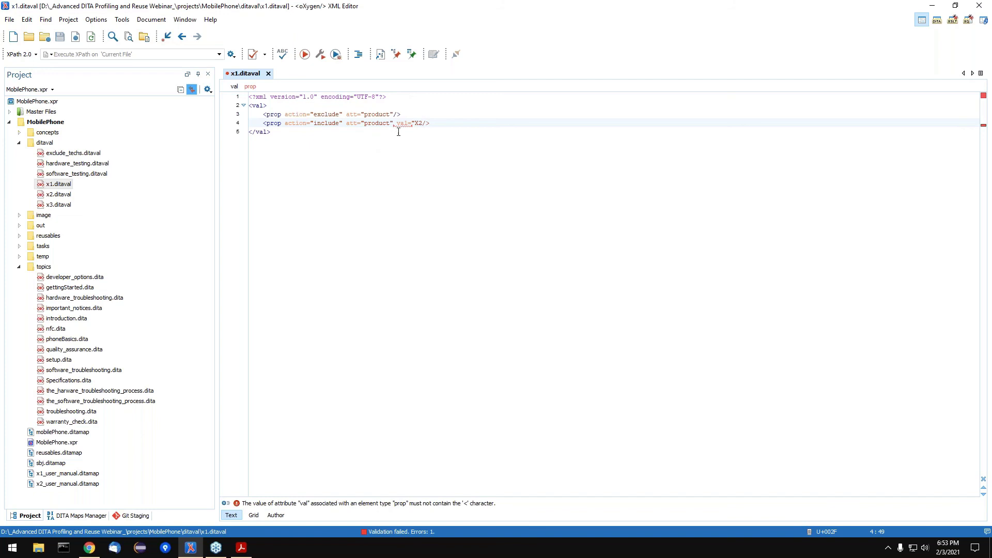
{"action": "type", "text": "\""}
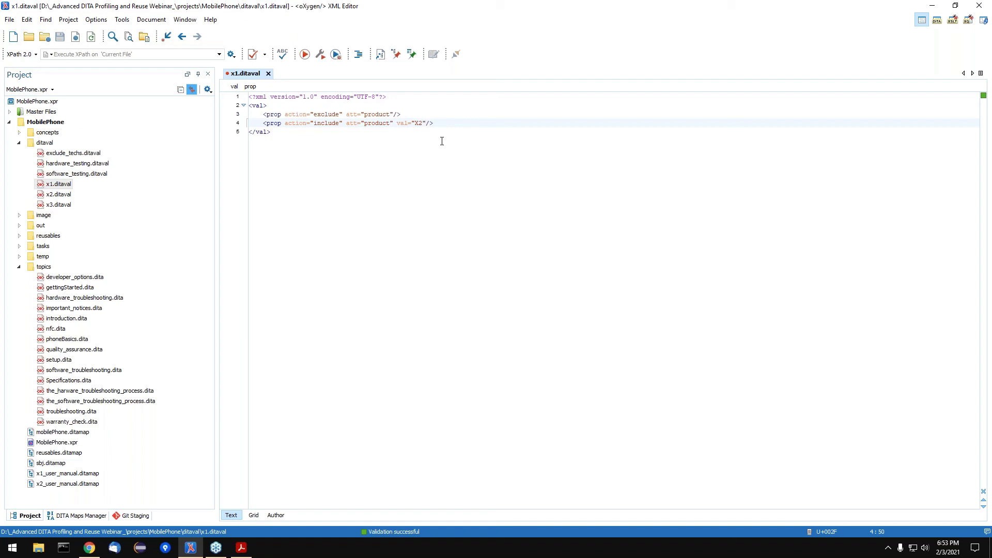
- Close x1.ditaval and collapse the ditaval and topics folders in the project
{"action": "left_click", "coordinate": [19, 143]}
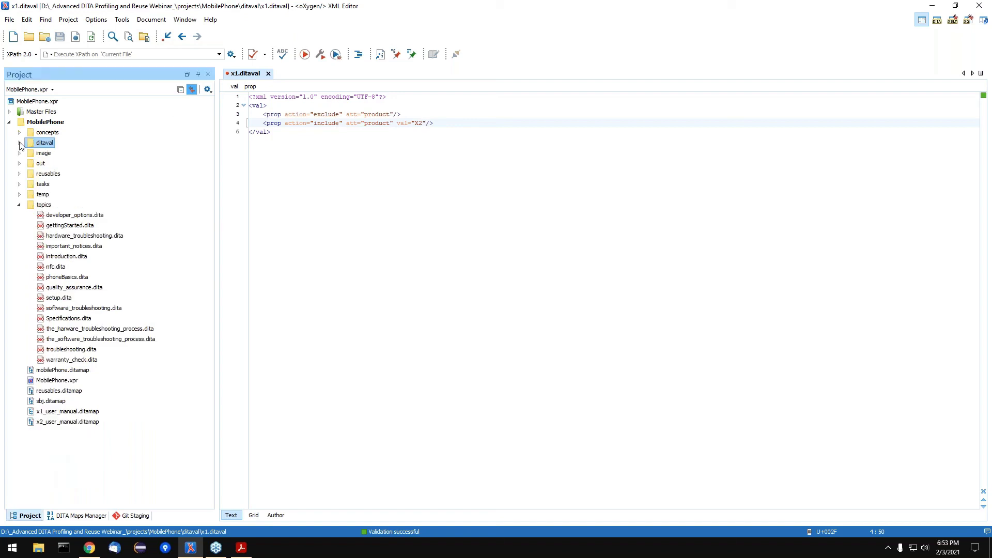
{"action": "left_click", "coordinate": [19, 205]}
{"action": "left_click", "coordinate": [288, 123]}
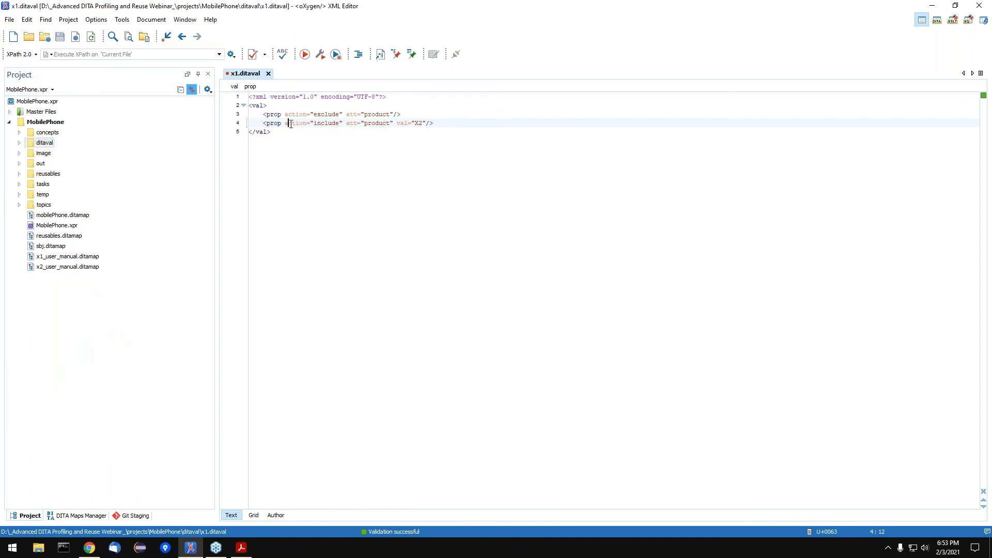
{"action": "left_click", "coordinate": [289, 135]}
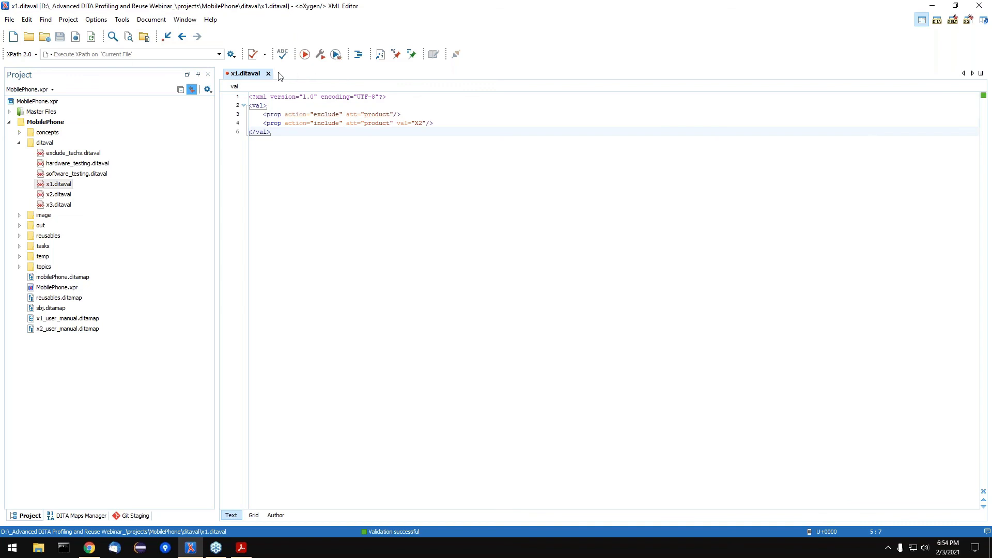
{"action": "middle_click", "coordinate": [256, 73]}
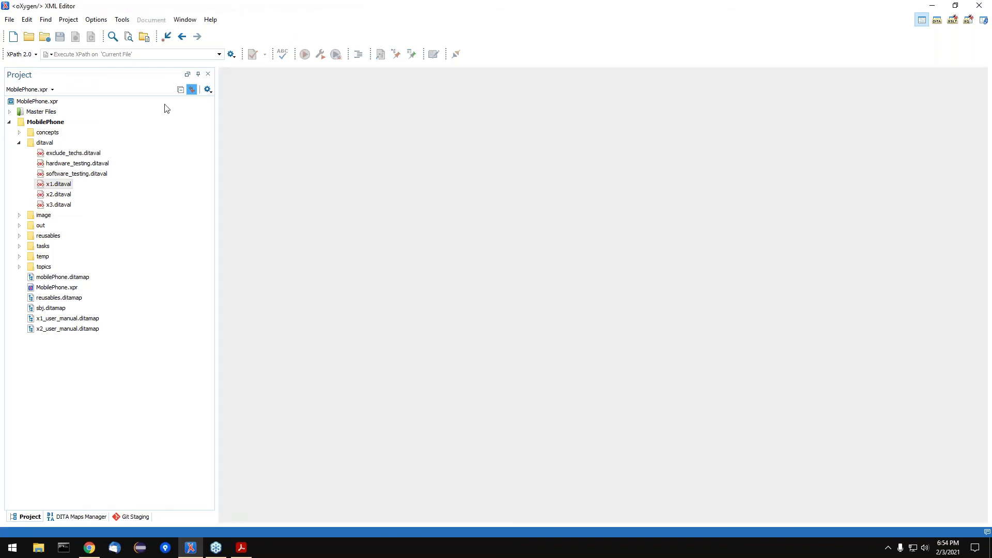
{"action": "double_click", "coordinate": [26, 144]}
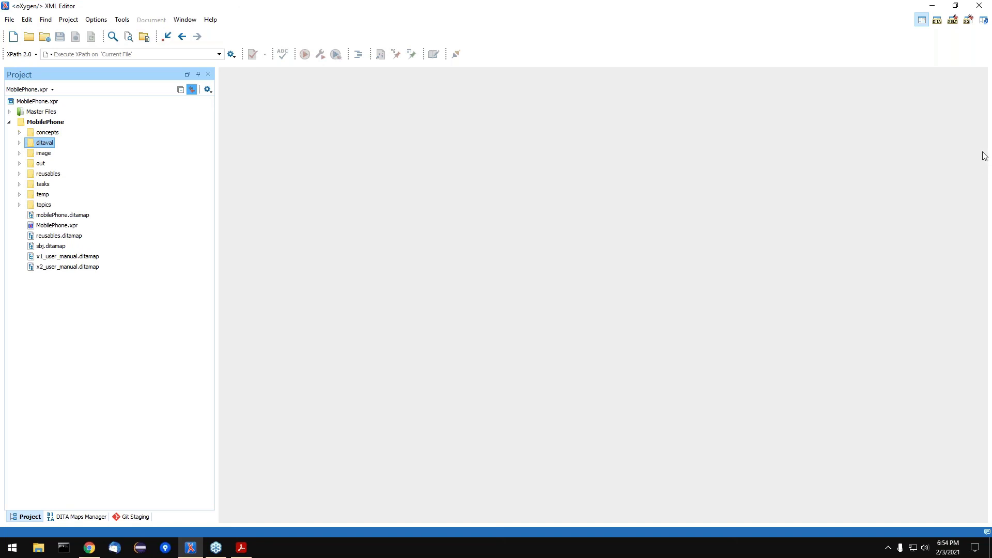
- Open the Incredibly brief specifications topic from Getting Started in mobilePhone.ditamap to examine its Product profiling
{"action": "left_click", "coordinate": [19, 204]}
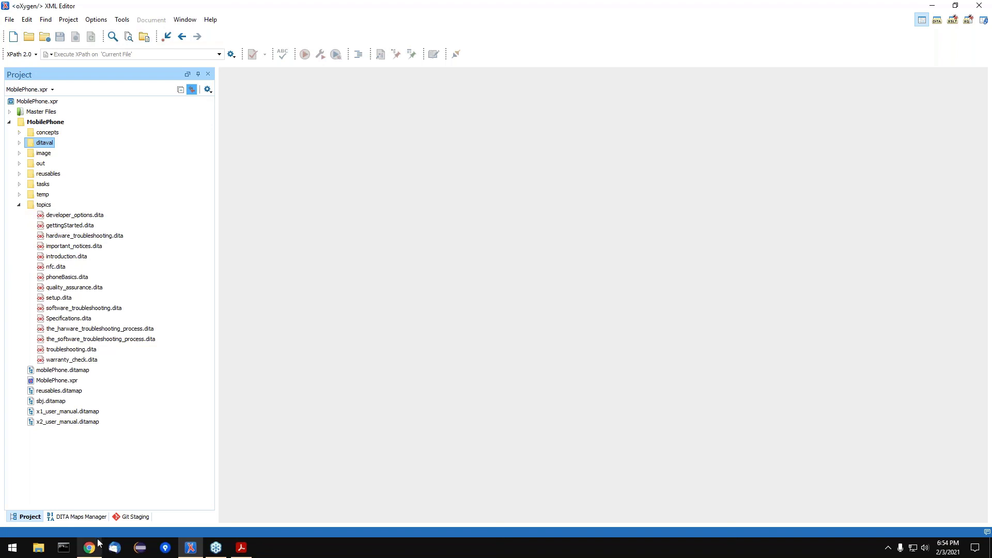
{"action": "left_click", "coordinate": [83, 517]}
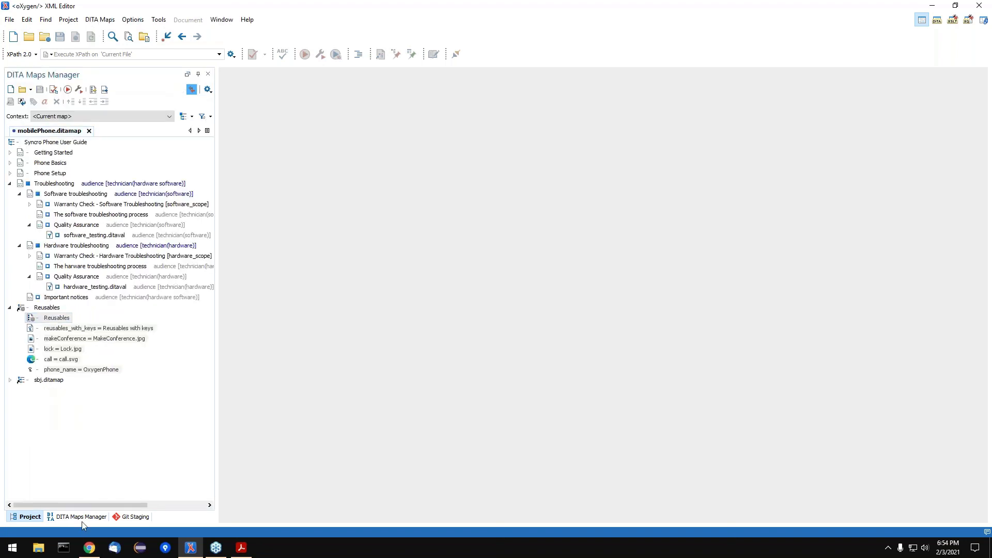
{"action": "left_click", "coordinate": [10, 153]}
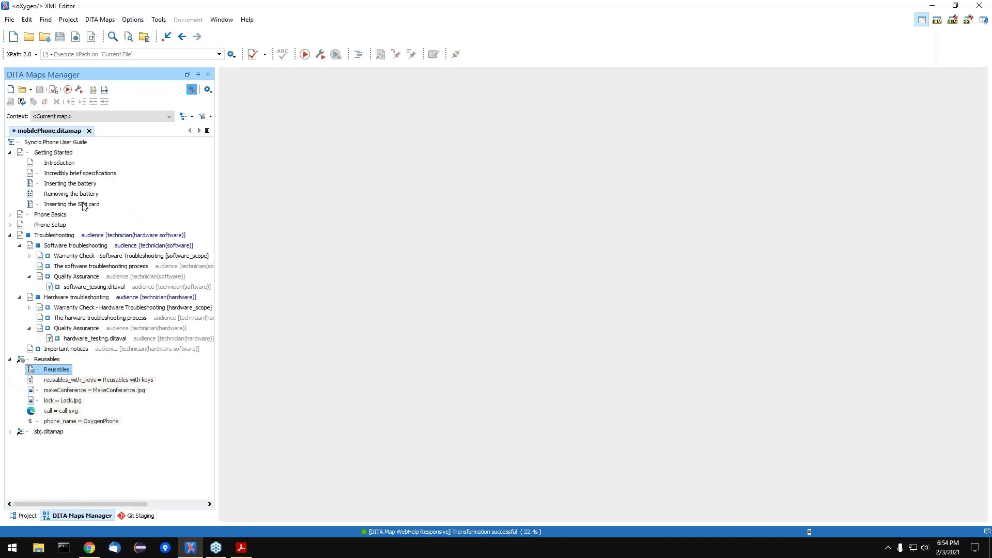
{"action": "double_click", "coordinate": [69, 174]}
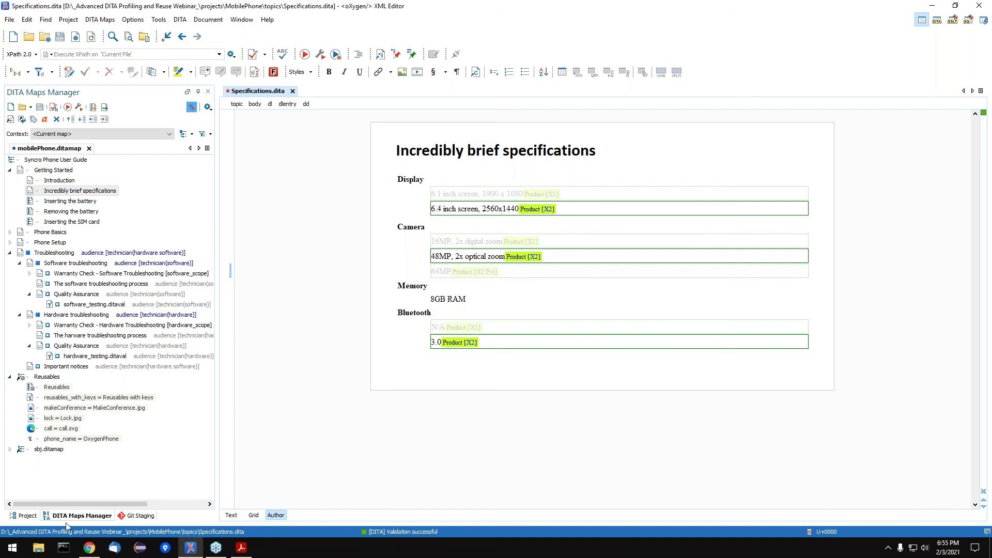
- Reopen x1.ditaval from the project's ditaval folder and examine its exclude and include rules for product
{"action": "left_click", "coordinate": [24, 516]}
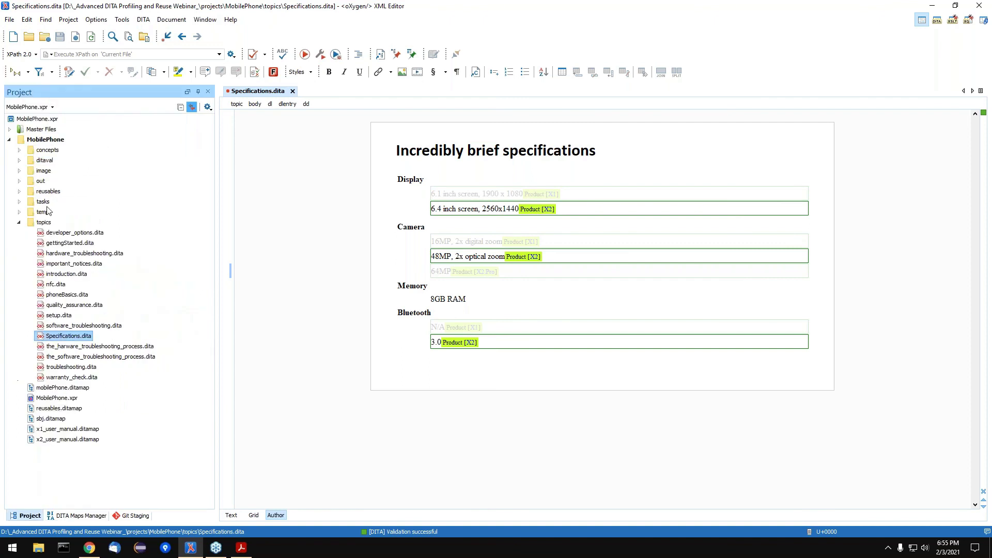
{"action": "left_click", "coordinate": [20, 160]}
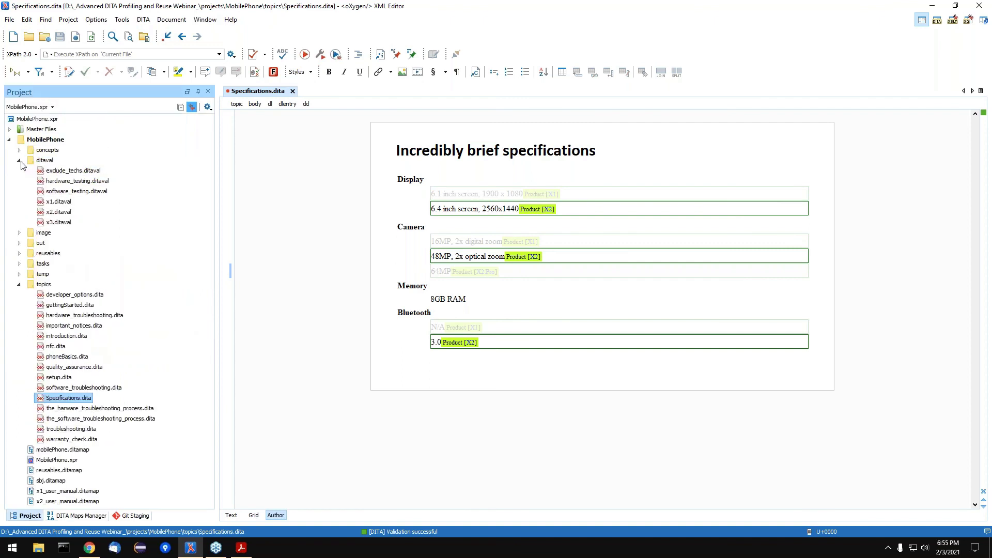
{"action": "double_click", "coordinate": [59, 201]}
{"action": "left_click", "coordinate": [363, 138]}
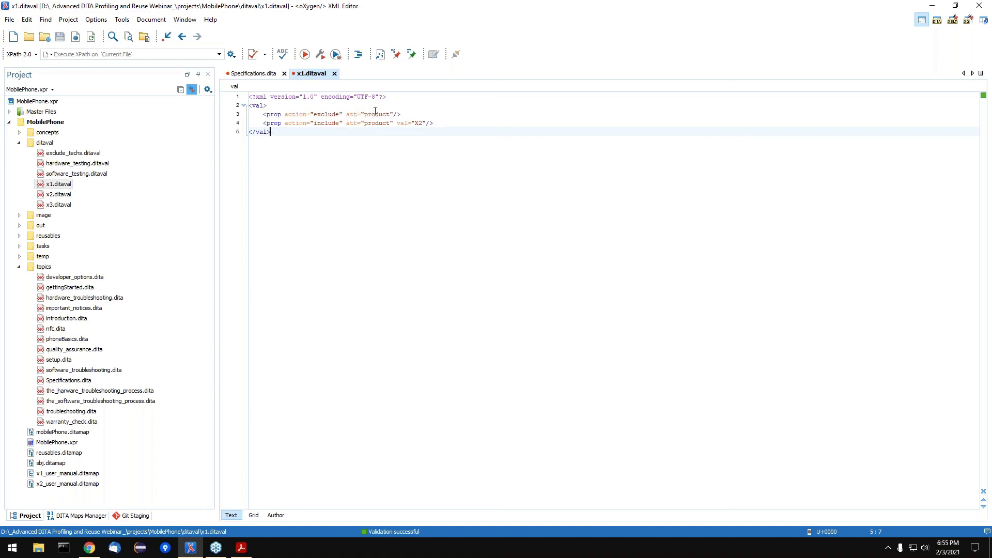
{"action": "left_click", "coordinate": [423, 123]}
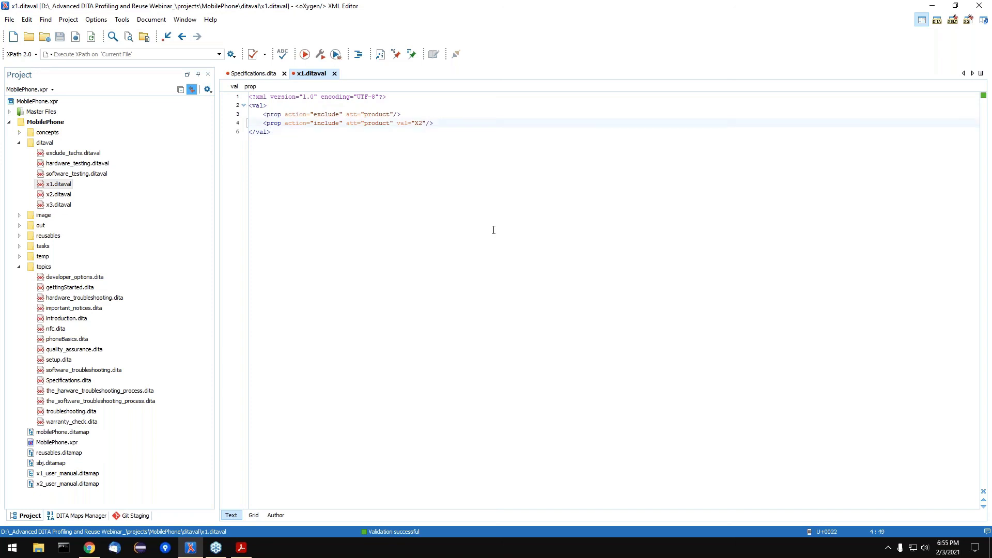
- Set the product include rule's val to X2_pro in x1.ditaval and save the file
{"action": "key", "text": "ctrl+space"}
{"action": "key", "text": "Return"}
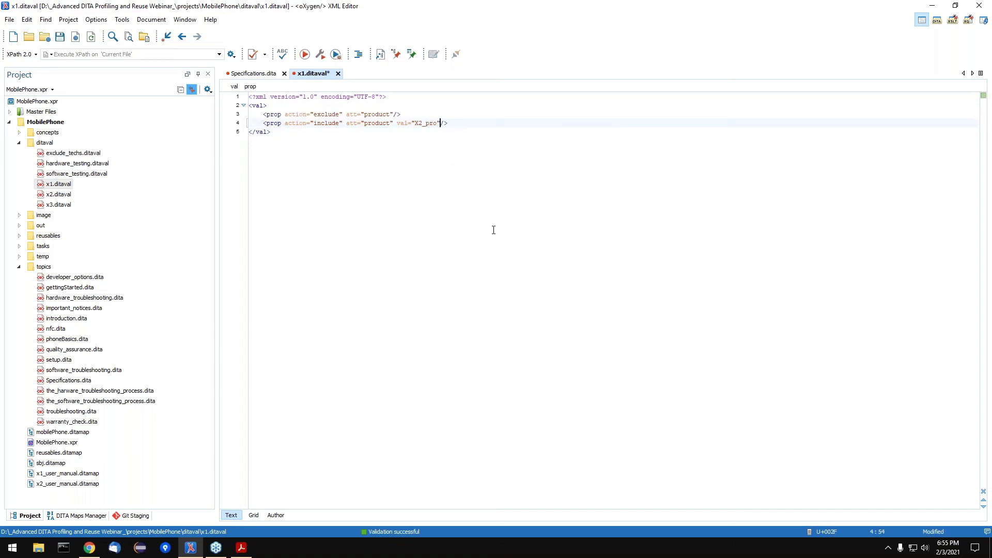
- Return to Specifications.dita, check the active profiling condition set and reload the topic to refresh its filtering
{"action": "left_click", "coordinate": [250, 74]}
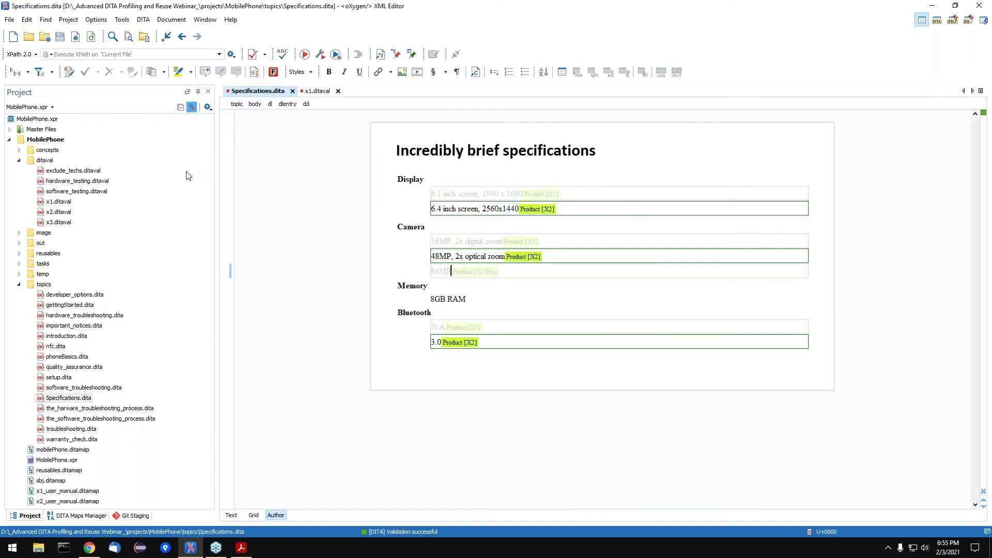
{"action": "left_click", "coordinate": [71, 516]}
{"action": "left_click", "coordinate": [204, 134]}
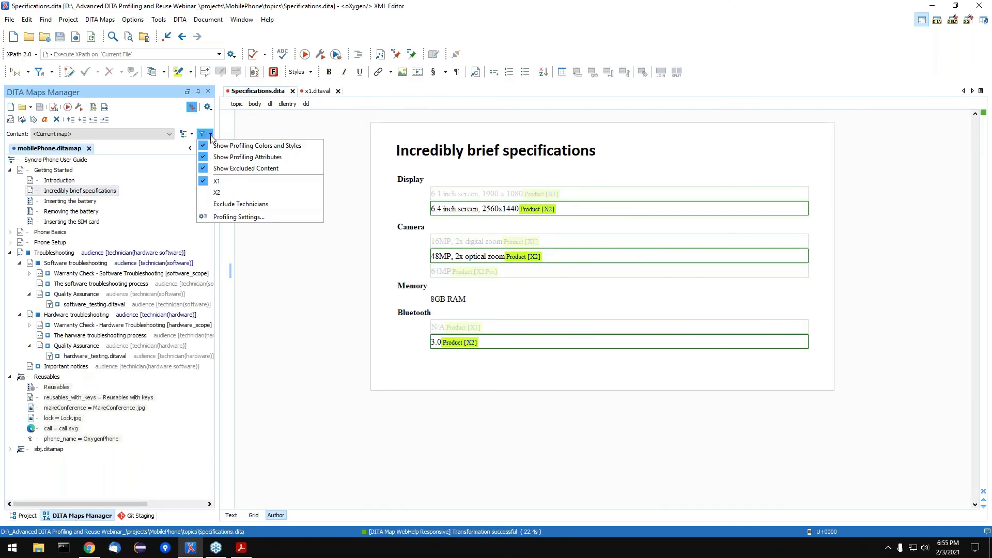
{"action": "left_click", "coordinate": [521, 308]}
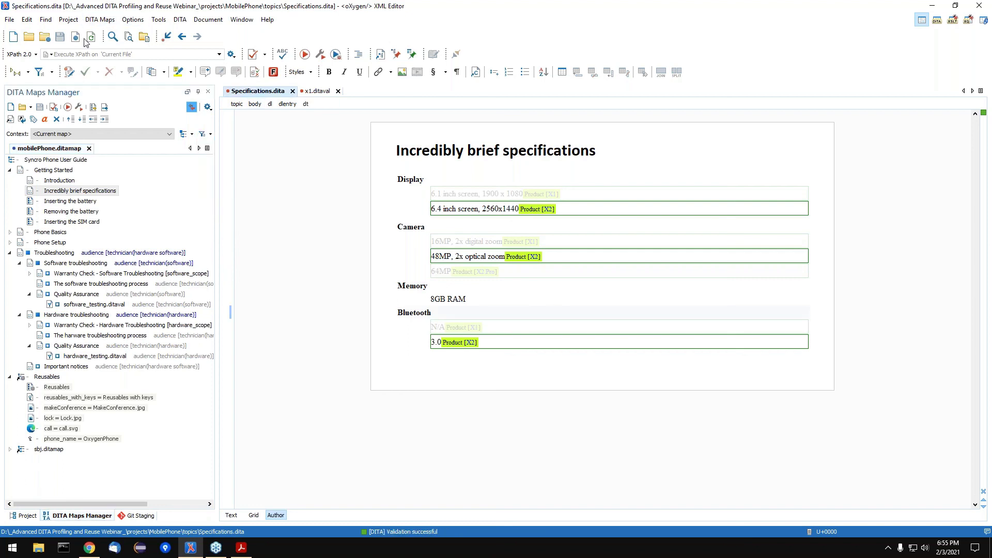
{"action": "left_click", "coordinate": [91, 39]}
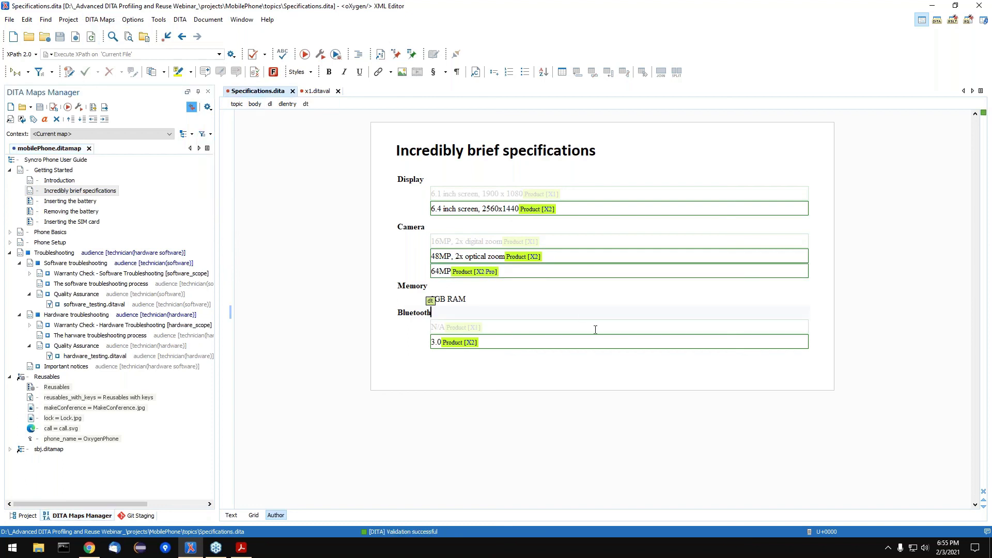
- Go back to x1.ditaval and collapse the Getting Started, Troubleshooting and Reusables branches of mobilePhone.ditamap
{"action": "left_click", "coordinate": [320, 93]}
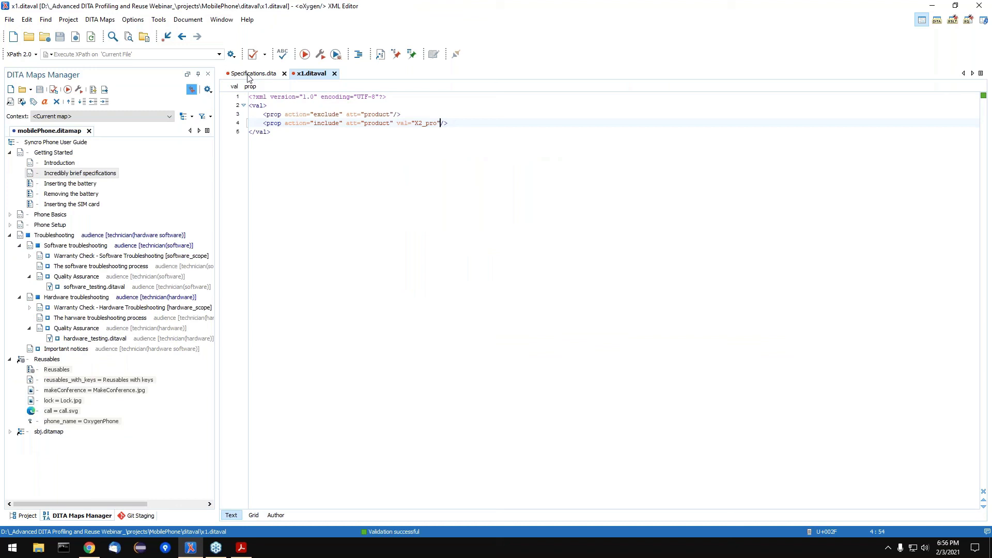
{"action": "left_click", "coordinate": [10, 153]}
{"action": "left_click", "coordinate": [9, 183]}
{"action": "left_click", "coordinate": [10, 194]}
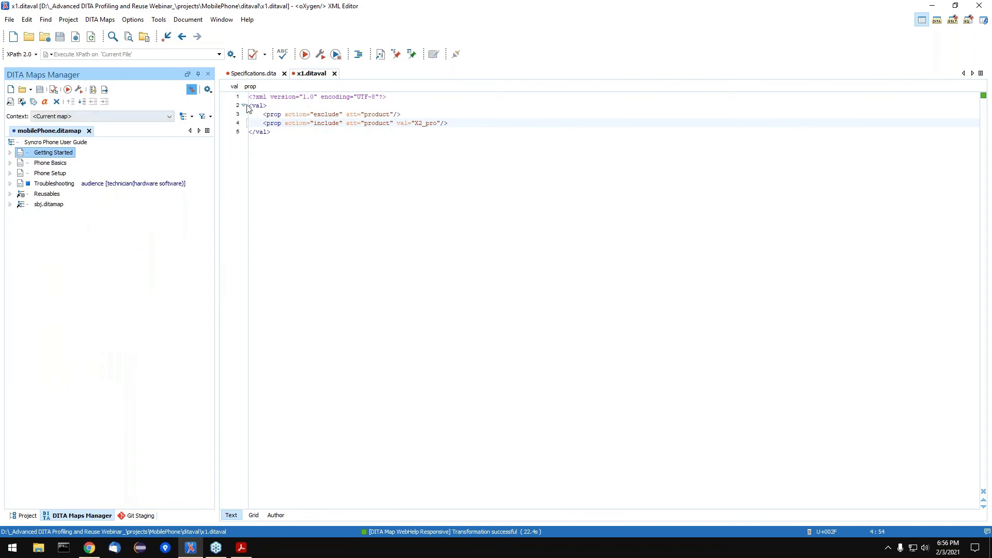
- Compare the 64MP camera entry profiled for X2 Pro in Specifications.dita with the product rules in x1.ditaval
{"action": "left_click", "coordinate": [253, 74]}
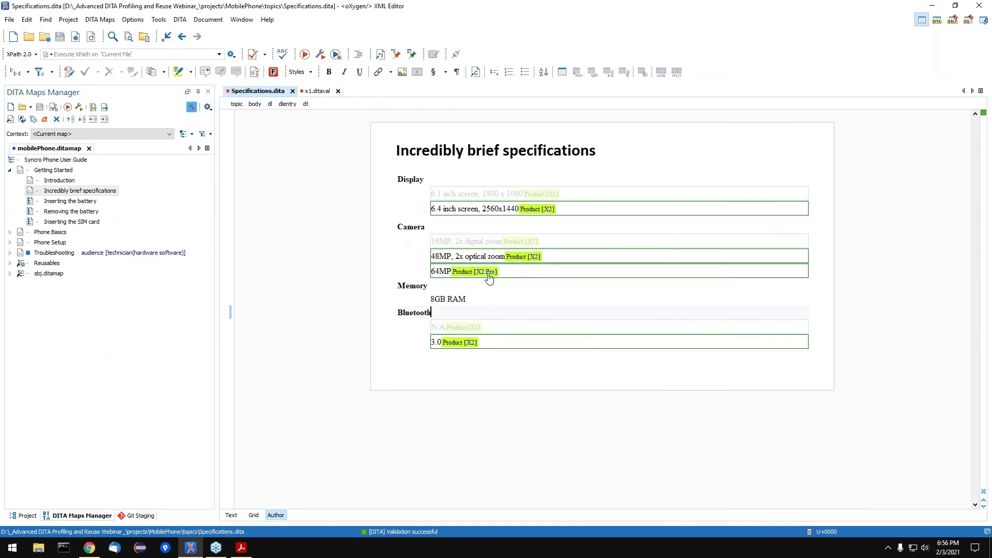
{"action": "double_click", "coordinate": [434, 270]}
{"action": "left_click", "coordinate": [515, 271]}
{"action": "left_click", "coordinate": [318, 91]}
{"action": "left_click", "coordinate": [264, 76]}
{"action": "left_click", "coordinate": [523, 271]}
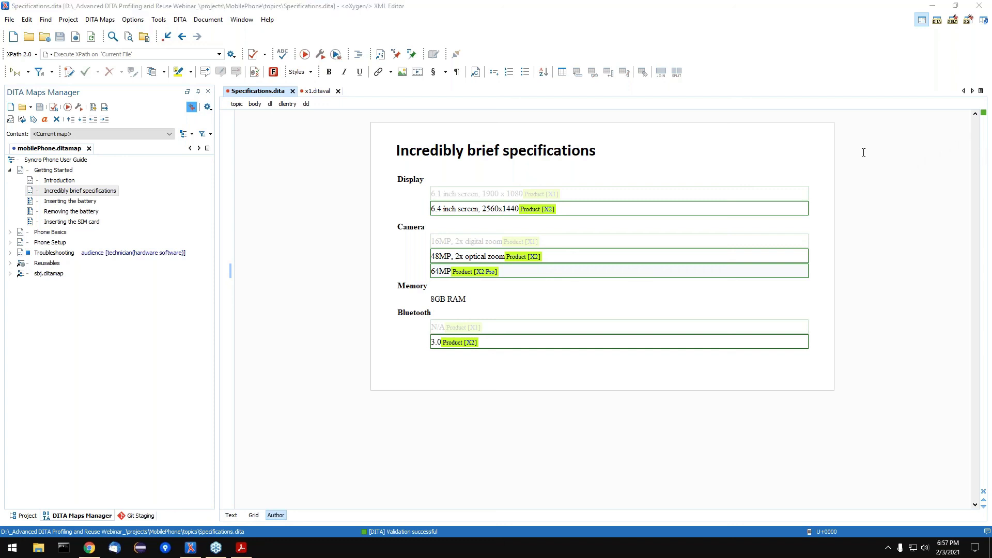
- Close Specifications.dita and x1.ditaval
{"action": "middle_click", "coordinate": [261, 91]}
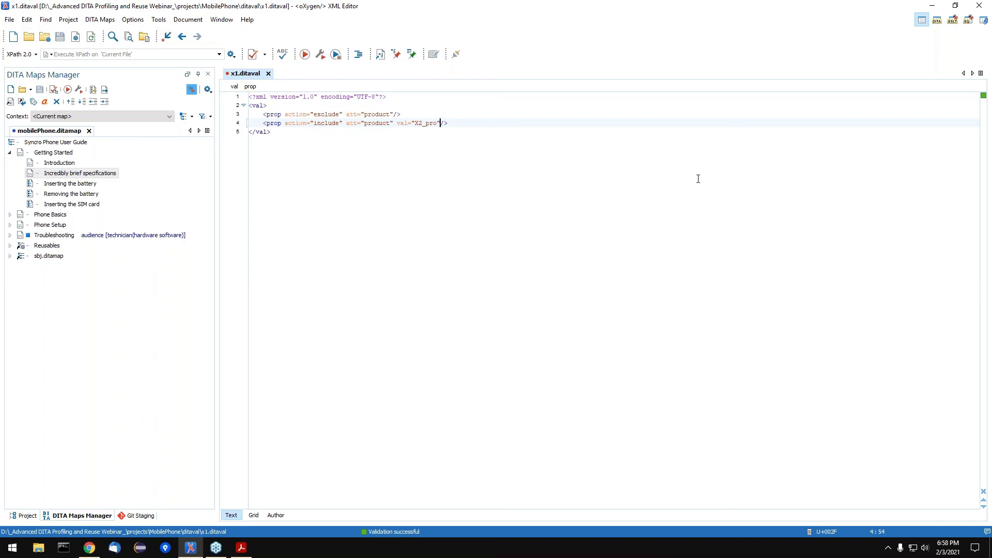
{"action": "left_click", "coordinate": [268, 74]}
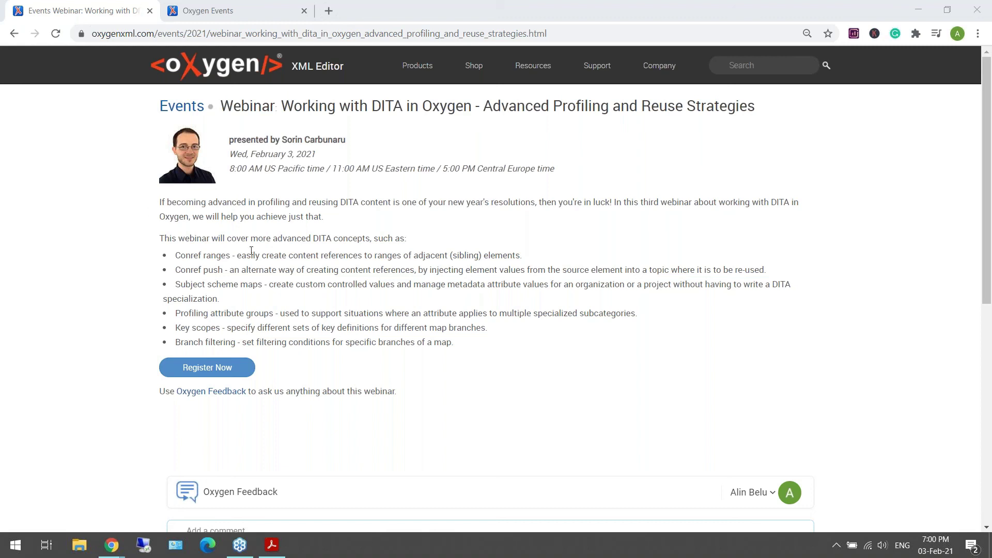
- In the browser, look over the webinar page's list of DITA concepts and its Oxygen Feedback comment section
{"action": "scroll", "coordinate": [178, 248], "scroll_direction": "down", "scroll_amount": 1}
{"action": "scroll", "coordinate": [178, 248], "scroll_direction": "up", "scroll_amount": 1}
{"action": "scroll", "coordinate": [409, 411], "scroll_direction": "down", "scroll_amount": 2}
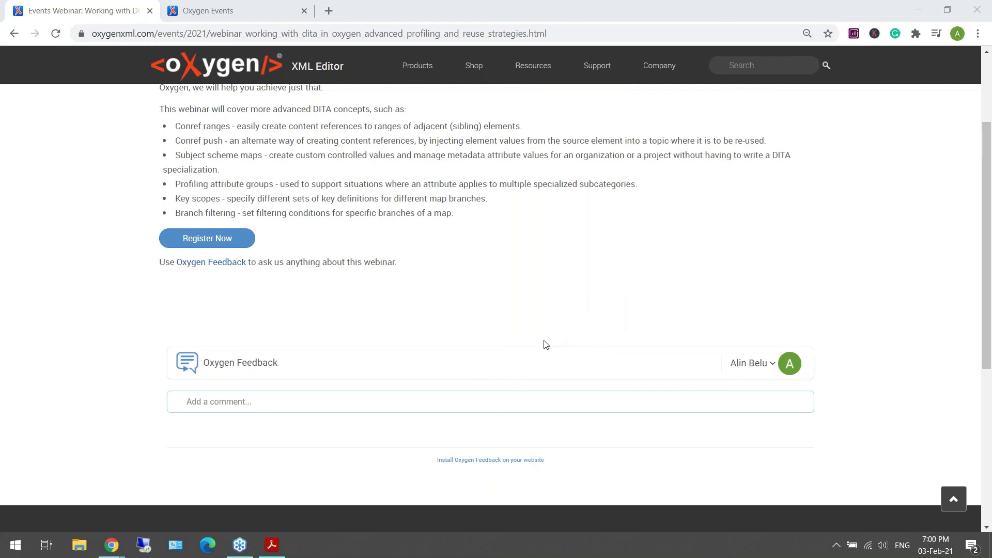
{"action": "scroll", "coordinate": [538, 333], "scroll_direction": "up", "scroll_amount": 2}
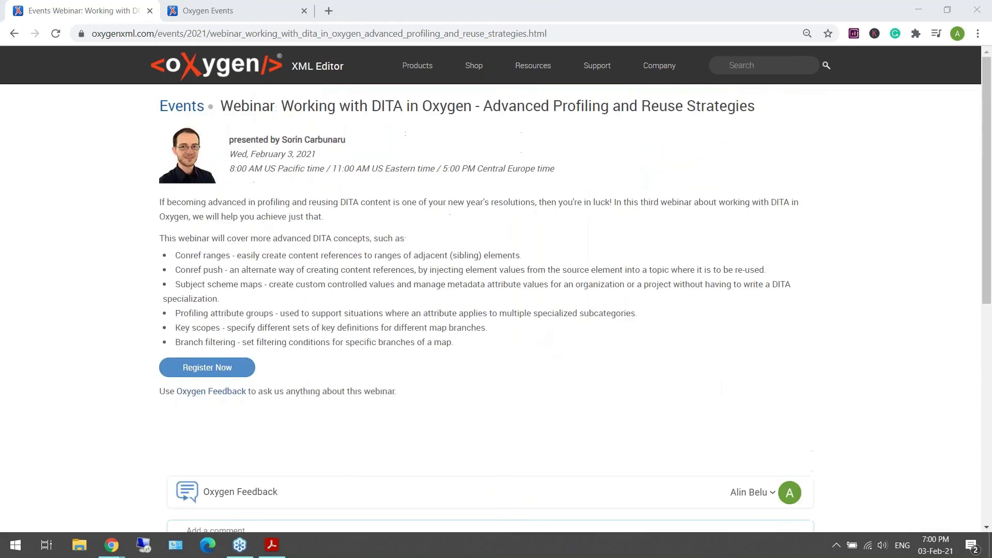
- Look through the upcoming webinars and ConVEx entry on the Oxygen Events page, and return to the webinar page
{"action": "left_click", "coordinate": [224, 14]}
{"action": "scroll", "coordinate": [493, 227], "scroll_direction": "down", "scroll_amount": 7}
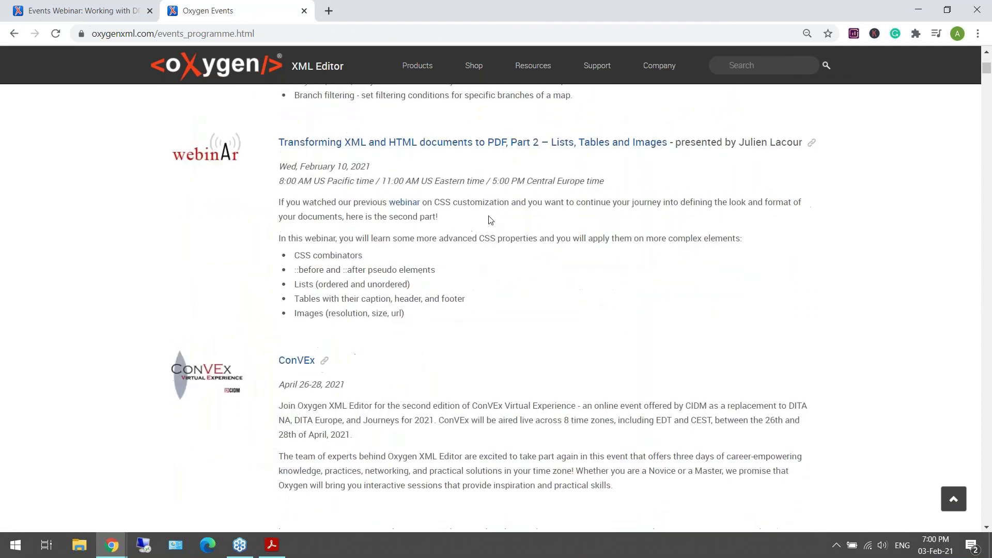
{"action": "scroll", "coordinate": [498, 238], "scroll_direction": "up", "scroll_amount": 11}
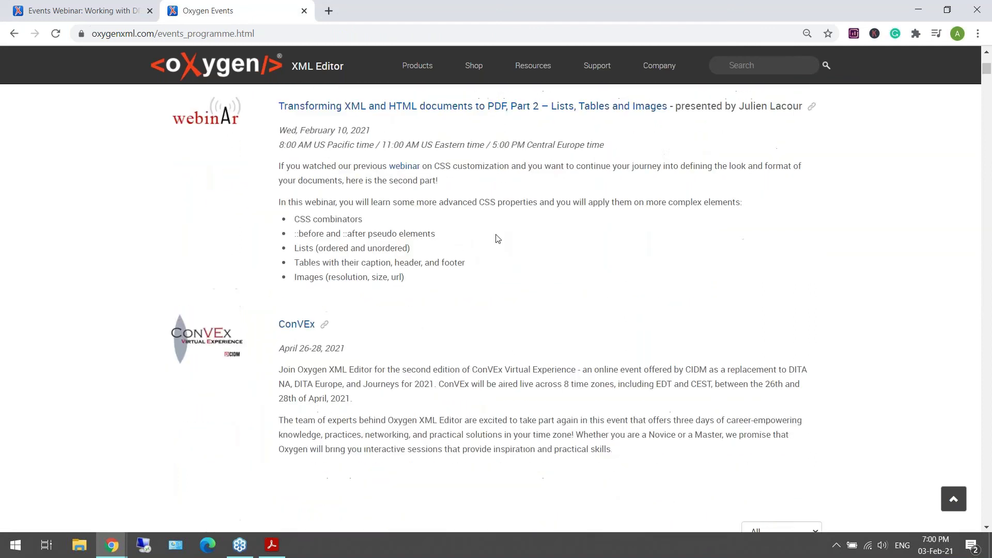
{"action": "scroll", "coordinate": [508, 253], "scroll_direction": "down", "scroll_amount": 10}
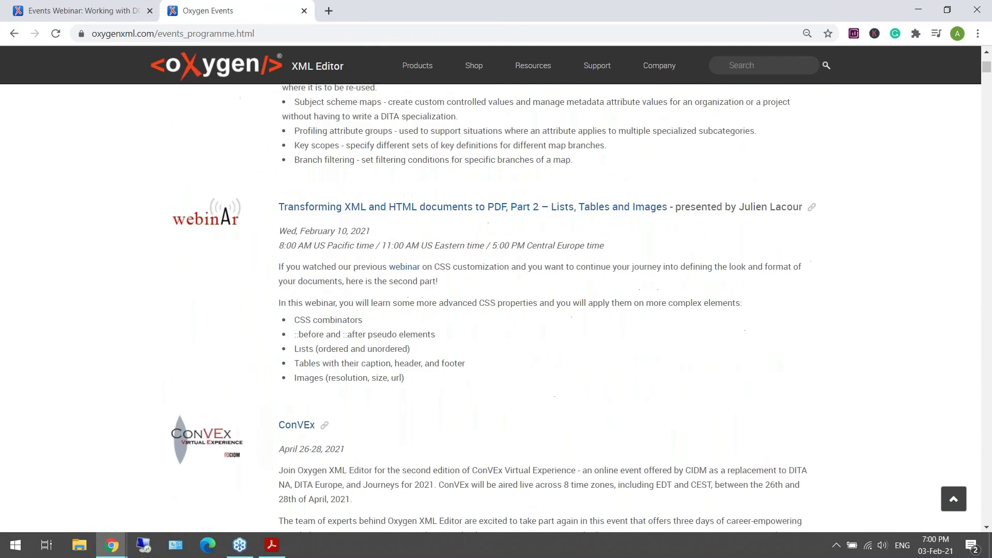
{"action": "scroll", "coordinate": [410, 302], "scroll_direction": "up", "scroll_amount": 3}
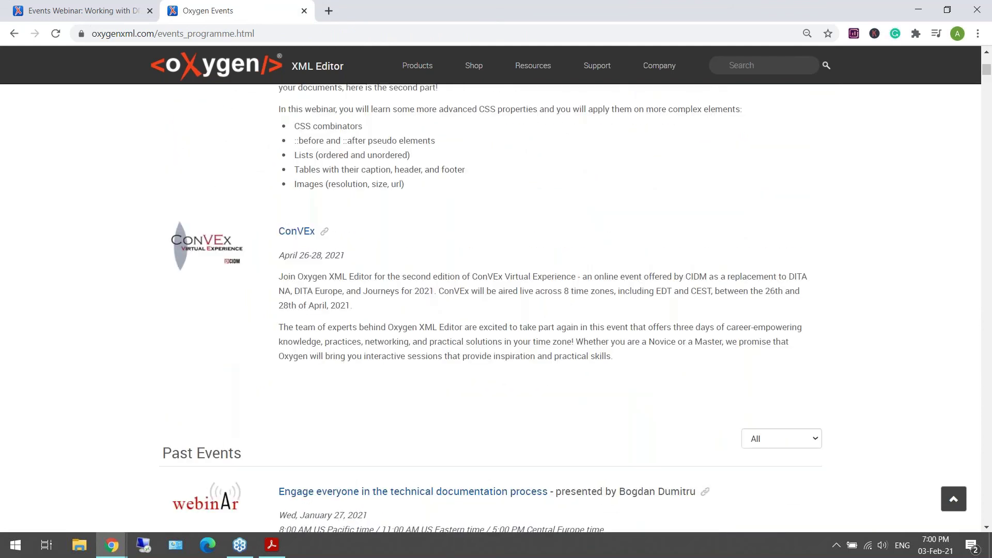
{"action": "left_click", "coordinate": [63, 12]}
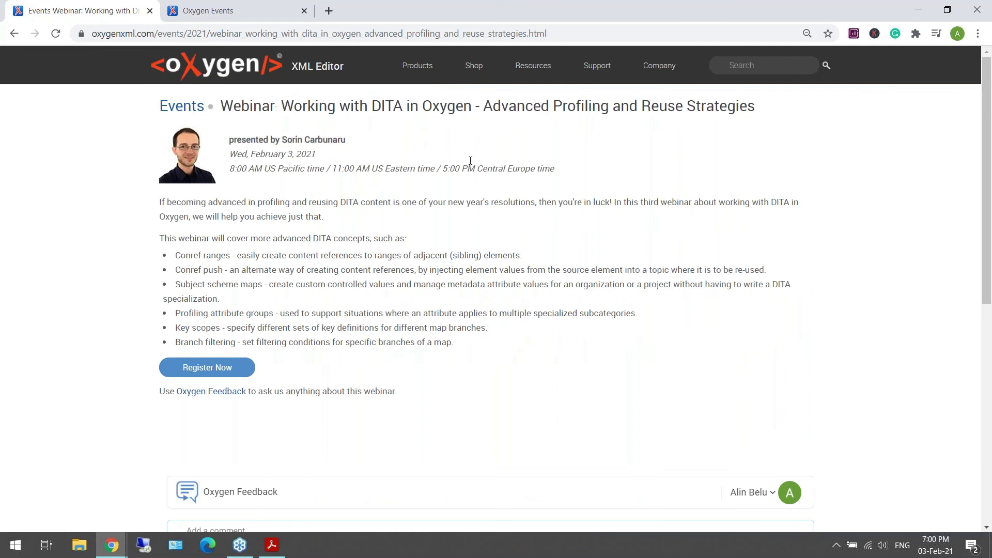